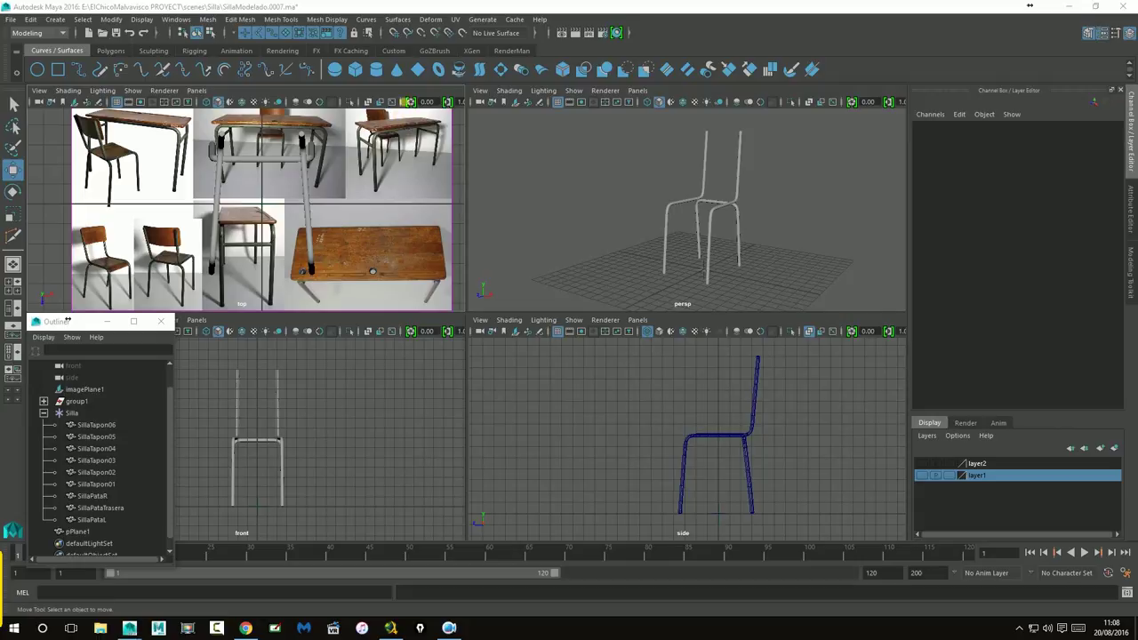
Step: Zoom into the top-view reference photos and trace the chair seat's front edge for comparison
{"action": "left_click", "coordinate": [311, 167]}
{"action": "left_click", "coordinate": [160, 258]}
{"action": "key", "text": "space"}
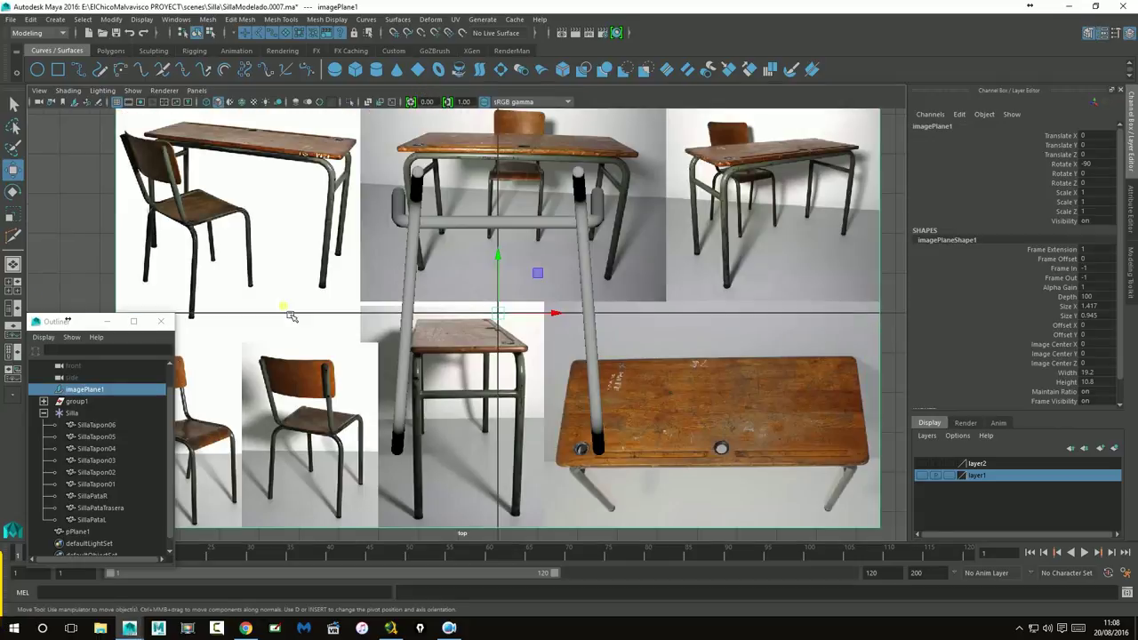
{"action": "scroll", "coordinate": [312, 356], "scroll_direction": "up", "scroll_amount": 3}
{"action": "scroll", "coordinate": [579, 287], "scroll_direction": "up", "scroll_amount": 3}
{"action": "scroll", "coordinate": [503, 432], "scroll_direction": "up", "scroll_amount": 3}
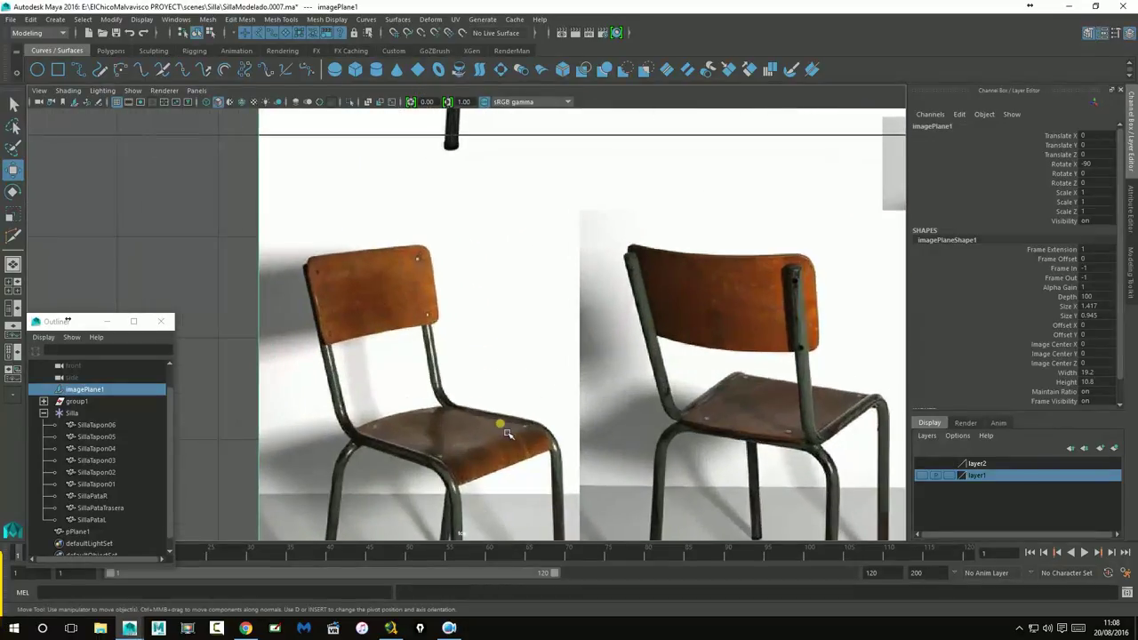
{"action": "scroll", "coordinate": [846, 347], "scroll_direction": "up", "scroll_amount": 2}
{"action": "left_click", "coordinate": [67, 320]}
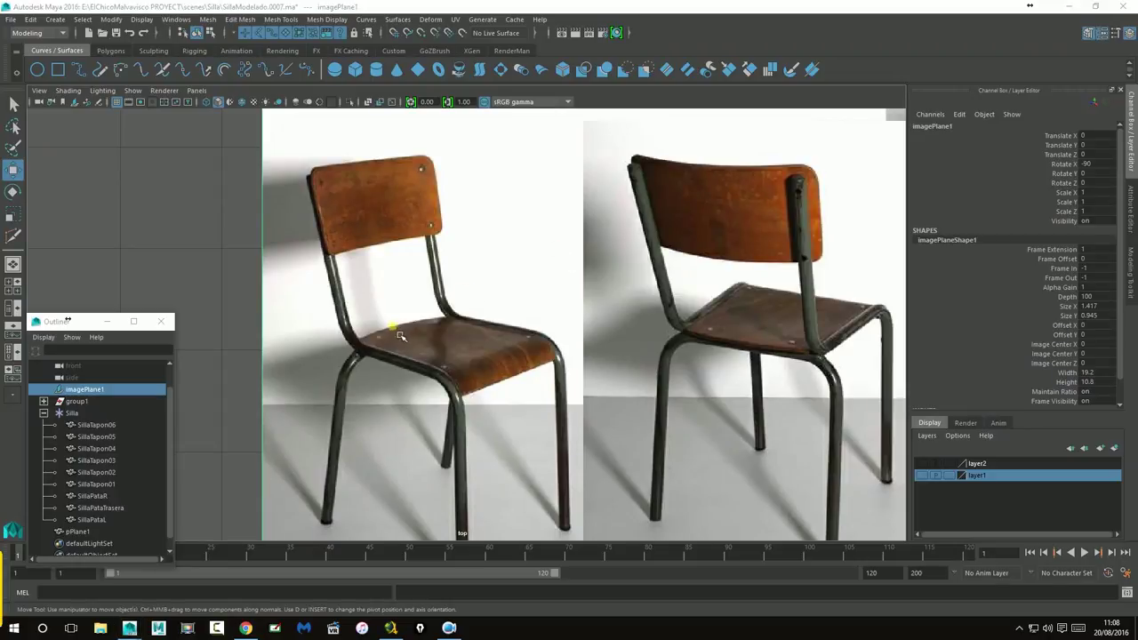
{"action": "left_click_drag", "start_coordinate": [405, 338], "coordinate": [447, 329]}
{"action": "left_click_drag", "start_coordinate": [458, 398], "coordinate": [538, 383]}
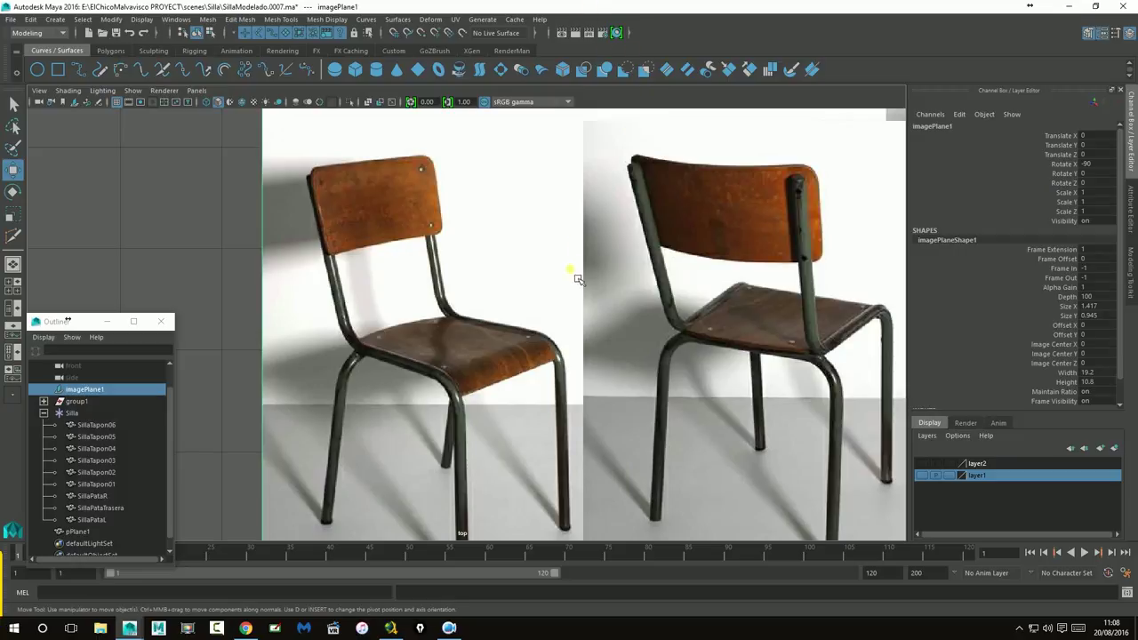
{"action": "key", "text": "space"}
Step: Delete the old plane pPlane1 from the perspective view
{"action": "left_click_drag", "start_coordinate": [703, 273], "coordinate": [678, 264], "text": "alt"}
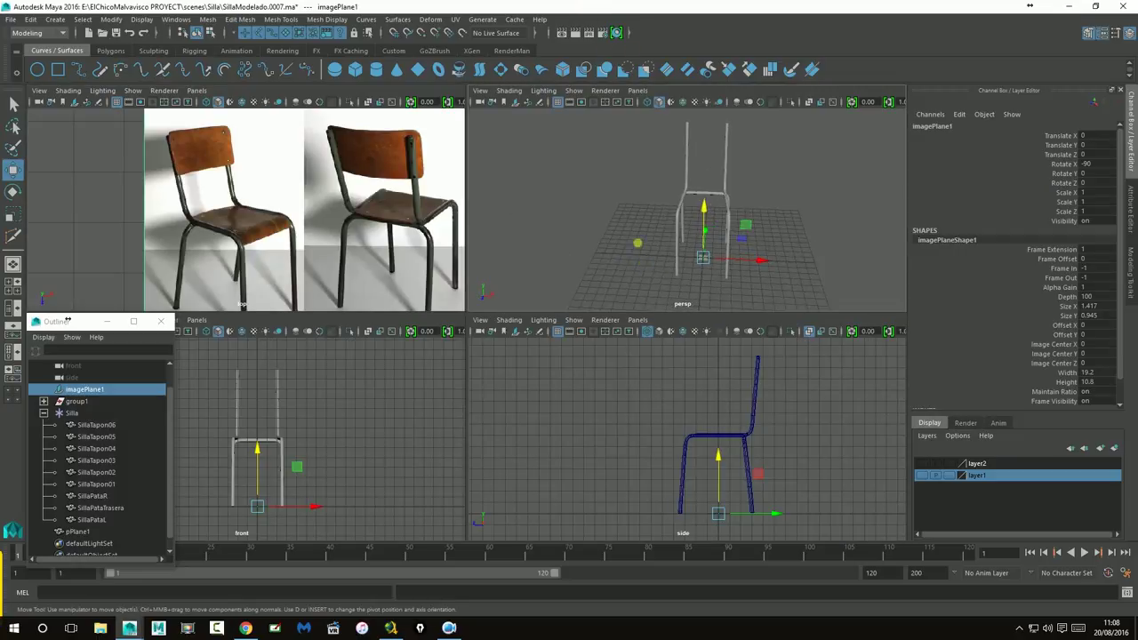
{"action": "key", "text": "space"}
{"action": "left_click_drag", "start_coordinate": [460, 329], "coordinate": [470, 340], "text": "alt"}
{"action": "left_click", "coordinate": [513, 426]}
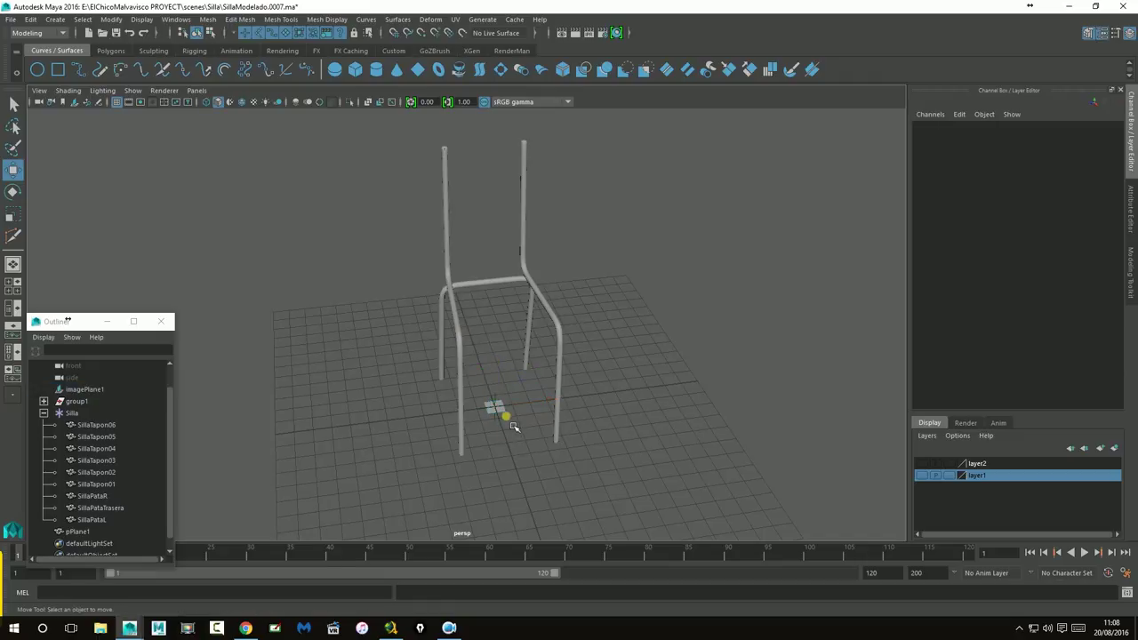
{"action": "left_click", "coordinate": [509, 420]}
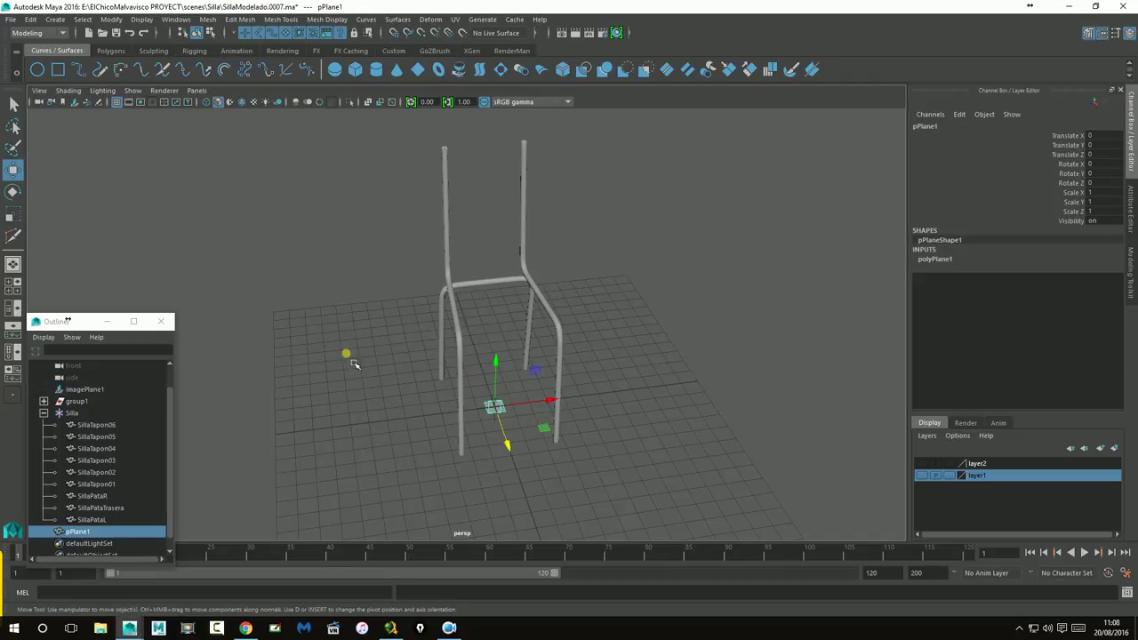
{"action": "key", "text": "Delete"}
Step: Create a polygon plane with 1 width and height subdivision and scale it up to 5.521
{"action": "left_click", "coordinate": [61, 20]}
{"action": "mouse_move", "coordinate": [90, 61]}
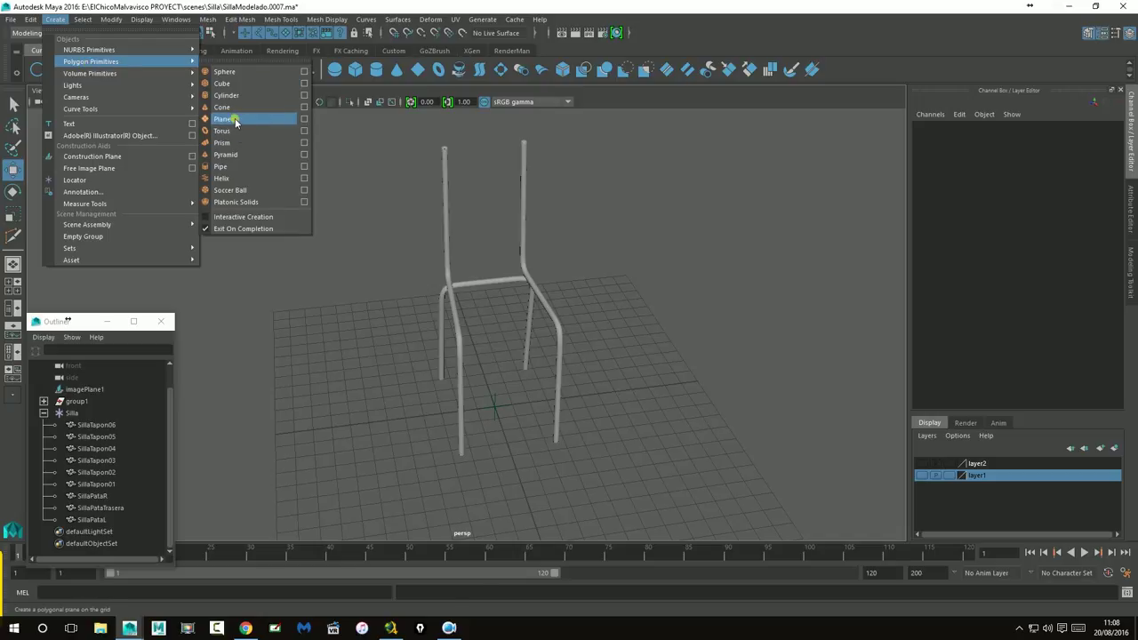
{"action": "left_click", "coordinate": [233, 119]}
{"action": "left_click_drag", "start_coordinate": [1099, 287], "coordinate": [1100, 298]}
{"action": "type", "text": "1"}
{"action": "key", "text": "Return"}
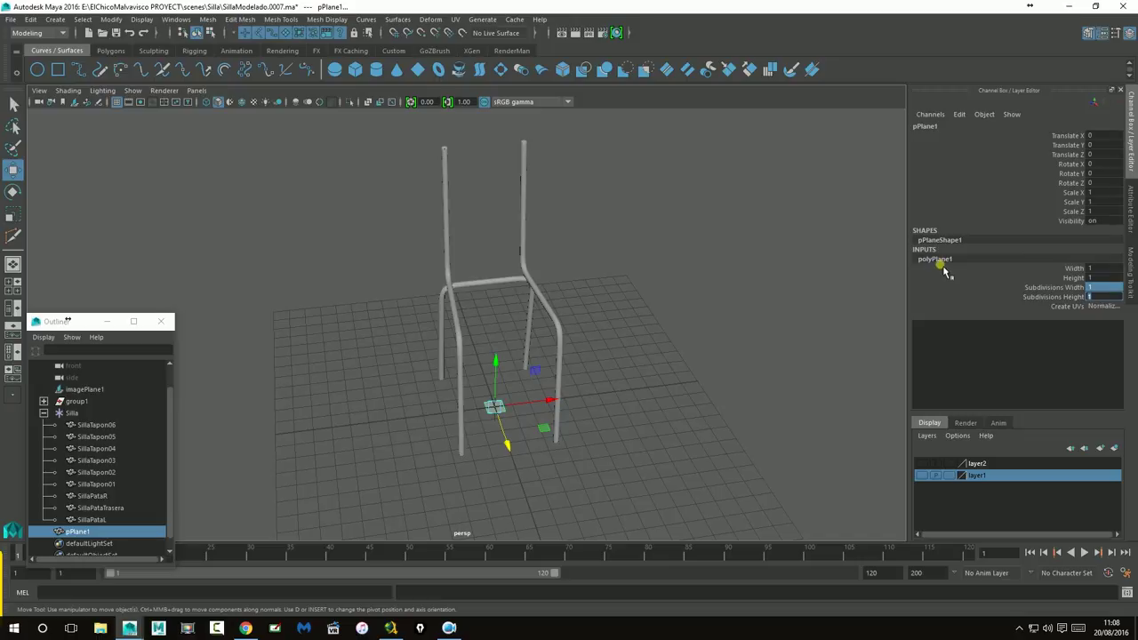
{"action": "left_click", "coordinate": [13, 213]}
{"action": "mouse_move", "coordinate": [494, 408]}
{"action": "left_mouse_down"}
{"action": "mouse_move", "coordinate": [523, 414]}
{"action": "mouse_move", "coordinate": [556, 401]}
{"action": "left_mouse_up"}
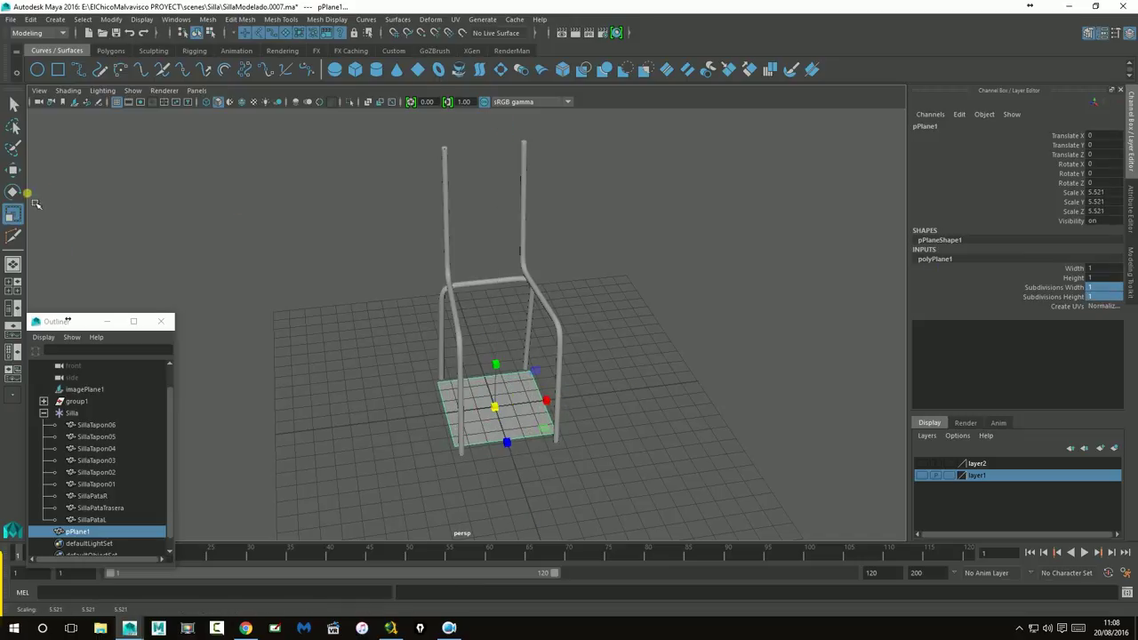
Step: Raise the plane in the side view to seat height at Translate Y 7.101
{"action": "left_click", "coordinate": [13, 169]}
{"action": "key", "text": "space"}
{"action": "key", "text": "space"}
{"action": "scroll", "coordinate": [628, 432], "scroll_direction": "up", "scroll_amount": 1}
{"action": "middle_click_drag", "start_coordinate": [628, 432], "coordinate": [533, 356], "text": "alt"}
{"action": "left_click_drag", "start_coordinate": [532, 383], "coordinate": [532, 138]}
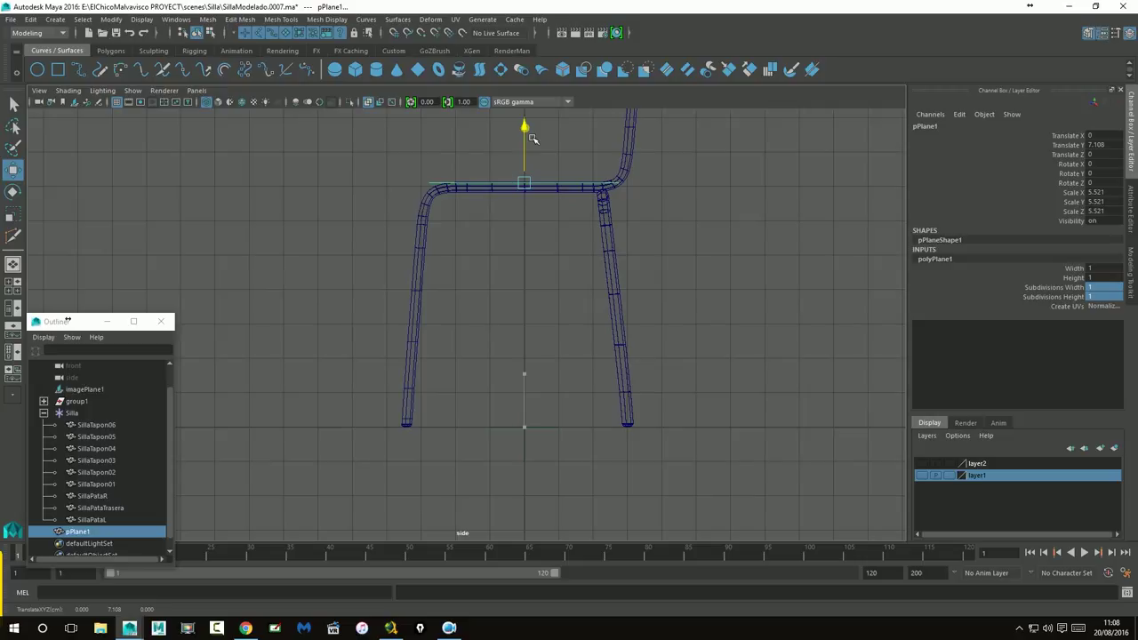
{"action": "scroll", "coordinate": [559, 228], "scroll_direction": "up", "scroll_amount": 2}
{"action": "scroll", "coordinate": [551, 419], "scroll_direction": "up", "scroll_amount": 2}
{"action": "scroll", "coordinate": [543, 421], "scroll_direction": "up", "scroll_amount": 2}
{"action": "scroll", "coordinate": [551, 431], "scroll_direction": "up", "scroll_amount": 2}
{"action": "scroll", "coordinate": [551, 431], "scroll_direction": "down", "scroll_amount": 3}
{"action": "left_click_drag", "start_coordinate": [542, 296], "coordinate": [542, 297]}
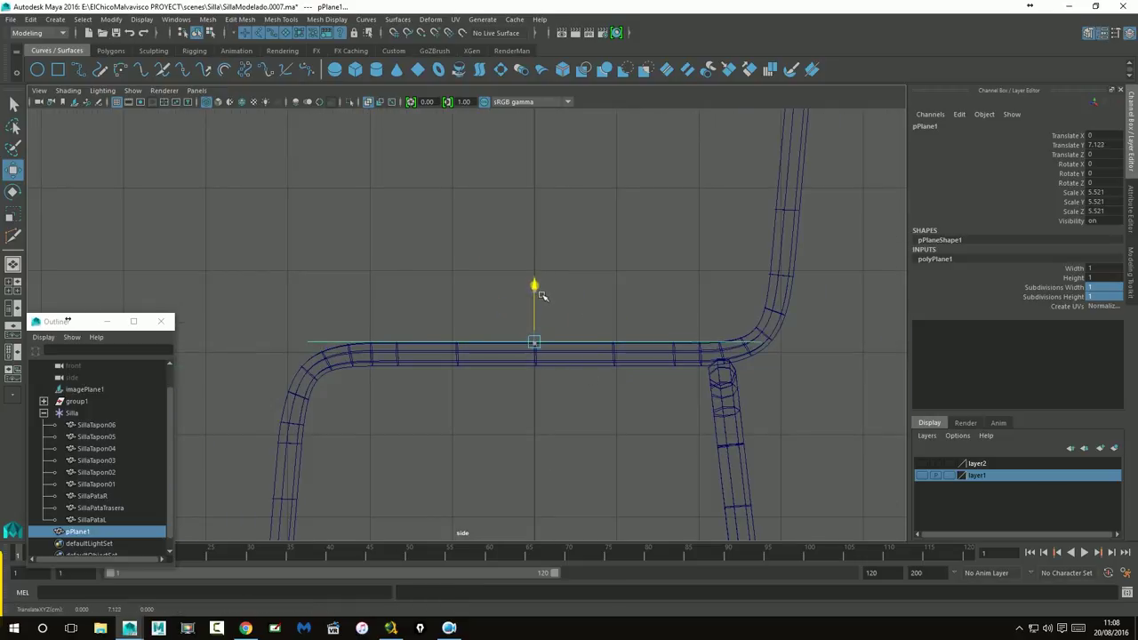
{"action": "key", "text": "space"}
{"action": "key", "text": "space"}
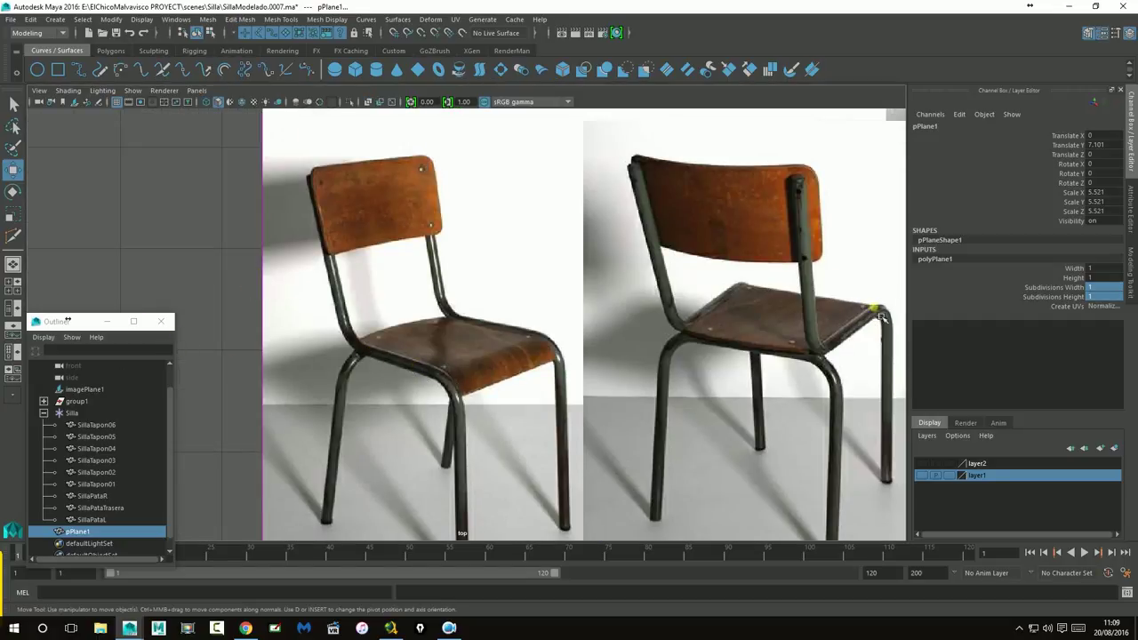
Step: Lower the seat plane in the side view to Translate Y 7.094
{"action": "key", "text": "space"}
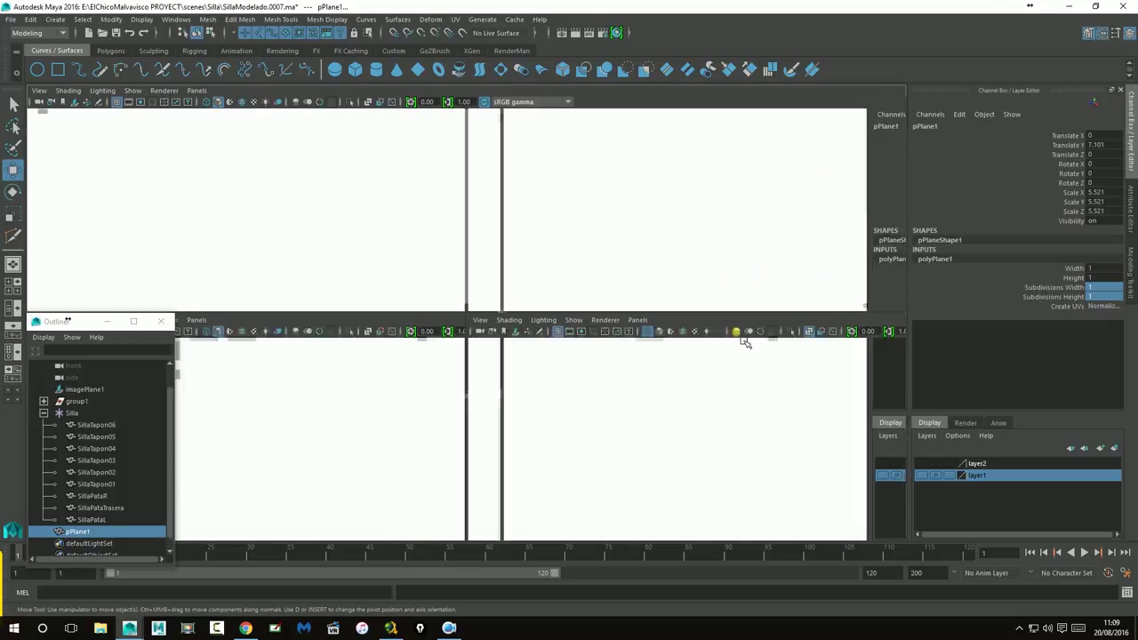
{"action": "key", "text": "space"}
{"action": "left_click_drag", "start_coordinate": [542, 298], "coordinate": [550, 304]}
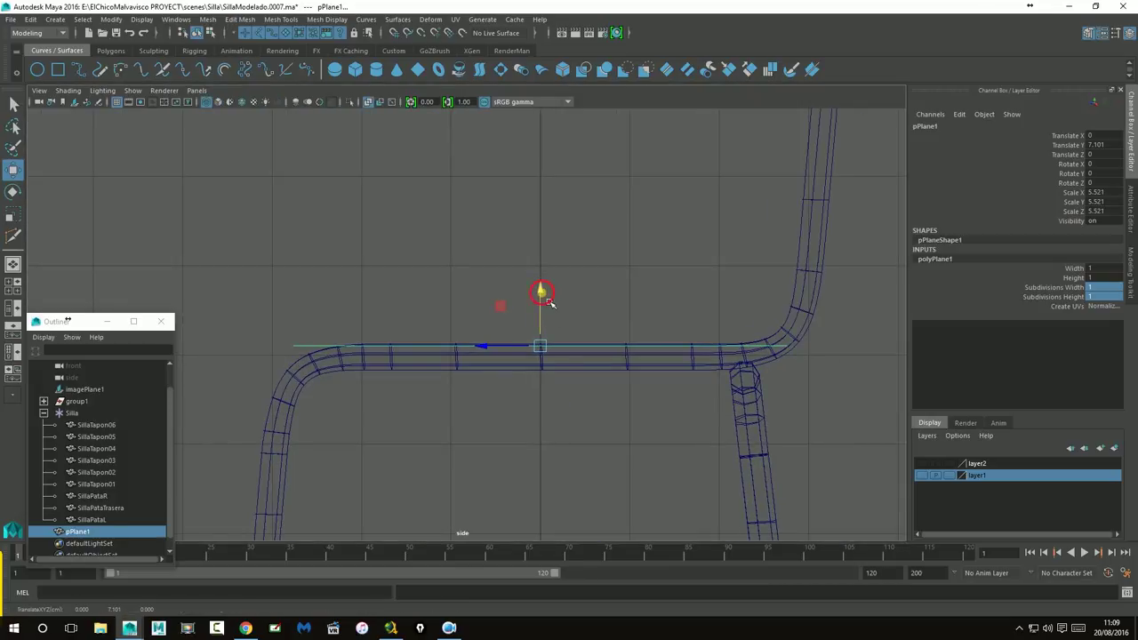
{"action": "key", "text": "space"}
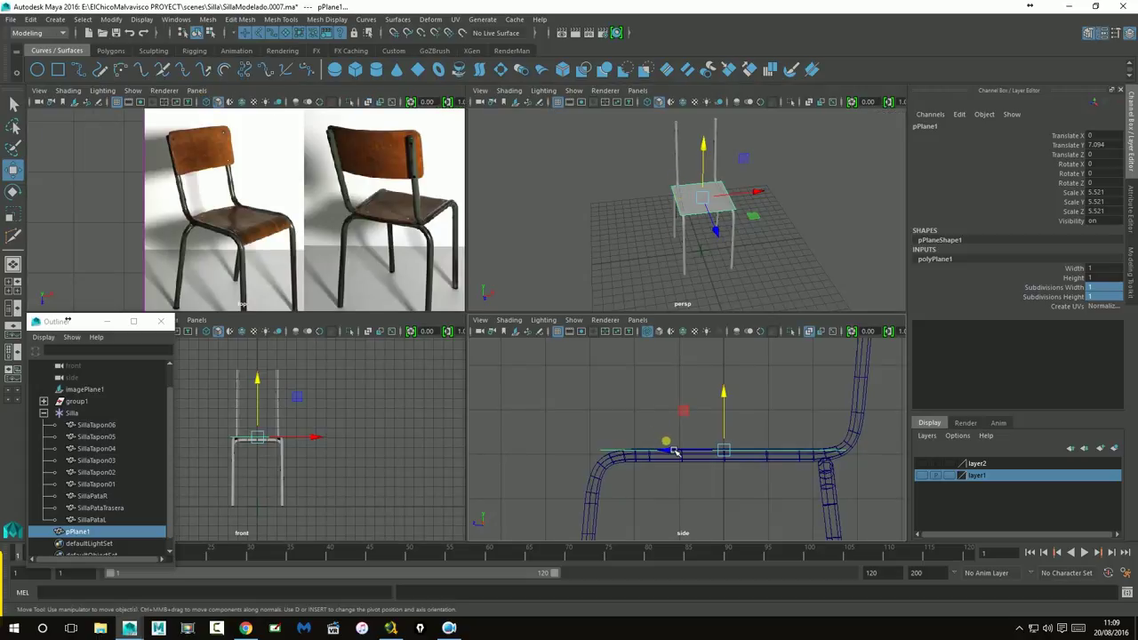
{"action": "key", "text": "space"}
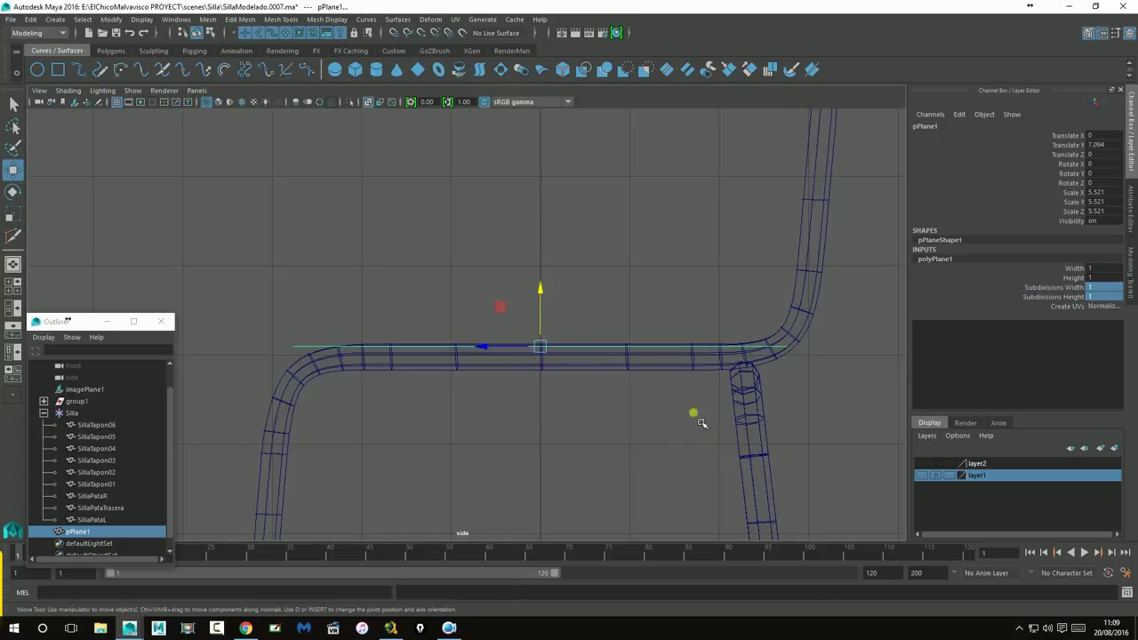
{"action": "key", "text": "space"}
{"action": "key", "text": "space"}
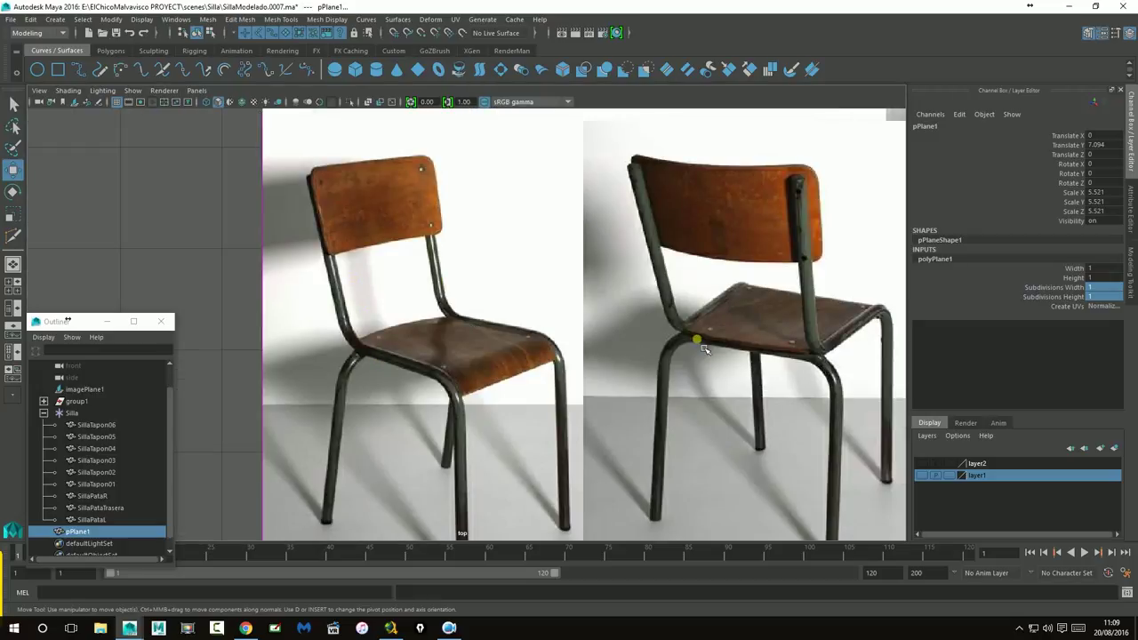
{"action": "key", "text": "space"}
{"action": "key", "text": "space"}
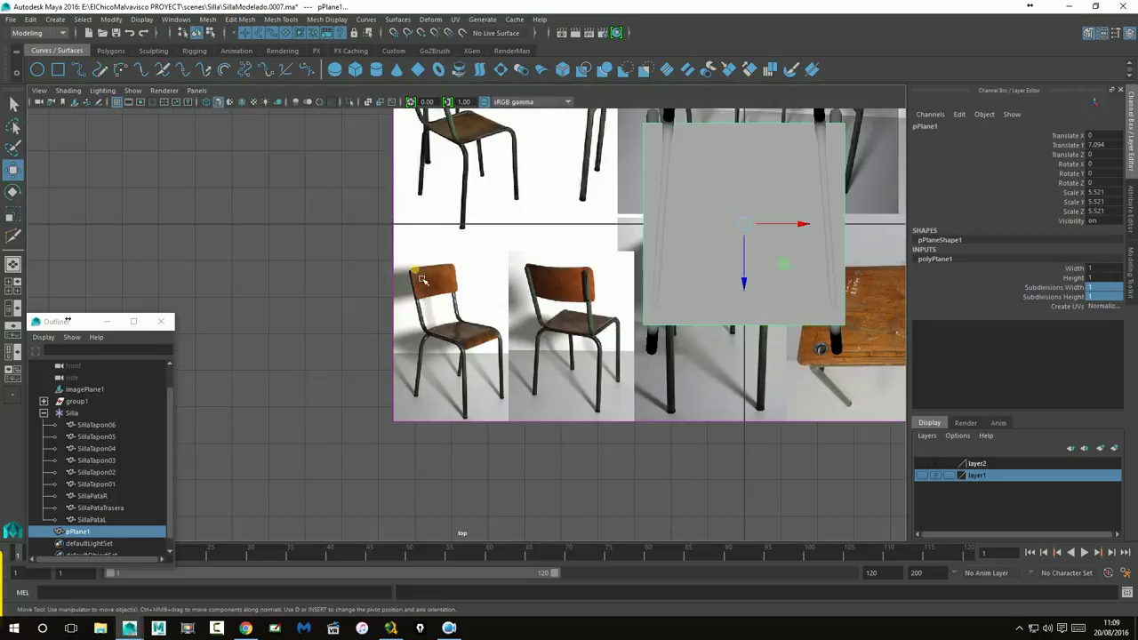
Step: Check the seat position against the desk-and-chair reference photo and in perspective
{"action": "middle_click_drag", "start_coordinate": [707, 228], "coordinate": [313, 227], "text": "alt"}
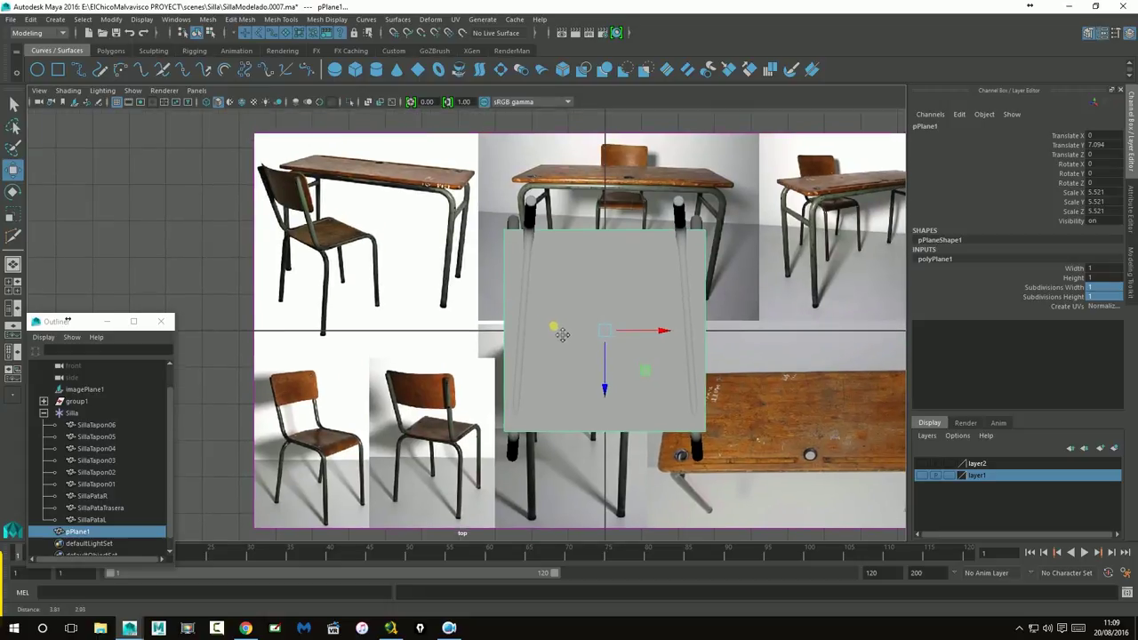
{"action": "scroll", "coordinate": [312, 228], "scroll_direction": "up", "scroll_amount": 5}
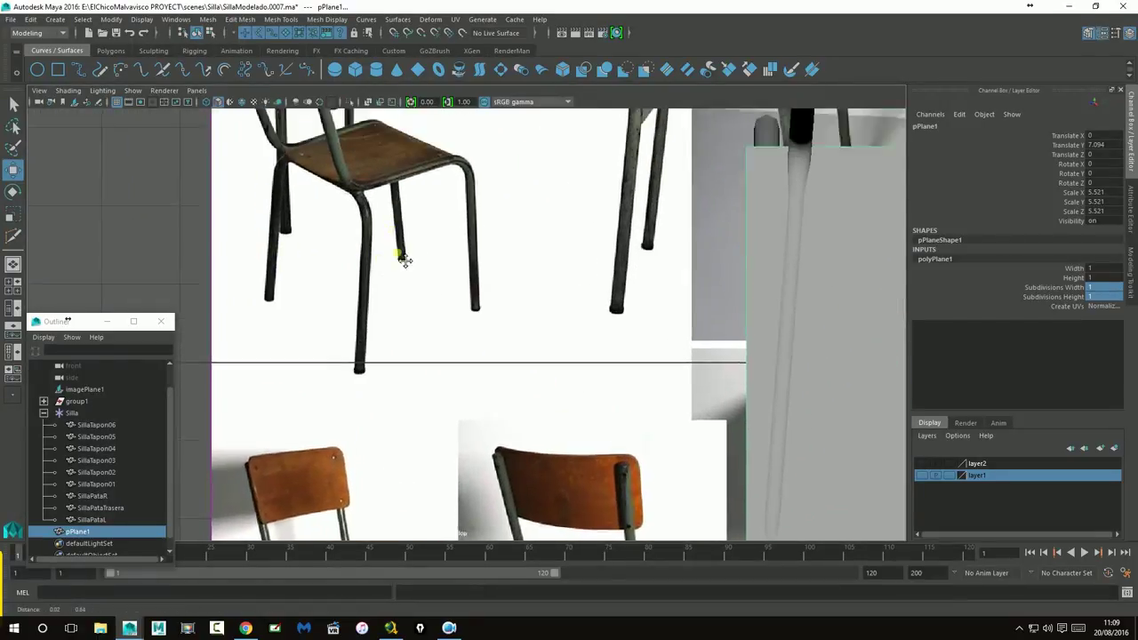
{"action": "middle_click_drag", "start_coordinate": [400, 255], "coordinate": [346, 318], "text": "alt"}
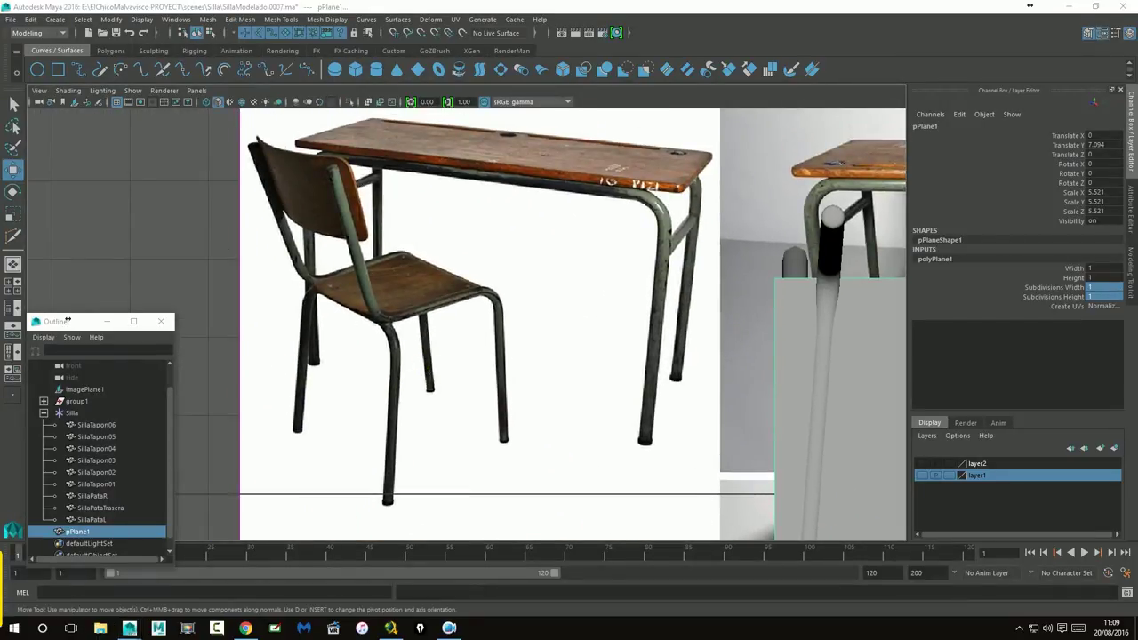
{"action": "left_click_drag", "start_coordinate": [307, 285], "coordinate": [374, 318]}
{"action": "key", "text": "space"}
{"action": "key", "text": "space"}
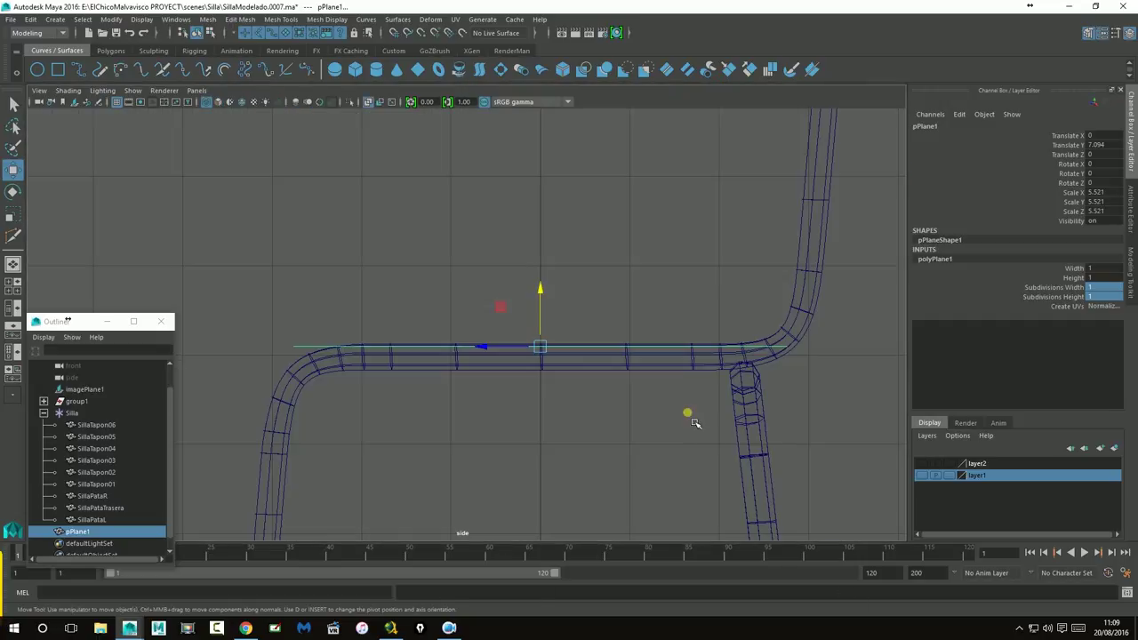
{"action": "key", "text": "space"}
{"action": "key", "text": "space"}
{"action": "mouse_move", "coordinate": [560, 334]}
{"action": "left_mouse_down", "text": "alt"}
{"action": "mouse_move", "coordinate": [495, 318]}
{"action": "mouse_move", "coordinate": [745, 330]}
{"action": "mouse_move", "coordinate": [312, 356]}
{"action": "left_mouse_up", "text": "alt"}
{"action": "mouse_move", "coordinate": [312, 355]}
{"action": "right_mouse_down", "text": "alt"}
{"action": "mouse_move", "coordinate": [418, 386]}
{"action": "mouse_move", "coordinate": [452, 355]}
{"action": "mouse_move", "coordinate": [540, 332]}
{"action": "mouse_move", "coordinate": [523, 267]}
{"action": "right_mouse_up", "text": "alt"}
Step: Slide the seat plane's edges in the side view to meet the rail bends at each end
{"action": "left_click", "coordinate": [538, 354]}
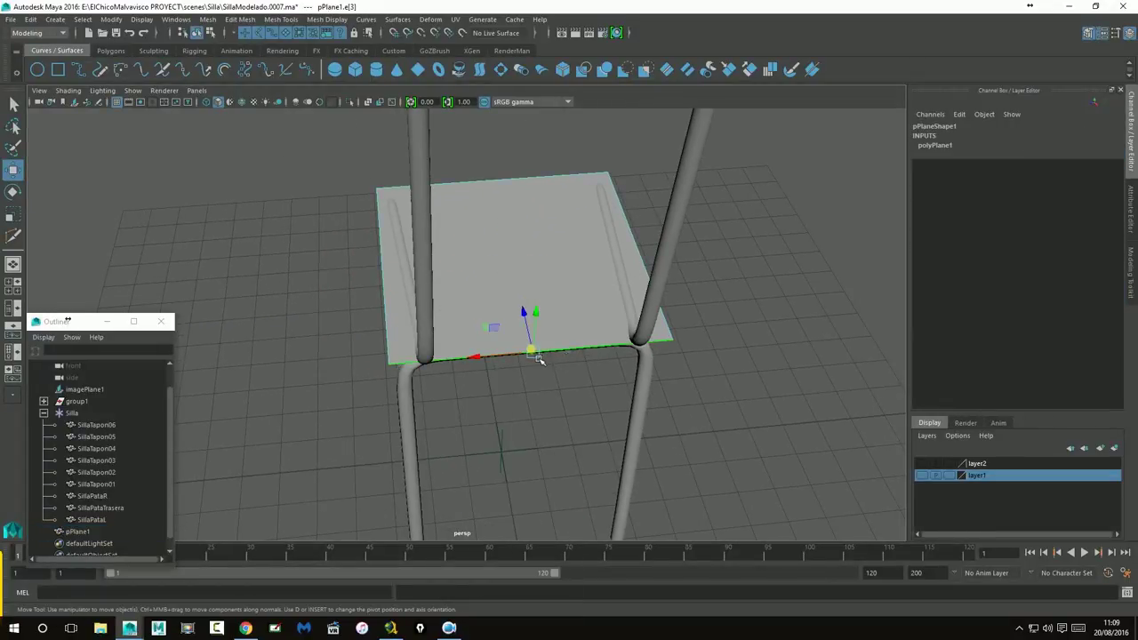
{"action": "key", "text": "space"}
{"action": "key", "text": "space"}
{"action": "middle_click_drag", "start_coordinate": [824, 372], "coordinate": [590, 368], "text": "alt"}
{"action": "right_click_drag", "start_coordinate": [590, 368], "coordinate": [825, 372], "text": "alt"}
{"action": "left_click_drag", "start_coordinate": [576, 376], "coordinate": [506, 384]}
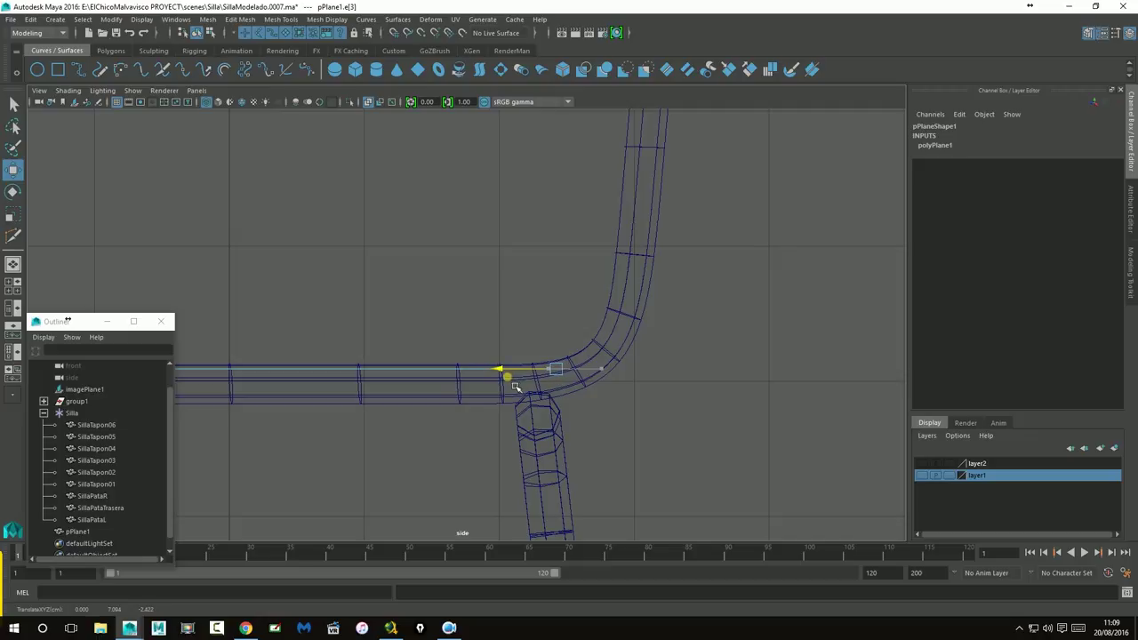
{"action": "key", "text": "space"}
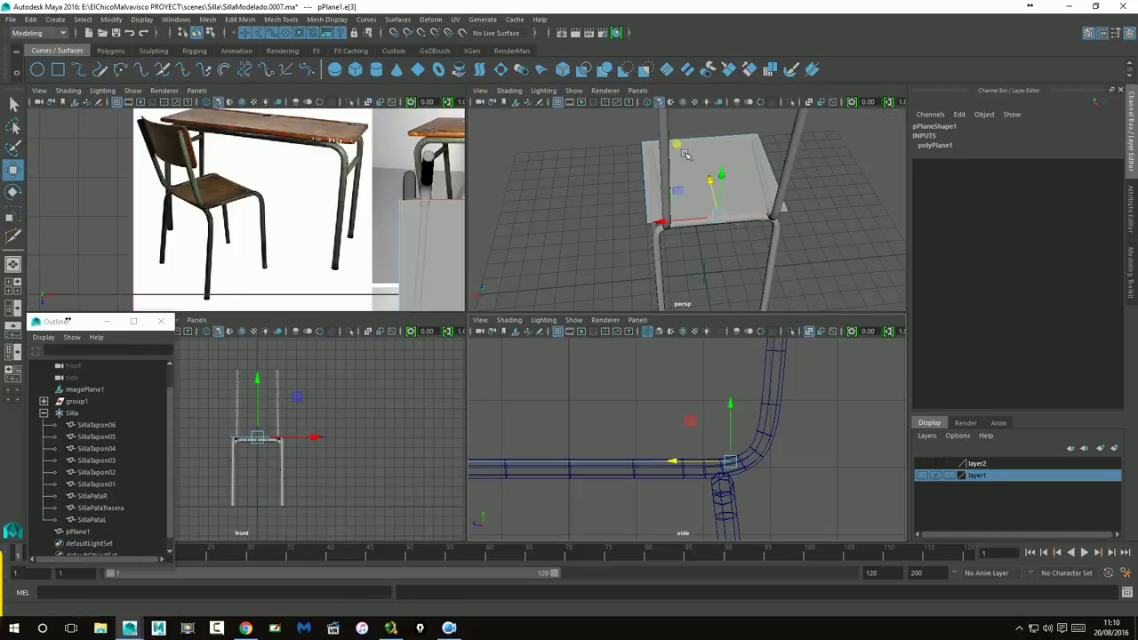
{"action": "key", "text": "space"}
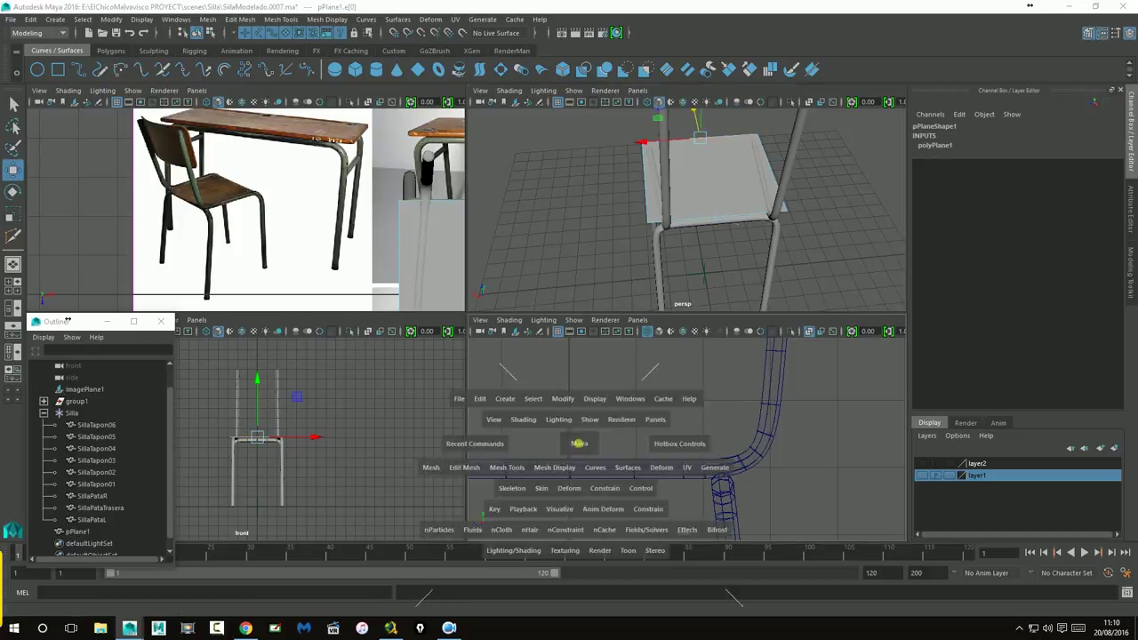
{"action": "middle_click_drag", "start_coordinate": [313, 398], "coordinate": [875, 315], "text": "alt"}
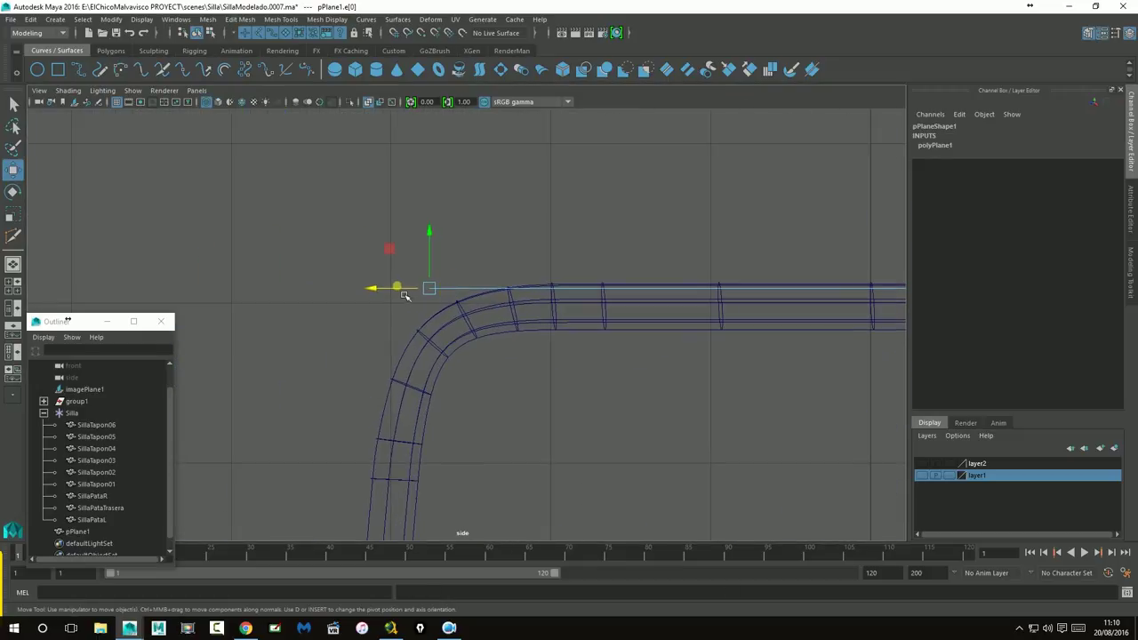
{"action": "mouse_move", "coordinate": [412, 302]}
{"action": "left_mouse_down"}
{"action": "mouse_move", "coordinate": [478, 303]}
{"action": "mouse_move", "coordinate": [465, 303]}
{"action": "left_mouse_up"}
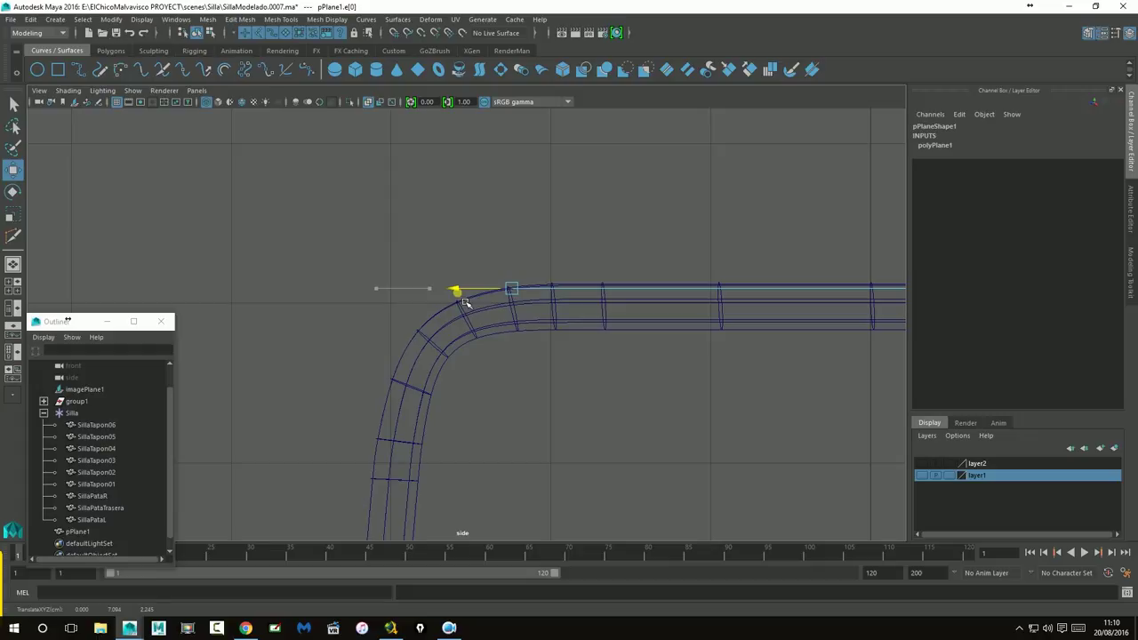
Step: Select the top end's two corner vertices and scale them inward along X
{"action": "key", "text": "space"}
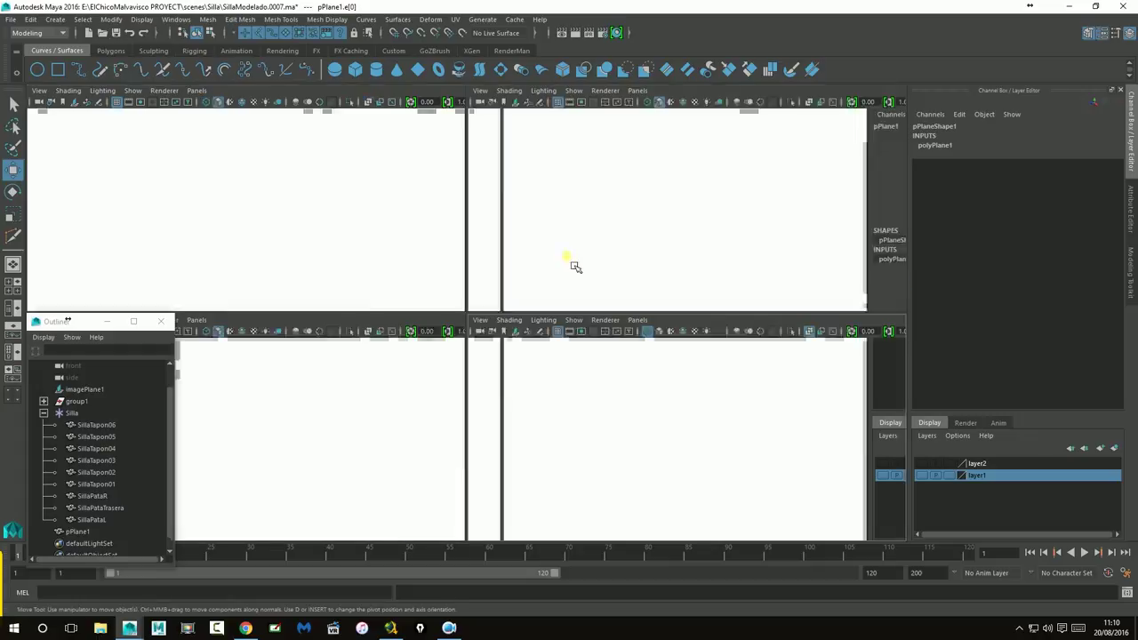
{"action": "key", "text": "space"}
{"action": "mouse_move", "coordinate": [569, 293]}
{"action": "left_mouse_down", "text": "alt"}
{"action": "mouse_move", "coordinate": [717, 322]}
{"action": "mouse_move", "coordinate": [388, 268]}
{"action": "left_mouse_up", "text": "alt"}
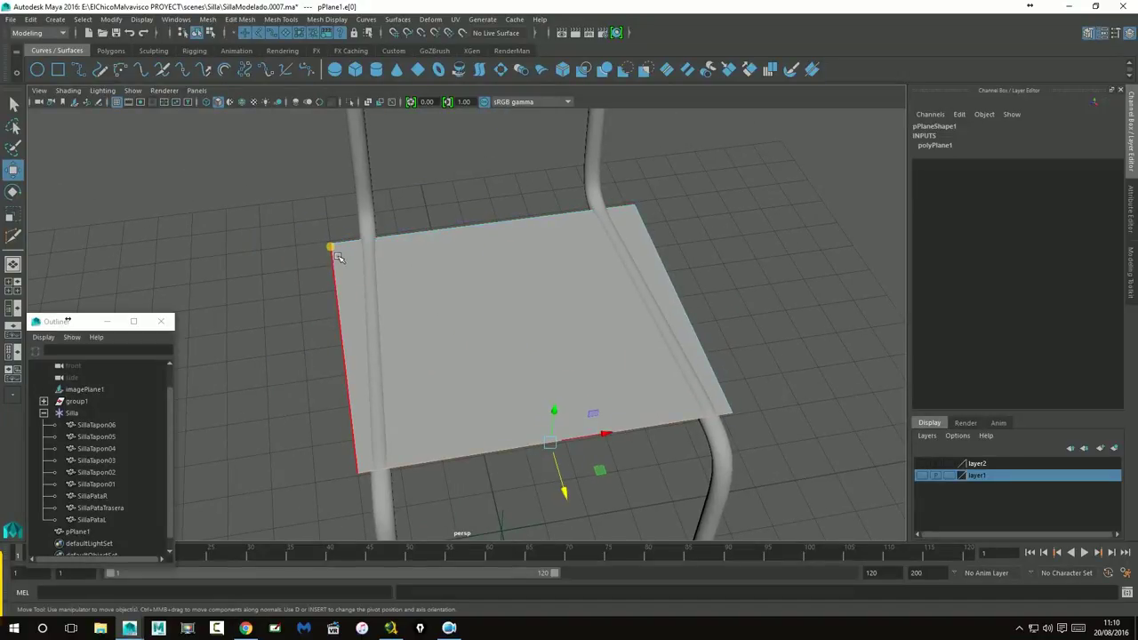
{"action": "right_click_drag", "start_coordinate": [333, 258], "coordinate": [292, 252]}
{"action": "left_click_drag", "start_coordinate": [299, 221], "coordinate": [346, 268]}
{"action": "left_click_drag", "start_coordinate": [680, 182], "coordinate": [627, 215], "text": "shift"}
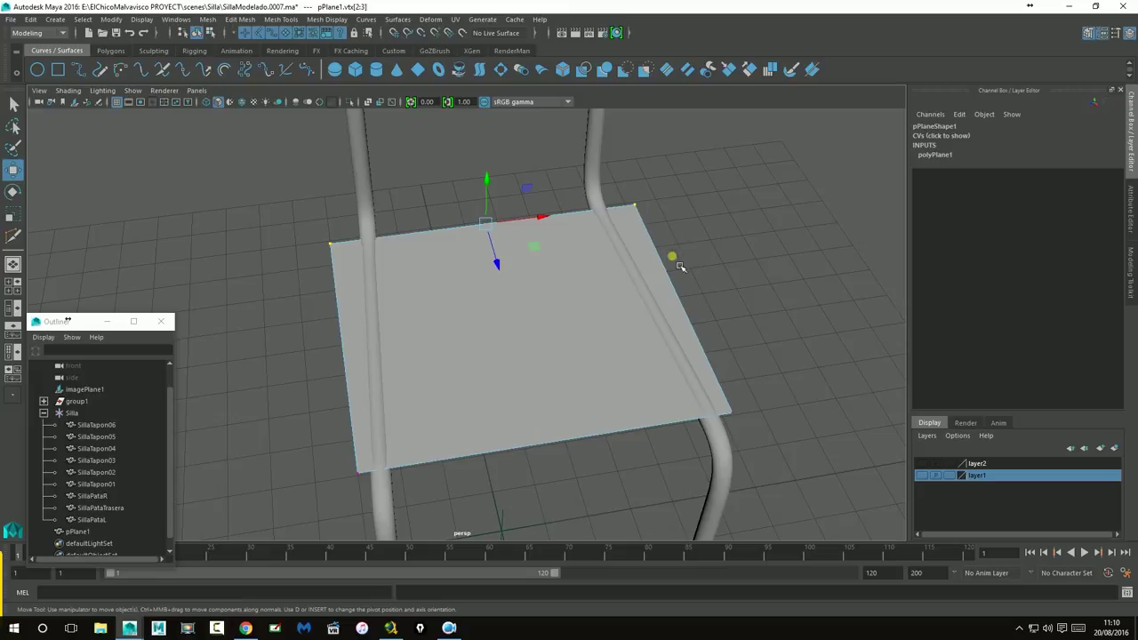
{"action": "left_click_drag", "start_coordinate": [585, 283], "coordinate": [577, 291], "text": "alt"}
{"action": "left_click", "coordinate": [13, 214]}
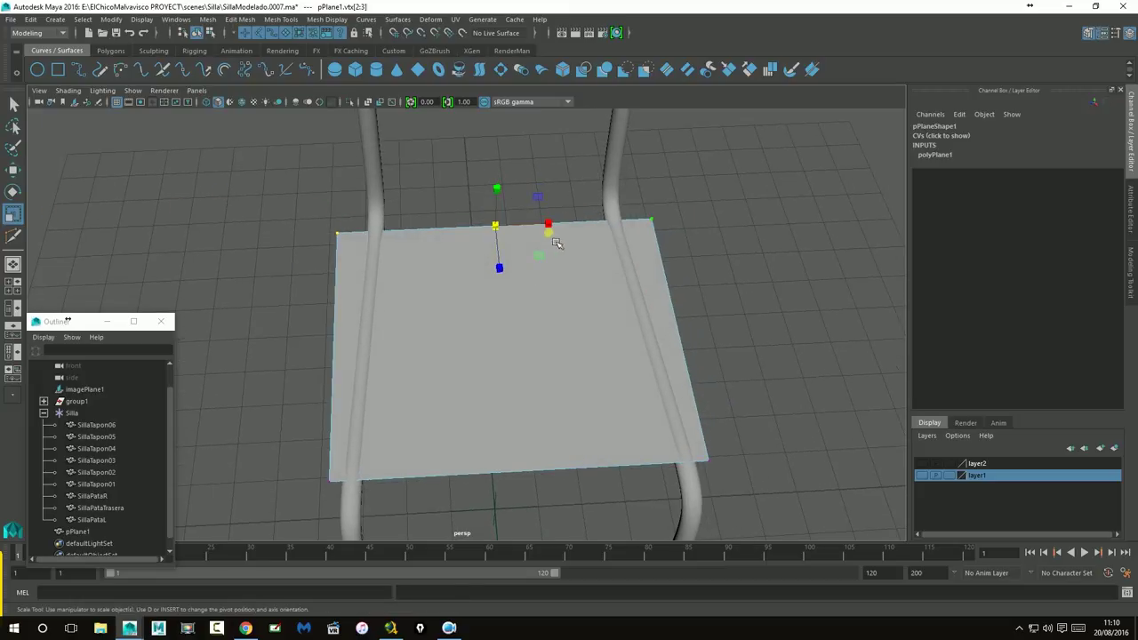
{"action": "mouse_move", "coordinate": [558, 232]}
{"action": "left_mouse_down"}
{"action": "mouse_move", "coordinate": [542, 238]}
{"action": "mouse_move", "coordinate": [569, 267]}
{"action": "left_mouse_up"}
{"action": "scroll", "coordinate": [781, 340], "scroll_direction": "up", "scroll_amount": 5}
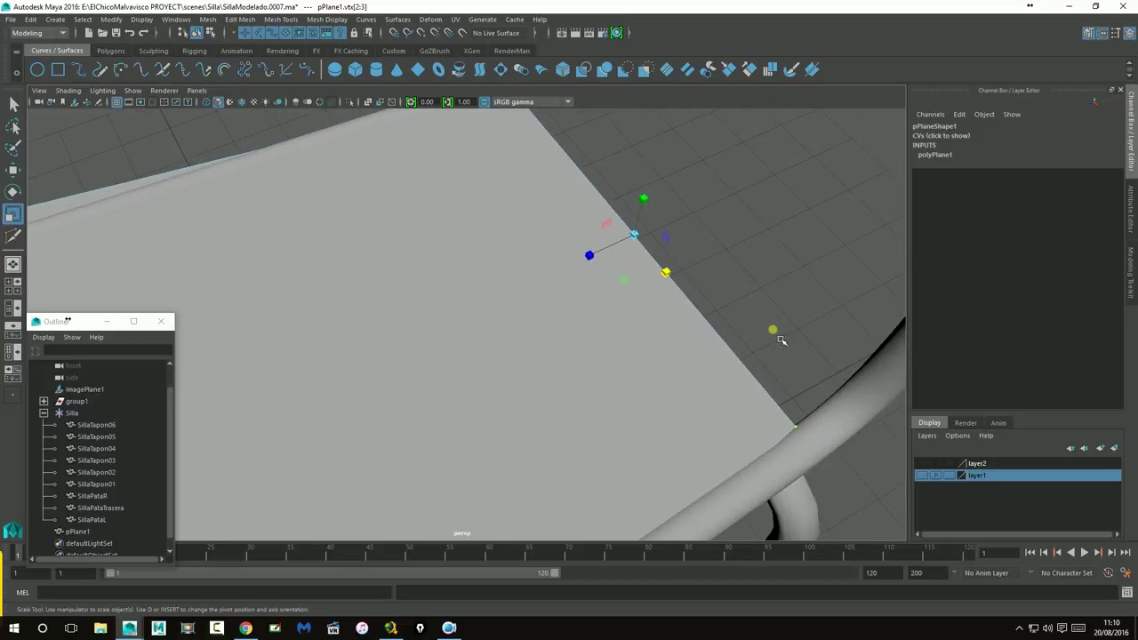
{"action": "left_click_drag", "start_coordinate": [781, 340], "coordinate": [524, 302], "text": "alt"}
{"action": "right_click_drag", "start_coordinate": [524, 302], "coordinate": [714, 323], "text": "alt"}
{"action": "mouse_move", "coordinate": [714, 322]}
{"action": "left_mouse_down", "text": "alt"}
{"action": "mouse_move", "coordinate": [688, 432]}
{"action": "mouse_move", "coordinate": [617, 364]}
{"action": "mouse_move", "coordinate": [490, 397]}
{"action": "mouse_move", "coordinate": [473, 313]}
{"action": "left_mouse_up", "text": "alt"}
{"action": "left_click_drag", "start_coordinate": [407, 260], "coordinate": [406, 253]}
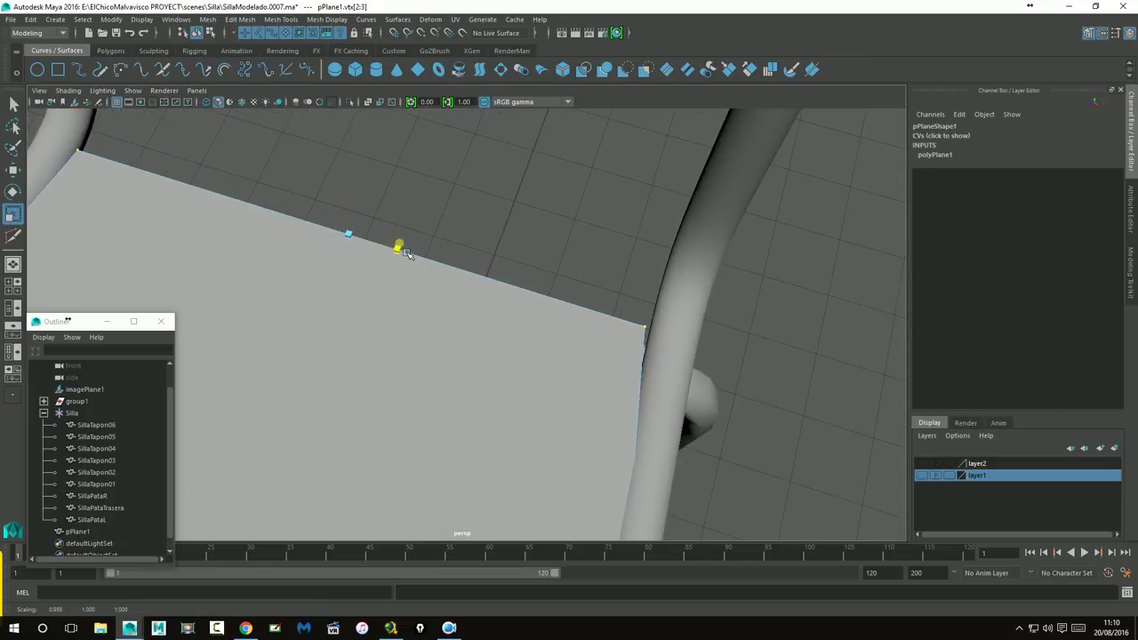
Step: Squeeze the opposite end's two corner vertices inward along X
{"action": "right_click_drag", "start_coordinate": [406, 252], "coordinate": [492, 302], "text": "alt"}
{"action": "mouse_move", "coordinate": [492, 302]}
{"action": "left_mouse_down", "text": "alt"}
{"action": "mouse_move", "coordinate": [599, 182]}
{"action": "mouse_move", "coordinate": [707, 454]}
{"action": "mouse_move", "coordinate": [712, 523]}
{"action": "left_mouse_up", "text": "alt"}
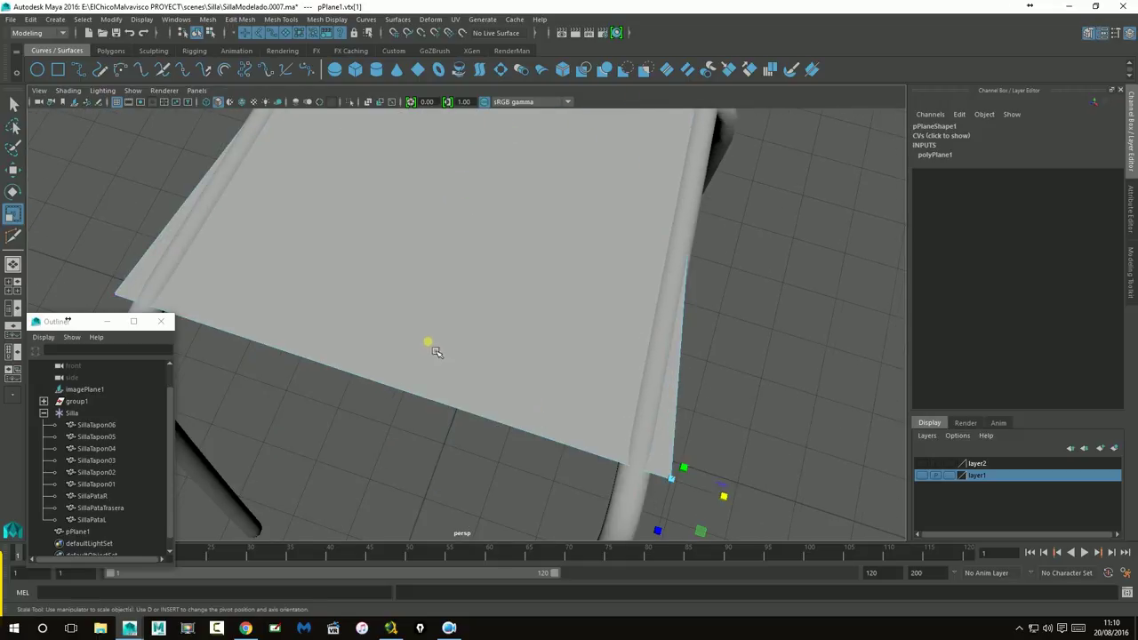
{"action": "left_click_drag", "start_coordinate": [435, 352], "coordinate": [368, 286], "text": "alt"}
{"action": "left_click", "coordinate": [889, 494], "text": "shift"}
{"action": "left_click_drag", "start_coordinate": [612, 332], "coordinate": [565, 403], "text": "alt"}
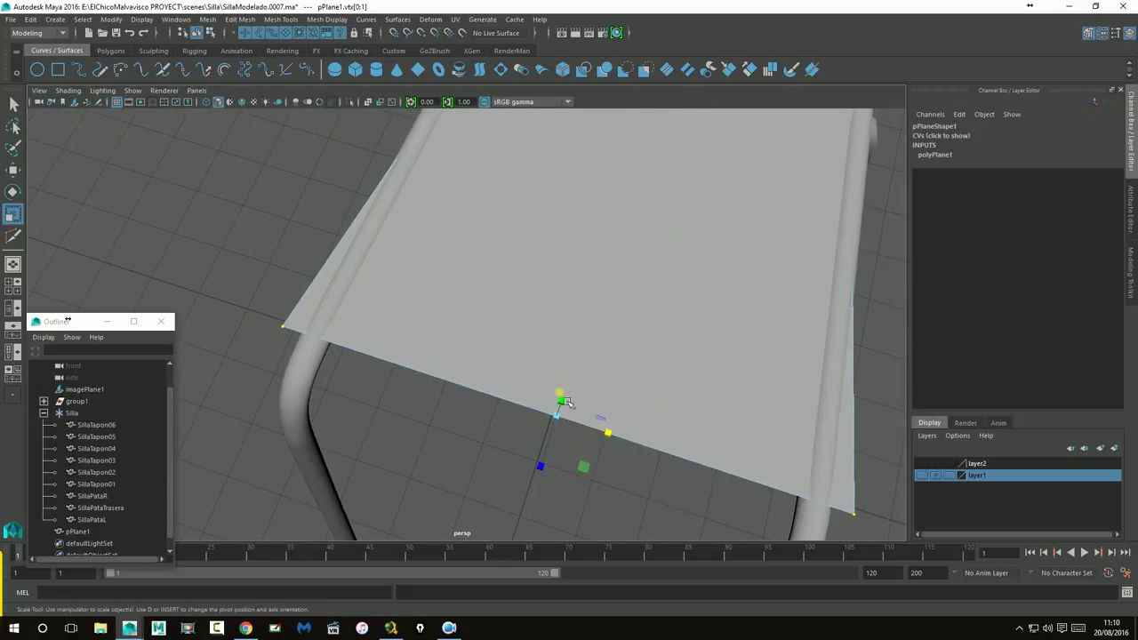
{"action": "left_click_drag", "start_coordinate": [613, 440], "coordinate": [612, 442]}
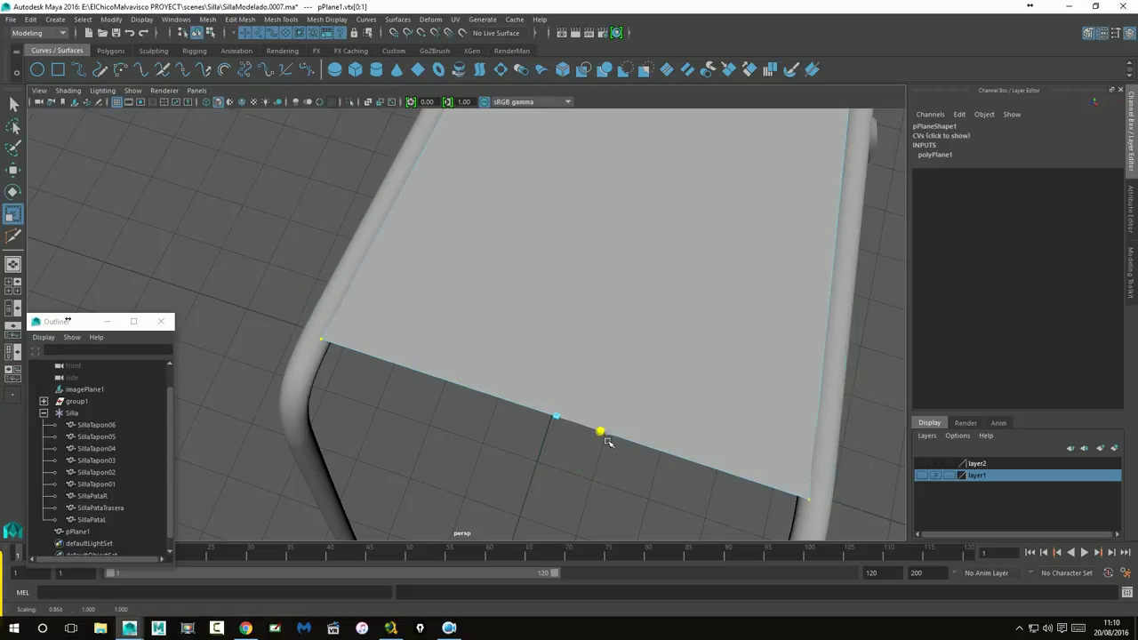
{"action": "left_click_drag", "start_coordinate": [602, 388], "coordinate": [554, 356], "text": "alt"}
Step: Select the seat plane's front edge e[0] and zoom the side view close on the tube's bend
{"action": "right_click_drag", "start_coordinate": [518, 267], "coordinate": [524, 215]}
{"action": "left_click", "coordinate": [525, 272]}
{"action": "key", "text": "space"}
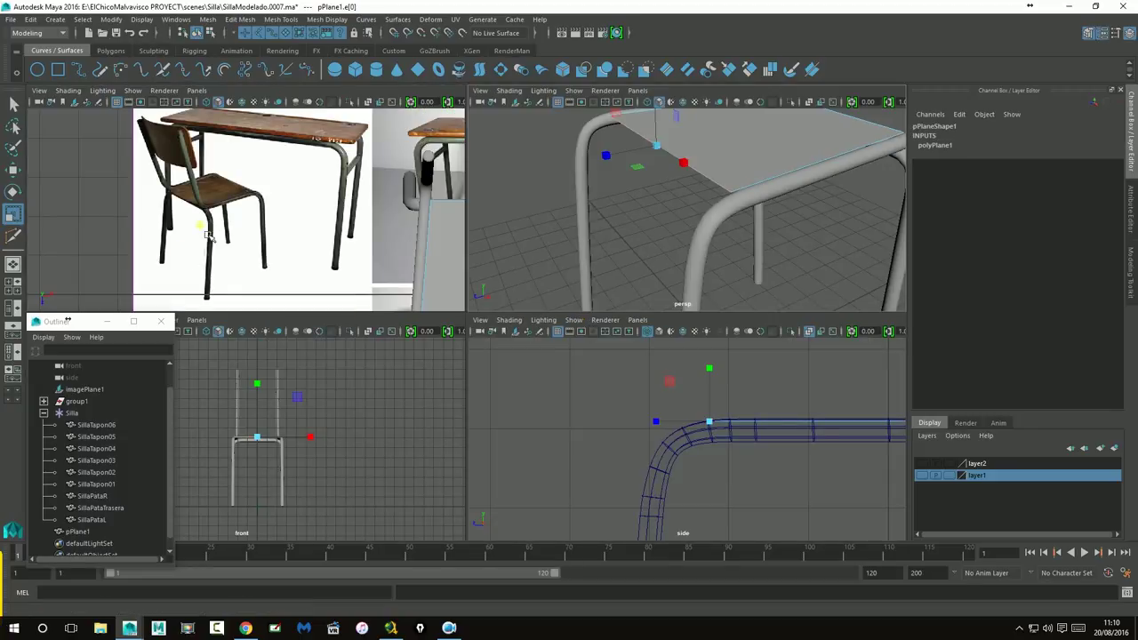
{"action": "mouse_move", "coordinate": [312, 263]}
{"action": "middle_mouse_down", "text": "alt"}
{"action": "mouse_move", "coordinate": [282, 122]}
{"action": "mouse_move", "coordinate": [206, 231]}
{"action": "middle_mouse_up", "text": "alt"}
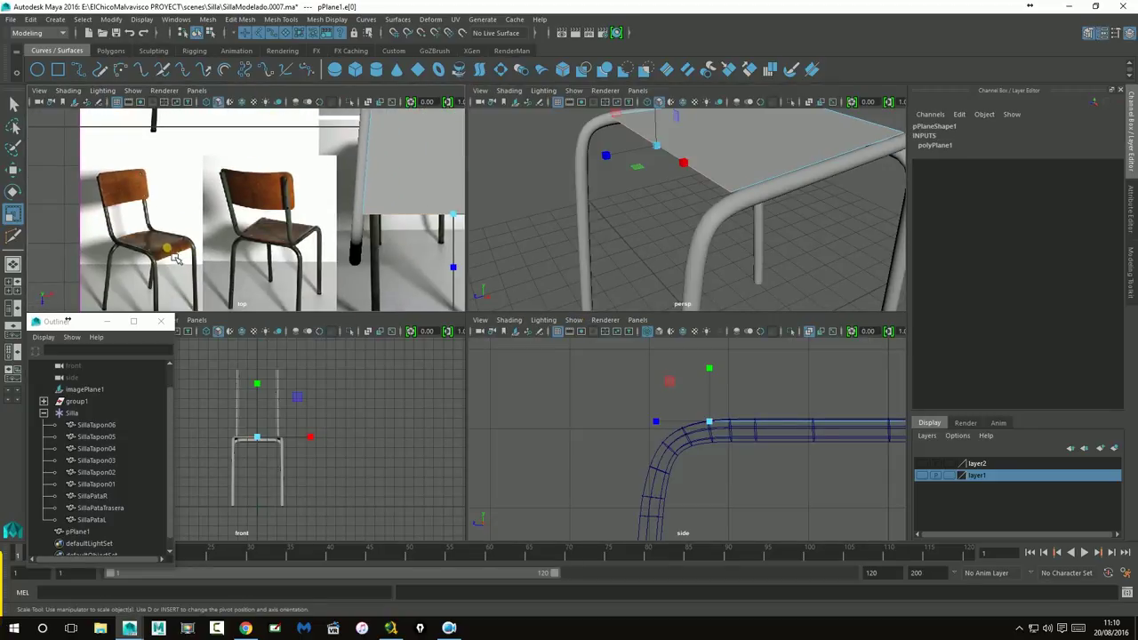
{"action": "mouse_move", "coordinate": [703, 191]}
{"action": "left_mouse_down"}
{"action": "mouse_move", "coordinate": [716, 185]}
{"action": "mouse_move", "coordinate": [741, 293]}
{"action": "left_mouse_up"}
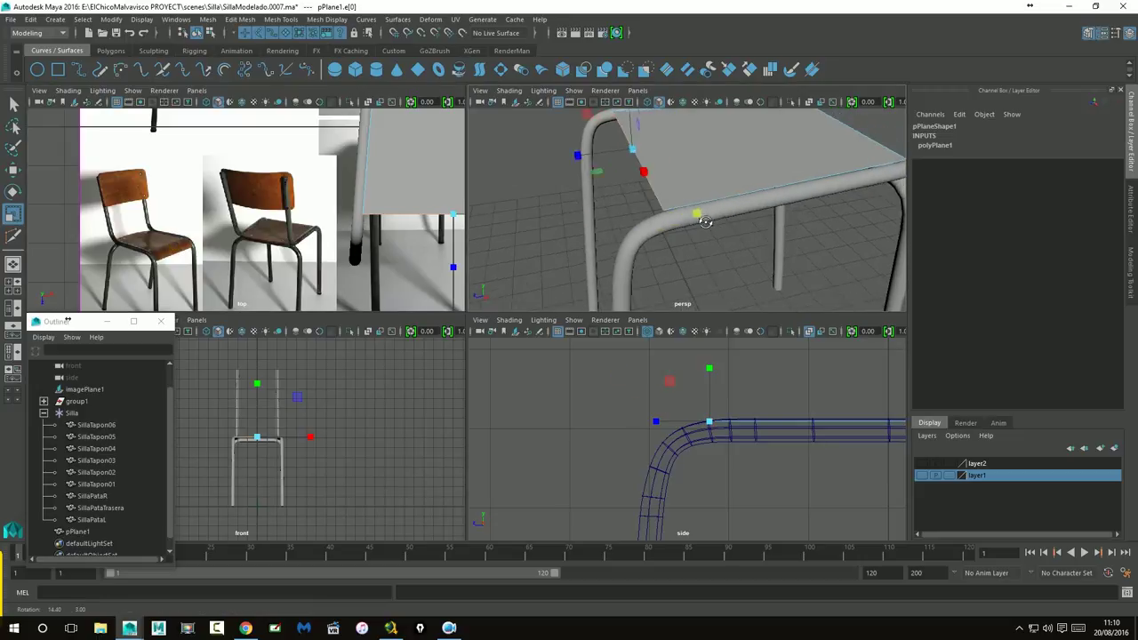
{"action": "key", "text": "space"}
{"action": "scroll", "coordinate": [499, 312], "scroll_direction": "up", "scroll_amount": 3}
{"action": "scroll", "coordinate": [588, 228], "scroll_direction": "up", "scroll_amount": 3}
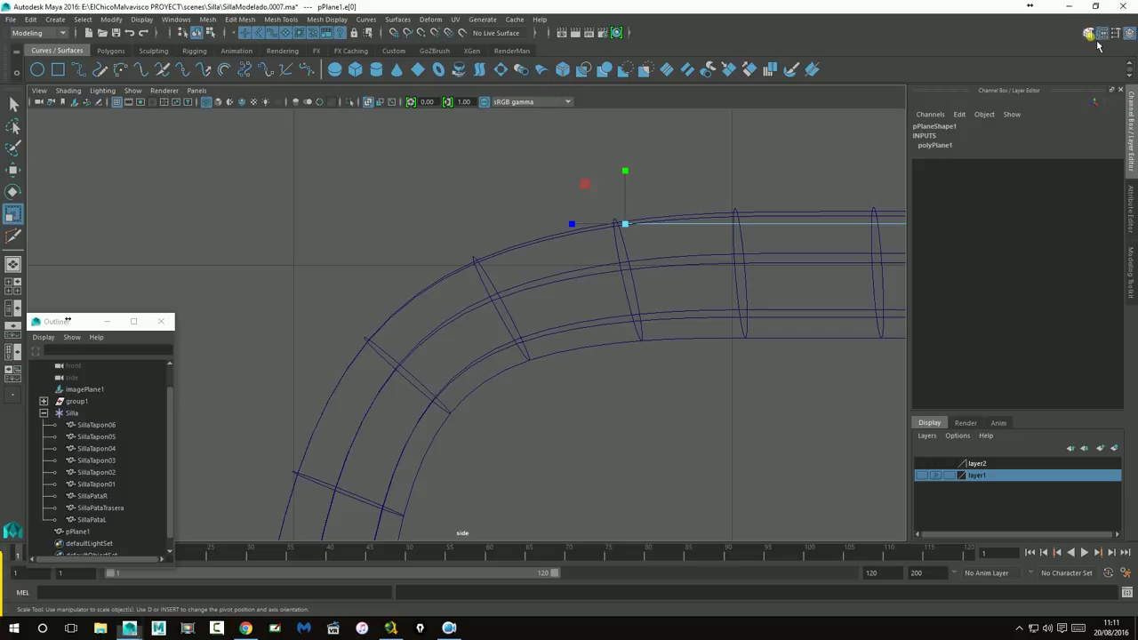
{"action": "left_click", "coordinate": [1132, 260]}
Step: Extrude the front edge three times, sliding each new edge down along the tube's curve
{"action": "middle_click_drag", "start_coordinate": [792, 223], "coordinate": [736, 223], "text": "alt"}
{"action": "left_click", "coordinate": [1016, 400]}
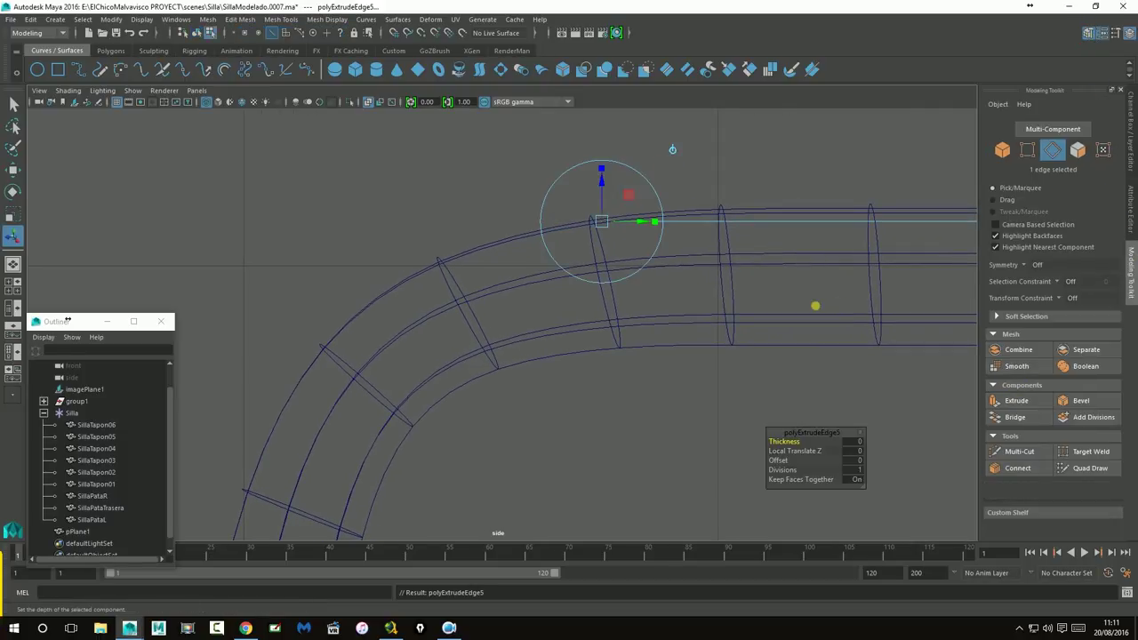
{"action": "mouse_move", "coordinate": [638, 220]}
{"action": "left_mouse_down"}
{"action": "mouse_move", "coordinate": [507, 228]}
{"action": "mouse_move", "coordinate": [477, 249]}
{"action": "mouse_move", "coordinate": [466, 242]}
{"action": "mouse_move", "coordinate": [472, 251]}
{"action": "left_mouse_up"}
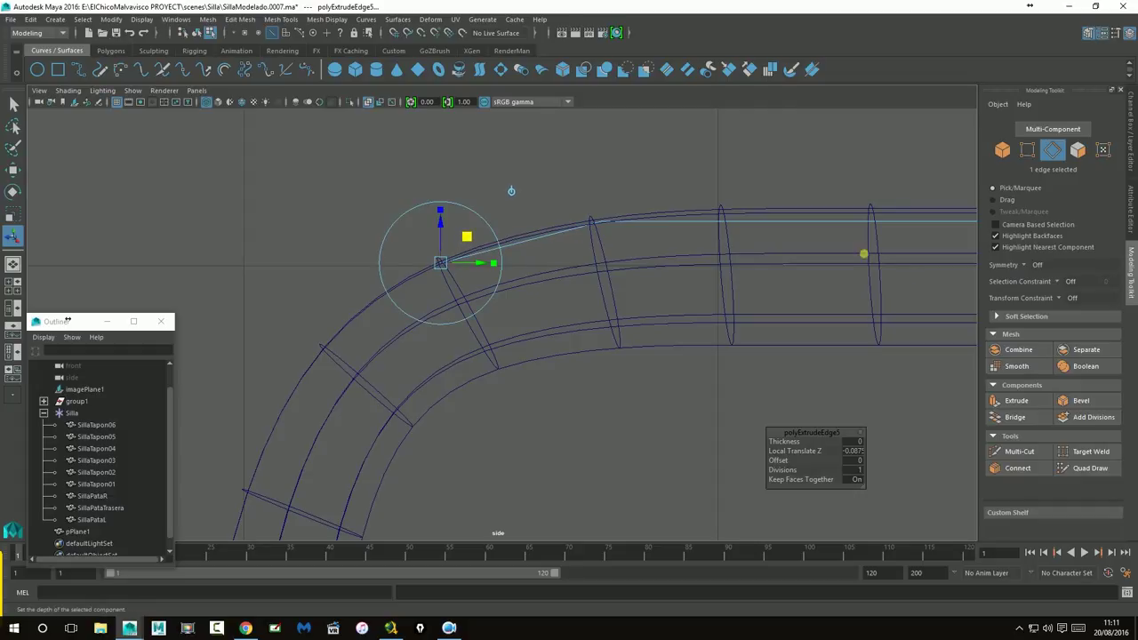
{"action": "left_click", "coordinate": [1016, 400]}
{"action": "middle_click_drag", "start_coordinate": [447, 244], "coordinate": [511, 188], "text": "alt"}
{"action": "left_click_drag", "start_coordinate": [511, 188], "coordinate": [419, 270]}
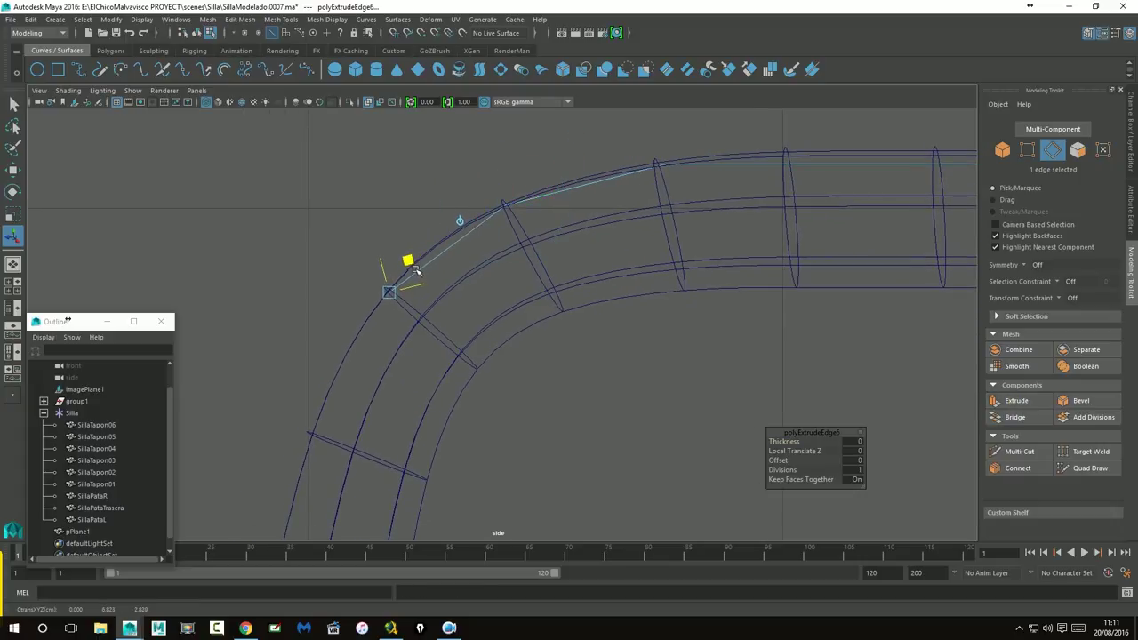
{"action": "left_click_drag", "start_coordinate": [415, 268], "coordinate": [331, 410]}
{"action": "left_click", "coordinate": [1016, 401]}
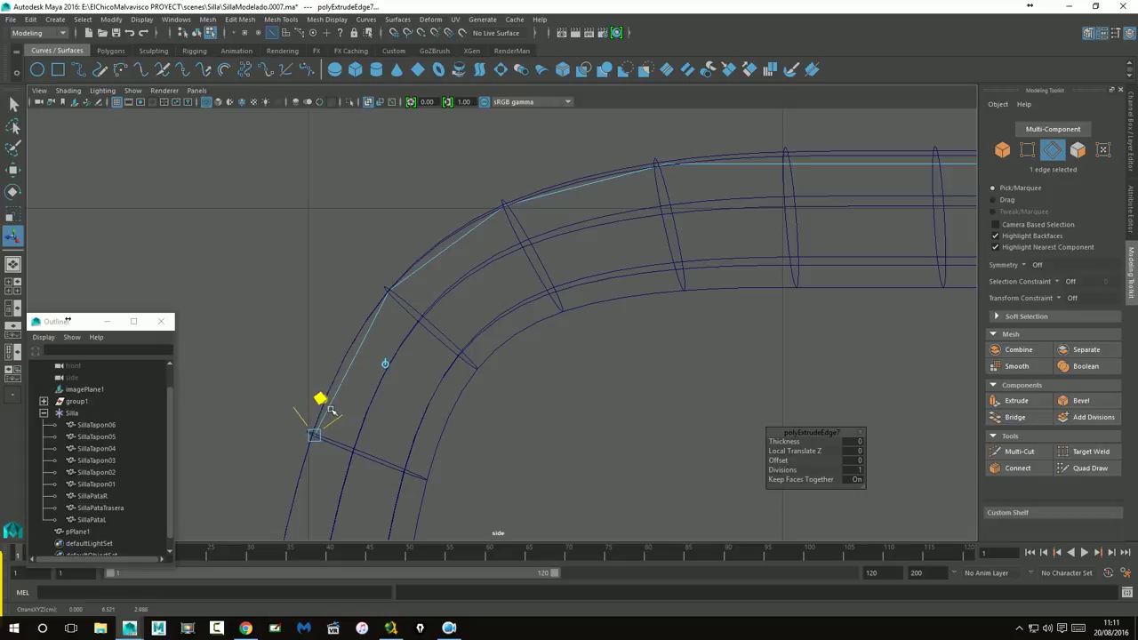
{"action": "scroll", "coordinate": [564, 292], "scroll_direction": "down", "scroll_amount": 2}
{"action": "scroll", "coordinate": [581, 330], "scroll_direction": "down", "scroll_amount": 2}
{"action": "scroll", "coordinate": [581, 330], "scroll_direction": "up", "scroll_amount": 2}
{"action": "scroll", "coordinate": [579, 329], "scroll_direction": "up", "scroll_amount": 2}
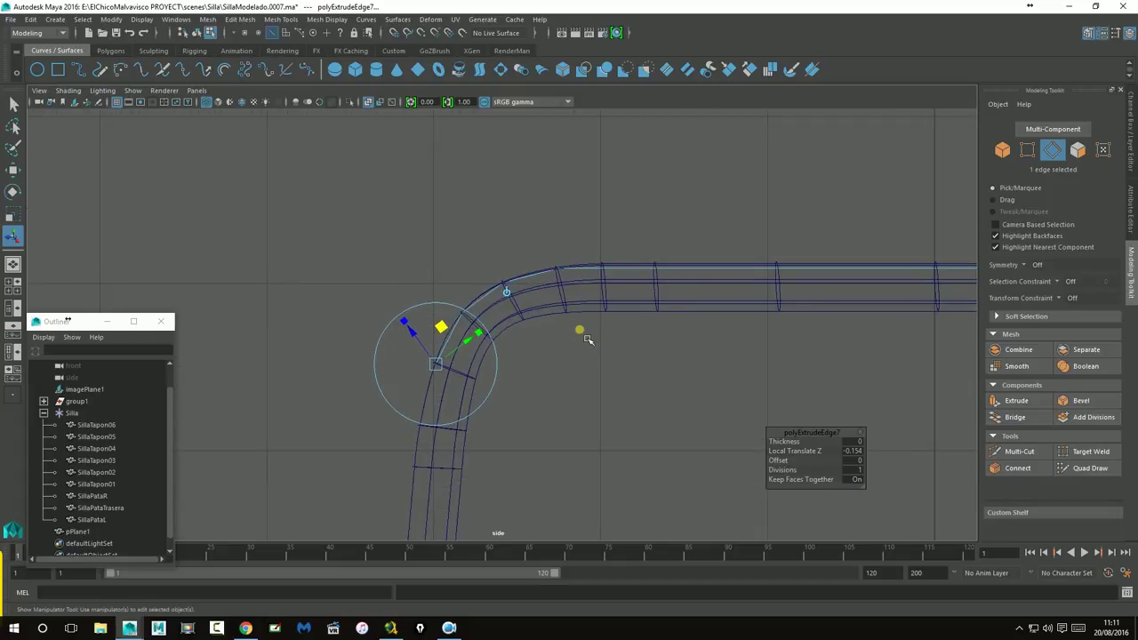
Step: Orbit the perspective view to inspect the curved lip and select the whole seat plane
{"action": "key", "text": "space"}
{"action": "key", "text": "space"}
{"action": "mouse_move", "coordinate": [644, 264]}
{"action": "left_mouse_down", "text": "alt"}
{"action": "mouse_move", "coordinate": [777, 267]}
{"action": "mouse_move", "coordinate": [442, 290]}
{"action": "mouse_move", "coordinate": [622, 317]}
{"action": "mouse_move", "coordinate": [587, 312]}
{"action": "left_mouse_up", "text": "alt"}
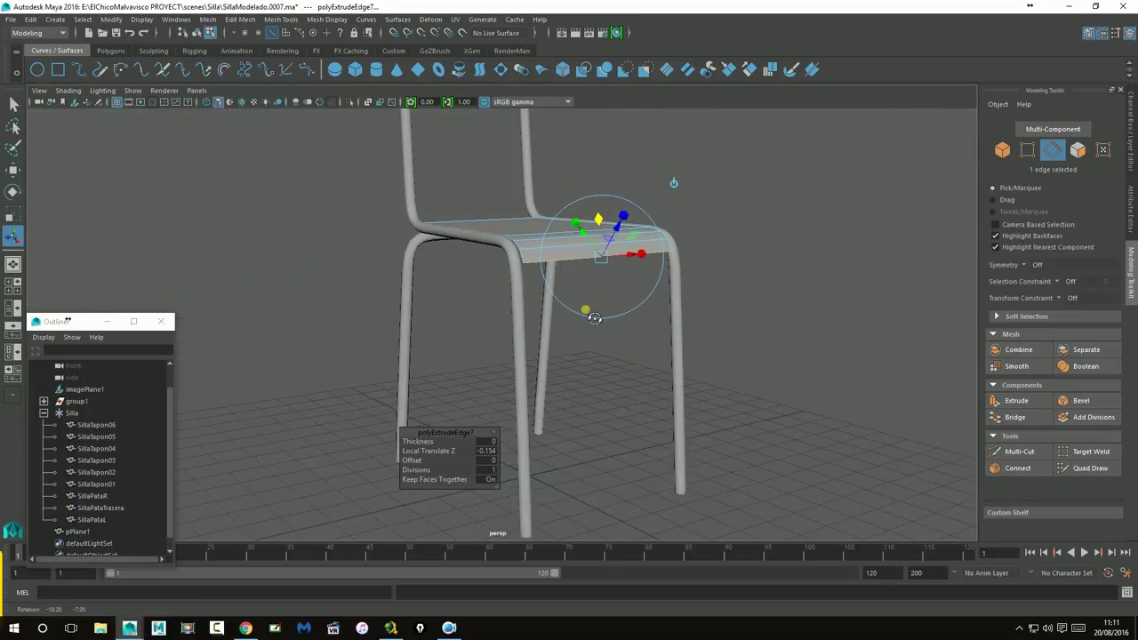
{"action": "key", "text": "space"}
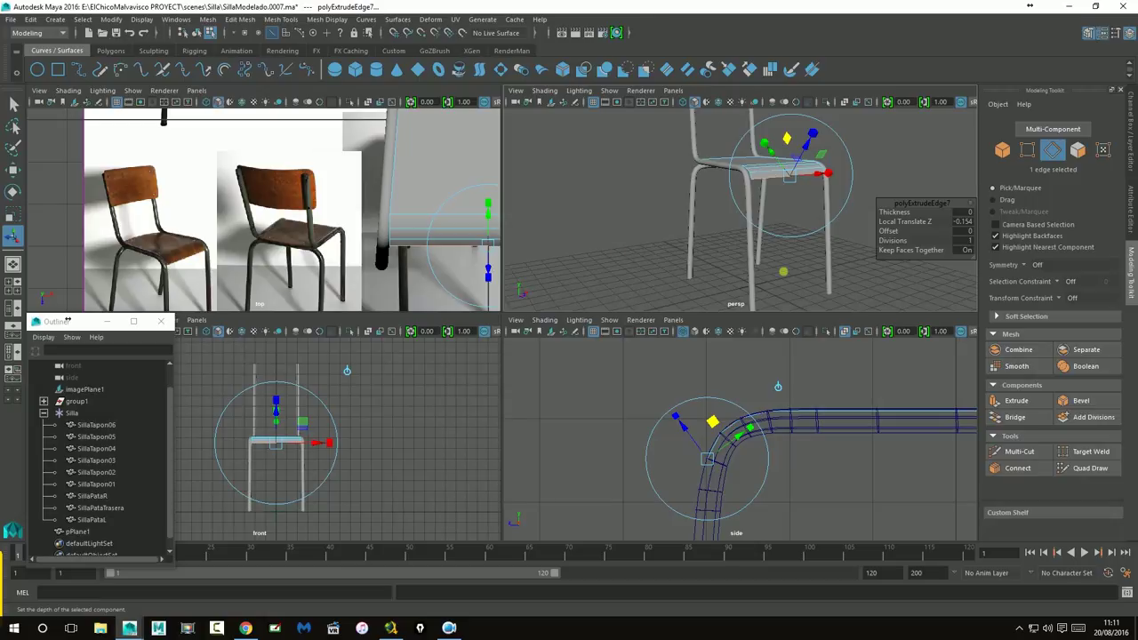
{"action": "key", "text": "space"}
{"action": "left_click_drag", "start_coordinate": [772, 226], "coordinate": [623, 284], "text": "alt"}
{"action": "right_click_drag", "start_coordinate": [520, 190], "coordinate": [579, 173]}
{"action": "mouse_move", "coordinate": [800, 234]}
{"action": "left_mouse_down", "text": "alt"}
{"action": "mouse_move", "coordinate": [686, 364]}
{"action": "mouse_move", "coordinate": [656, 356]}
{"action": "mouse_move", "coordinate": [673, 338]}
{"action": "mouse_move", "coordinate": [652, 294]}
{"action": "mouse_move", "coordinate": [588, 318]}
{"action": "mouse_move", "coordinate": [541, 311]}
{"action": "mouse_move", "coordinate": [574, 313]}
{"action": "mouse_move", "coordinate": [604, 364]}
{"action": "mouse_move", "coordinate": [635, 379]}
{"action": "mouse_move", "coordinate": [727, 364]}
{"action": "mouse_move", "coordinate": [749, 373]}
{"action": "mouse_move", "coordinate": [703, 376]}
{"action": "left_mouse_up", "text": "alt"}
{"action": "left_click", "coordinate": [585, 317]}
{"action": "right_click_drag", "start_coordinate": [703, 376], "coordinate": [629, 328], "text": "alt"}
{"action": "mouse_move", "coordinate": [629, 328]}
{"action": "left_mouse_down", "text": "alt"}
{"action": "mouse_move", "coordinate": [737, 340]}
{"action": "mouse_move", "coordinate": [488, 319]}
{"action": "left_mouse_up", "text": "alt"}
{"action": "middle_click_drag", "start_coordinate": [488, 319], "coordinate": [497, 375], "text": "alt"}
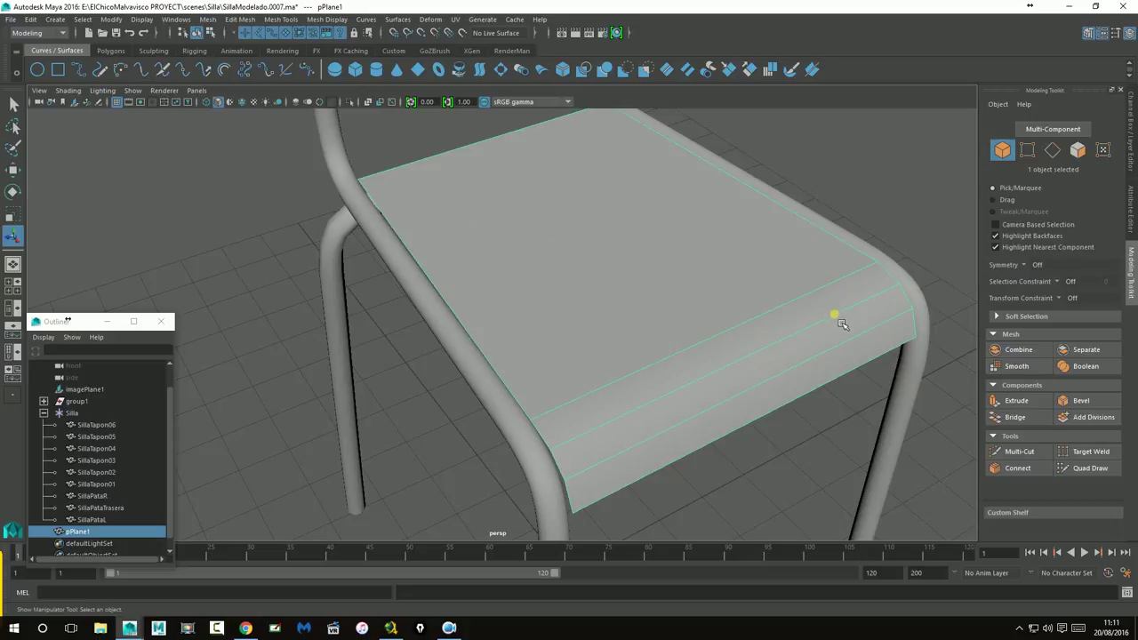
Step: Select all the seat's faces and extrude them with a Thickness of -0.1
{"action": "right_click", "coordinate": [672, 267]}
{"action": "left_click", "coordinate": [674, 308]}
{"action": "double_click", "coordinate": [714, 358]}
{"action": "left_click_drag", "start_coordinate": [932, 430], "coordinate": [940, 407], "text": "alt"}
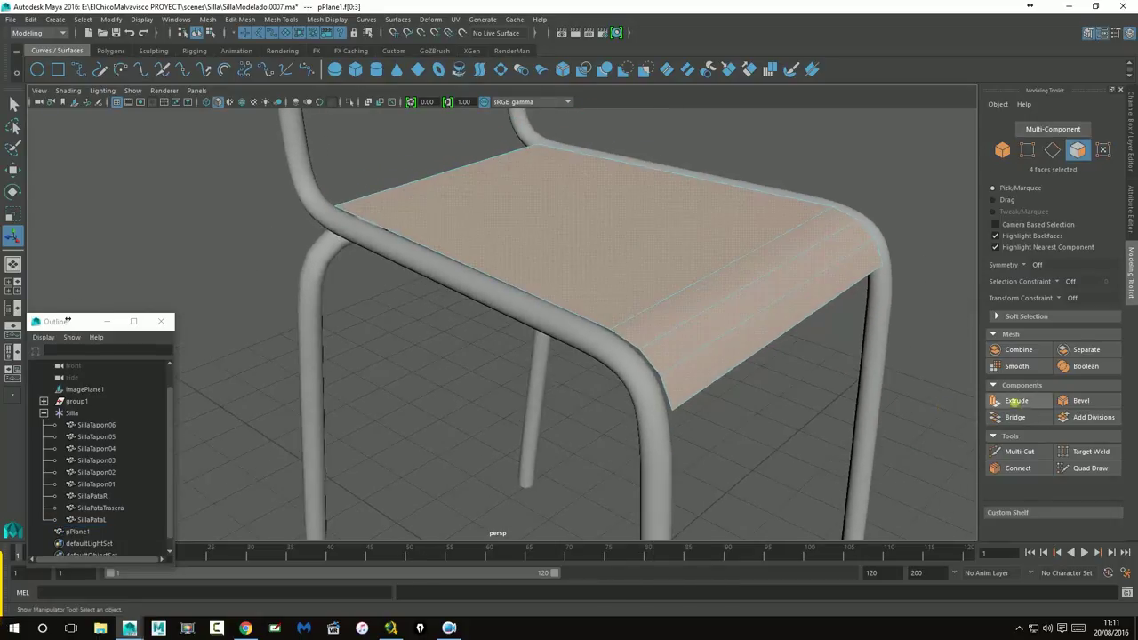
{"action": "left_click", "coordinate": [1029, 404]}
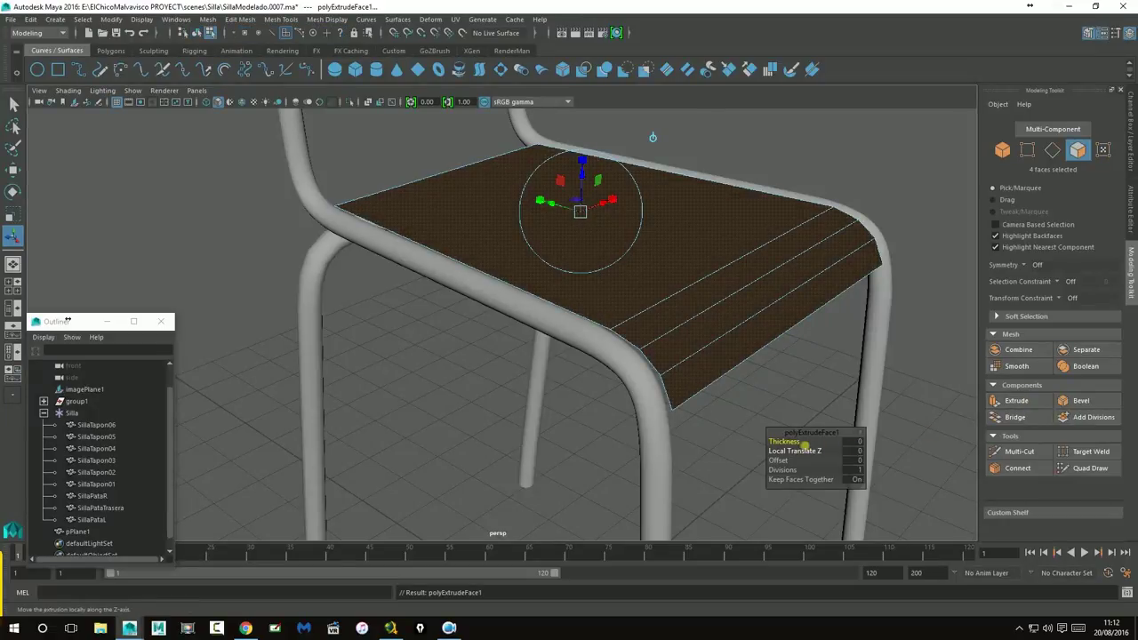
{"action": "left_click_drag", "start_coordinate": [800, 441], "coordinate": [796, 442]}
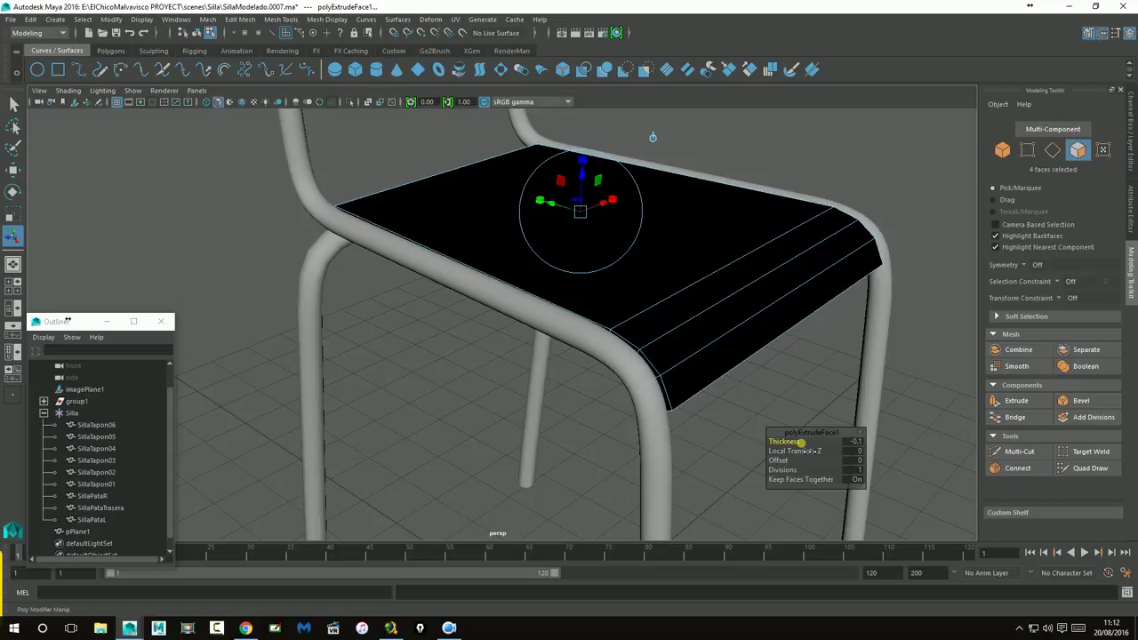
{"action": "mouse_move", "coordinate": [671, 406]}
{"action": "left_mouse_down", "text": "alt"}
{"action": "mouse_move", "coordinate": [683, 389]}
{"action": "mouse_move", "coordinate": [737, 381]}
{"action": "mouse_move", "coordinate": [892, 409]}
{"action": "mouse_move", "coordinate": [869, 399]}
{"action": "left_mouse_up", "text": "alt"}
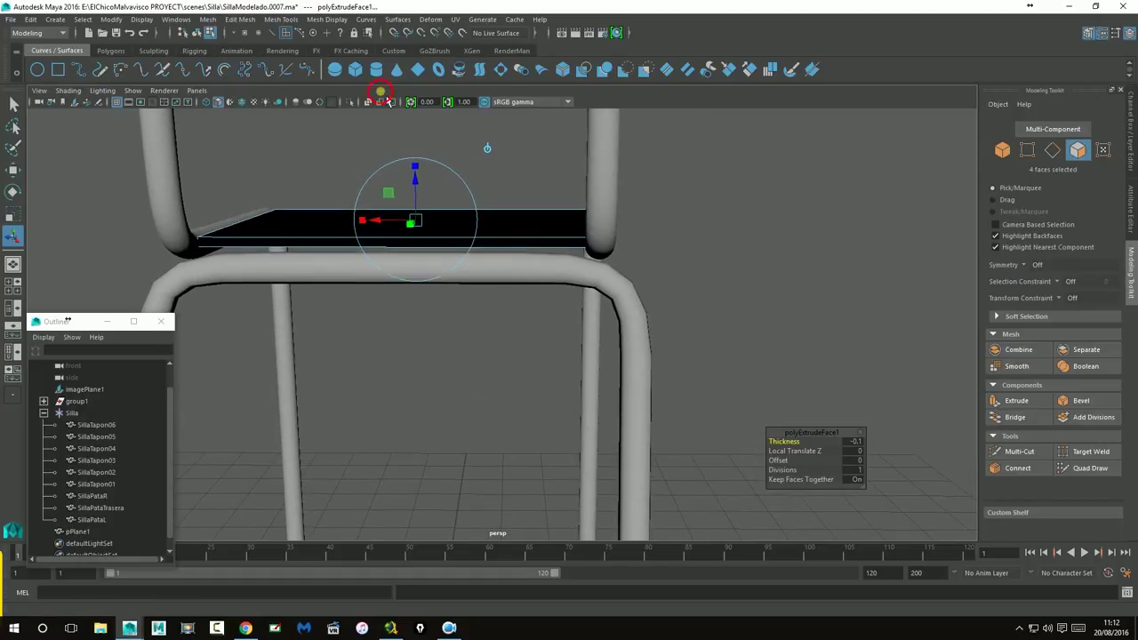
Step: Compare the thickened seat against the reference photos and the perspective view
{"action": "left_click", "coordinate": [384, 97]}
{"action": "key", "text": "space"}
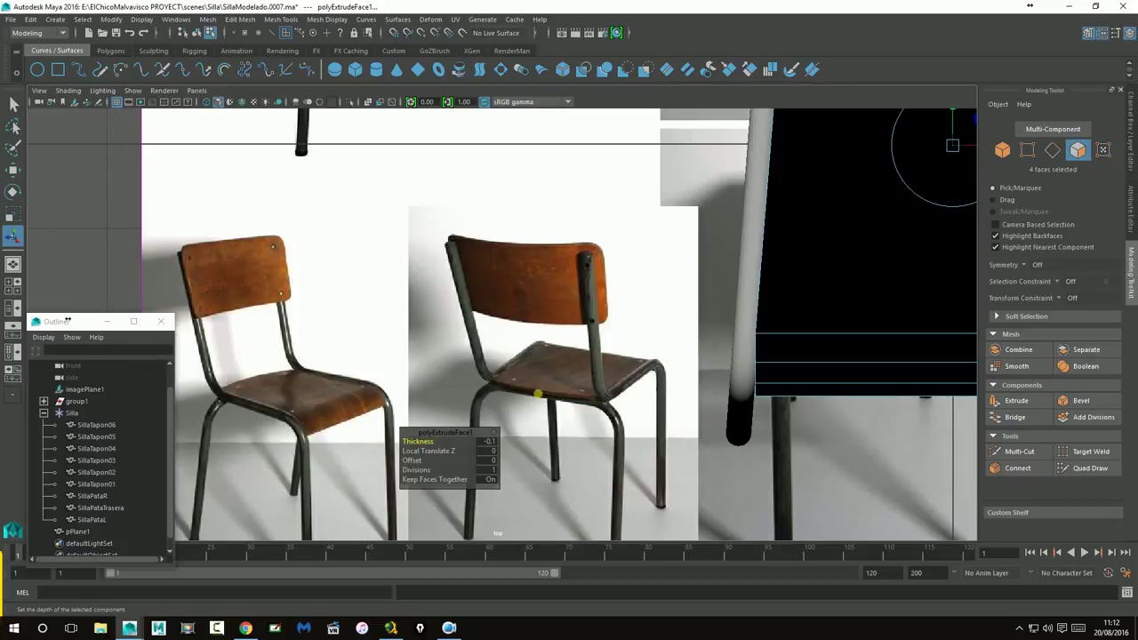
{"action": "key", "text": "space"}
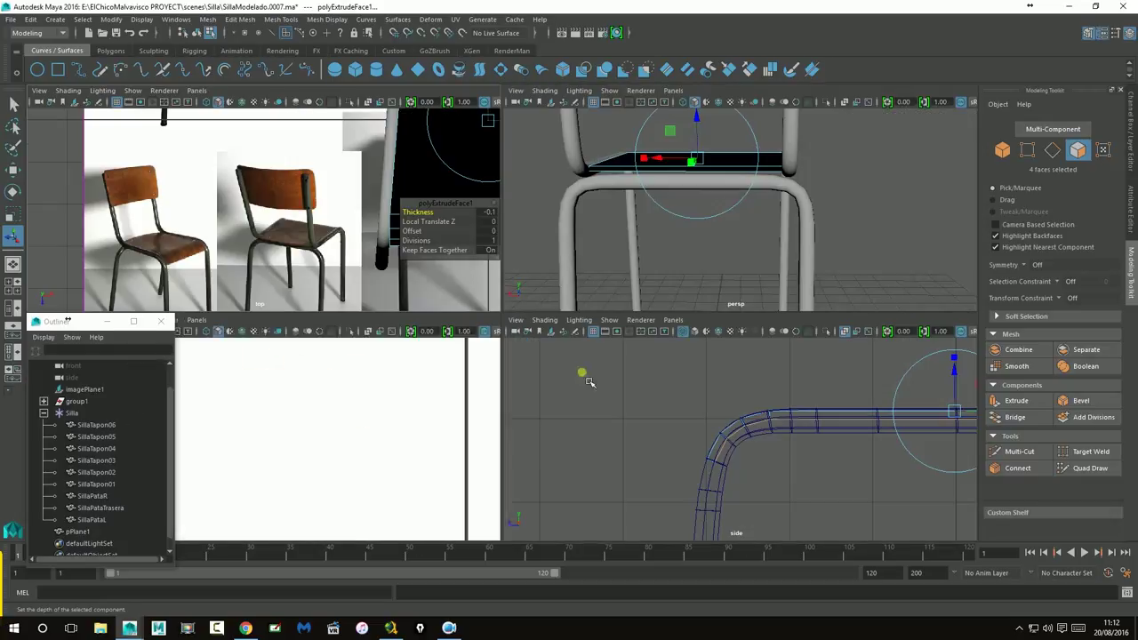
{"action": "key", "text": "space"}
{"action": "mouse_move", "coordinate": [632, 246]}
{"action": "left_mouse_down", "text": "alt"}
{"action": "mouse_move", "coordinate": [566, 273]}
{"action": "mouse_move", "coordinate": [543, 262]}
{"action": "left_mouse_up", "text": "alt"}
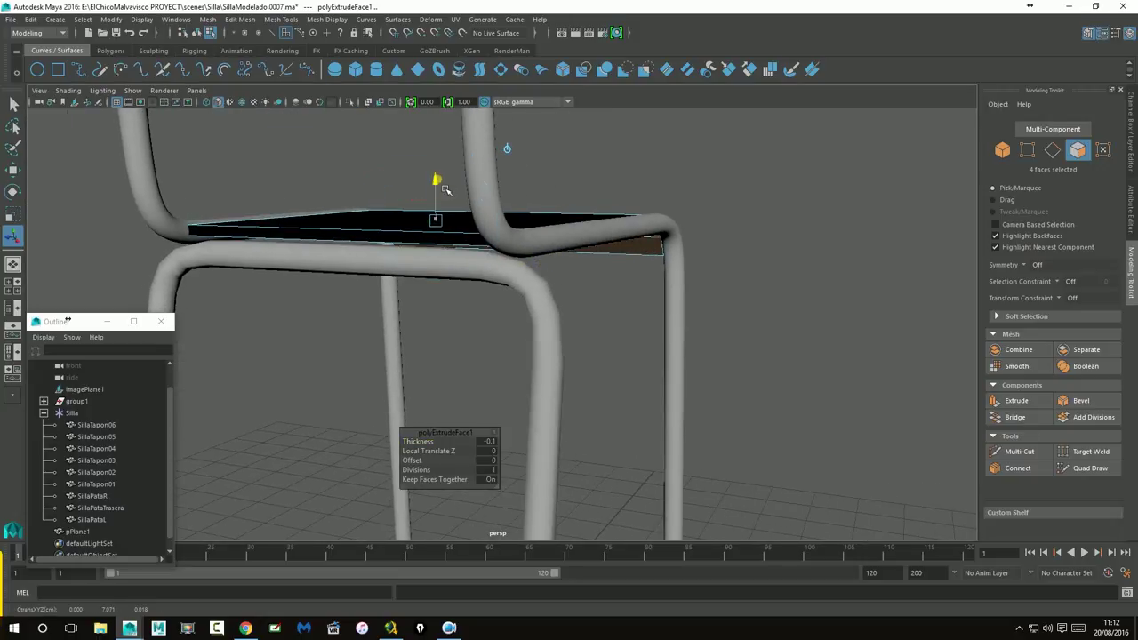
Step: Change the seat extrusion's Thickness to -0.2 and inspect the solid seat from below
{"action": "key", "text": "ctrl+z"}
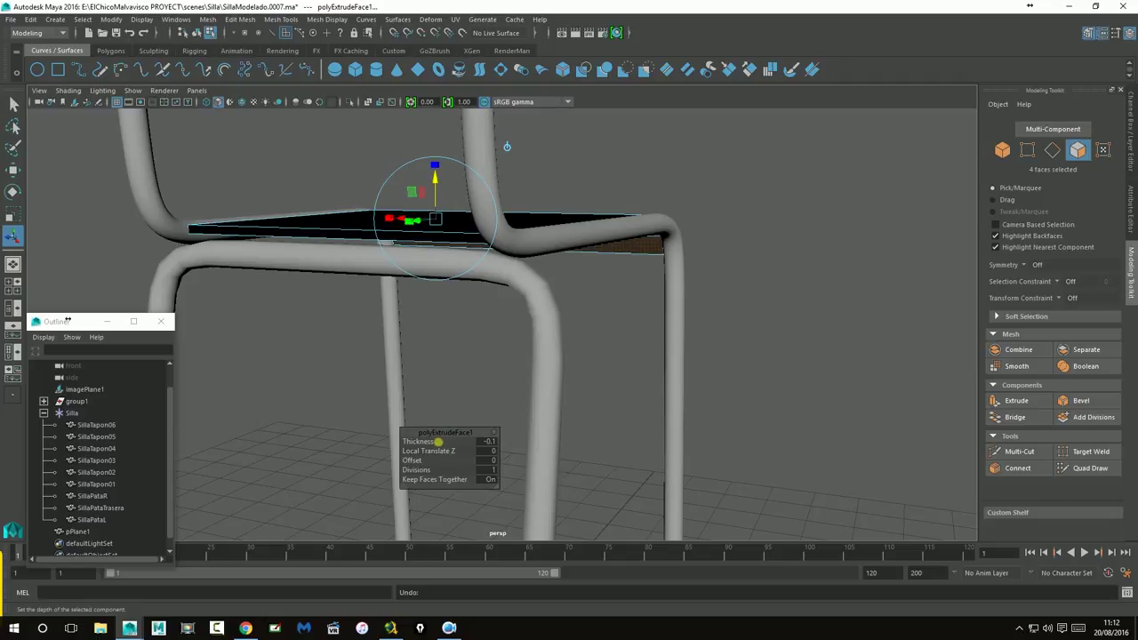
{"action": "middle_click_drag", "start_coordinate": [442, 451], "coordinate": [431, 451]}
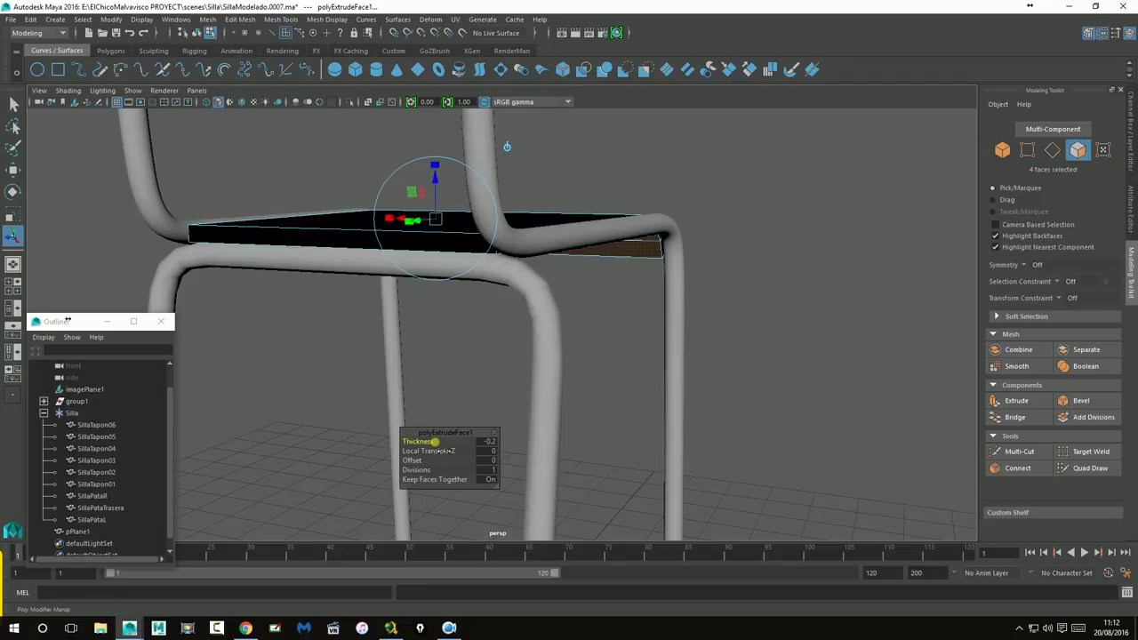
{"action": "mouse_move", "coordinate": [434, 442]}
{"action": "left_mouse_down", "text": "alt"}
{"action": "mouse_move", "coordinate": [414, 376]}
{"action": "mouse_move", "coordinate": [351, 374]}
{"action": "mouse_move", "coordinate": [599, 385]}
{"action": "mouse_move", "coordinate": [655, 376]}
{"action": "mouse_move", "coordinate": [645, 373]}
{"action": "mouse_move", "coordinate": [695, 399]}
{"action": "mouse_move", "coordinate": [732, 399]}
{"action": "mouse_move", "coordinate": [709, 325]}
{"action": "left_mouse_up", "text": "alt"}
{"action": "right_click_drag", "start_coordinate": [703, 326], "coordinate": [753, 303]}
{"action": "mouse_move", "coordinate": [724, 371]}
{"action": "left_mouse_down", "text": "alt"}
{"action": "mouse_move", "coordinate": [601, 388]}
{"action": "mouse_move", "coordinate": [668, 353]}
{"action": "mouse_move", "coordinate": [665, 370]}
{"action": "mouse_move", "coordinate": [430, 94]}
{"action": "left_mouse_up", "text": "alt"}
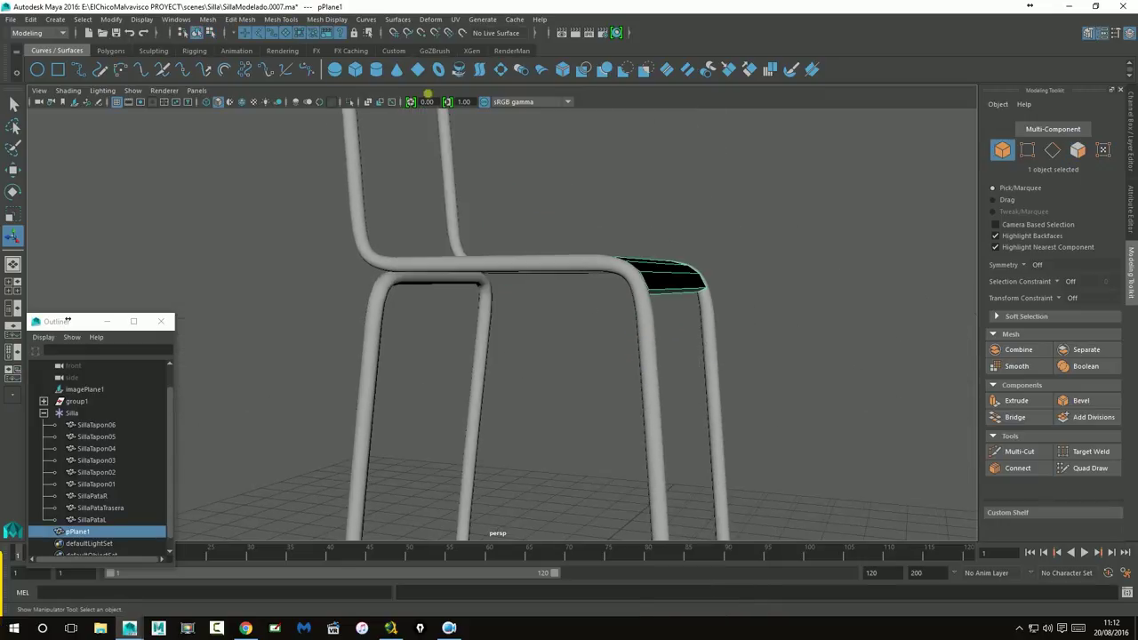
Step: Try reversing the seat's surface direction, then select all of the seat's faces
{"action": "left_click", "coordinate": [397, 19]}
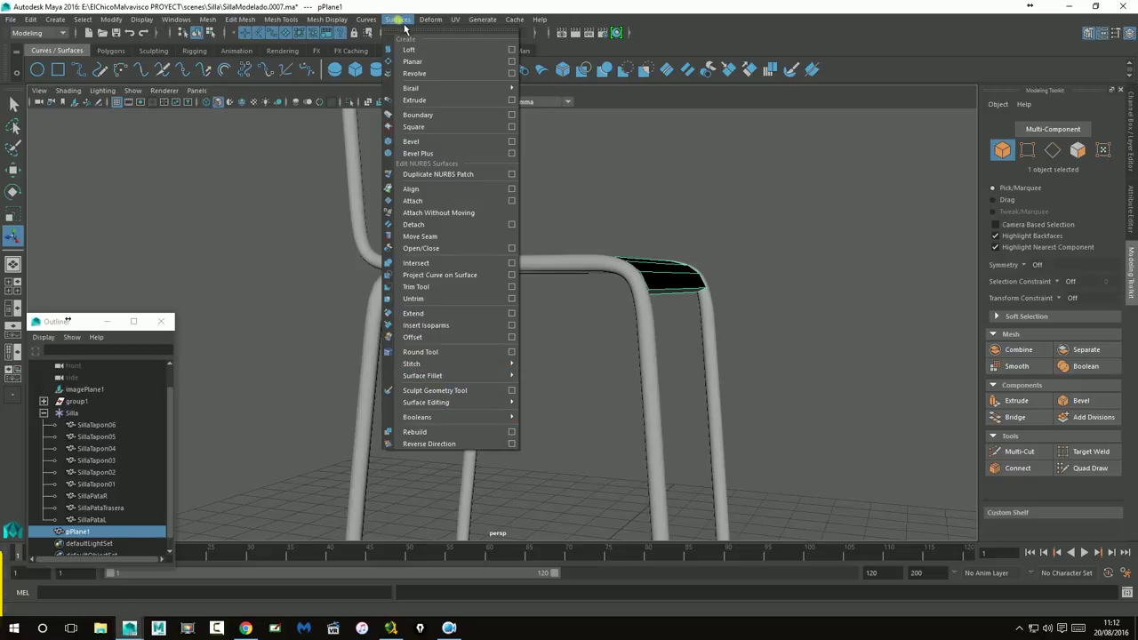
{"action": "left_click", "coordinate": [444, 444]}
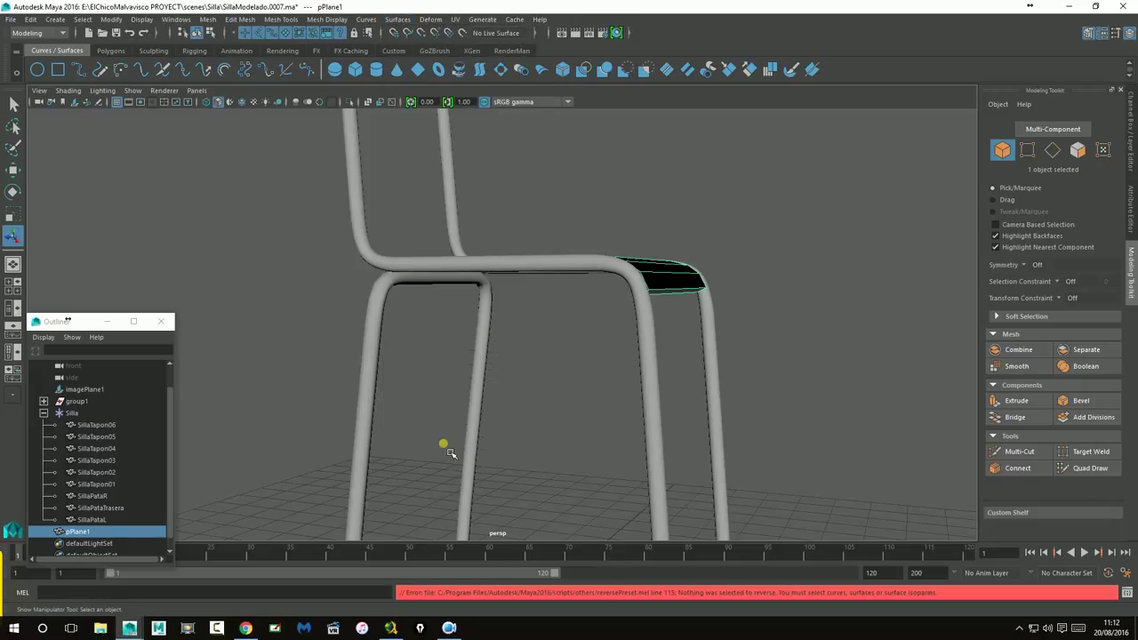
{"action": "left_click", "coordinate": [397, 19]}
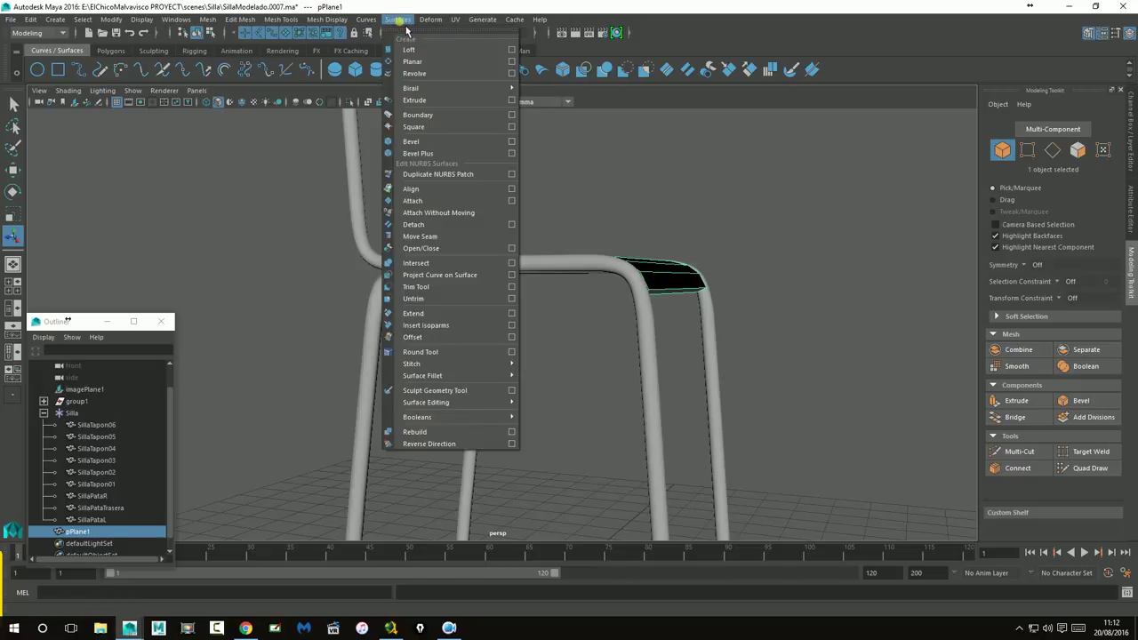
{"action": "left_click", "coordinate": [432, 445]}
{"action": "left_click_drag", "start_coordinate": [483, 418], "coordinate": [653, 295], "text": "alt"}
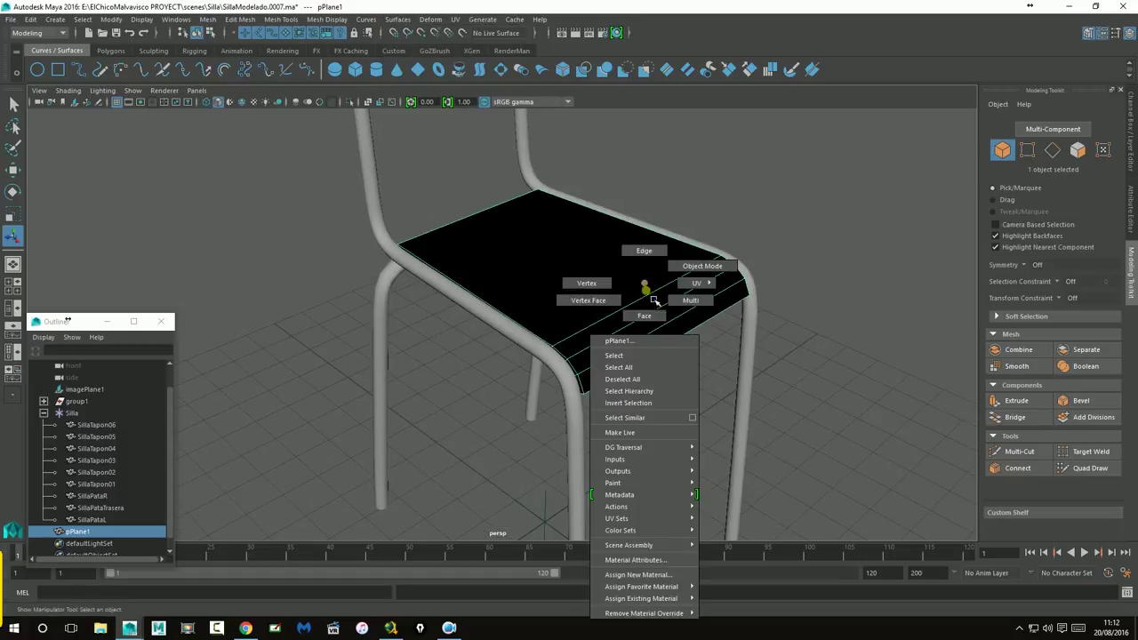
{"action": "right_click_drag", "start_coordinate": [653, 296], "coordinate": [610, 267]}
{"action": "double_click", "coordinate": [614, 275]}
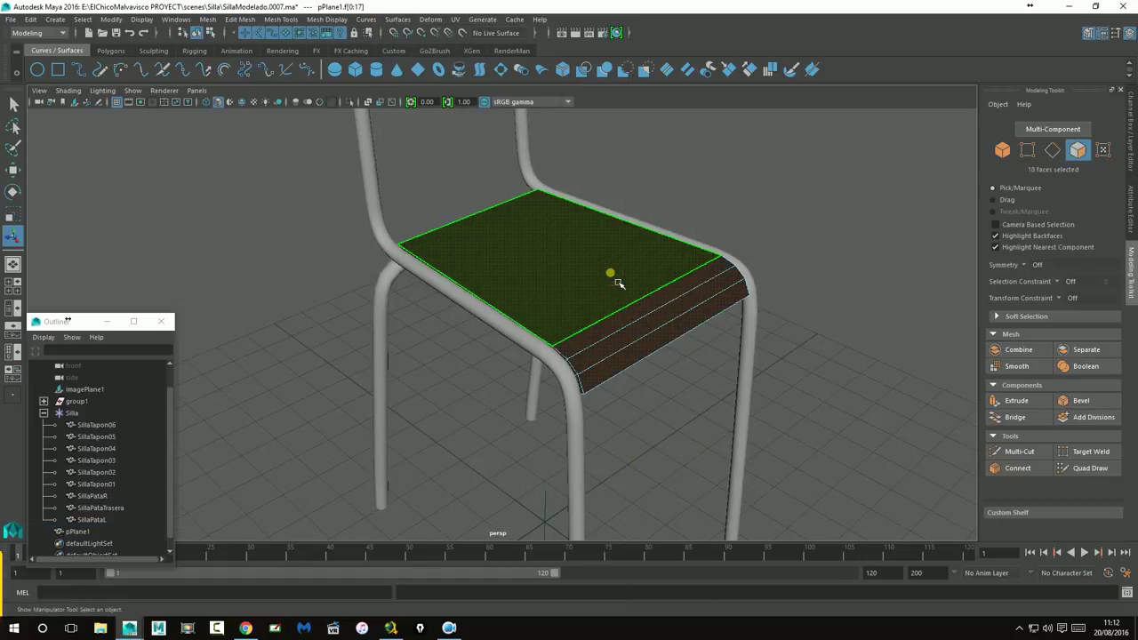
Step: Reverse the seat faces' normals with Mesh Display > Reverse
{"action": "left_click", "coordinate": [400, 22]}
{"action": "left_click", "coordinate": [445, 435]}
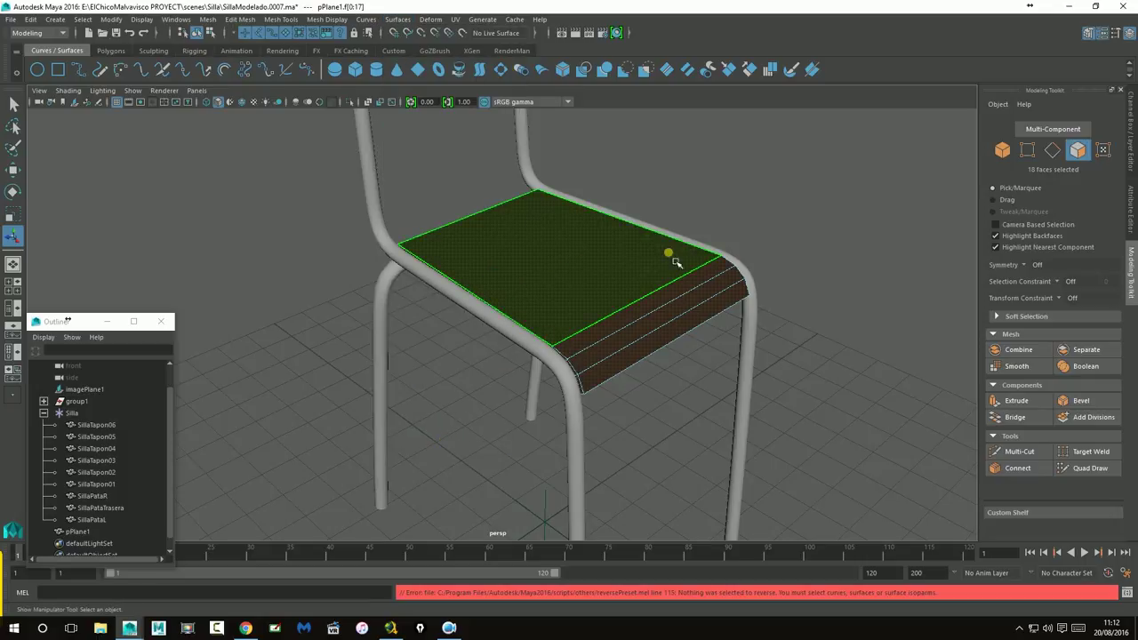
{"action": "left_click_drag", "start_coordinate": [608, 266], "coordinate": [303, 4], "text": "alt"}
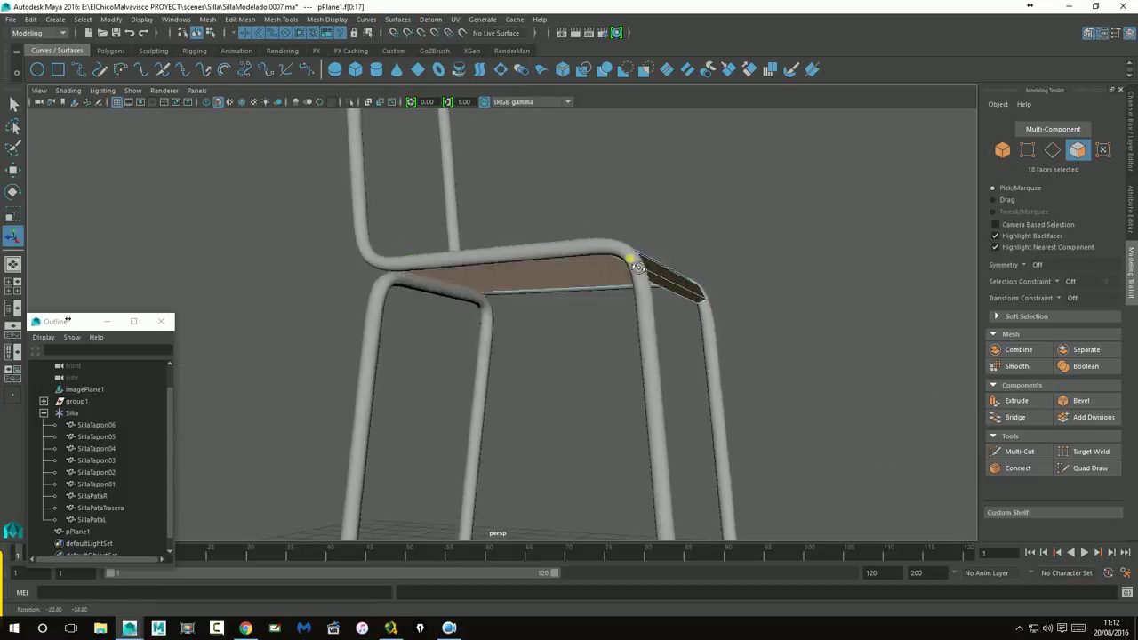
{"action": "left_click", "coordinate": [325, 20]}
{"action": "left_click", "coordinate": [281, 20]}
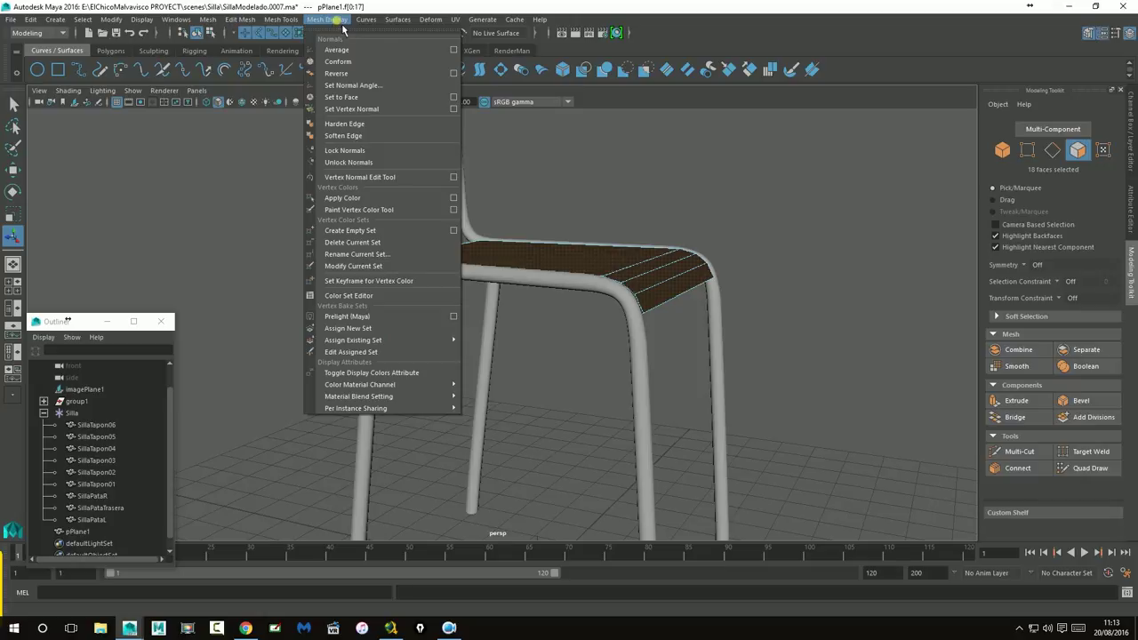
{"action": "left_click", "coordinate": [338, 75]}
Step: Return to Object mode and select the seat plane pPlane1
{"action": "right_click_drag", "start_coordinate": [622, 254], "coordinate": [686, 244]}
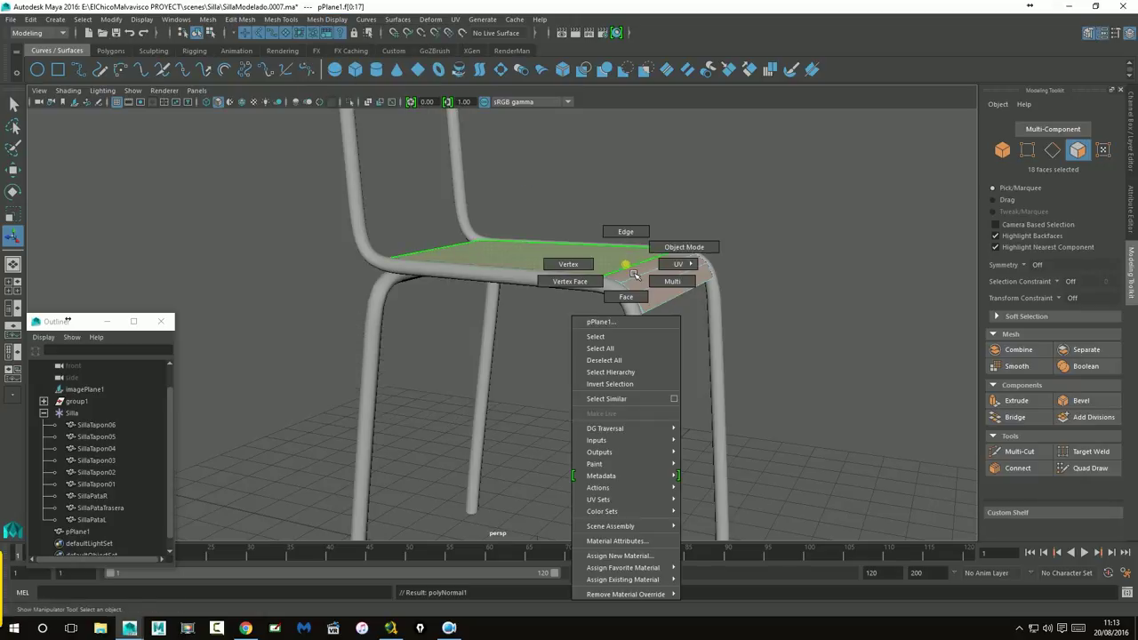
{"action": "mouse_move", "coordinate": [856, 264]}
{"action": "left_mouse_down", "text": "alt"}
{"action": "mouse_move", "coordinate": [822, 344]}
{"action": "mouse_move", "coordinate": [666, 359]}
{"action": "mouse_move", "coordinate": [817, 338]}
{"action": "mouse_move", "coordinate": [816, 352]}
{"action": "mouse_move", "coordinate": [800, 345]}
{"action": "left_mouse_up", "text": "alt"}
{"action": "left_click", "coordinate": [672, 288]}
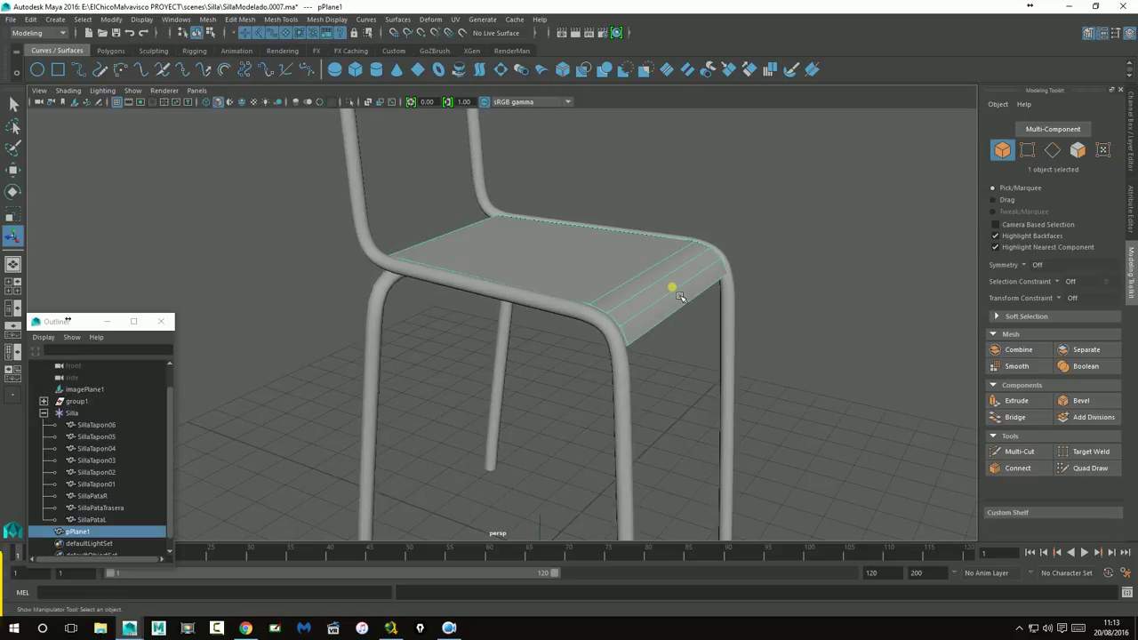
Step: Orbit around the chair, inspect the reference photos in the maximised top view, and return to perspective
{"action": "left_click_drag", "start_coordinate": [638, 331], "coordinate": [737, 322], "text": "alt"}
{"action": "scroll", "coordinate": [708, 332], "scroll_direction": "up", "scroll_amount": 3}
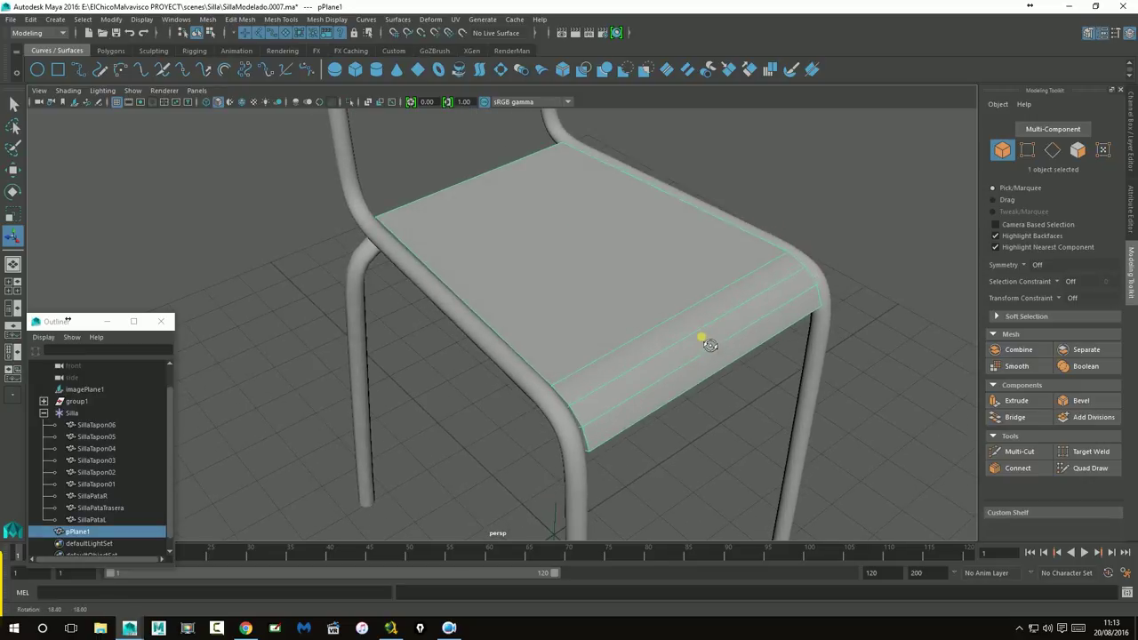
{"action": "mouse_move", "coordinate": [457, 287]}
{"action": "left_mouse_down", "text": "alt"}
{"action": "mouse_move", "coordinate": [592, 297]}
{"action": "mouse_move", "coordinate": [229, 297]}
{"action": "left_mouse_up", "text": "alt"}
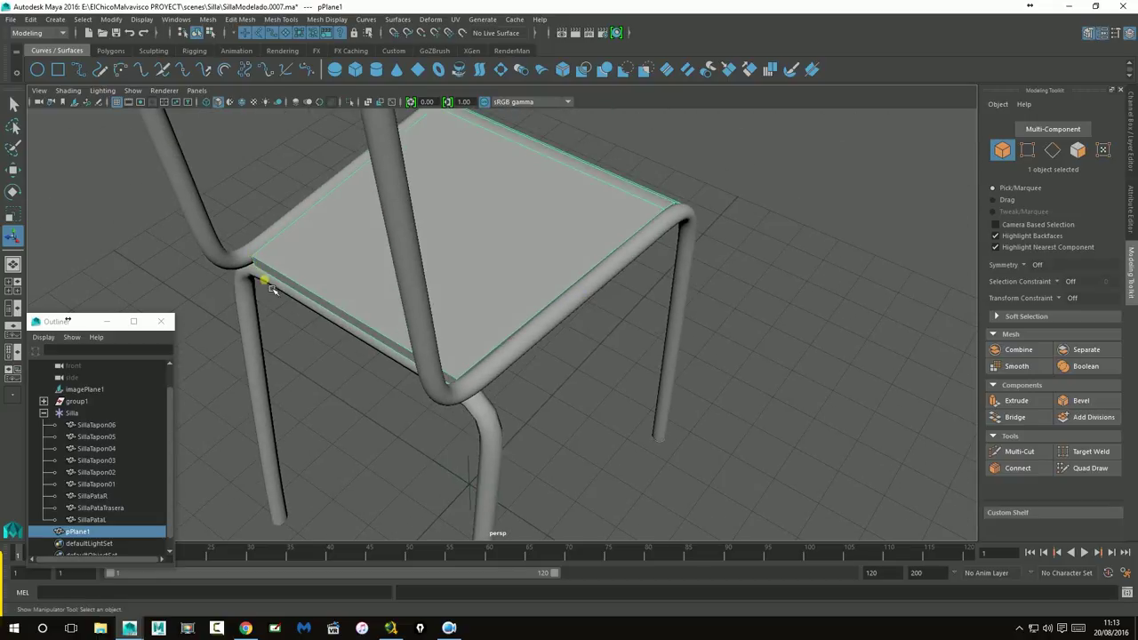
{"action": "left_click_drag", "start_coordinate": [260, 275], "coordinate": [460, 317], "text": "alt"}
{"action": "key", "text": "space"}
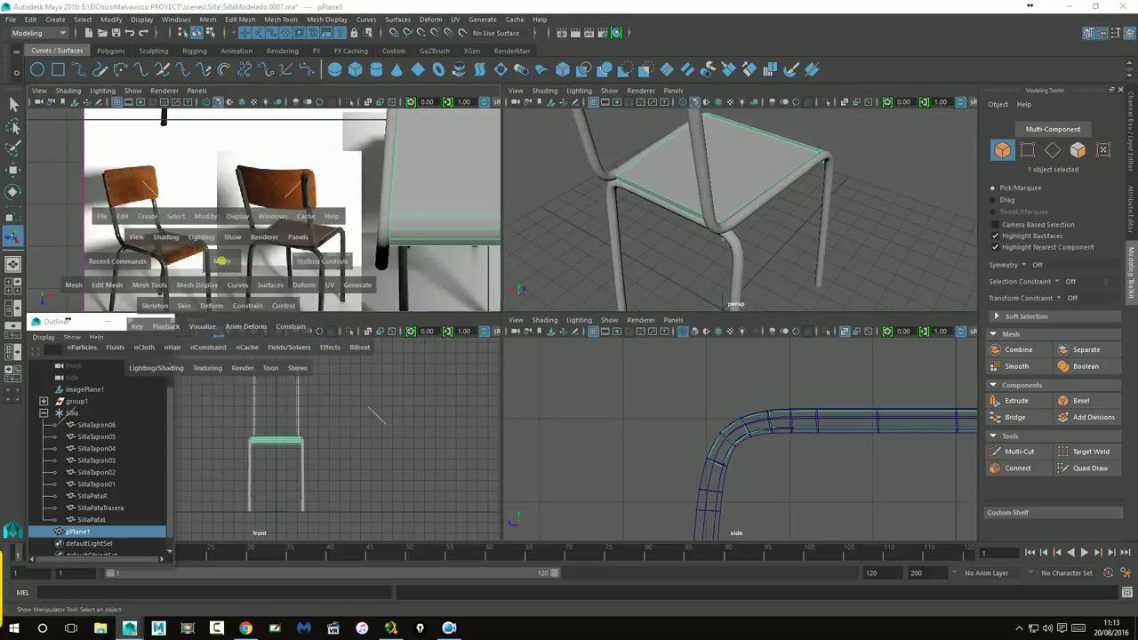
{"action": "key", "text": "space"}
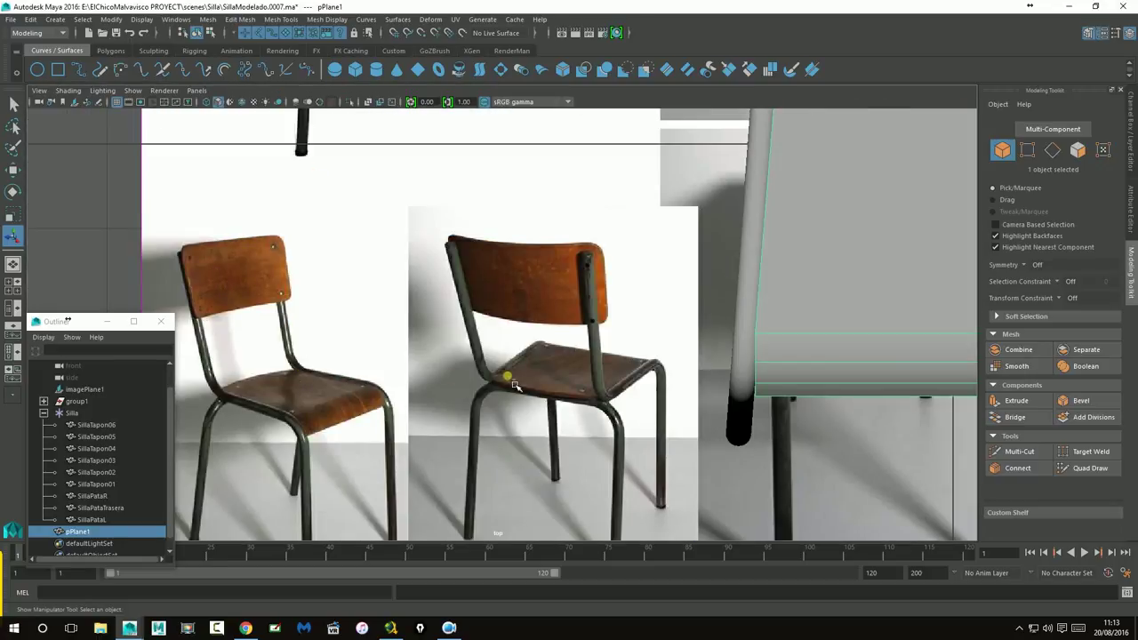
{"action": "key", "text": "space"}
{"action": "key", "text": "space"}
{"action": "mouse_move", "coordinate": [694, 264]}
{"action": "left_mouse_down", "text": "alt"}
{"action": "mouse_move", "coordinate": [505, 293]}
{"action": "mouse_move", "coordinate": [541, 279]}
{"action": "mouse_move", "coordinate": [640, 287]}
{"action": "left_mouse_up", "text": "alt"}
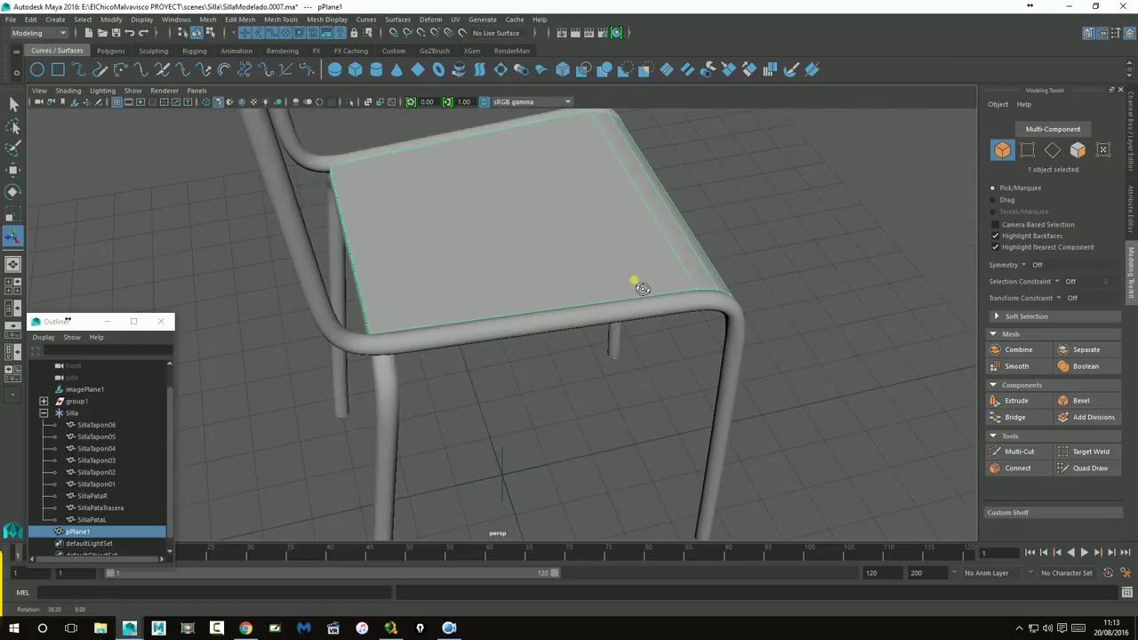
Step: Cut a Multi-Cut edge loop down the seat's centre from back to curved front lip
{"action": "left_click", "coordinate": [1022, 453]}
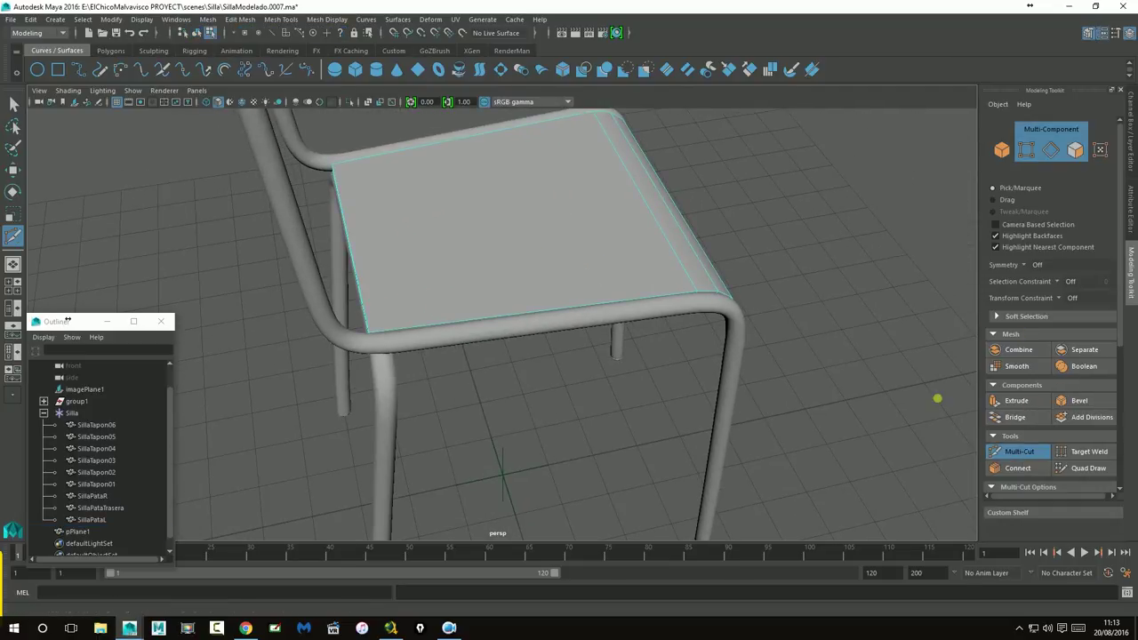
{"action": "mouse_move", "coordinate": [608, 196]}
{"action": "left_mouse_down", "text": "alt"}
{"action": "mouse_move", "coordinate": [777, 195]}
{"action": "mouse_move", "coordinate": [762, 310]}
{"action": "mouse_move", "coordinate": [675, 325]}
{"action": "mouse_move", "coordinate": [878, 419]}
{"action": "left_mouse_up", "text": "alt"}
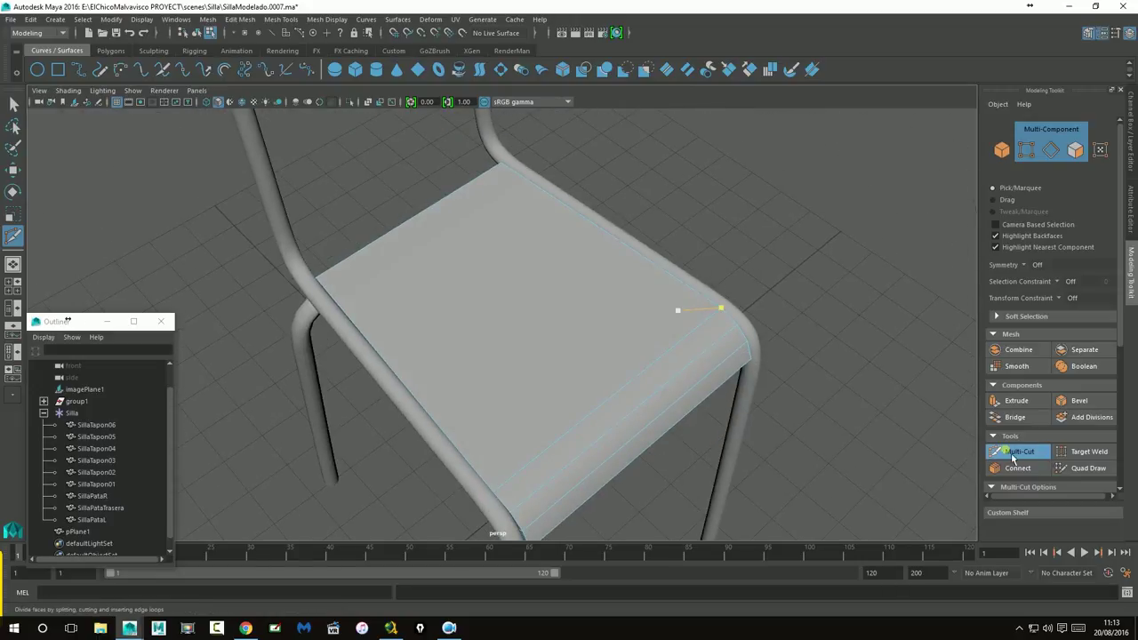
{"action": "left_click_drag", "start_coordinate": [1127, 315], "coordinate": [1131, 368]}
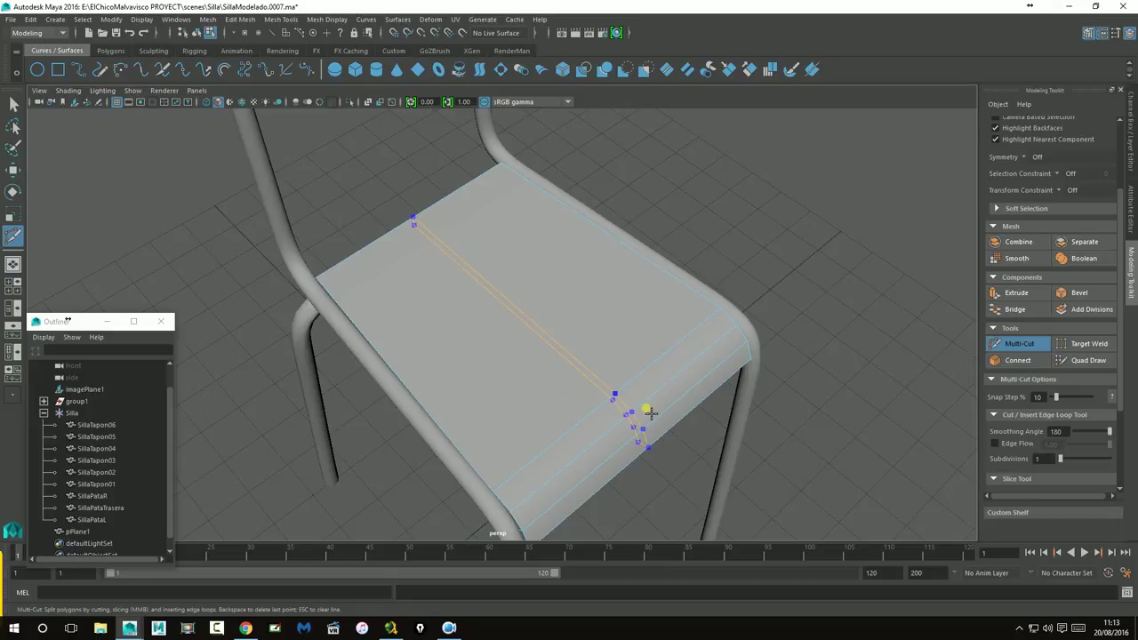
{"action": "mouse_move", "coordinate": [816, 264]}
{"action": "left_mouse_down", "text": "alt"}
{"action": "mouse_move", "coordinate": [765, 246]}
{"action": "mouse_move", "coordinate": [764, 218]}
{"action": "mouse_move", "coordinate": [781, 252]}
{"action": "mouse_move", "coordinate": [859, 269]}
{"action": "mouse_move", "coordinate": [969, 258]}
{"action": "mouse_move", "coordinate": [212, 166]}
{"action": "left_mouse_up", "text": "alt"}
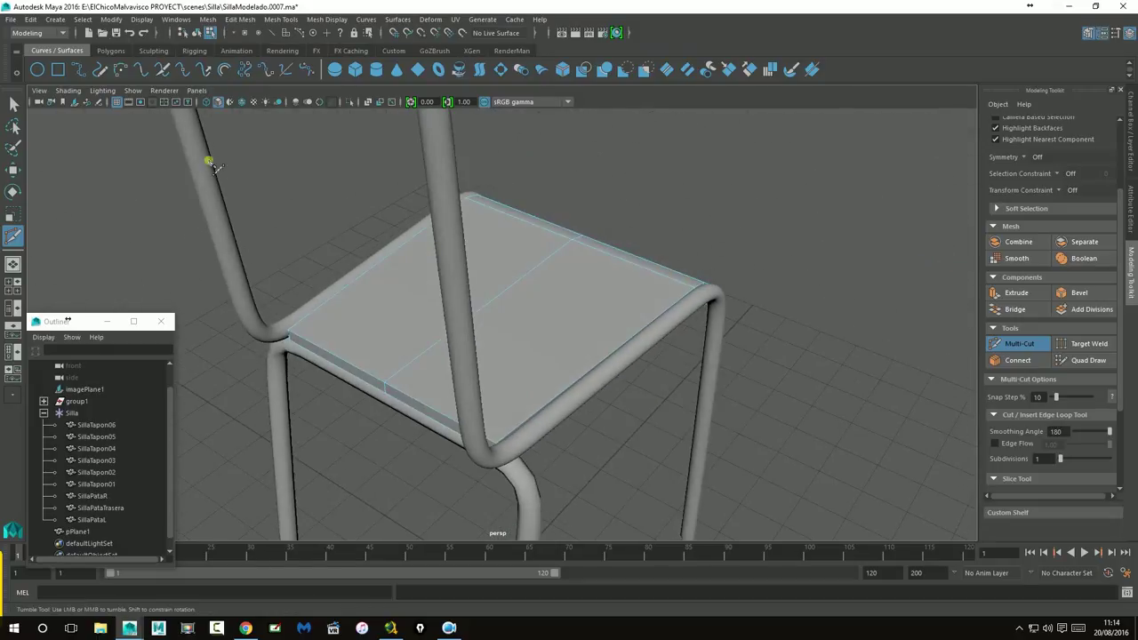
Step: Drag the seat's middle front edge e[54] down to bend the seat
{"action": "left_click", "coordinate": [14, 171]}
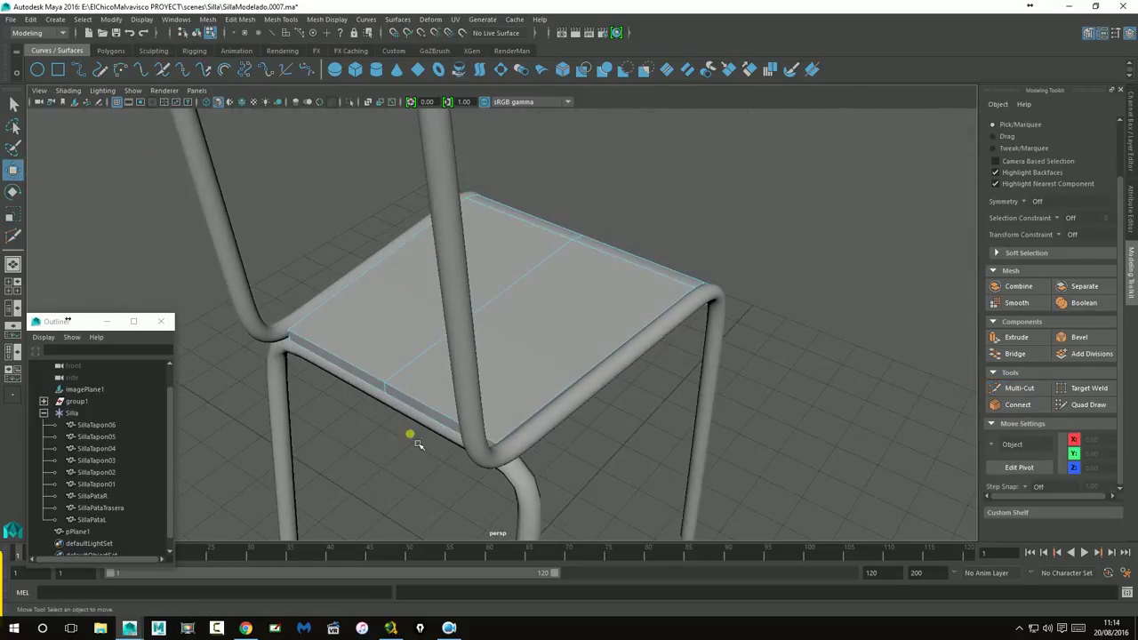
{"action": "left_click", "coordinate": [392, 396]}
{"action": "mouse_move", "coordinate": [430, 368]}
{"action": "left_mouse_down"}
{"action": "mouse_move", "coordinate": [445, 408]}
{"action": "mouse_move", "coordinate": [457, 257]}
{"action": "left_mouse_up"}
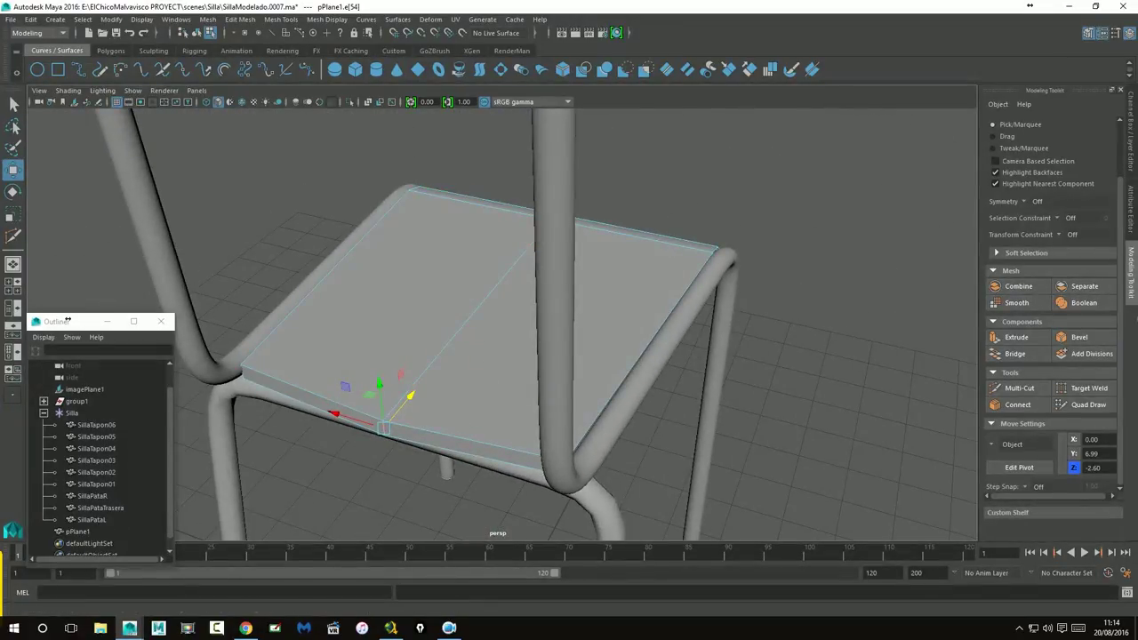
Step: Insert a curvature-following edge loop across the seat with Multi-Cut
{"action": "left_click", "coordinate": [1019, 387]}
{"action": "left_click", "coordinate": [480, 204]}
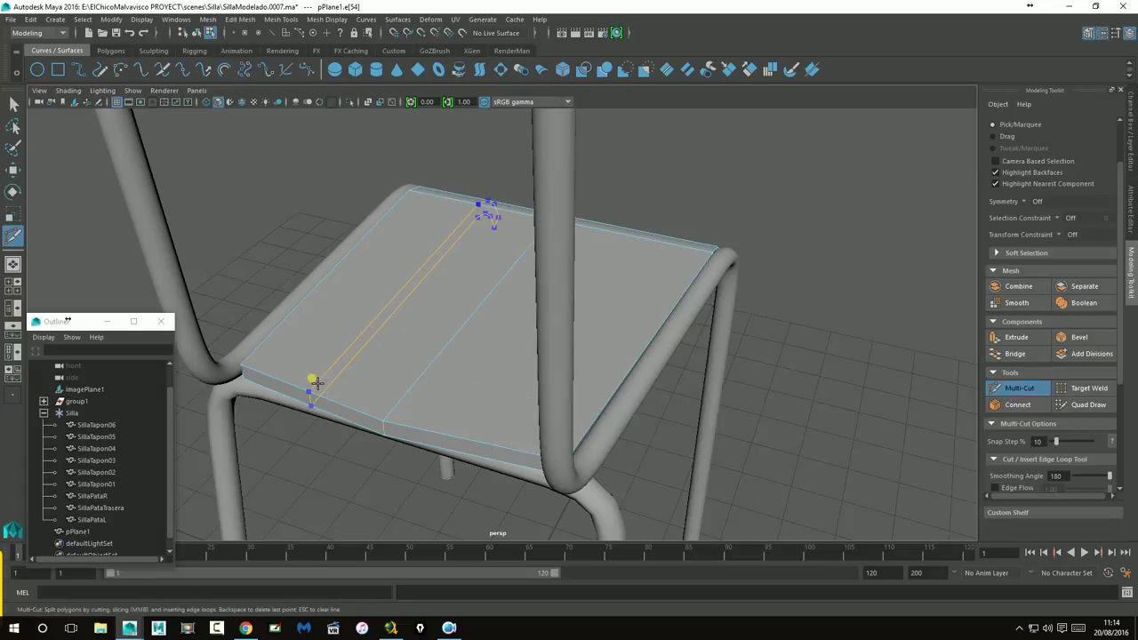
{"action": "scroll", "coordinate": [1026, 476], "scroll_direction": "down", "scroll_amount": 1}
{"action": "left_click", "coordinate": [996, 452]}
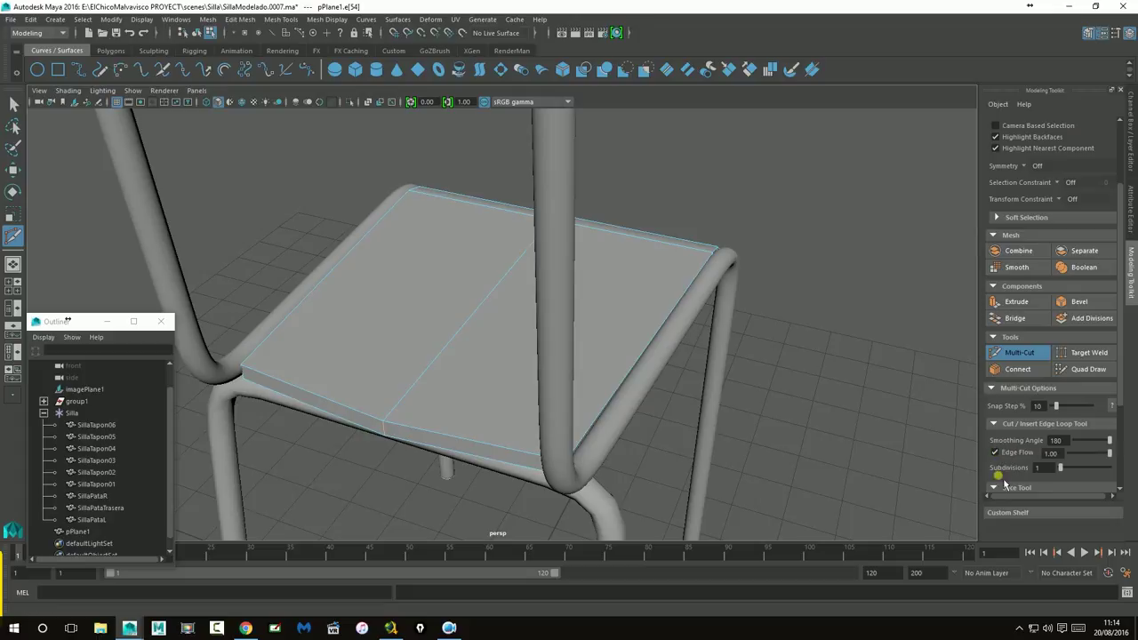
{"action": "left_click", "coordinate": [305, 391], "text": "ctrl"}
{"action": "mouse_move", "coordinate": [812, 343]}
{"action": "left_mouse_down", "text": "alt"}
{"action": "mouse_move", "coordinate": [794, 388]}
{"action": "mouse_move", "coordinate": [809, 400]}
{"action": "left_mouse_up", "text": "alt"}
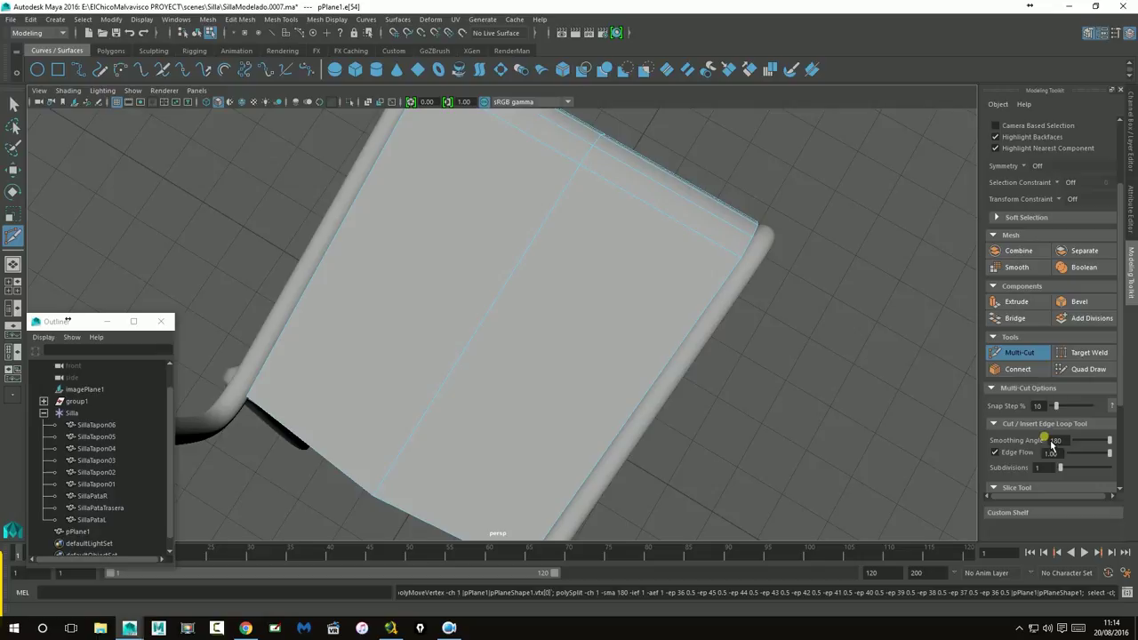
{"action": "left_click_drag", "start_coordinate": [400, 431], "coordinate": [401, 401], "text": "alt"}
Step: Add a second edge loop on the other side, slide it toward the centre, and select a front edge
{"action": "left_click", "coordinate": [995, 452]}
{"action": "left_click_drag", "start_coordinate": [564, 401], "coordinate": [599, 395], "text": "alt"}
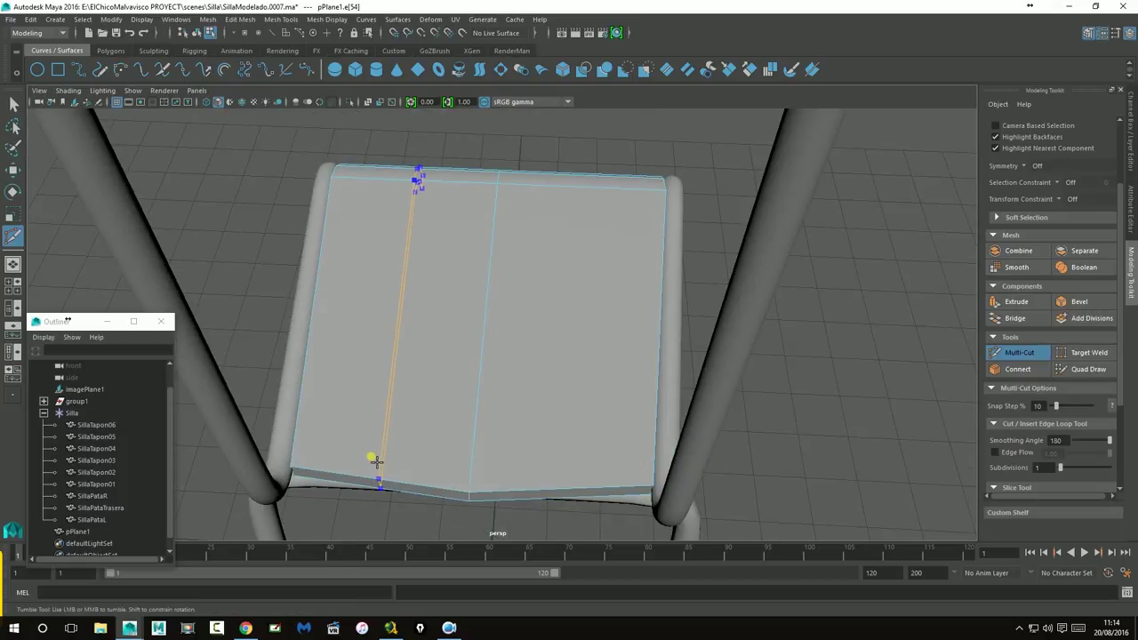
{"action": "left_click_drag", "start_coordinate": [762, 358], "coordinate": [605, 394], "text": "alt"}
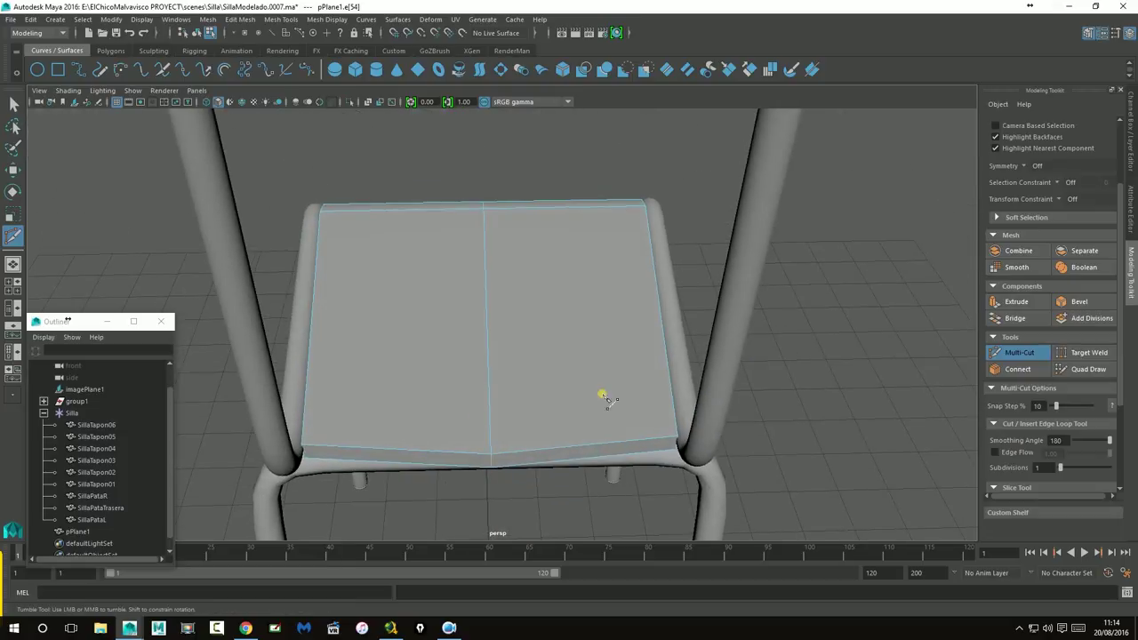
{"action": "left_click", "coordinate": [385, 444], "text": "ctrl"}
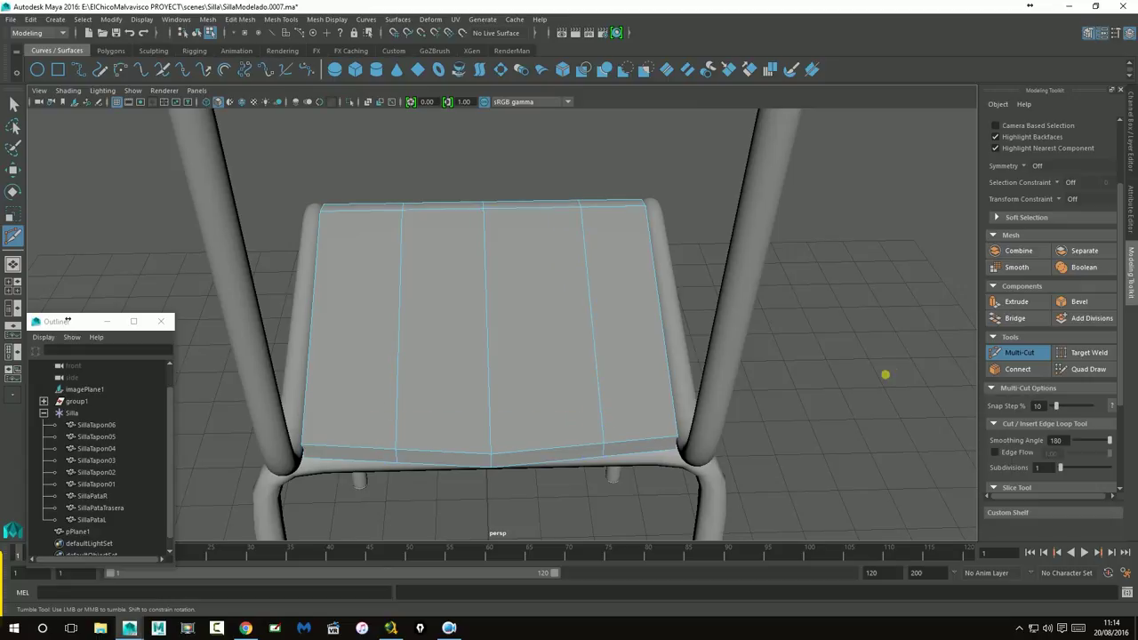
{"action": "middle_click_drag", "start_coordinate": [587, 416], "coordinate": [576, 414], "text": "ctrl"}
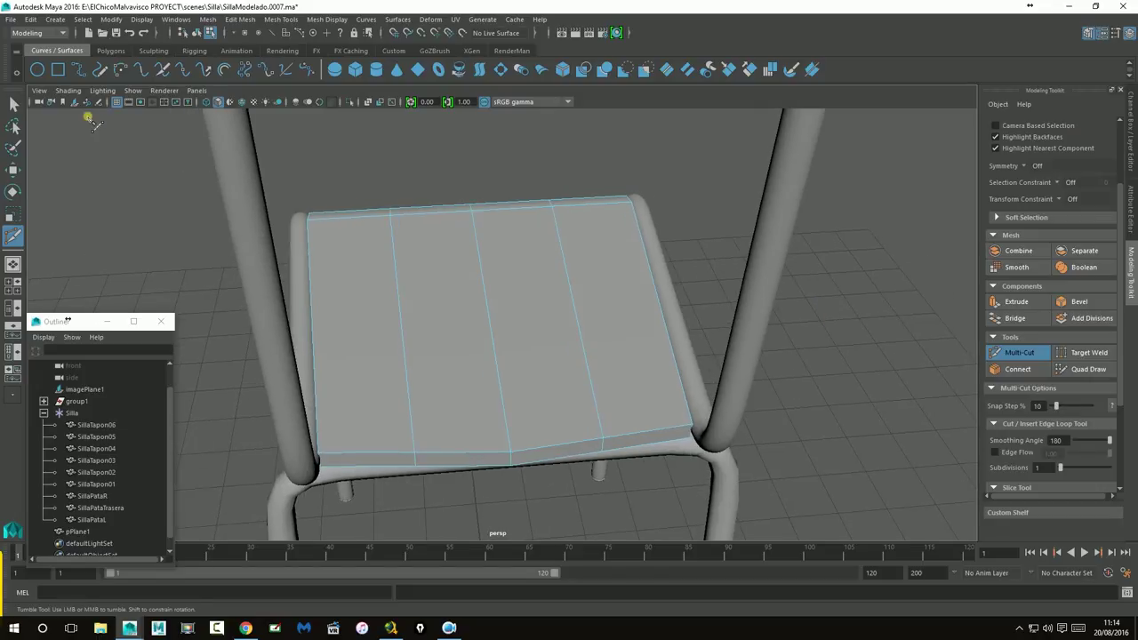
{"action": "left_click", "coordinate": [15, 105]}
{"action": "left_click", "coordinate": [417, 460]}
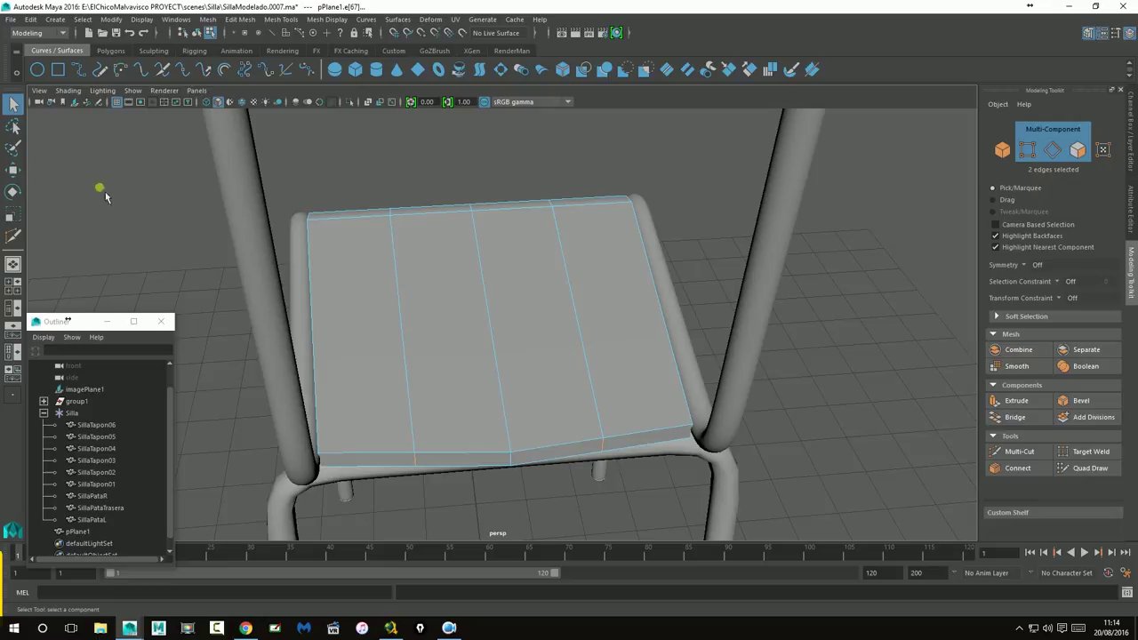
Step: Move the selected seat edges in the top view of the four-panel layout
{"action": "left_click", "coordinate": [14, 171]}
{"action": "mouse_move", "coordinate": [507, 414]}
{"action": "left_mouse_down", "text": "alt"}
{"action": "mouse_move", "coordinate": [622, 398]}
{"action": "mouse_move", "coordinate": [653, 424]}
{"action": "mouse_move", "coordinate": [569, 418]}
{"action": "left_mouse_up", "text": "alt"}
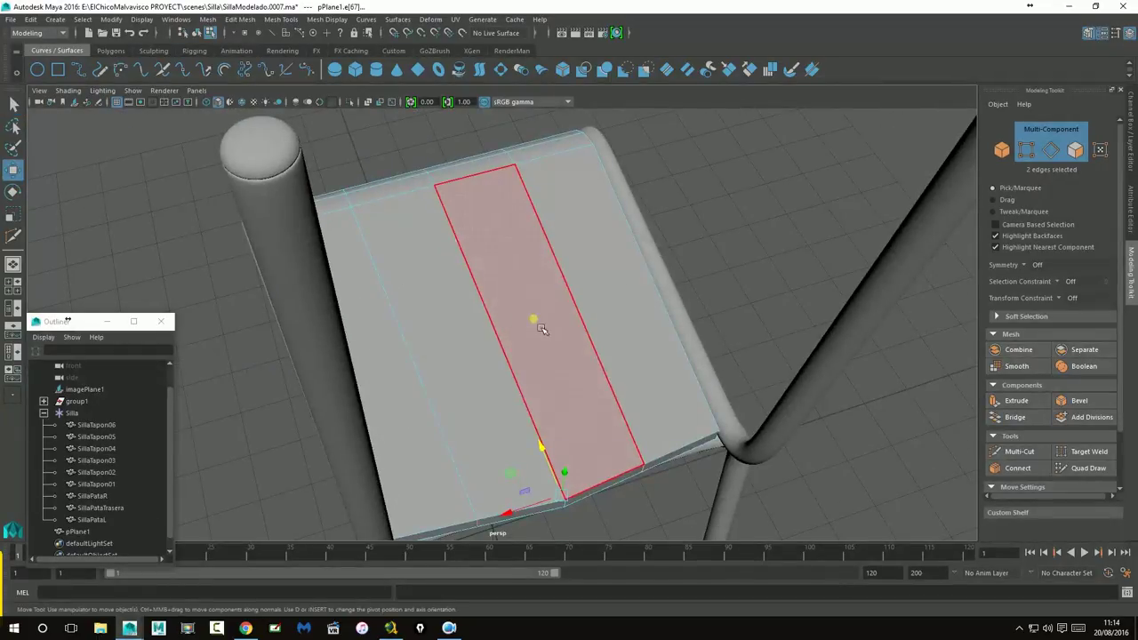
{"action": "key", "text": "space"}
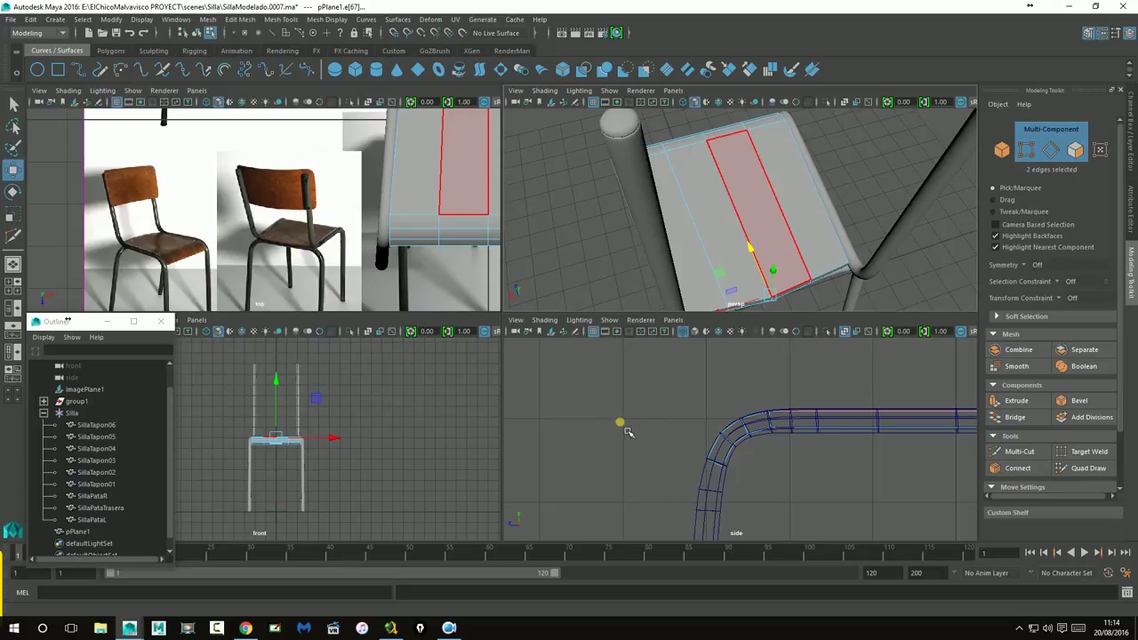
{"action": "mouse_move", "coordinate": [418, 226]}
{"action": "middle_mouse_down", "text": "alt"}
{"action": "mouse_move", "coordinate": [317, 219]}
{"action": "mouse_move", "coordinate": [199, 232]}
{"action": "mouse_move", "coordinate": [204, 266]}
{"action": "middle_mouse_up", "text": "alt"}
{"action": "scroll", "coordinate": [293, 284], "scroll_direction": "up", "scroll_amount": 2}
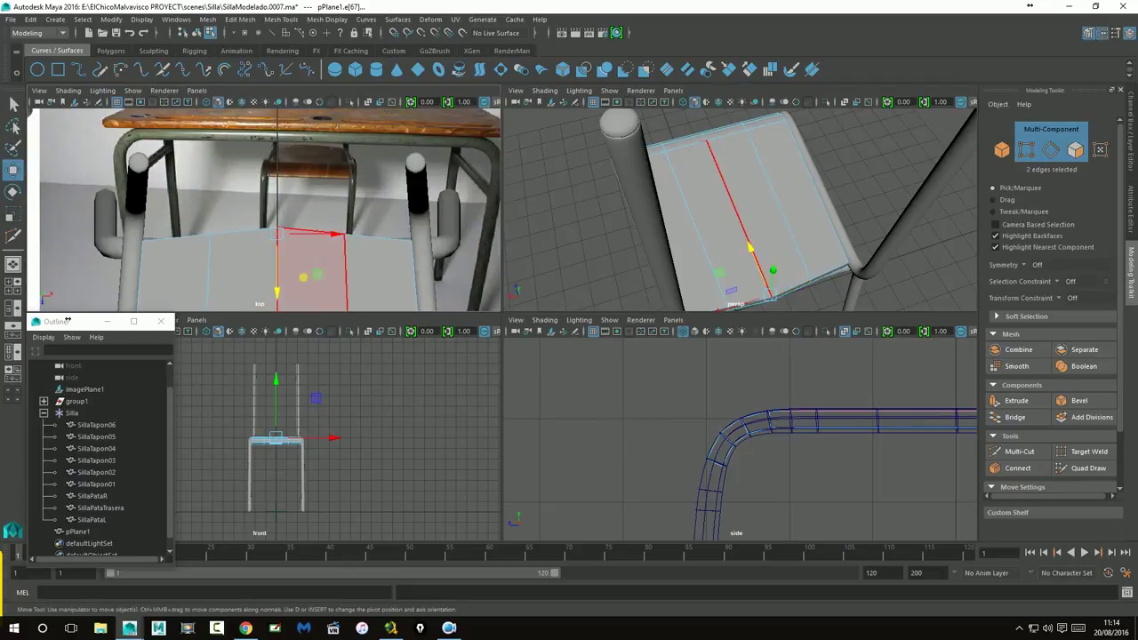
{"action": "scroll", "coordinate": [307, 289], "scroll_direction": "up", "scroll_amount": 2}
{"action": "left_click_drag", "start_coordinate": [311, 292], "coordinate": [293, 315]}
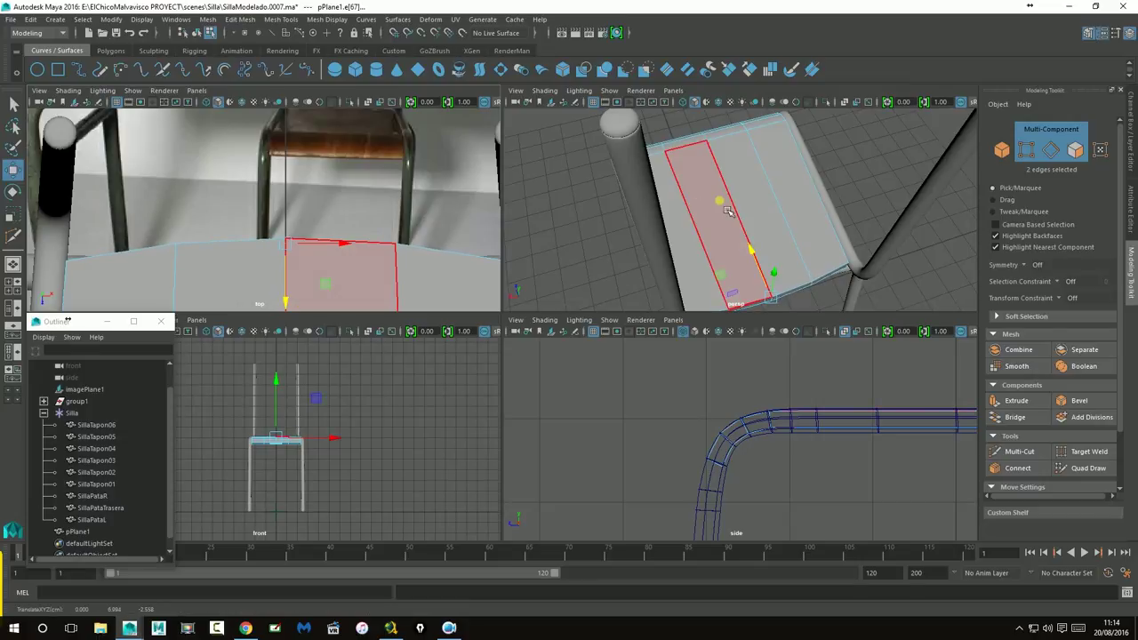
{"action": "key", "text": "space"}
Step: Select pPlane1, preview it smoothed with 3, then return it to the unsmoothed cage with 1
{"action": "mouse_move", "coordinate": [513, 323]}
{"action": "left_mouse_down", "text": "alt"}
{"action": "mouse_move", "coordinate": [622, 342]}
{"action": "mouse_move", "coordinate": [589, 330]}
{"action": "left_mouse_up", "text": "alt"}
{"action": "right_click_drag", "start_coordinate": [582, 307], "coordinate": [634, 267]}
{"action": "mouse_move", "coordinate": [783, 409]}
{"action": "left_mouse_down", "text": "alt"}
{"action": "mouse_move", "coordinate": [673, 361]}
{"action": "mouse_move", "coordinate": [595, 356]}
{"action": "mouse_move", "coordinate": [595, 346]}
{"action": "mouse_move", "coordinate": [812, 377]}
{"action": "left_mouse_up", "text": "alt"}
{"action": "left_click", "coordinate": [696, 334]}
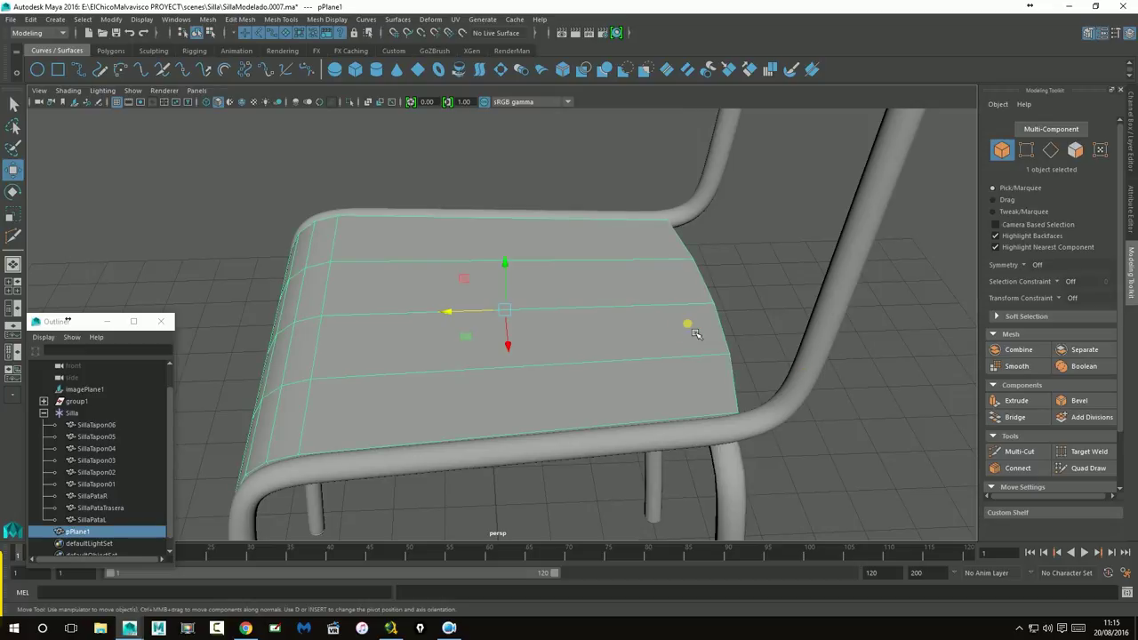
{"action": "key", "text": "3"}
{"action": "mouse_move", "coordinate": [607, 369]}
{"action": "left_mouse_down", "text": "alt"}
{"action": "mouse_move", "coordinate": [755, 407]}
{"action": "mouse_move", "coordinate": [691, 356]}
{"action": "mouse_move", "coordinate": [684, 326]}
{"action": "mouse_move", "coordinate": [633, 361]}
{"action": "mouse_move", "coordinate": [622, 385]}
{"action": "mouse_move", "coordinate": [581, 399]}
{"action": "mouse_move", "coordinate": [612, 405]}
{"action": "left_mouse_up", "text": "alt"}
{"action": "key", "text": "1"}
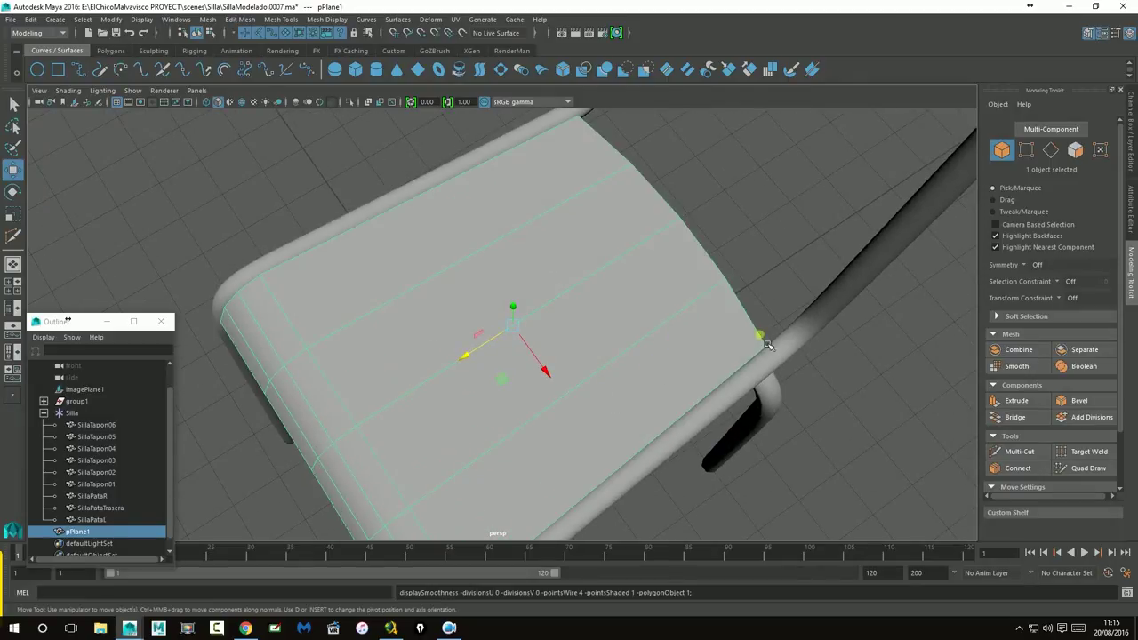
{"action": "mouse_move", "coordinate": [745, 376]}
{"action": "left_mouse_down", "text": "alt"}
{"action": "mouse_move", "coordinate": [737, 255]}
{"action": "mouse_move", "coordinate": [624, 442]}
{"action": "left_mouse_up", "text": "alt"}
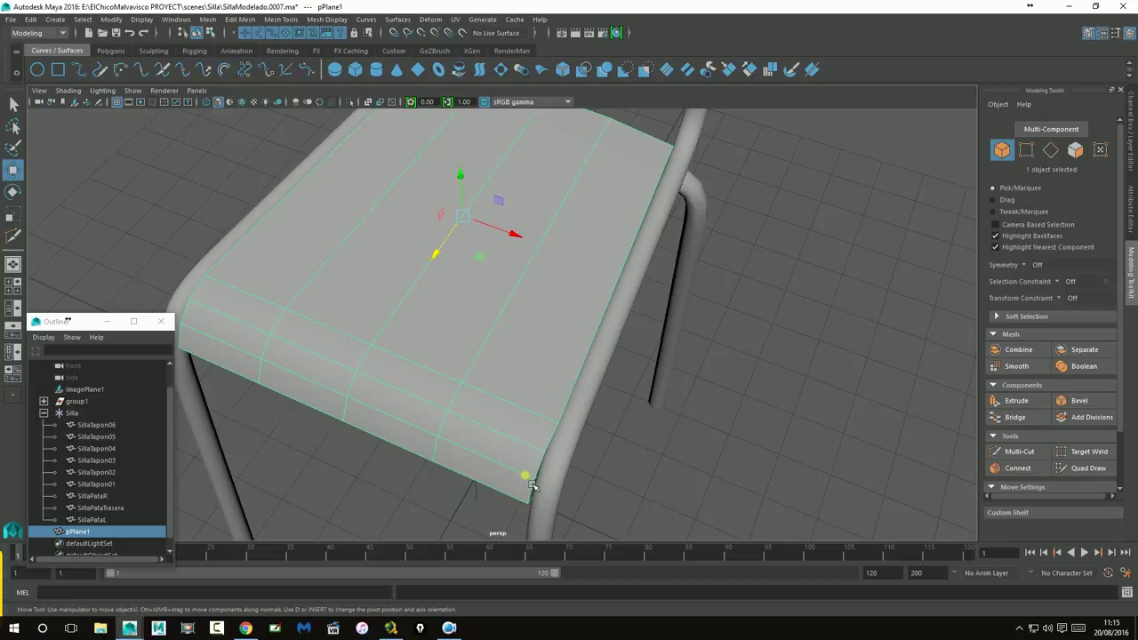
{"action": "left_click_drag", "start_coordinate": [636, 472], "coordinate": [637, 431], "text": "alt"}
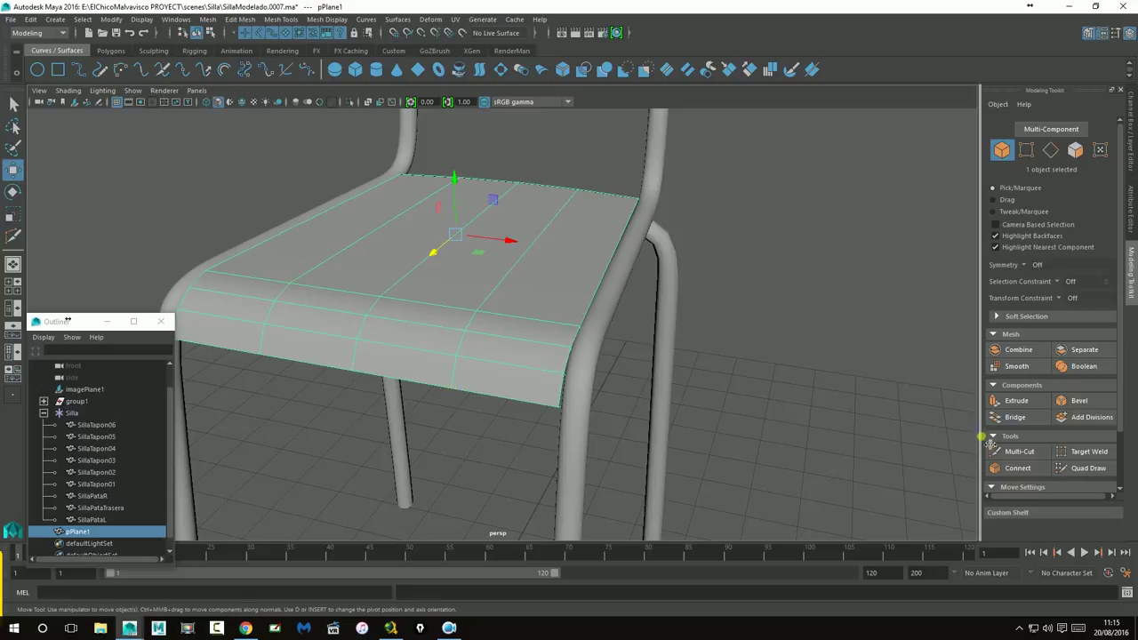
Step: Increment-save the scene as SillaModelado.0008.ma and switch the seat to edge mode
{"action": "left_click", "coordinate": [10, 18]}
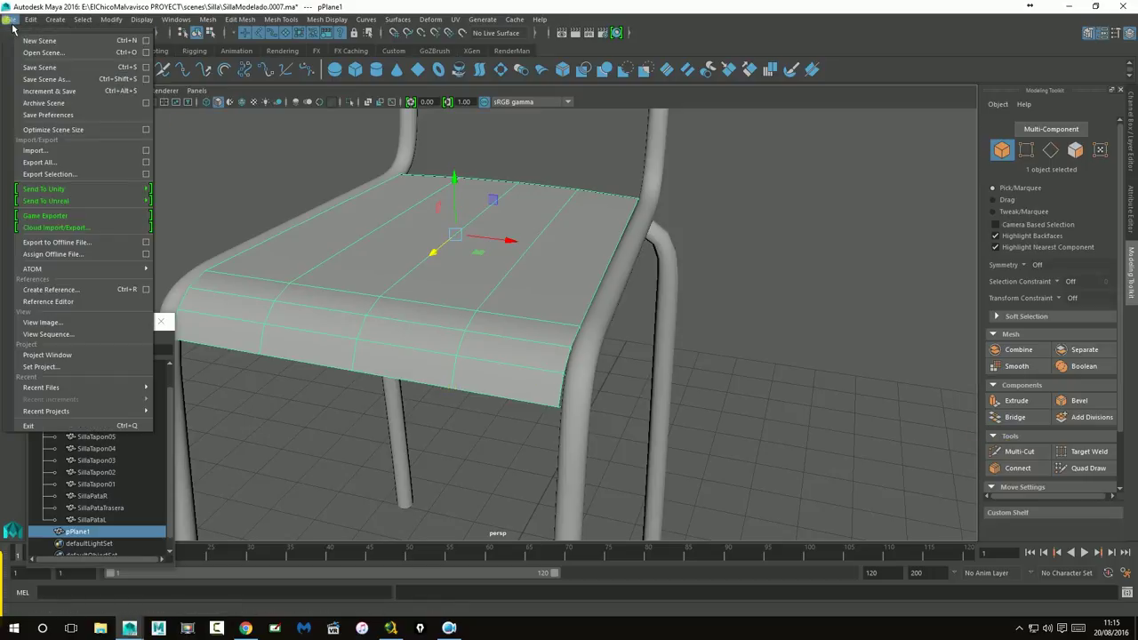
{"action": "left_click", "coordinate": [43, 91]}
{"action": "mouse_move", "coordinate": [248, 223]}
{"action": "left_mouse_down", "text": "alt"}
{"action": "mouse_move", "coordinate": [400, 254]}
{"action": "mouse_move", "coordinate": [444, 245]}
{"action": "mouse_move", "coordinate": [436, 224]}
{"action": "mouse_move", "coordinate": [428, 265]}
{"action": "mouse_move", "coordinate": [447, 166]}
{"action": "mouse_move", "coordinate": [405, 295]}
{"action": "mouse_move", "coordinate": [309, 248]}
{"action": "left_mouse_up", "text": "alt"}
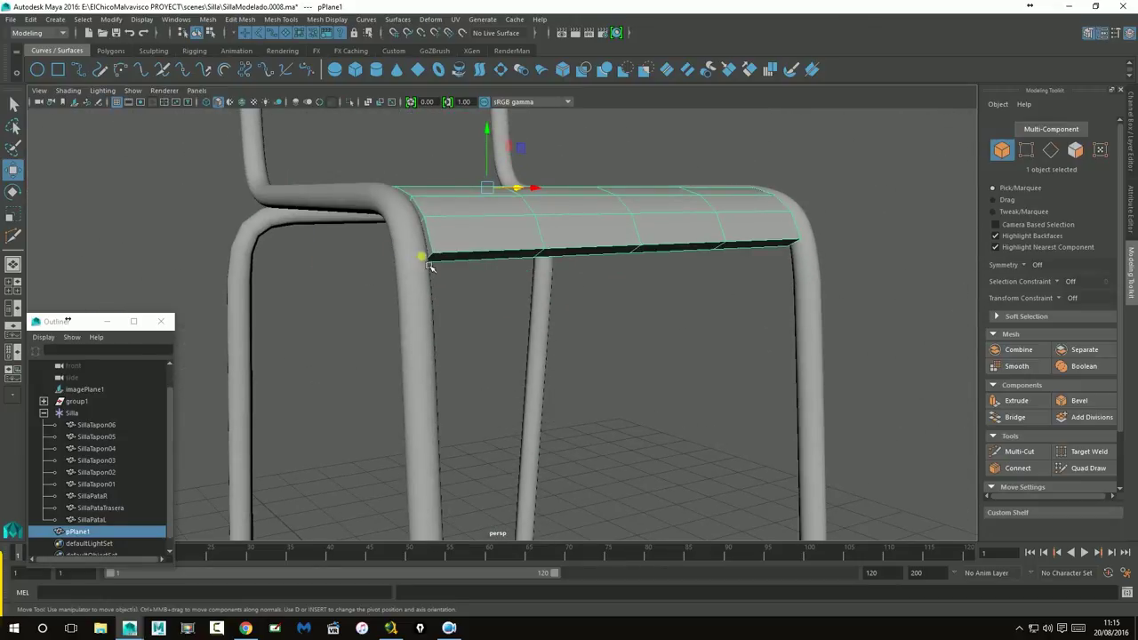
{"action": "right_click_drag", "start_coordinate": [439, 266], "coordinate": [437, 233]}
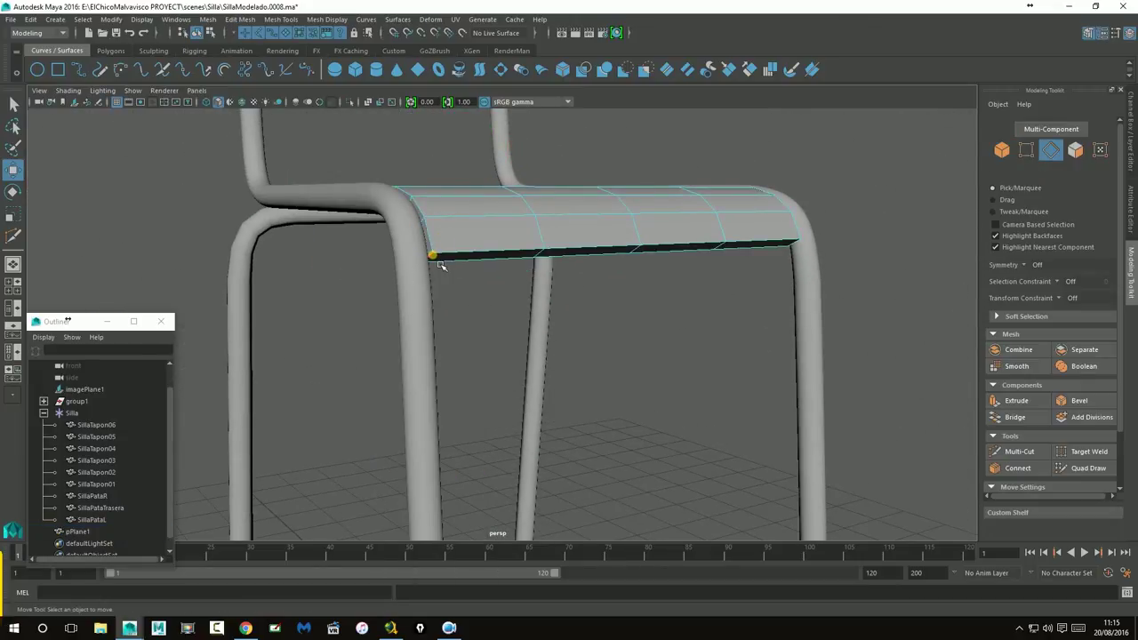
{"action": "left_click_drag", "start_coordinate": [679, 330], "coordinate": [670, 335], "text": "alt"}
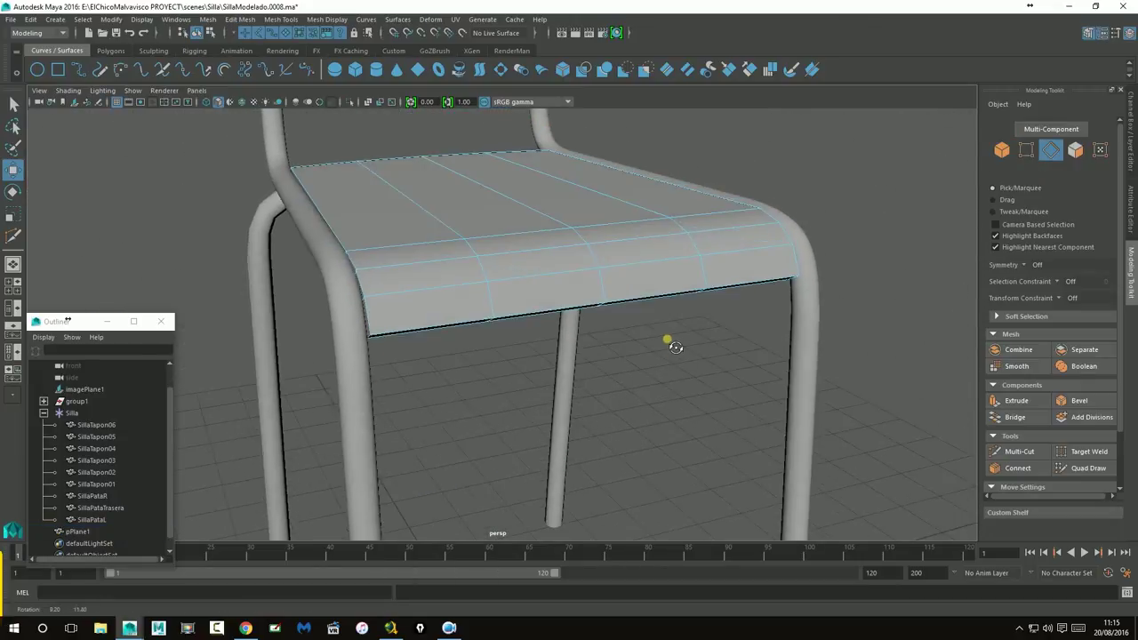
Step: Place a Multi-Cut across the seat front
{"action": "left_click", "coordinate": [1044, 453]}
{"action": "left_click_drag", "start_coordinate": [579, 376], "coordinate": [495, 406], "text": "alt"}
{"action": "left_click", "coordinate": [340, 381], "text": "ctrl"}
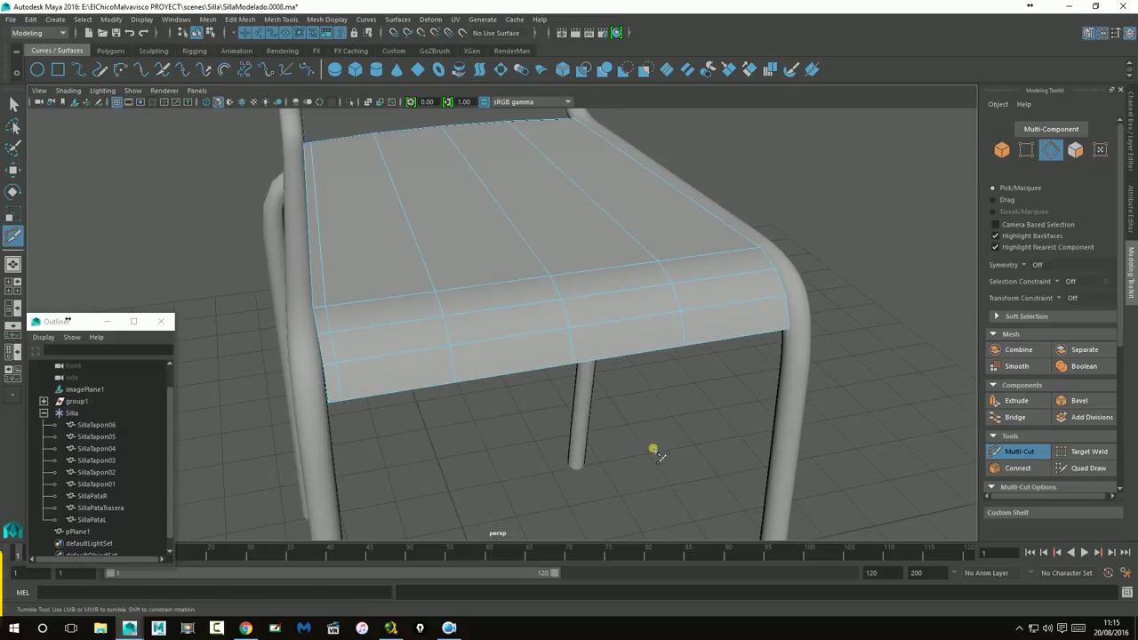
{"action": "left_click_drag", "start_coordinate": [654, 450], "coordinate": [622, 460], "text": "alt"}
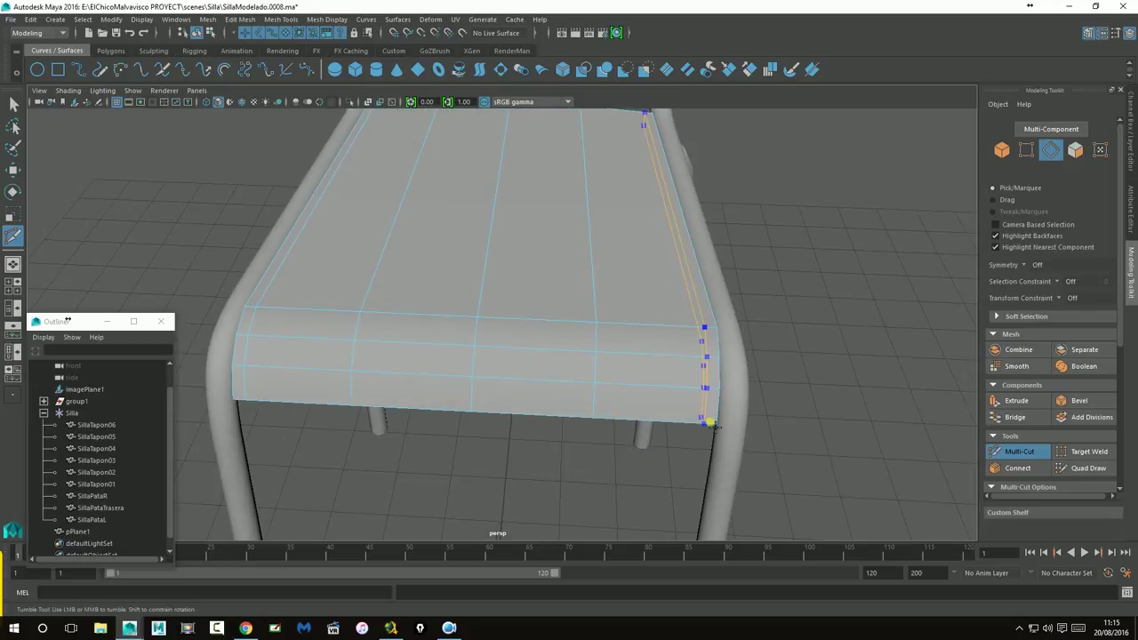
{"action": "left_click_drag", "start_coordinate": [720, 420], "coordinate": [432, 359], "text": "alt"}
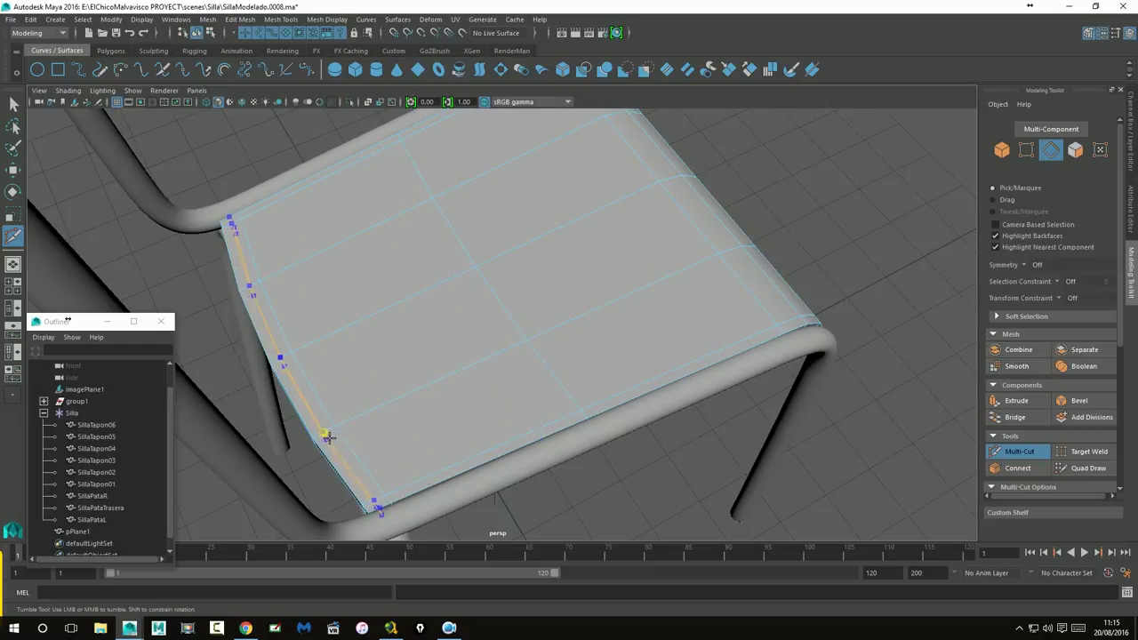
Step: Insert an edge loop around the seat and slide it down toward the rim
{"action": "mouse_move", "coordinate": [253, 451]}
{"action": "left_mouse_down", "text": "alt"}
{"action": "mouse_move", "coordinate": [344, 361]}
{"action": "mouse_move", "coordinate": [408, 341]}
{"action": "mouse_move", "coordinate": [287, 262]}
{"action": "left_mouse_up", "text": "alt"}
{"action": "right_click_drag", "start_coordinate": [287, 261], "coordinate": [642, 272], "text": "alt"}
{"action": "mouse_move", "coordinate": [643, 272]}
{"action": "middle_mouse_down", "text": "alt"}
{"action": "mouse_move", "coordinate": [445, 252]}
{"action": "mouse_move", "coordinate": [472, 307]}
{"action": "middle_mouse_up", "text": "alt"}
{"action": "left_click", "coordinate": [404, 267], "text": "ctrl"}
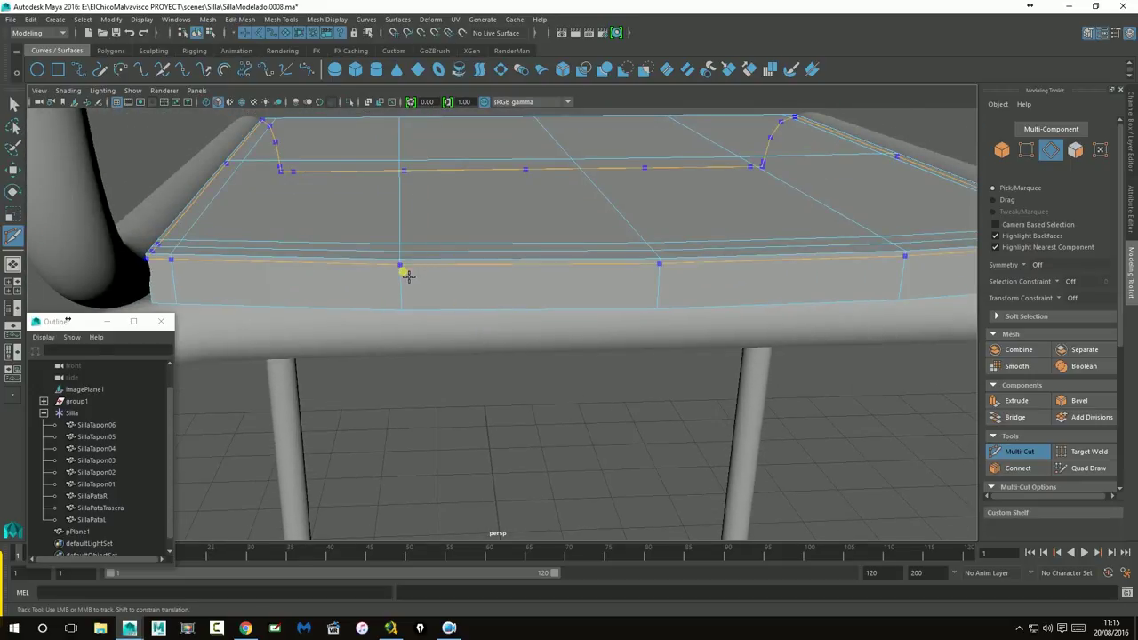
{"action": "left_click_drag", "start_coordinate": [408, 275], "coordinate": [412, 306], "text": "ctrl"}
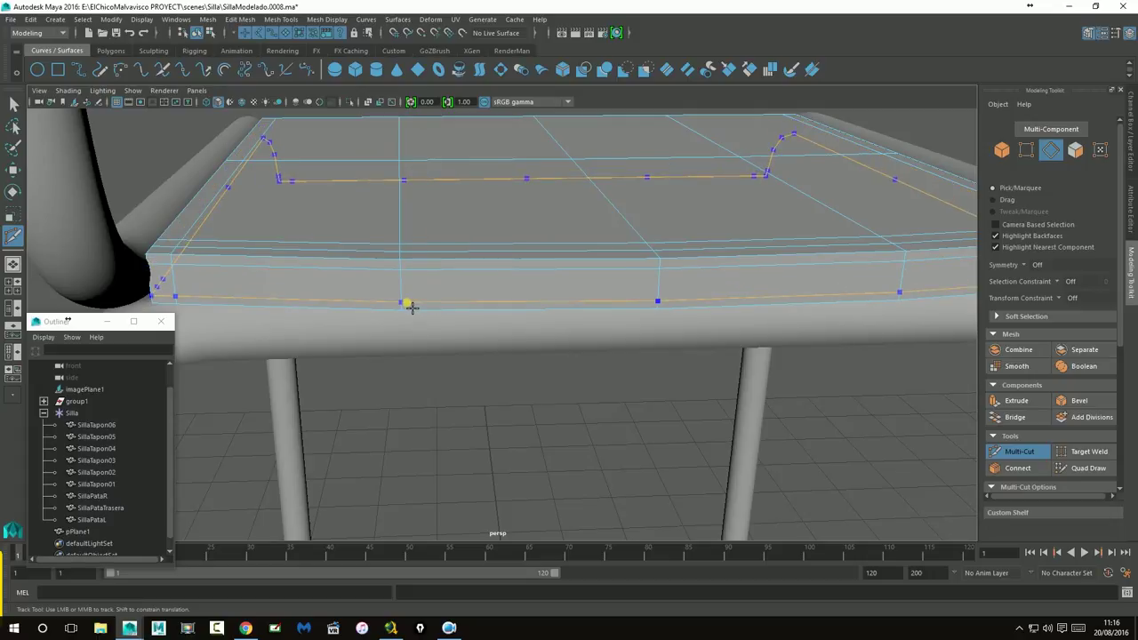
{"action": "mouse_move", "coordinate": [435, 399]}
{"action": "left_mouse_down", "text": "alt"}
{"action": "mouse_move", "coordinate": [216, 386]}
{"action": "mouse_move", "coordinate": [204, 402]}
{"action": "left_mouse_up", "text": "alt"}
{"action": "key", "text": "w"}
{"action": "scroll", "coordinate": [355, 267], "scroll_direction": "down", "scroll_amount": 5}
Step: Choose Object Mode from the marking menu, deselect pPlane1, and switch to the four-view layout
{"action": "right_click", "coordinate": [411, 229]}
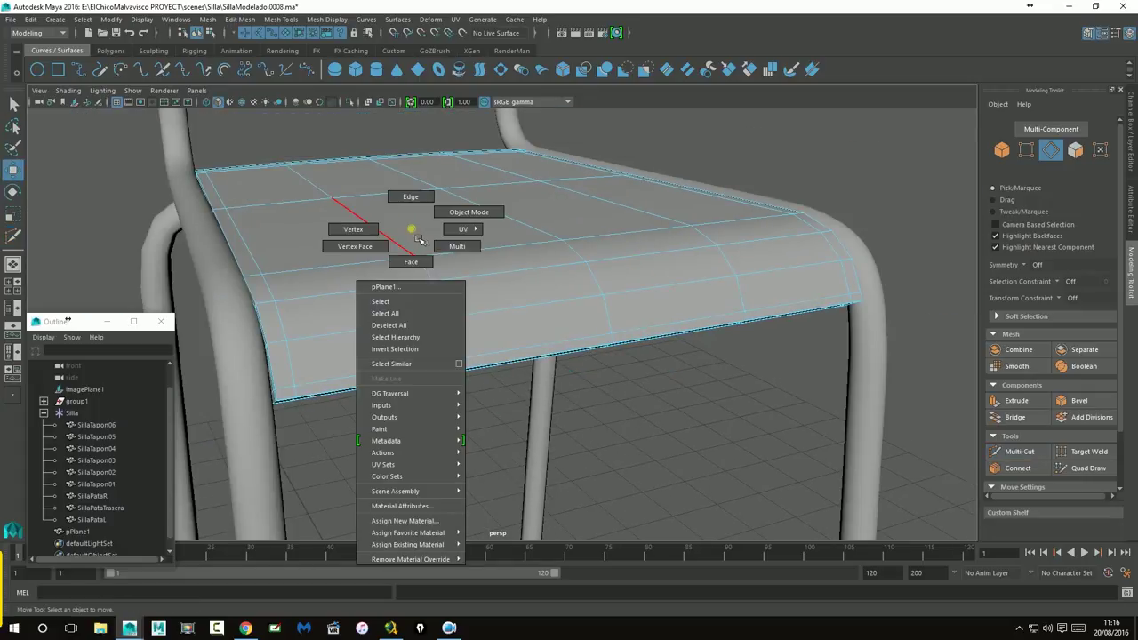
{"action": "left_click", "coordinate": [472, 223]}
{"action": "left_click", "coordinate": [500, 287]}
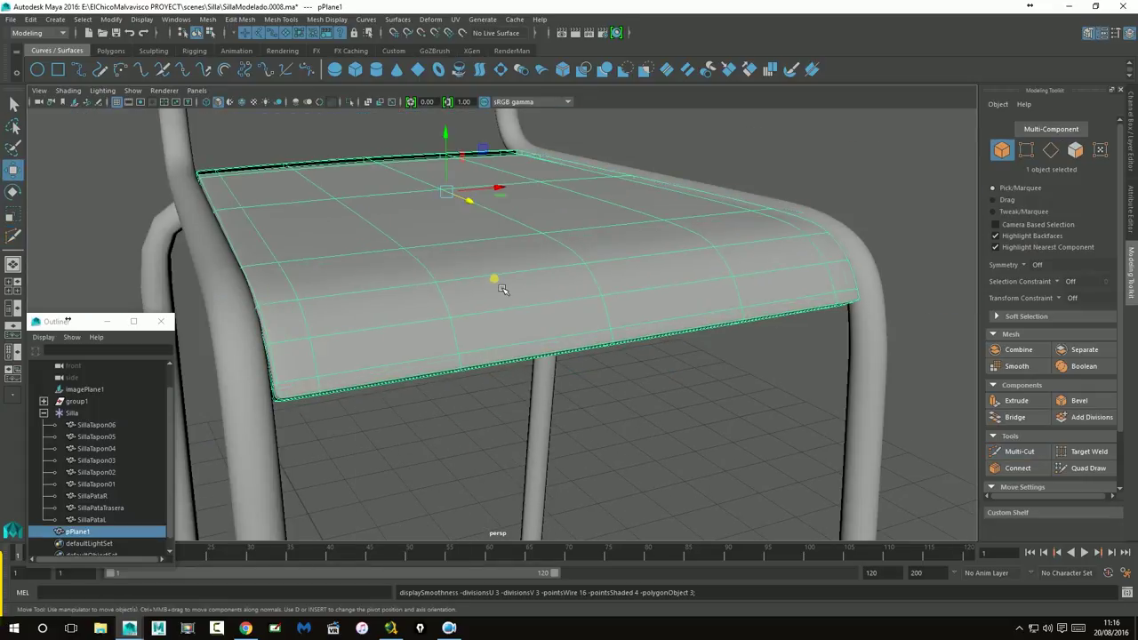
{"action": "left_click", "coordinate": [871, 186]}
{"action": "mouse_move", "coordinate": [871, 186]}
{"action": "left_mouse_down", "text": "alt"}
{"action": "mouse_move", "coordinate": [795, 240]}
{"action": "mouse_move", "coordinate": [567, 242]}
{"action": "mouse_move", "coordinate": [530, 231]}
{"action": "mouse_move", "coordinate": [777, 223]}
{"action": "mouse_move", "coordinate": [803, 234]}
{"action": "left_mouse_up", "text": "alt"}
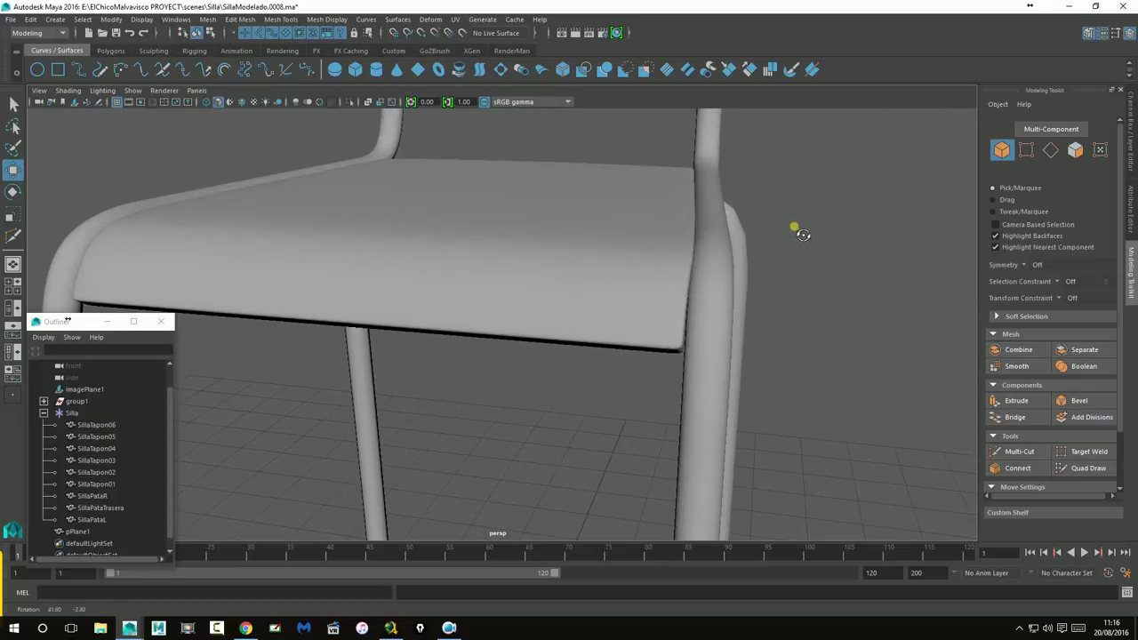
{"action": "key", "text": "space"}
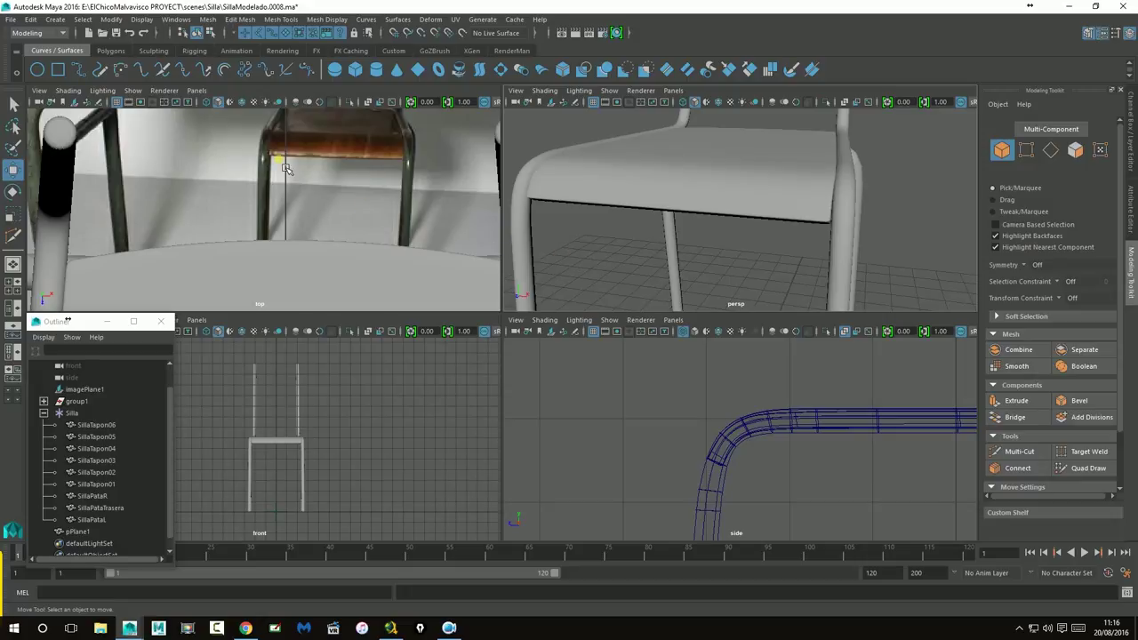
Step: Maximise the perspective view and orbit around the seat to check its shape
{"action": "scroll", "coordinate": [286, 168], "scroll_direction": "down", "scroll_amount": 3}
{"action": "left_click_drag", "start_coordinate": [283, 188], "coordinate": [291, 201], "text": "alt"}
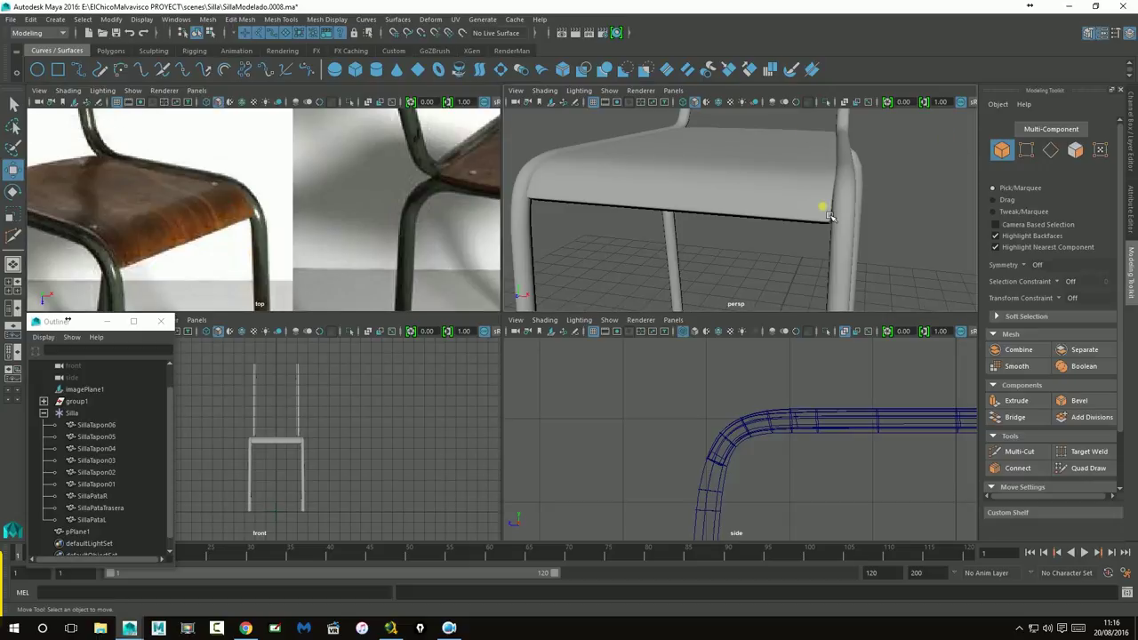
{"action": "key", "text": "space"}
{"action": "mouse_move", "coordinate": [729, 228]}
{"action": "left_mouse_down", "text": "alt"}
{"action": "mouse_move", "coordinate": [528, 280]}
{"action": "mouse_move", "coordinate": [547, 313]}
{"action": "mouse_move", "coordinate": [528, 320]}
{"action": "mouse_move", "coordinate": [769, 219]}
{"action": "mouse_move", "coordinate": [668, 297]}
{"action": "mouse_move", "coordinate": [634, 292]}
{"action": "mouse_move", "coordinate": [824, 286]}
{"action": "left_mouse_up", "text": "alt"}
{"action": "left_click", "coordinate": [480, 324]}
{"action": "left_click", "coordinate": [769, 219]}
{"action": "scroll", "coordinate": [764, 221], "scroll_direction": "down", "scroll_amount": 5}
{"action": "scroll", "coordinate": [761, 226], "scroll_direction": "down", "scroll_amount": 3}
{"action": "scroll", "coordinate": [409, 338], "scroll_direction": "up", "scroll_amount": 5}
{"action": "mouse_move", "coordinate": [414, 329]}
{"action": "left_mouse_down", "text": "alt"}
{"action": "mouse_move", "coordinate": [543, 371]}
{"action": "mouse_move", "coordinate": [396, 356]}
{"action": "mouse_move", "coordinate": [528, 214]}
{"action": "left_mouse_up", "text": "alt"}
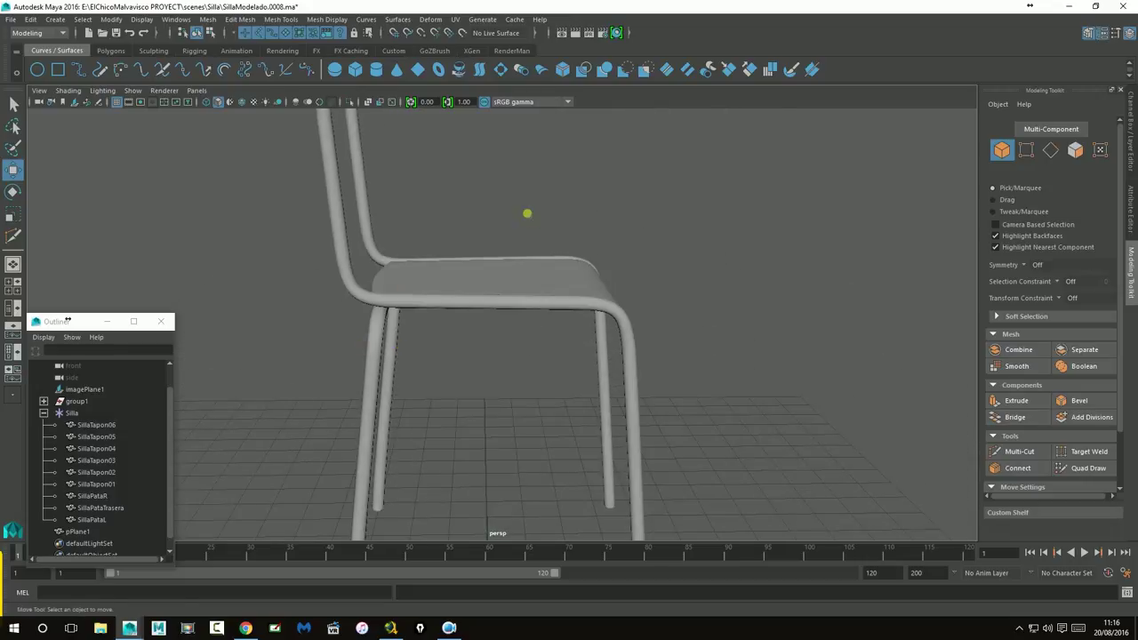
Step: Inspect the reference photos in the maximised top view, select imagePlane1, then return to perspective
{"action": "key", "text": "space"}
{"action": "scroll", "coordinate": [196, 238], "scroll_direction": "down", "scroll_amount": 3}
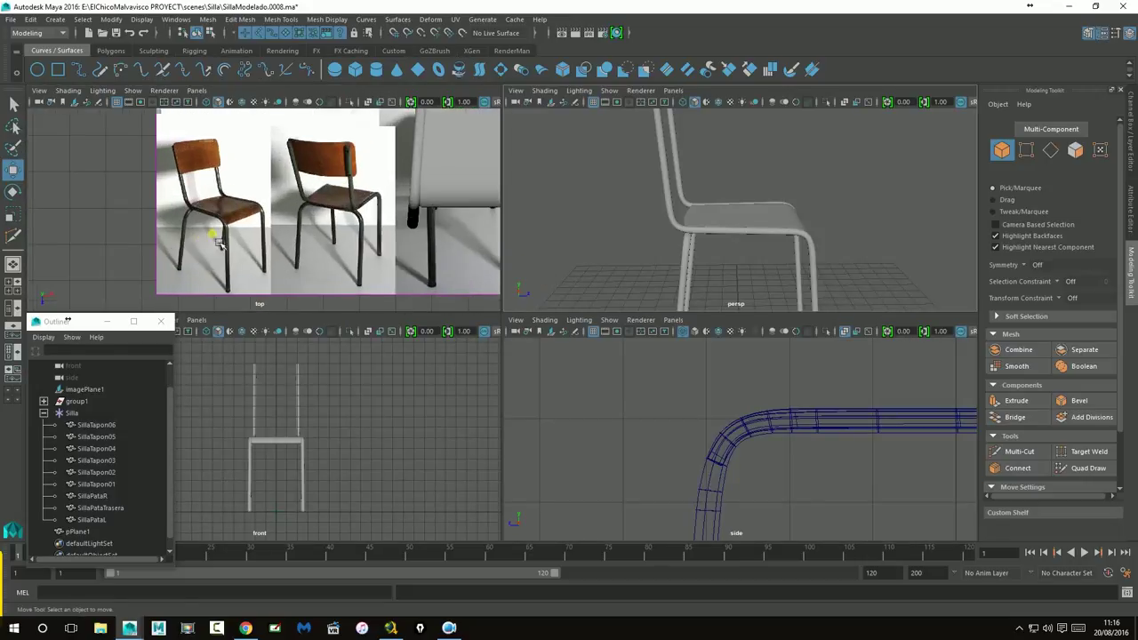
{"action": "key", "text": "space"}
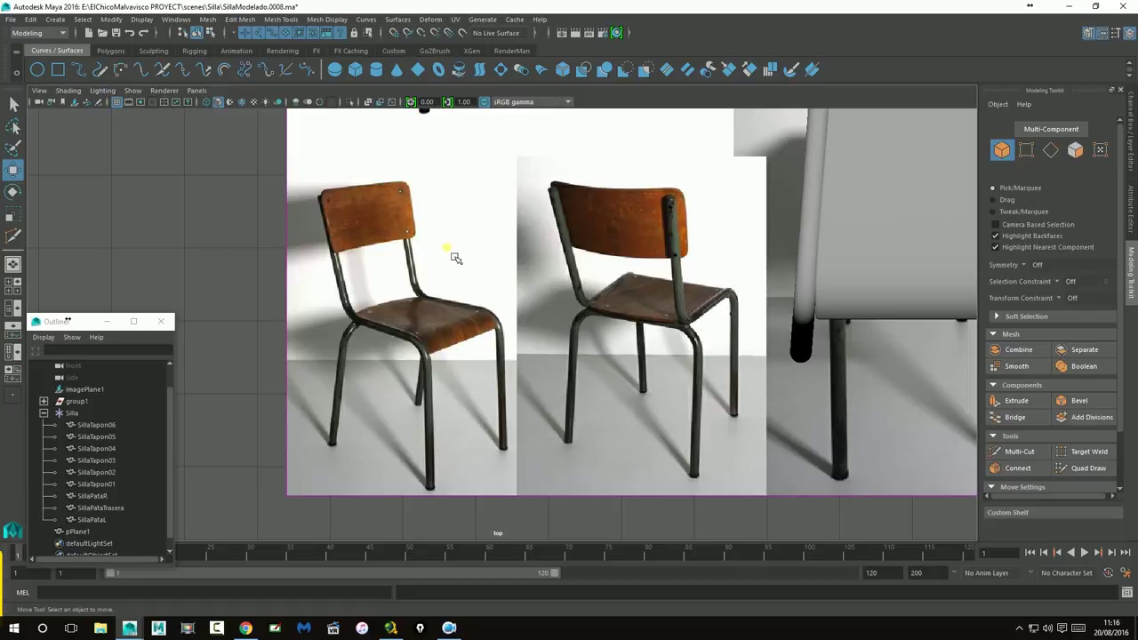
{"action": "left_click", "coordinate": [455, 257]}
{"action": "key", "text": "space"}
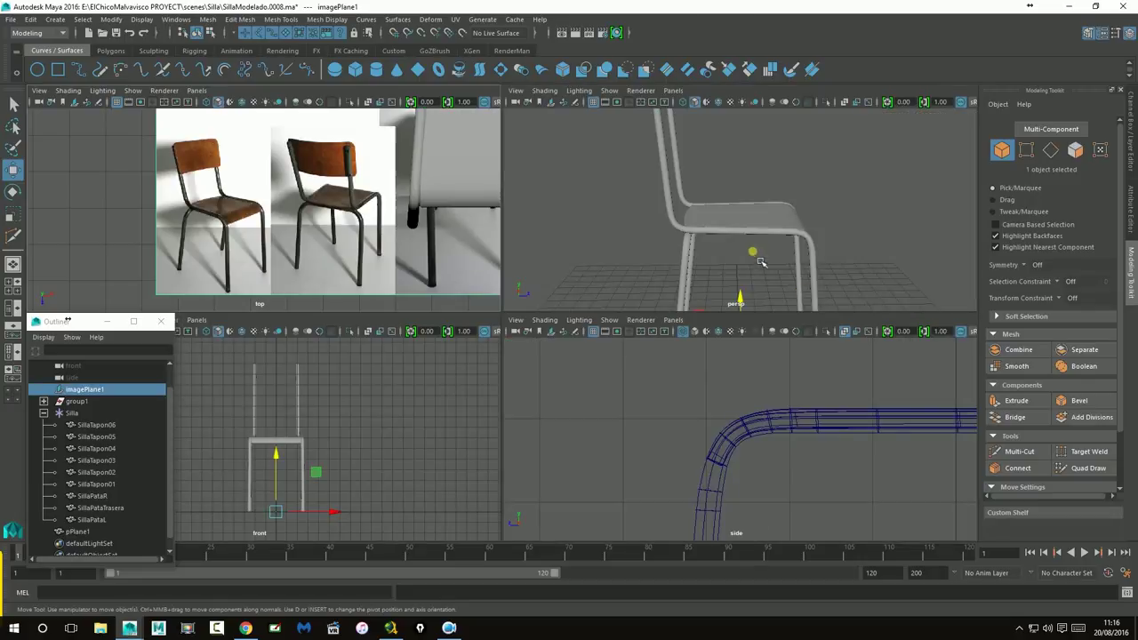
{"action": "key", "text": "space"}
{"action": "left_click_drag", "start_coordinate": [651, 271], "coordinate": [627, 325], "text": "alt"}
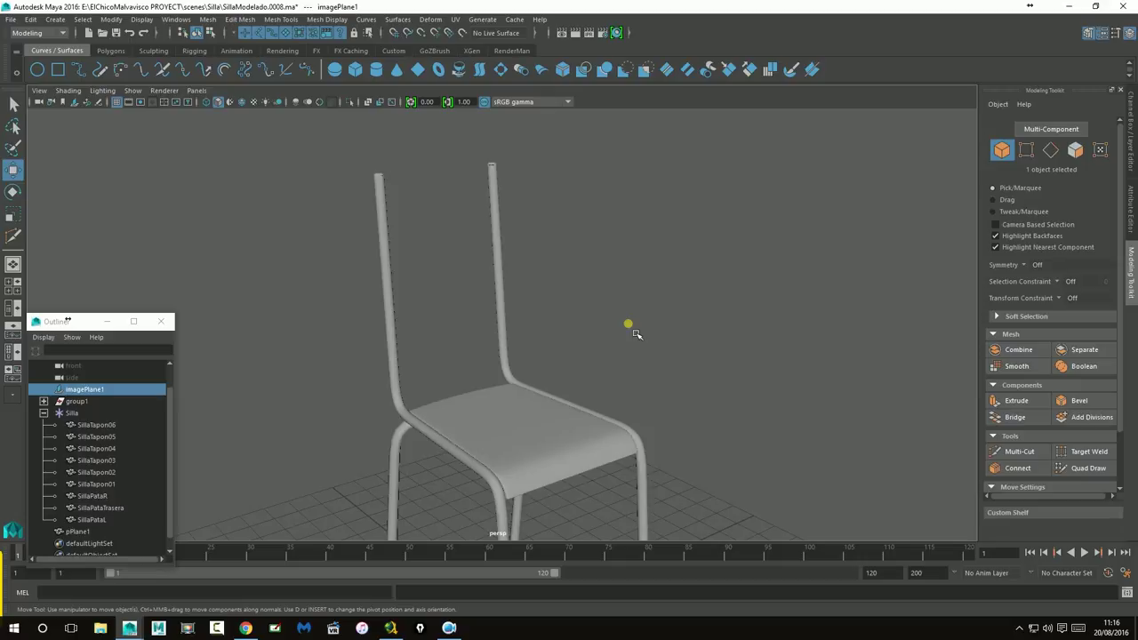
{"action": "left_click_drag", "start_coordinate": [636, 333], "coordinate": [596, 333], "text": "alt"}
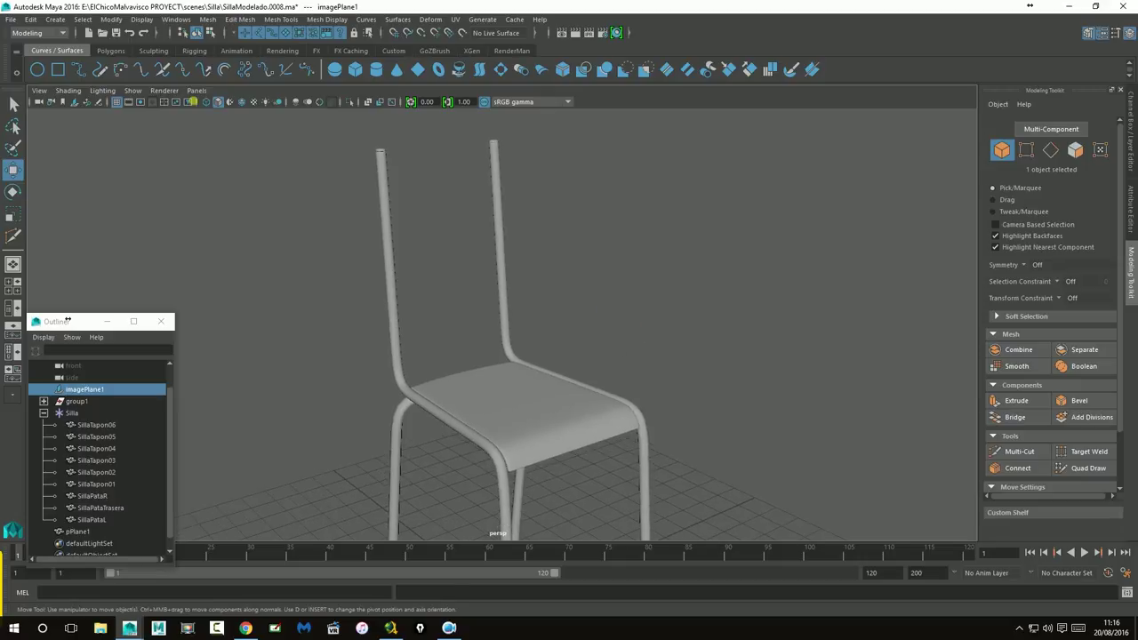
Step: Create a polygon plane, pPlane2, and raise it to backrest height (Y 11.079)
{"action": "left_click", "coordinate": [55, 19]}
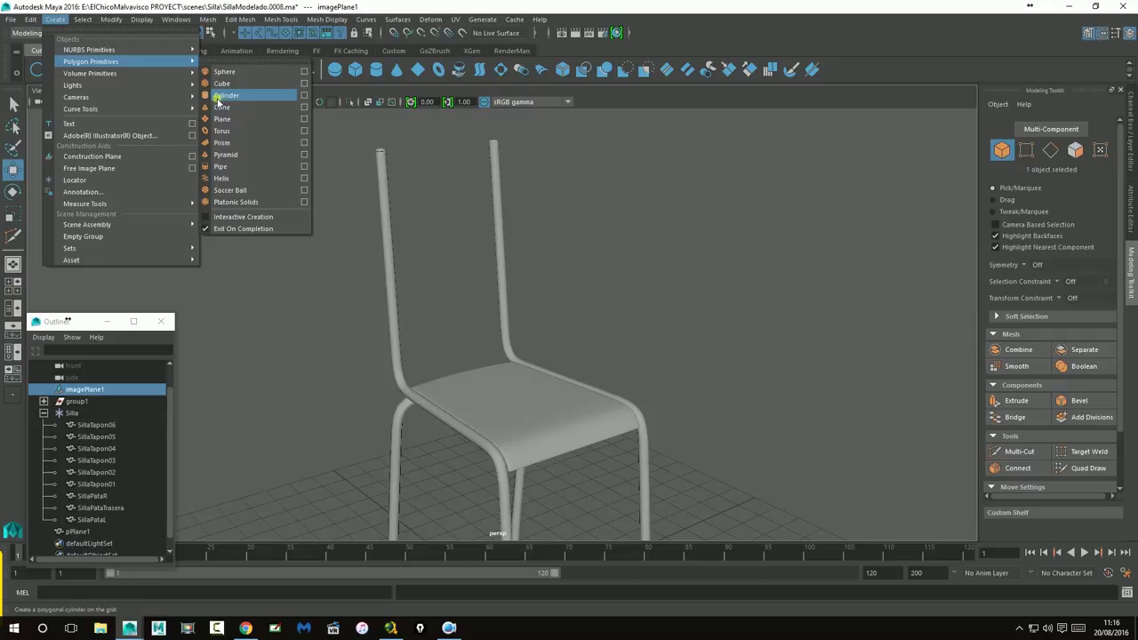
{"action": "left_click", "coordinate": [222, 118]}
{"action": "scroll", "coordinate": [691, 342], "scroll_direction": "down", "scroll_amount": 2}
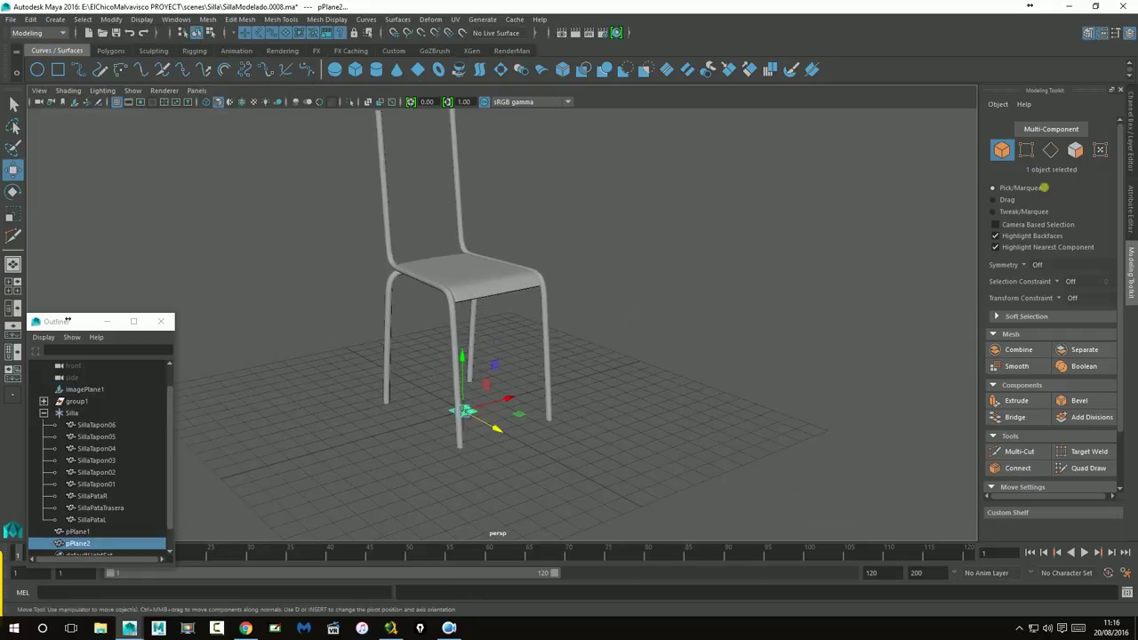
{"action": "left_click", "coordinate": [1122, 200]}
{"action": "left_click", "coordinate": [1131, 129]}
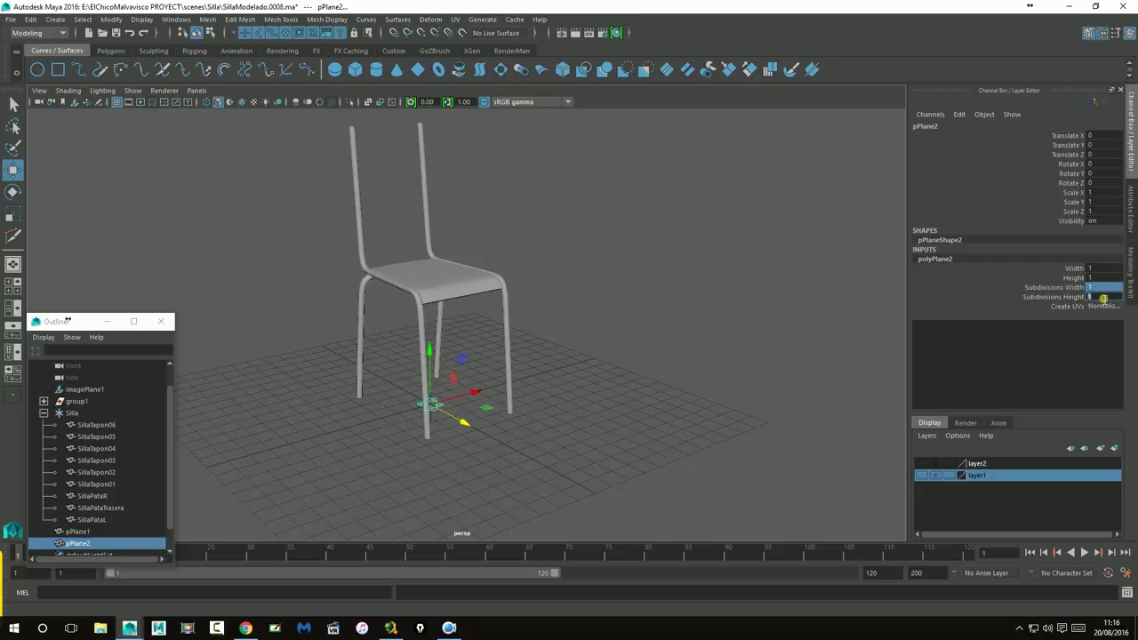
{"action": "left_click_drag", "start_coordinate": [446, 369], "coordinate": [427, 284]}
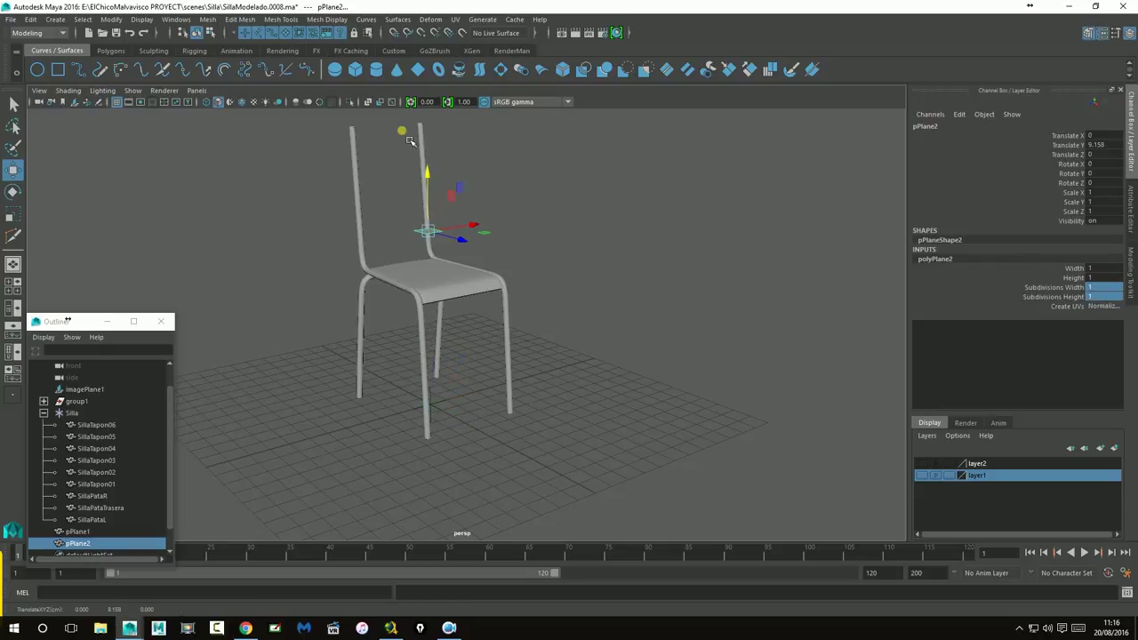
{"action": "scroll", "coordinate": [459, 250], "scroll_direction": "up", "scroll_amount": 4}
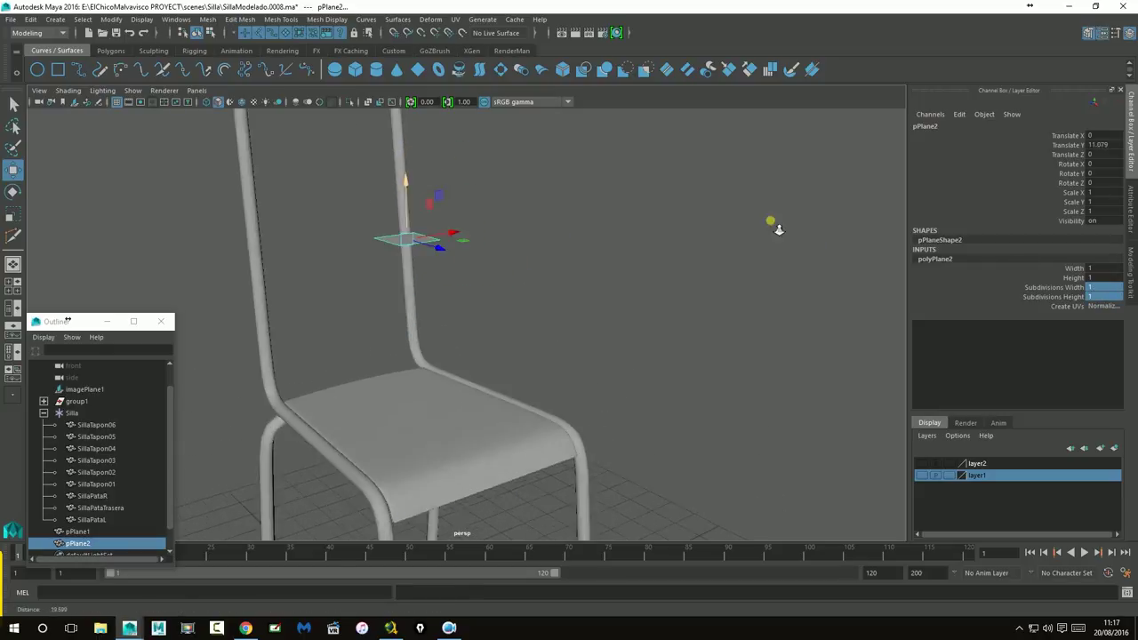
{"action": "scroll", "coordinate": [772, 224], "scroll_direction": "up", "scroll_amount": 2}
Step: Rotate pPlane2 90 on X, push it back between the uprights, and scale it to 4.803
{"action": "left_click", "coordinate": [14, 197]}
{"action": "mouse_move", "coordinate": [427, 203]}
{"action": "left_mouse_down"}
{"action": "mouse_move", "coordinate": [433, 263]}
{"action": "mouse_move", "coordinate": [563, 268]}
{"action": "mouse_move", "coordinate": [513, 249]}
{"action": "left_mouse_up"}
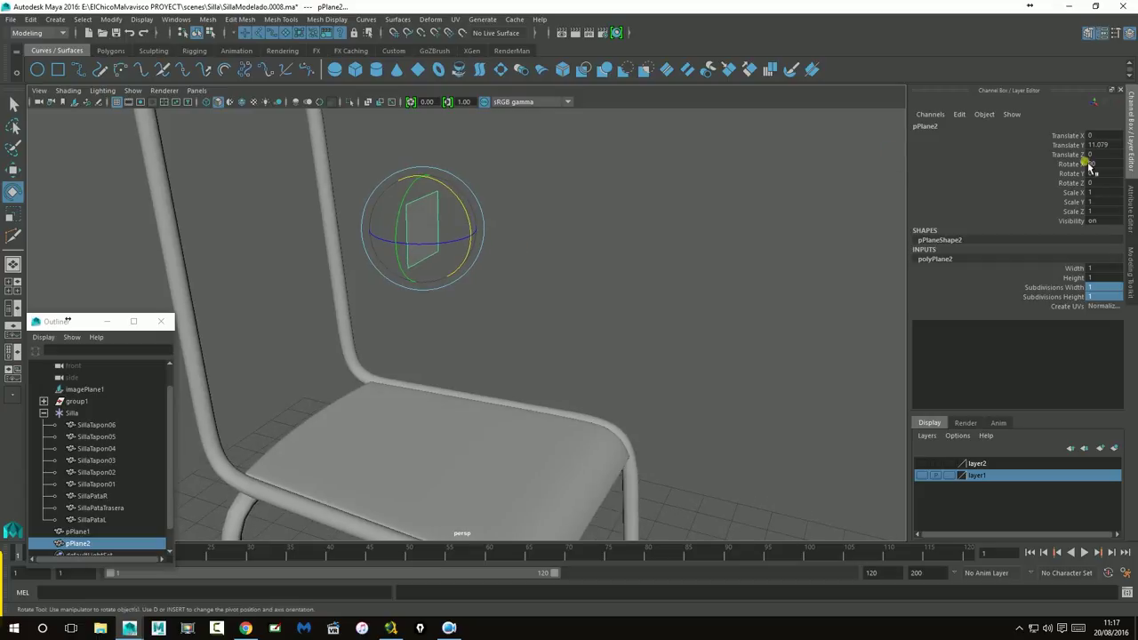
{"action": "left_click", "coordinate": [14, 170]}
{"action": "mouse_move", "coordinate": [480, 294]}
{"action": "left_mouse_down", "text": "alt"}
{"action": "mouse_move", "coordinate": [579, 357]}
{"action": "mouse_move", "coordinate": [105, 211]}
{"action": "left_mouse_up", "text": "alt"}
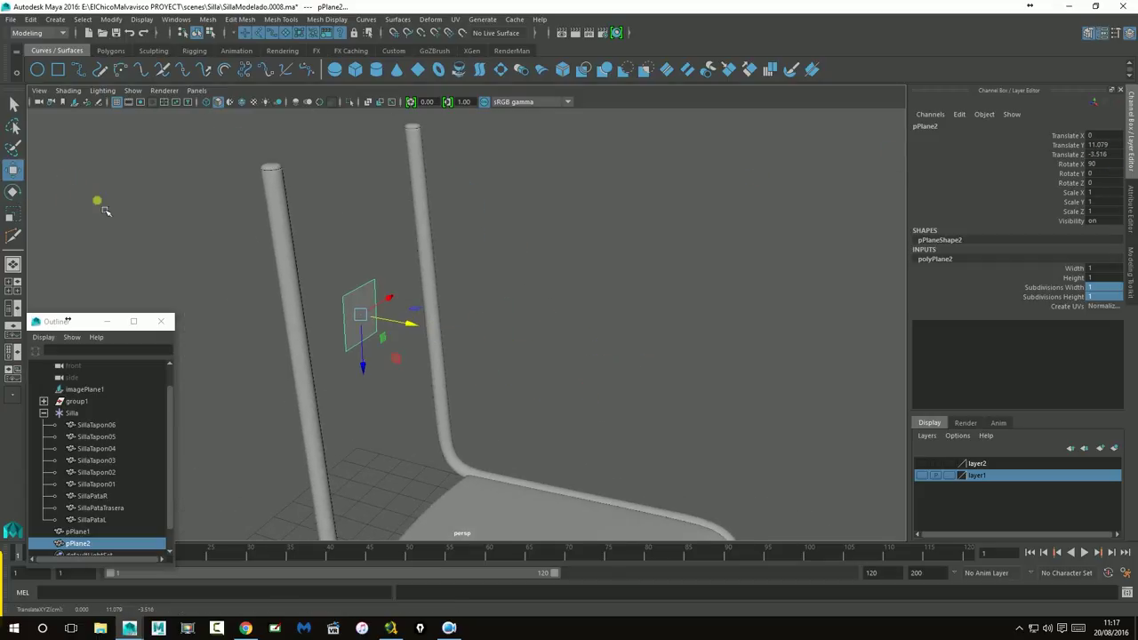
{"action": "left_click", "coordinate": [12, 220]}
{"action": "mouse_move", "coordinate": [365, 323]}
{"action": "left_mouse_down"}
{"action": "mouse_move", "coordinate": [521, 239]}
{"action": "mouse_move", "coordinate": [422, 287]}
{"action": "mouse_move", "coordinate": [450, 293]}
{"action": "left_mouse_up"}
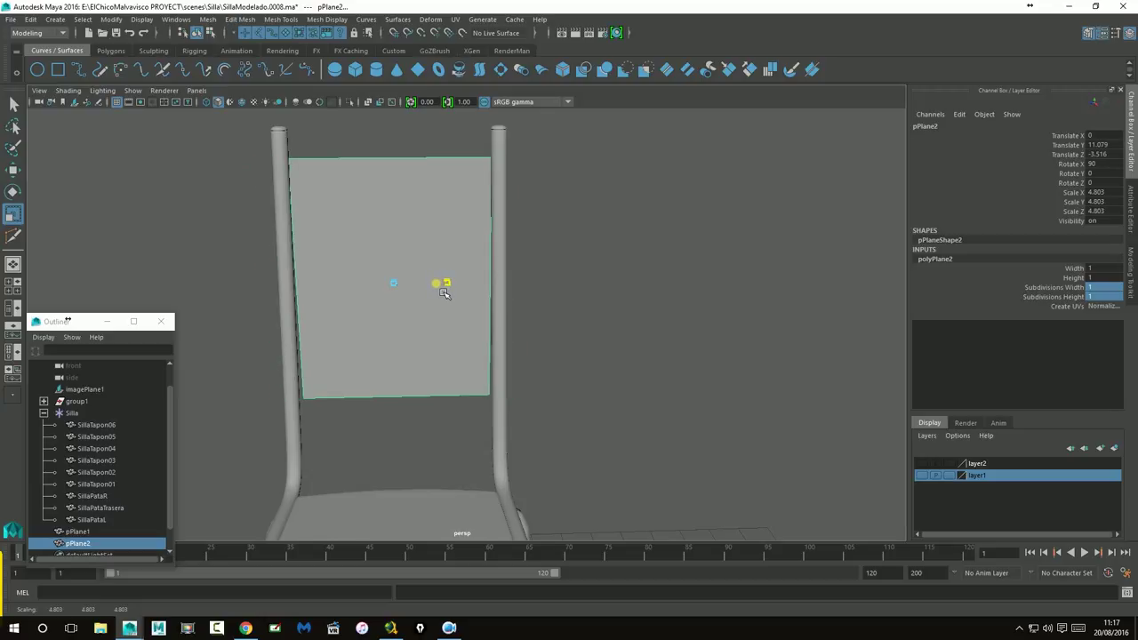
{"action": "mouse_move", "coordinate": [437, 315]}
{"action": "left_mouse_down", "text": "alt"}
{"action": "mouse_move", "coordinate": [434, 298]}
{"action": "mouse_move", "coordinate": [554, 305]}
{"action": "mouse_move", "coordinate": [543, 302]}
{"action": "left_mouse_up", "text": "alt"}
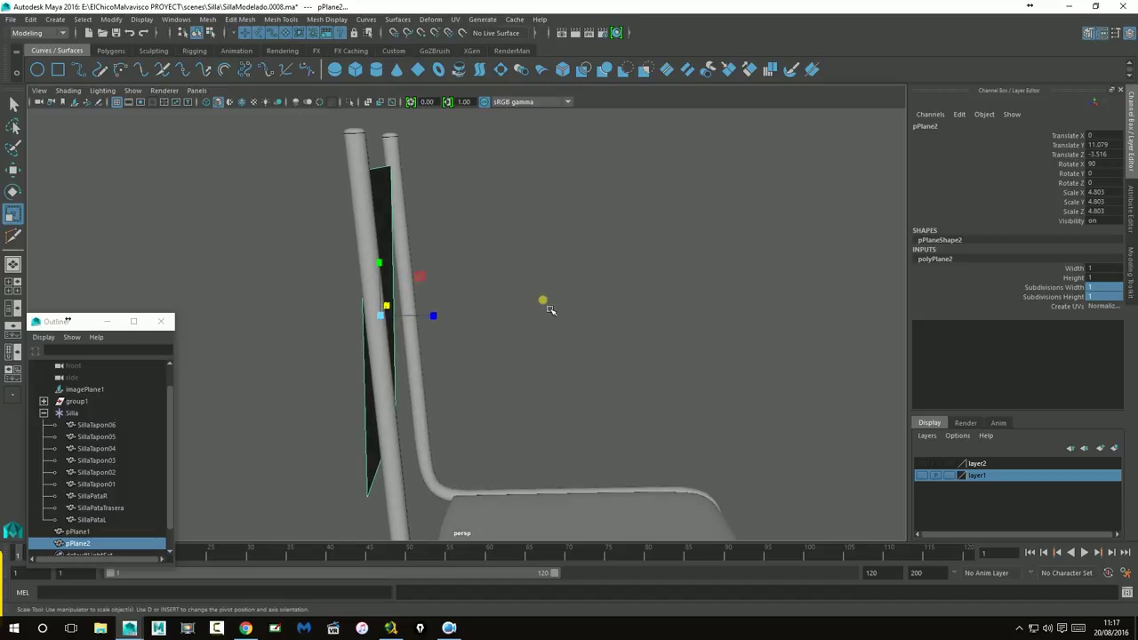
{"action": "key", "text": "space"}
{"action": "key", "text": "space"}
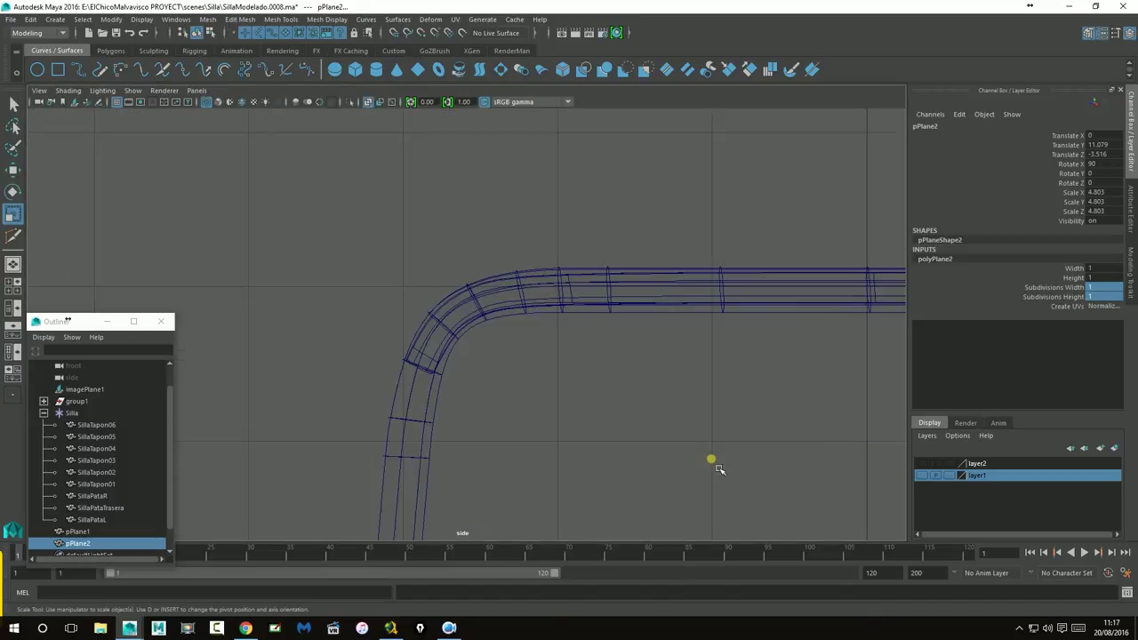
Step: In the side view, rotate pPlane2 to about 84.9 on X to match the upright's lean
{"action": "scroll", "coordinate": [685, 407], "scroll_direction": "down", "scroll_amount": 4}
{"action": "scroll", "coordinate": [686, 406], "scroll_direction": "down", "scroll_amount": 2}
{"action": "scroll", "coordinate": [727, 265], "scroll_direction": "up", "scroll_amount": 3}
{"action": "scroll", "coordinate": [755, 363], "scroll_direction": "up", "scroll_amount": 3}
{"action": "middle_click_drag", "start_coordinate": [602, 383], "coordinate": [600, 338], "text": "alt"}
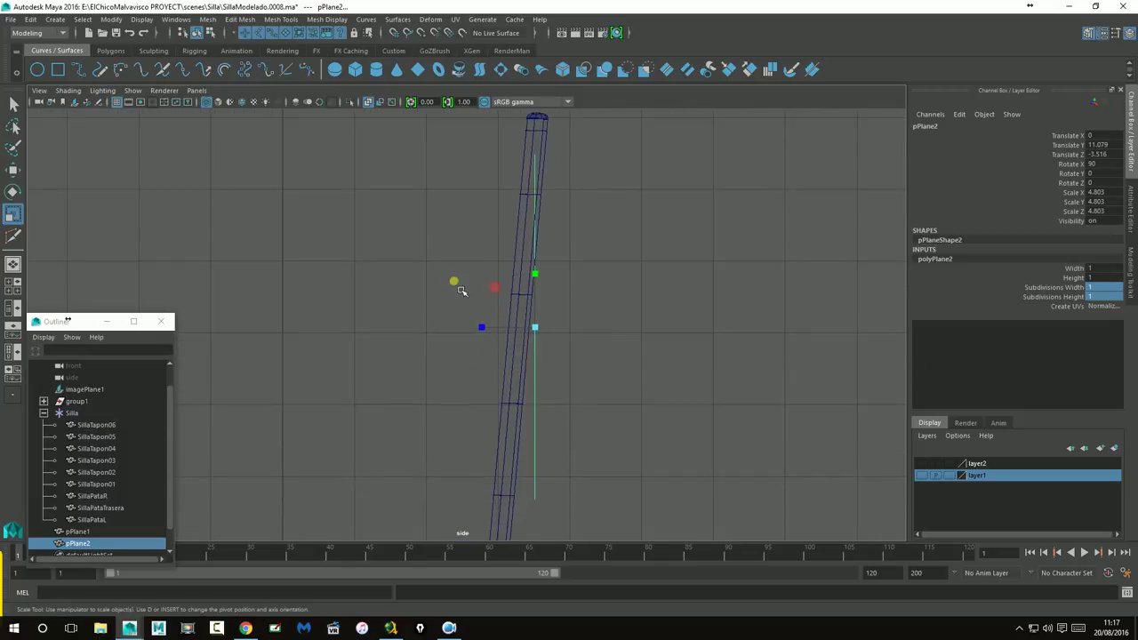
{"action": "key", "text": "space"}
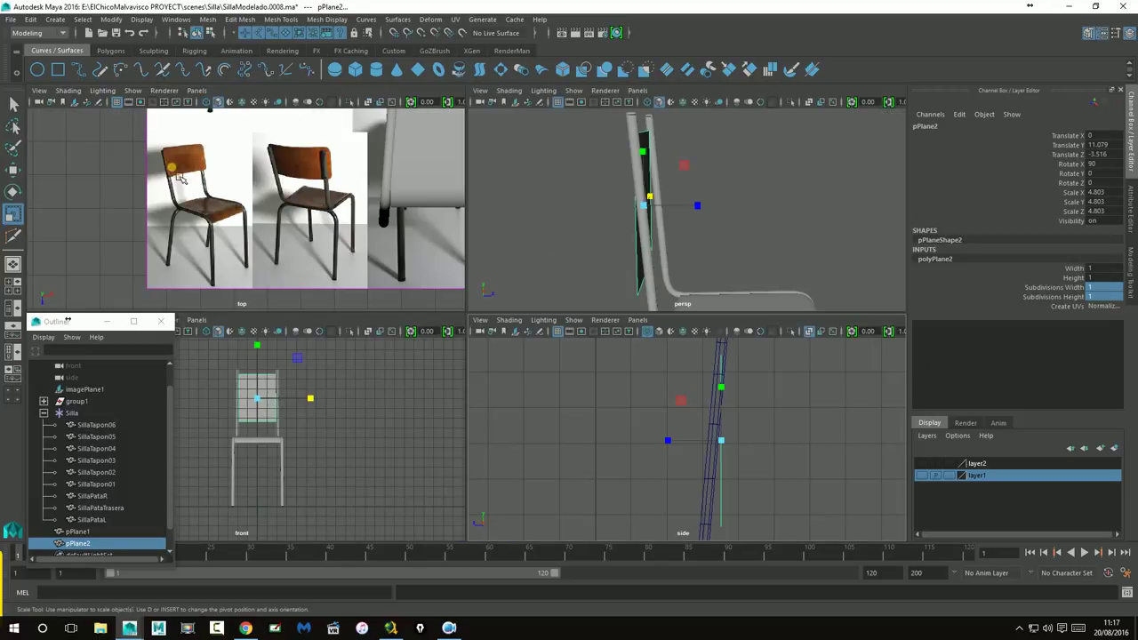
{"action": "key", "text": "space"}
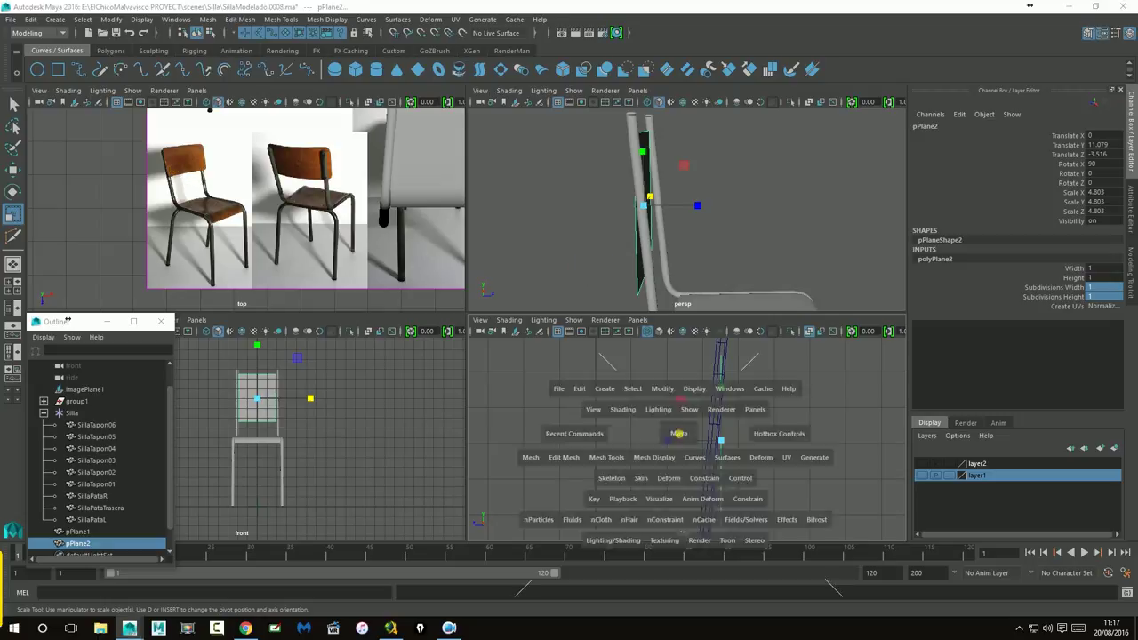
{"action": "left_click", "coordinate": [16, 197]}
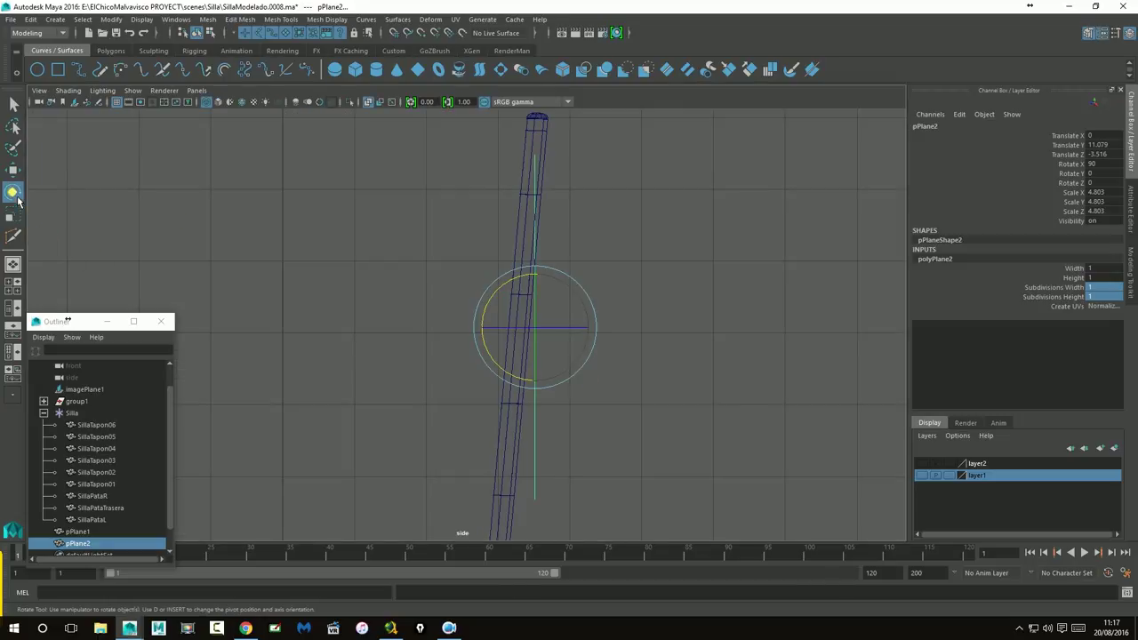
{"action": "left_click_drag", "start_coordinate": [513, 379], "coordinate": [511, 381]}
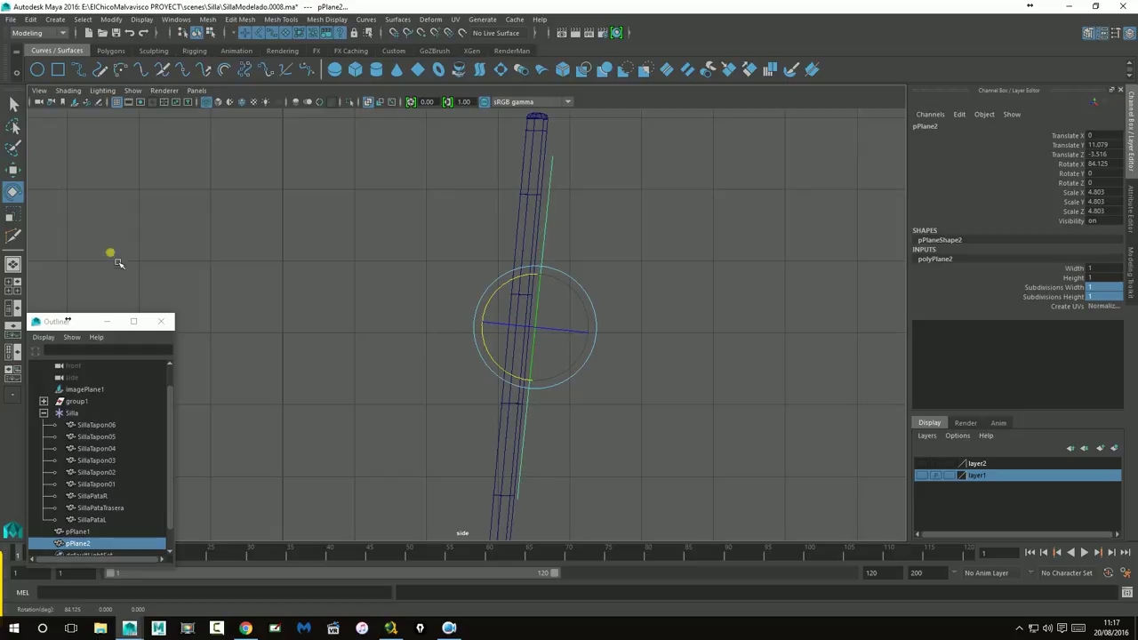
Step: Slide the tilted plane toward the back upright and line it up
{"action": "left_click", "coordinate": [14, 168]}
{"action": "left_click_drag", "start_coordinate": [457, 322], "coordinate": [481, 334]}
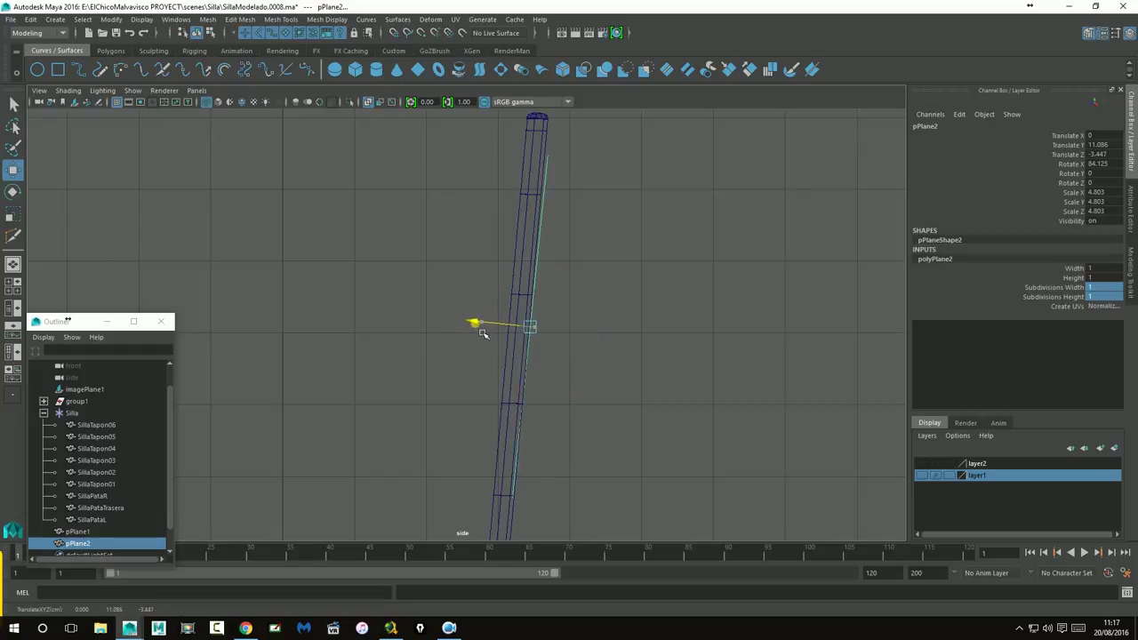
{"action": "scroll", "coordinate": [501, 342], "scroll_direction": "up", "scroll_amount": 2}
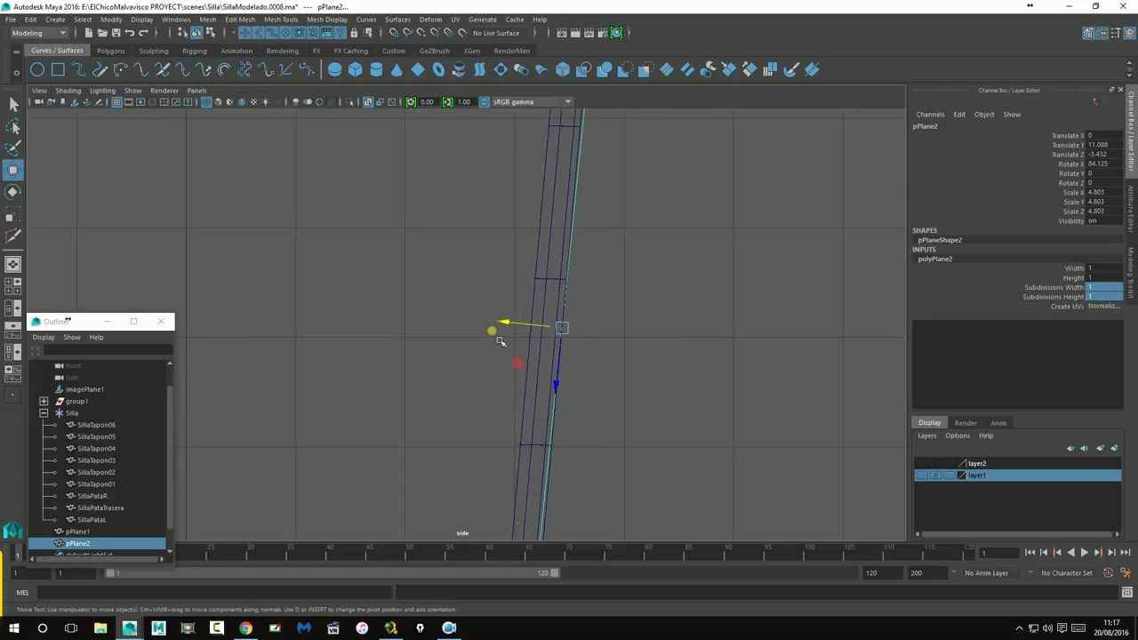
{"action": "left_click", "coordinate": [12, 191]}
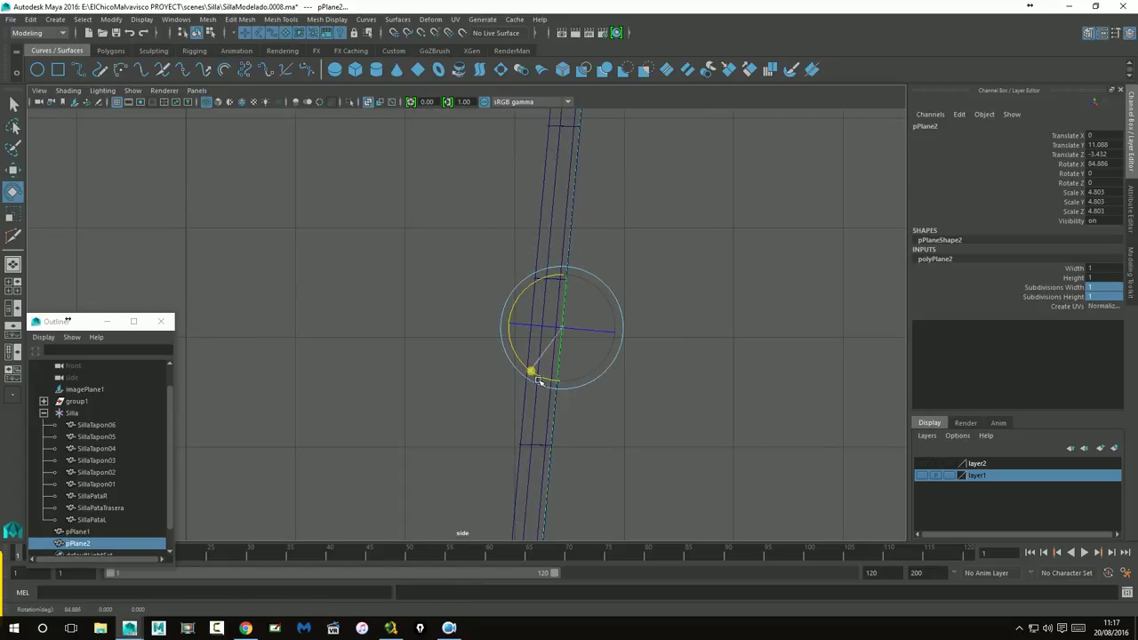
{"action": "scroll", "coordinate": [680, 331], "scroll_direction": "down", "scroll_amount": 3}
{"action": "scroll", "coordinate": [680, 330], "scroll_direction": "up", "scroll_amount": 2}
{"action": "left_click", "coordinate": [13, 168]}
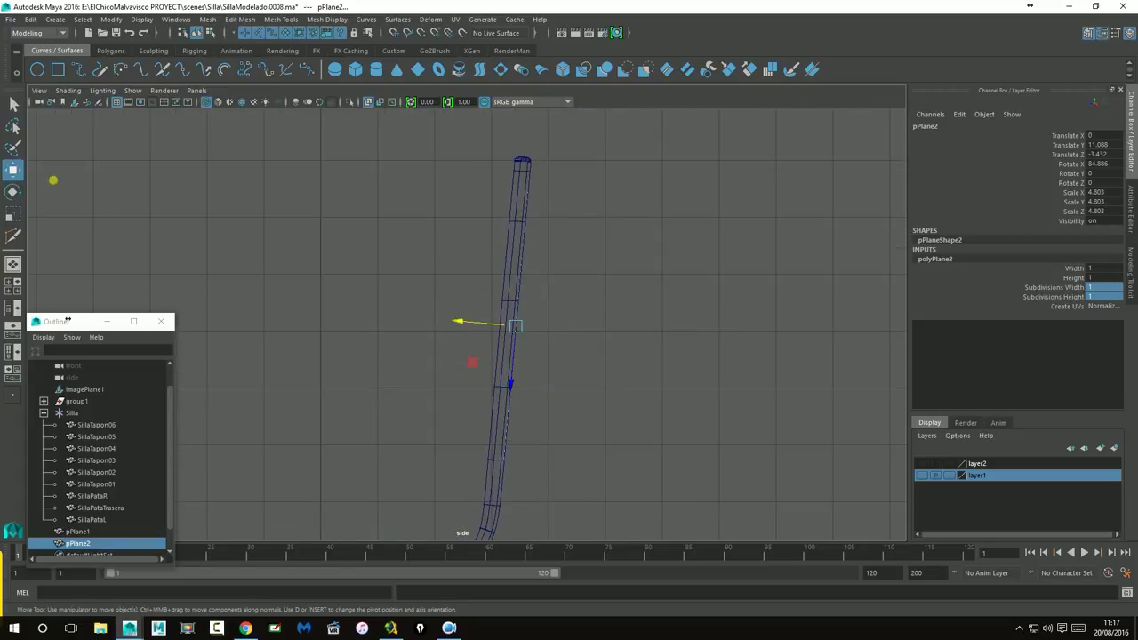
{"action": "left_click_drag", "start_coordinate": [463, 329], "coordinate": [457, 330]}
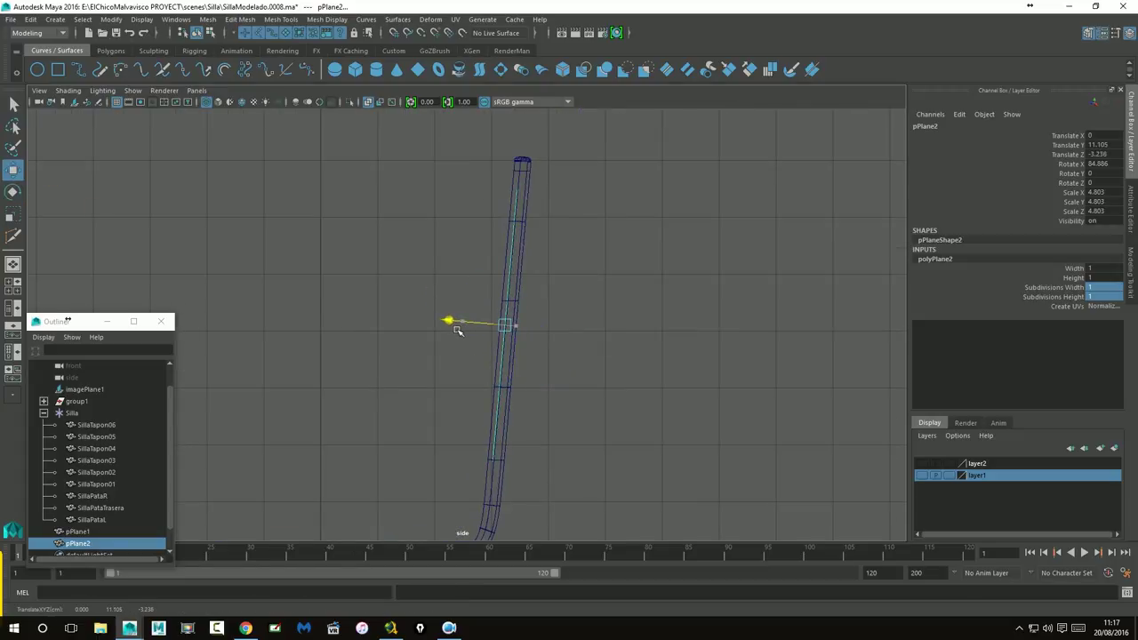
Step: Nudge the plane closer to the upright along Z in the side view
{"action": "key", "text": "space"}
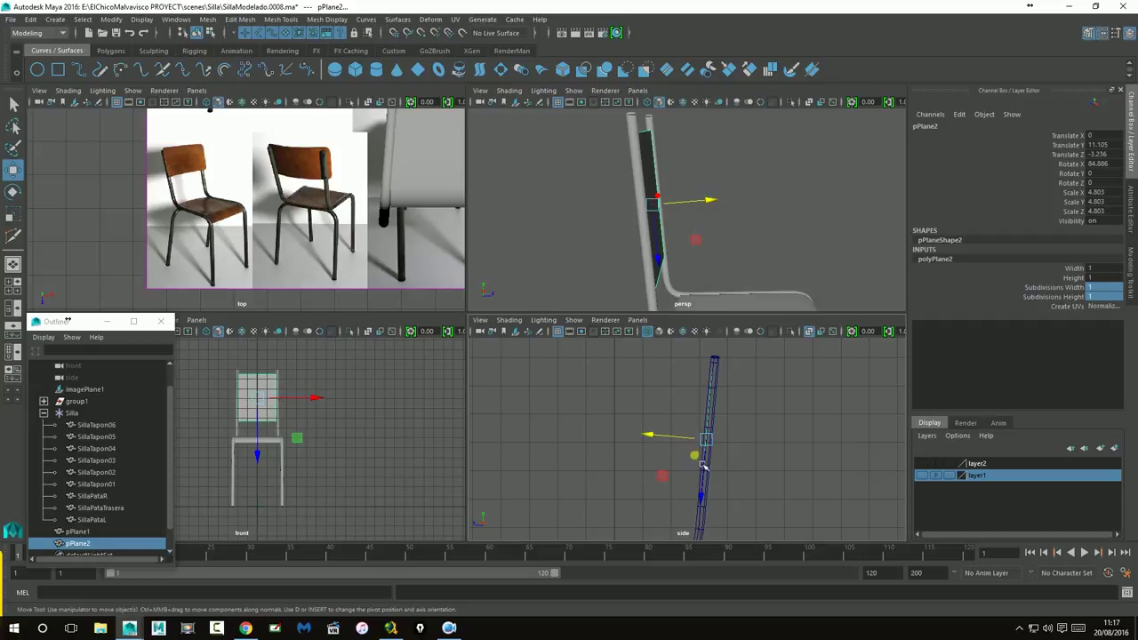
{"action": "key", "text": "space"}
{"action": "scroll", "coordinate": [432, 361], "scroll_direction": "up", "scroll_amount": 2}
{"action": "scroll", "coordinate": [480, 344], "scroll_direction": "up", "scroll_amount": 3}
{"action": "left_click_drag", "start_coordinate": [493, 332], "coordinate": [480, 332]}
{"action": "left_click_drag", "start_coordinate": [480, 333], "coordinate": [478, 330]}
Step: Check the plane's placement in the perspective view and against the top-view reference photos
{"action": "key", "text": "space"}
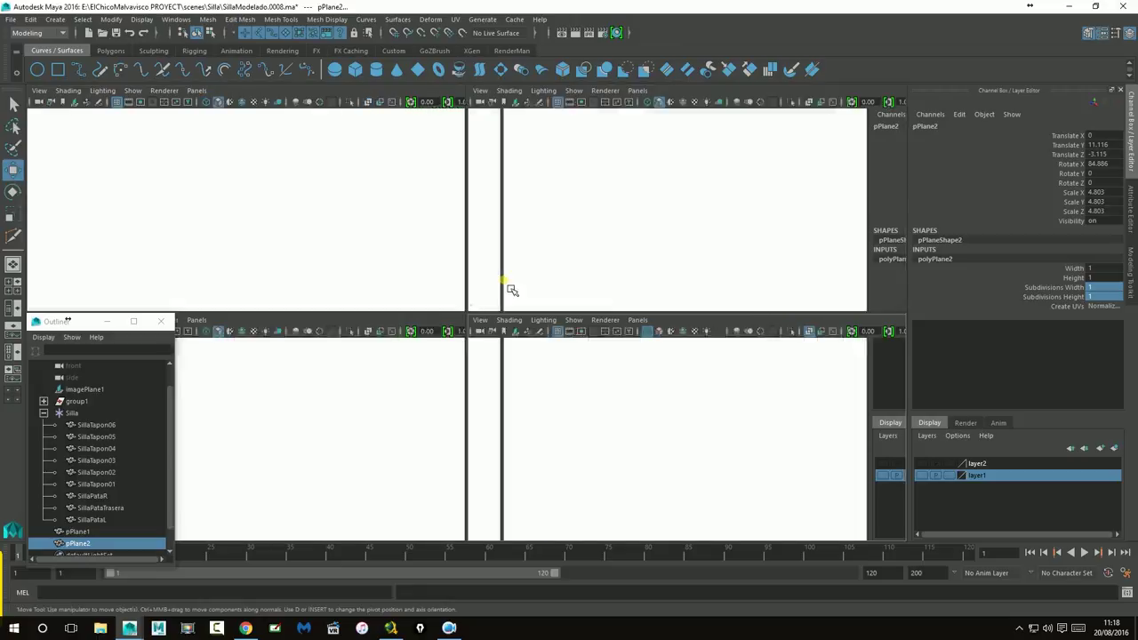
{"action": "key", "text": "space"}
{"action": "key", "text": "f"}
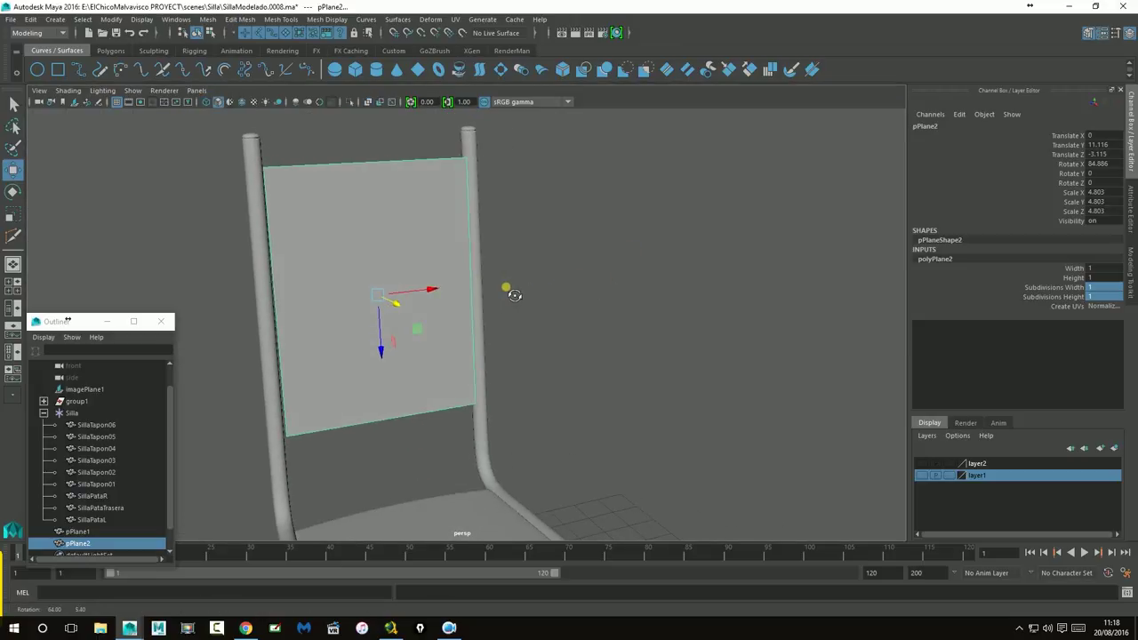
{"action": "key", "text": "space"}
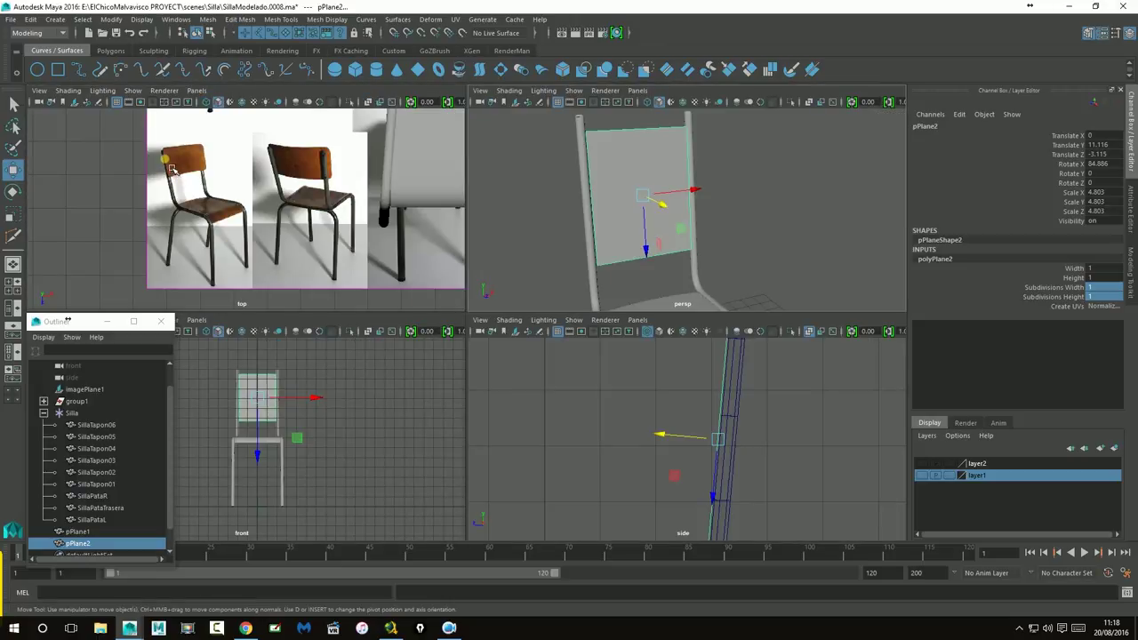
{"action": "key", "text": "space"}
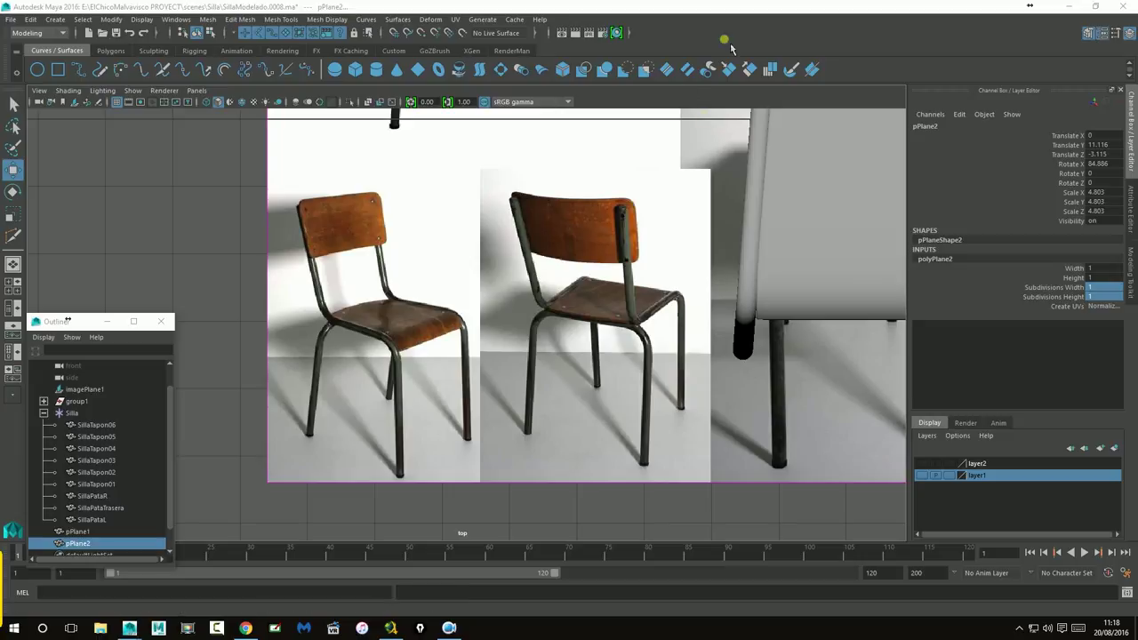
{"action": "key", "text": "space"}
{"action": "key", "text": "space"}
Step: Raise the plane to about Translate Y 11.933 and pull its bottom edge up to shorten it
{"action": "left_click_drag", "start_coordinate": [567, 238], "coordinate": [543, 273], "text": "alt"}
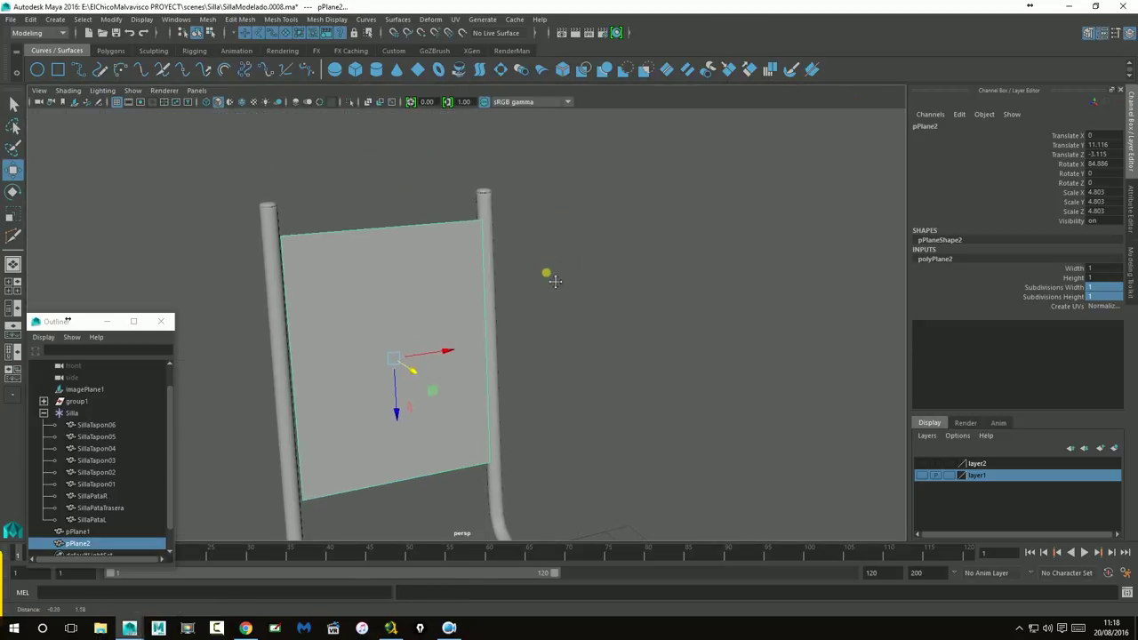
{"action": "mouse_move", "coordinate": [400, 420]}
{"action": "left_mouse_down"}
{"action": "mouse_move", "coordinate": [402, 404]}
{"action": "mouse_move", "coordinate": [381, 393]}
{"action": "left_mouse_up"}
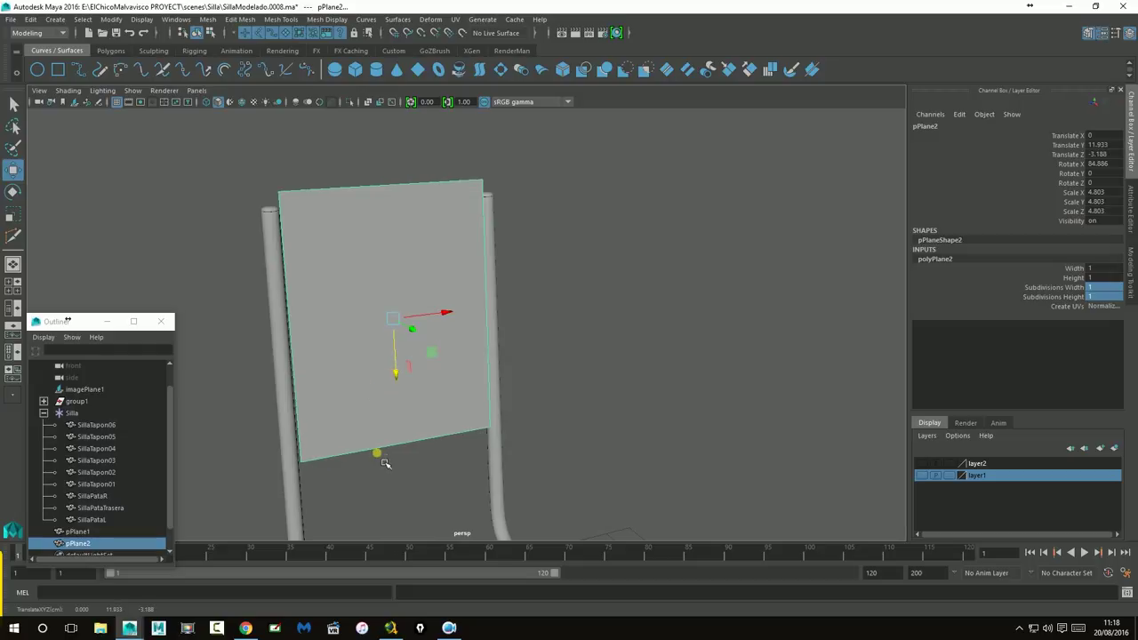
{"action": "right_click_drag", "start_coordinate": [384, 463], "coordinate": [376, 261]}
{"action": "left_click", "coordinate": [407, 448]}
{"action": "mouse_move", "coordinate": [413, 454]}
{"action": "left_mouse_down", "text": "alt"}
{"action": "mouse_move", "coordinate": [426, 447]}
{"action": "mouse_move", "coordinate": [458, 473]}
{"action": "mouse_move", "coordinate": [500, 468]}
{"action": "left_mouse_up", "text": "alt"}
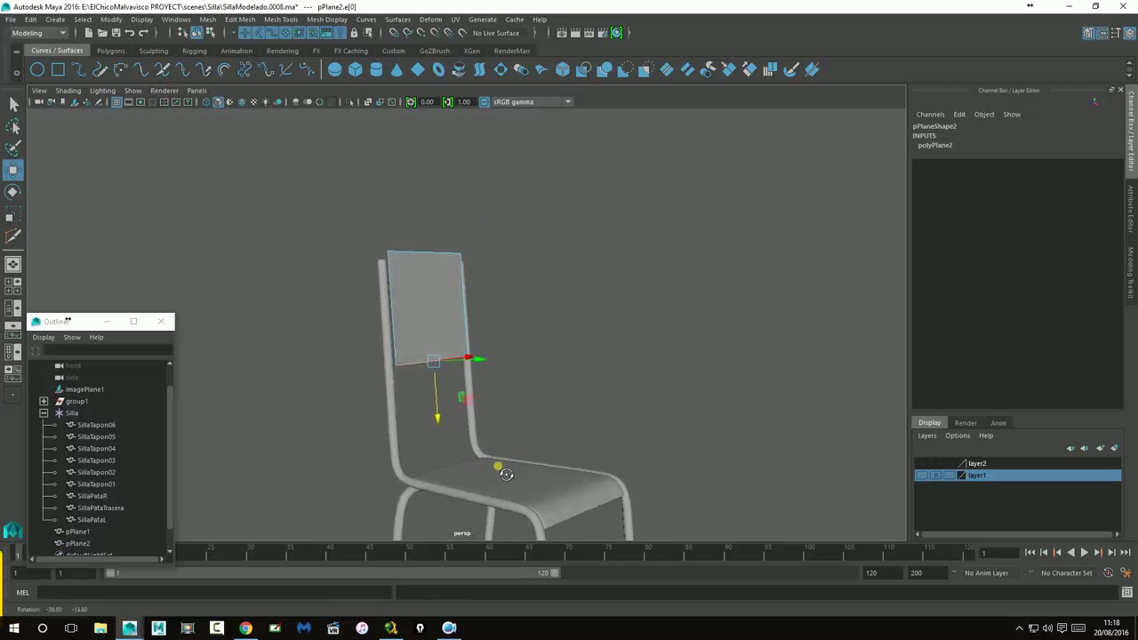
Step: Select the backrest's left and right edges and scale them to widen the backrest
{"action": "left_click", "coordinate": [447, 424]}
{"action": "left_click", "coordinate": [388, 320]}
{"action": "left_click_drag", "start_coordinate": [500, 344], "coordinate": [484, 349], "text": "alt"}
{"action": "left_click", "coordinate": [484, 342], "text": "shift"}
{"action": "left_click", "coordinate": [13, 214]}
{"action": "mouse_move", "coordinate": [485, 304]}
{"action": "left_mouse_down"}
{"action": "mouse_move", "coordinate": [503, 303]}
{"action": "mouse_move", "coordinate": [534, 364]}
{"action": "mouse_move", "coordinate": [635, 368]}
{"action": "mouse_move", "coordinate": [691, 355]}
{"action": "left_mouse_up"}
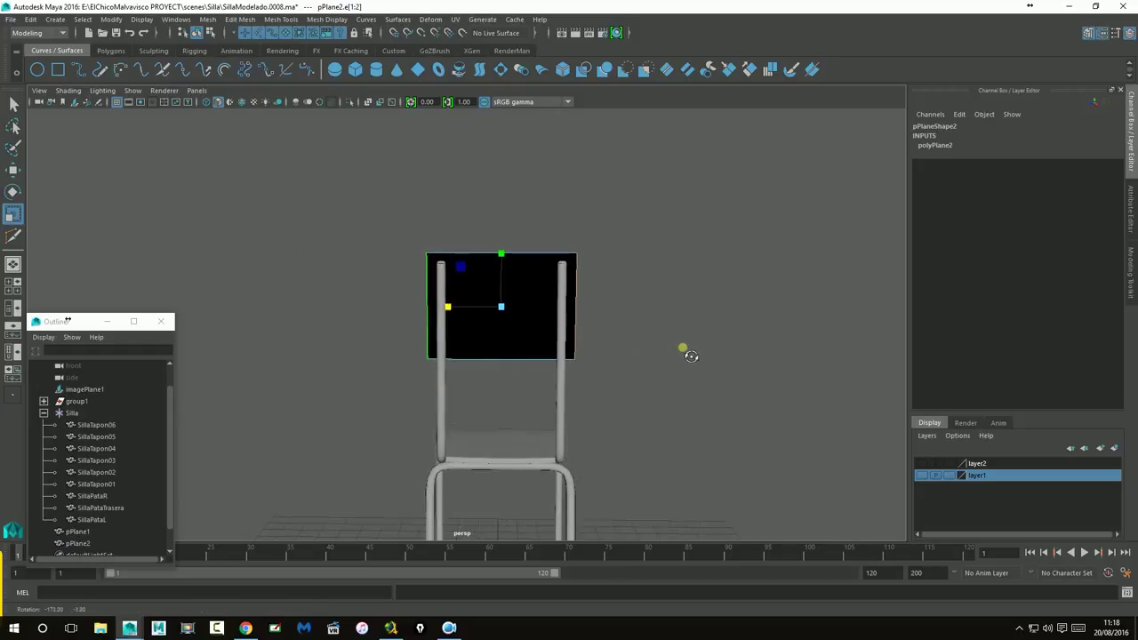
{"action": "left_click_drag", "start_coordinate": [447, 307], "coordinate": [457, 315]}
{"action": "mouse_move", "coordinate": [701, 412]}
{"action": "left_mouse_down", "text": "alt"}
{"action": "mouse_move", "coordinate": [382, 414]}
{"action": "mouse_move", "coordinate": [337, 401]}
{"action": "mouse_move", "coordinate": [379, 415]}
{"action": "left_mouse_up", "text": "alt"}
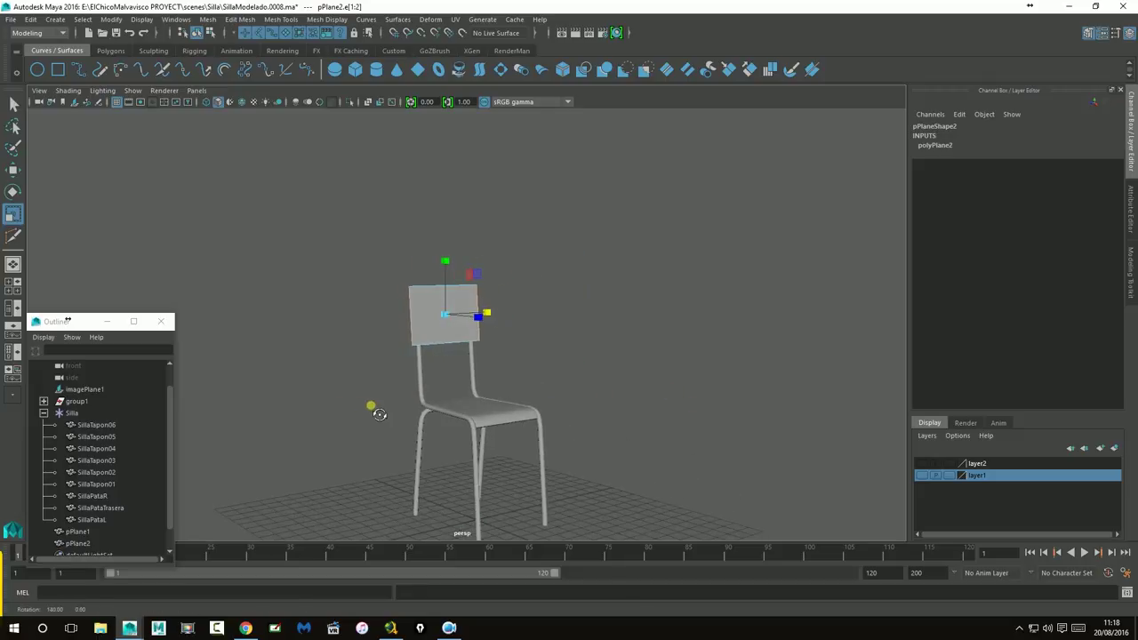
{"action": "left_click_drag", "start_coordinate": [452, 272], "coordinate": [455, 274]}
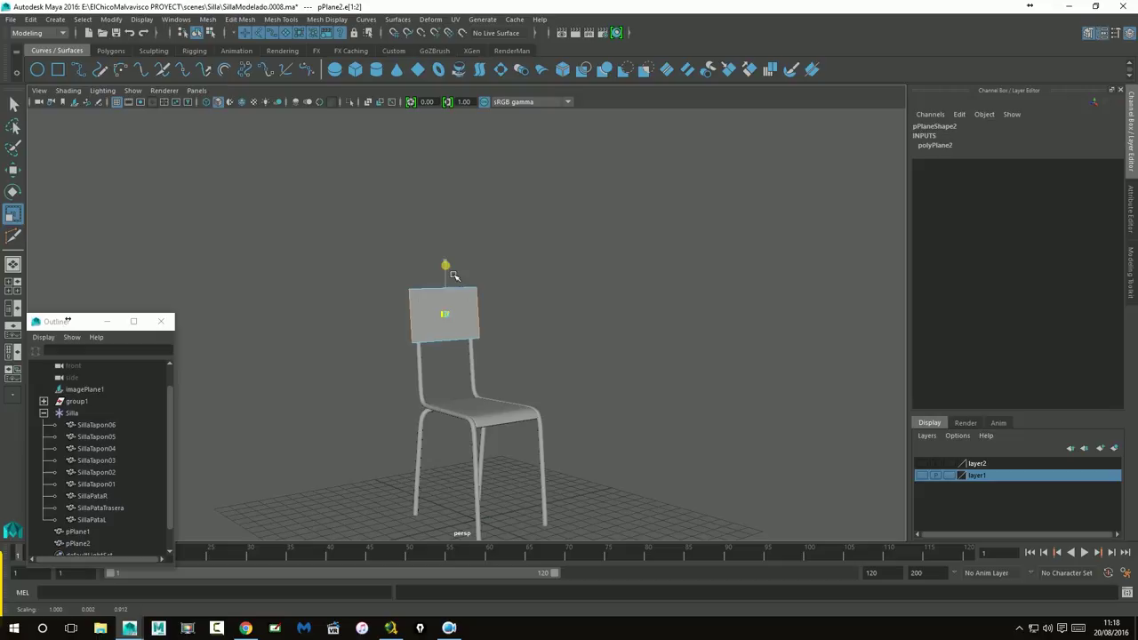
Step: Raise the backrest slightly to around Translate Y 12.665 and shift it against the rear legs
{"action": "left_click", "coordinate": [13, 169]}
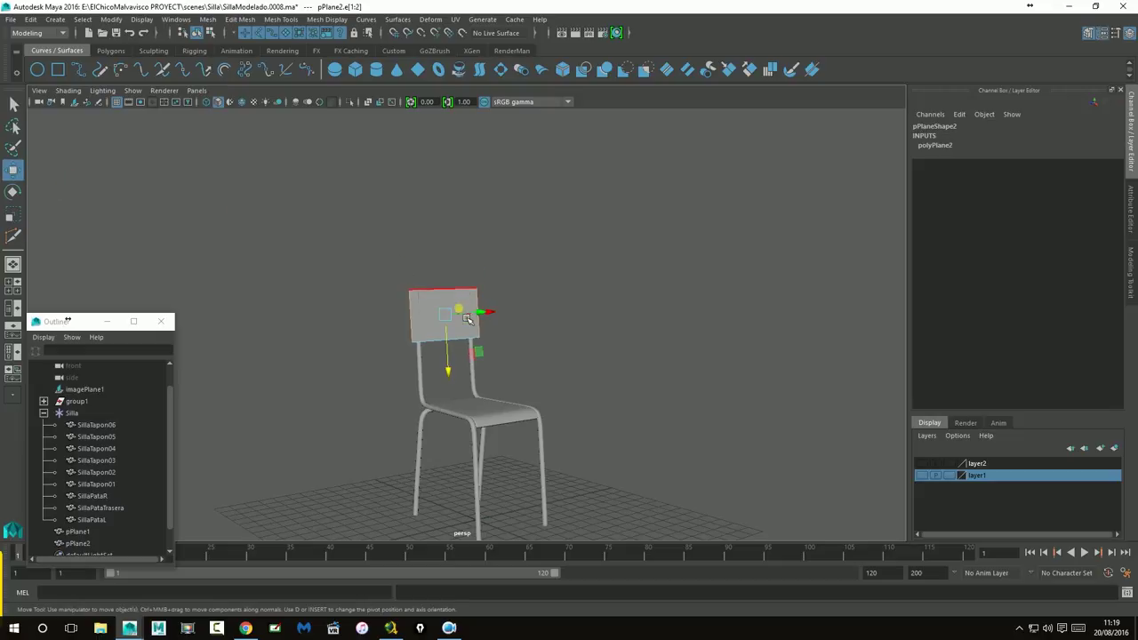
{"action": "left_click_drag", "start_coordinate": [449, 374], "coordinate": [450, 367]}
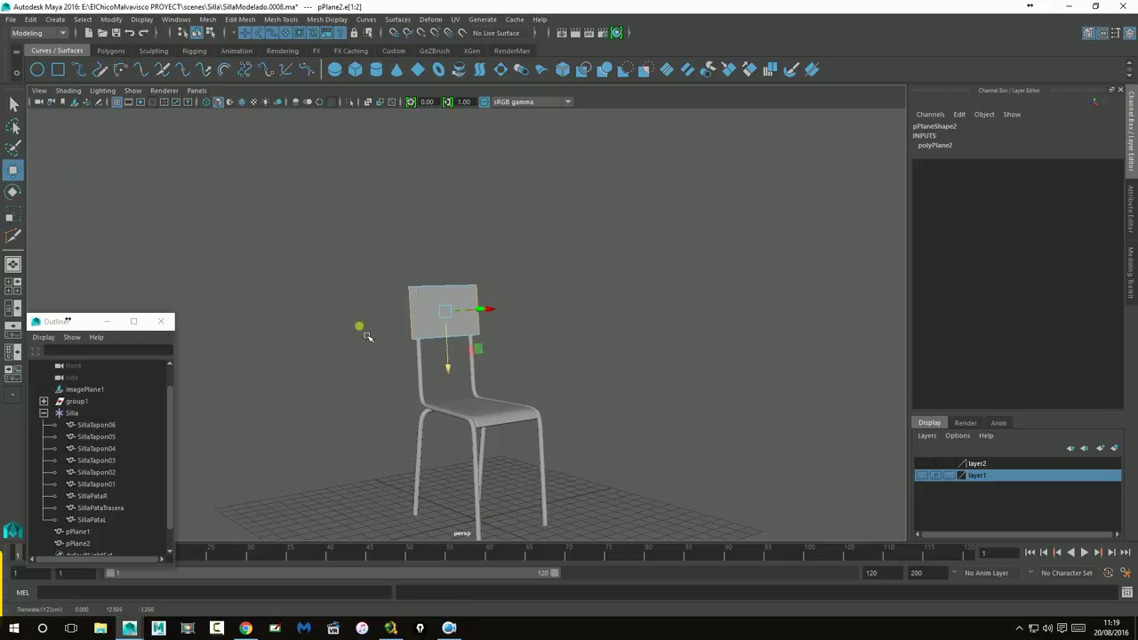
{"action": "right_click_drag", "start_coordinate": [367, 336], "coordinate": [838, 359], "text": "alt"}
{"action": "left_click_drag", "start_coordinate": [432, 436], "coordinate": [501, 449], "text": "alt"}
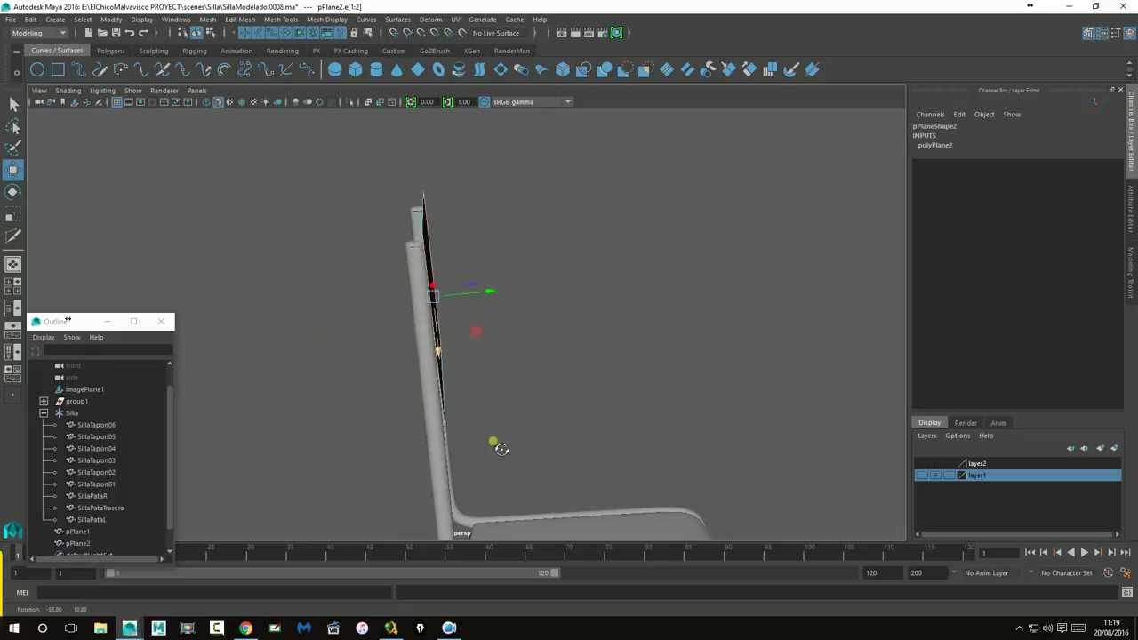
{"action": "left_click_drag", "start_coordinate": [500, 300], "coordinate": [503, 303]}
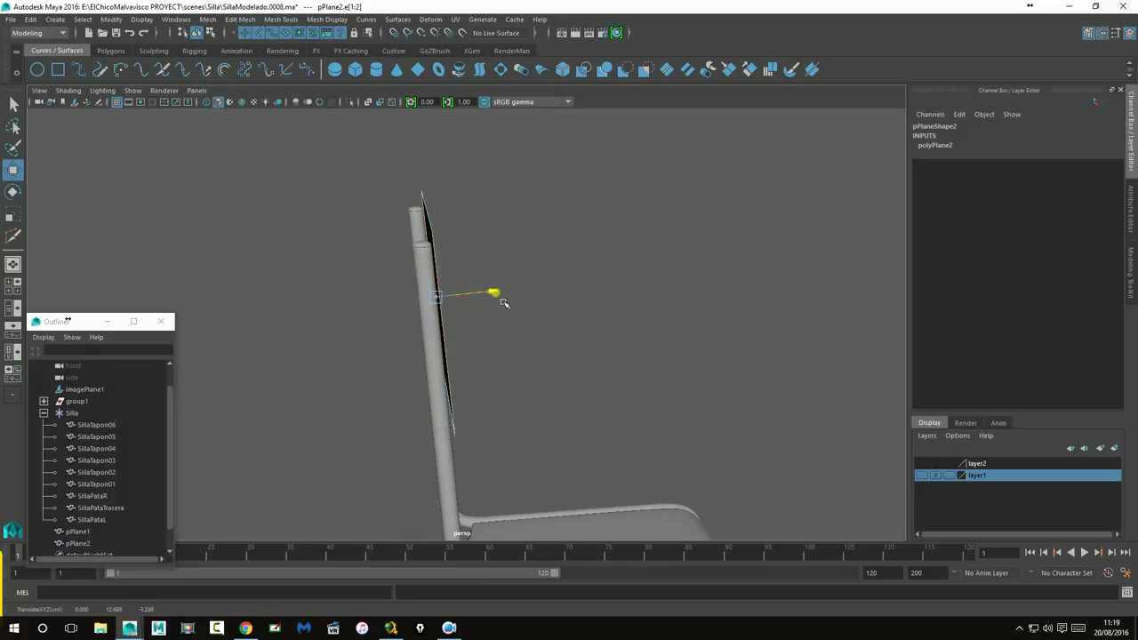
{"action": "key", "text": "space"}
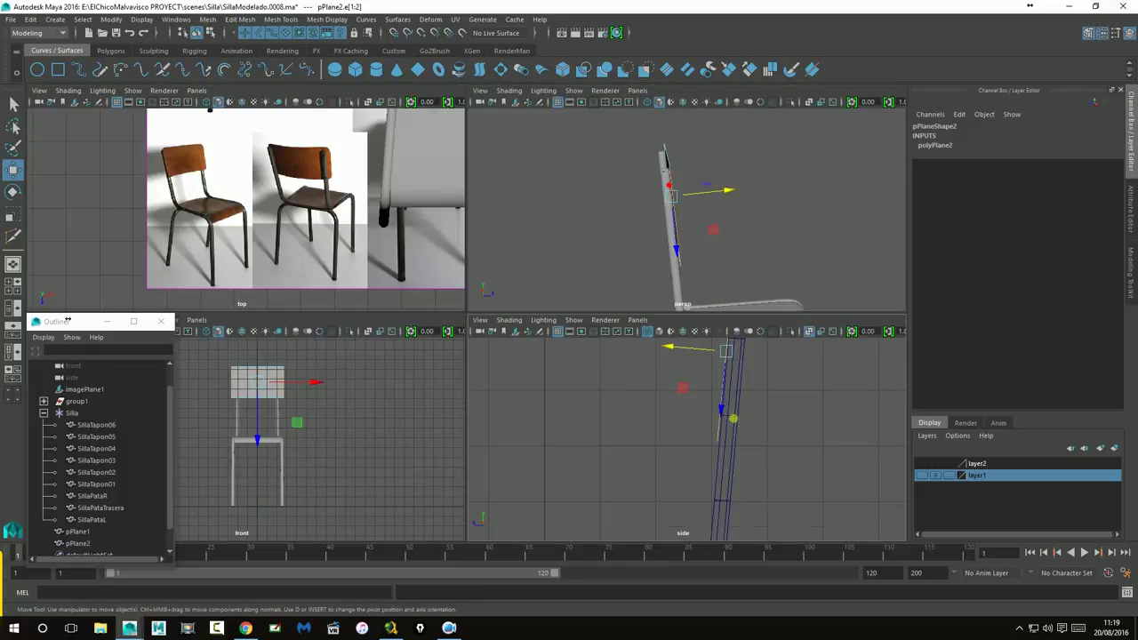
Step: In the side view, rotate pPlane2 to about 85.3 on X and nudge it against the leg
{"action": "key", "text": "space"}
{"action": "scroll", "coordinate": [551, 427], "scroll_direction": "up", "scroll_amount": 3}
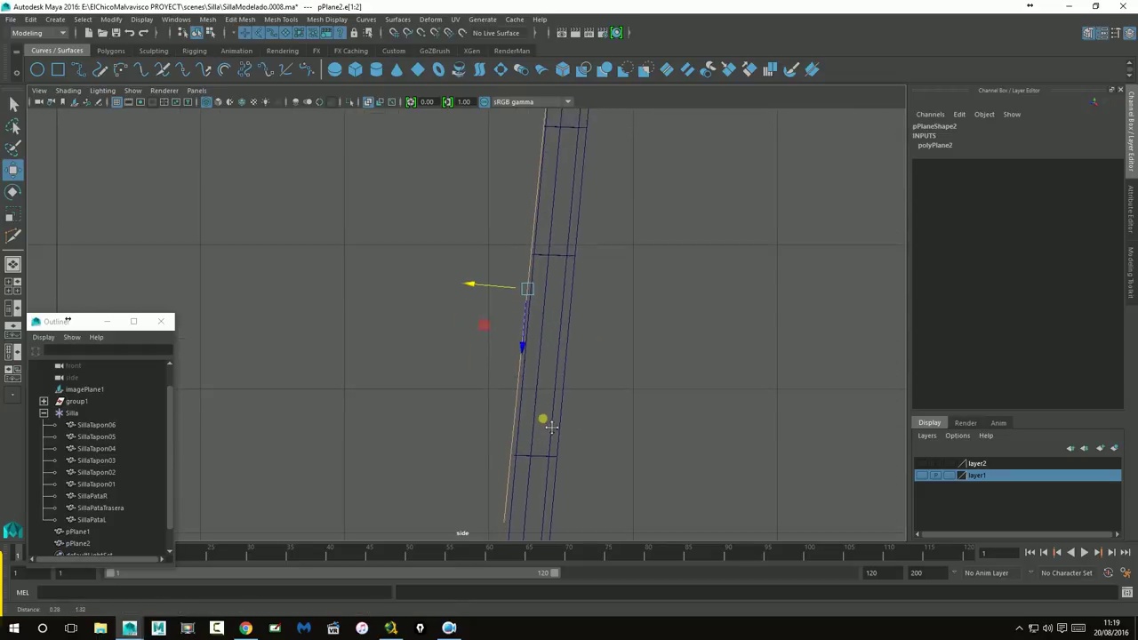
{"action": "left_click", "coordinate": [13, 189]}
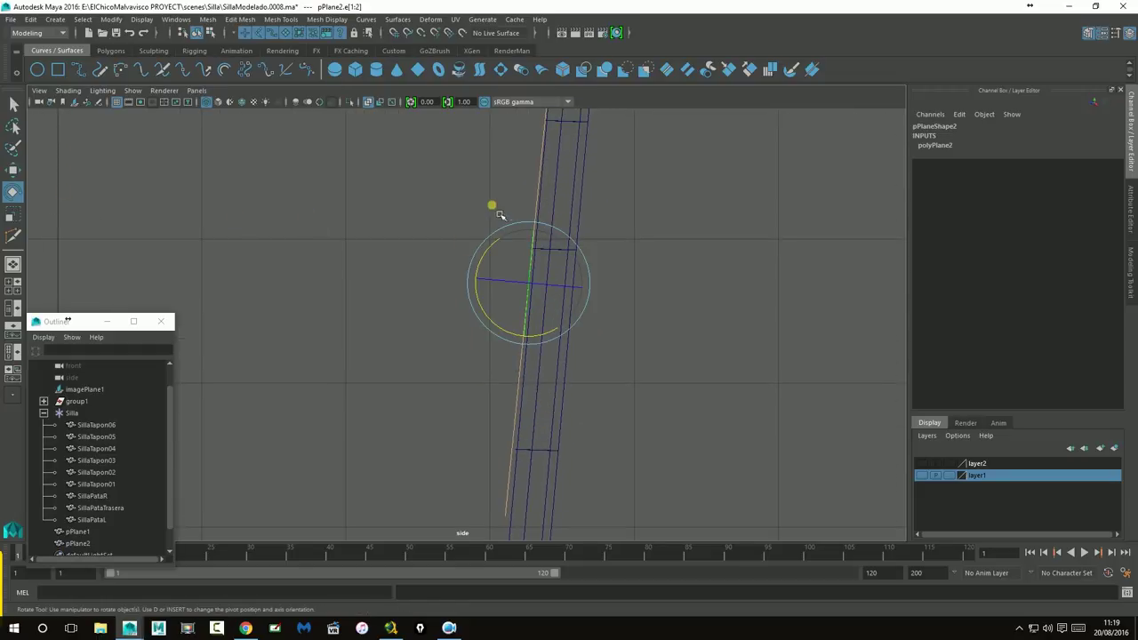
{"action": "right_click_drag", "start_coordinate": [545, 189], "coordinate": [589, 168]}
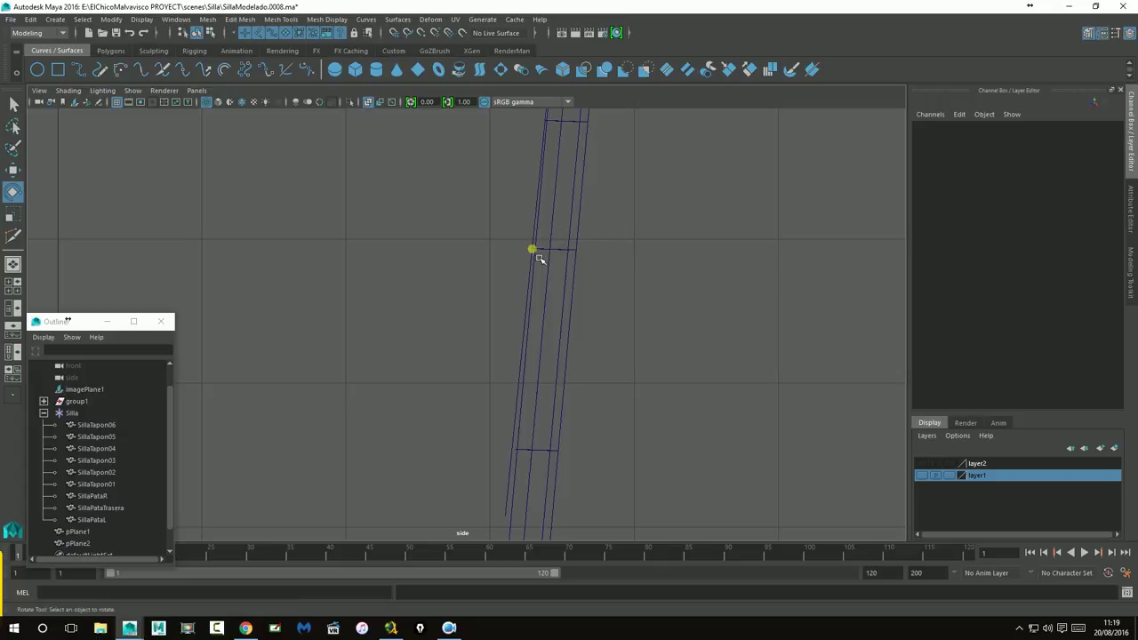
{"action": "left_click", "coordinate": [539, 258]}
{"action": "left_click_drag", "start_coordinate": [548, 354], "coordinate": [560, 357]}
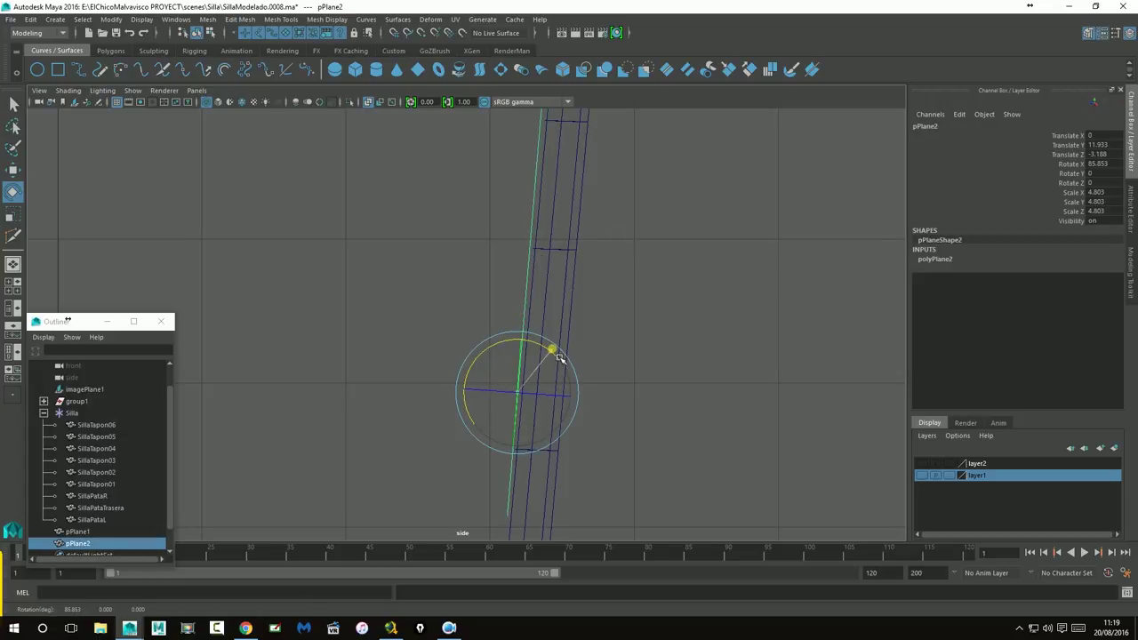
{"action": "key", "text": "w"}
{"action": "left_click_drag", "start_coordinate": [469, 400], "coordinate": [502, 362]}
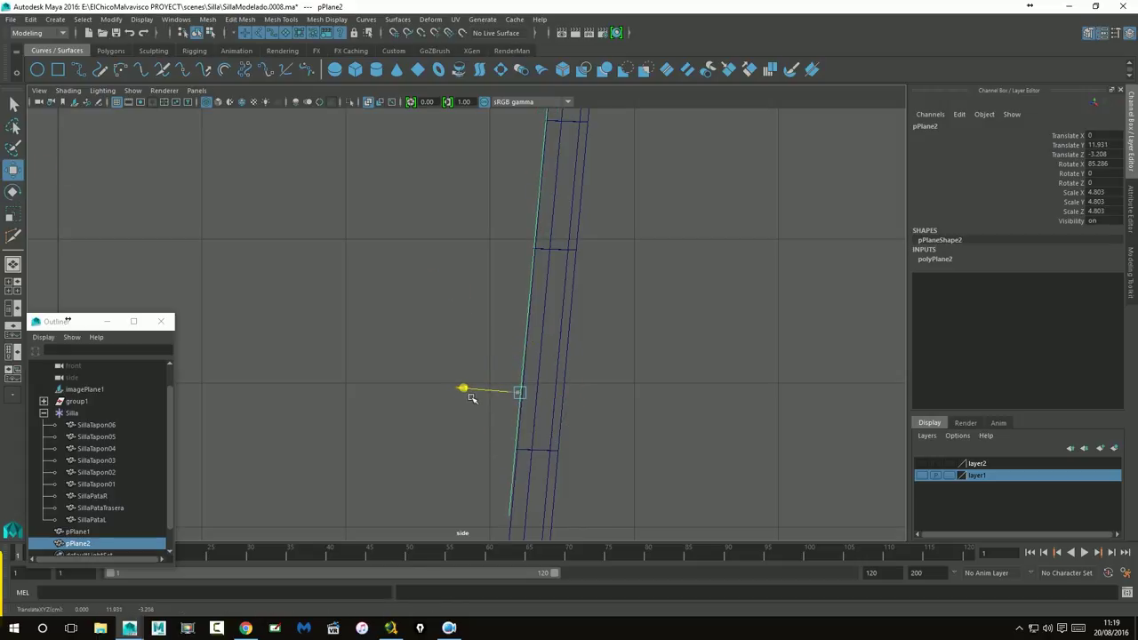
Step: With point snapping on, snap pPlane2's pivot to its bottom corner
{"action": "key", "text": "space"}
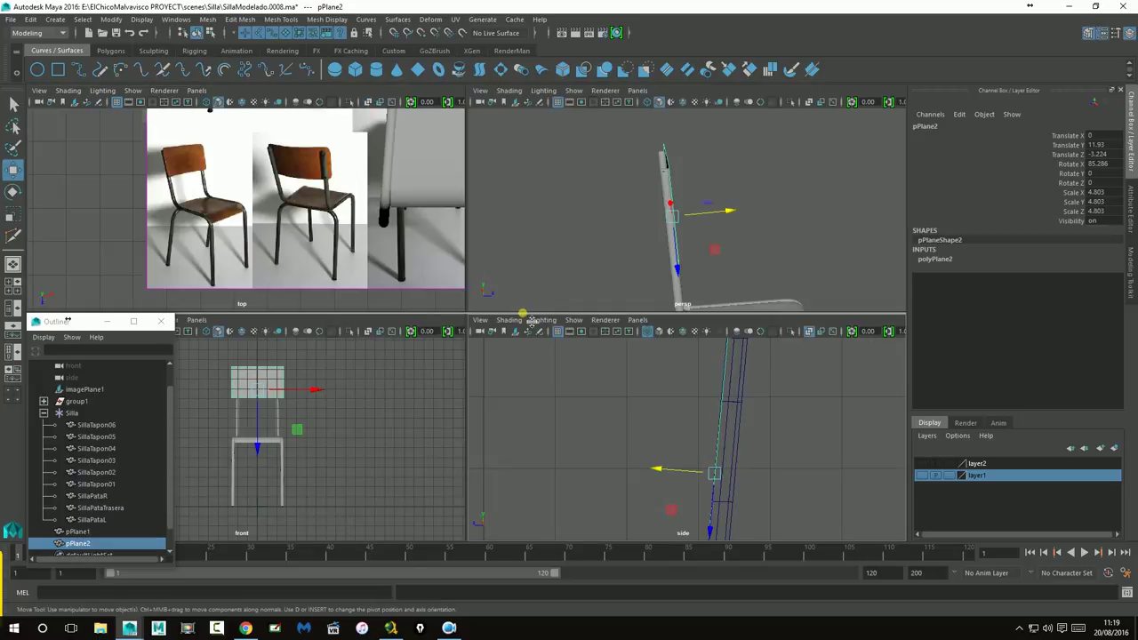
{"action": "key", "text": "space"}
{"action": "left_click_drag", "start_coordinate": [735, 282], "coordinate": [650, 294], "text": "alt"}
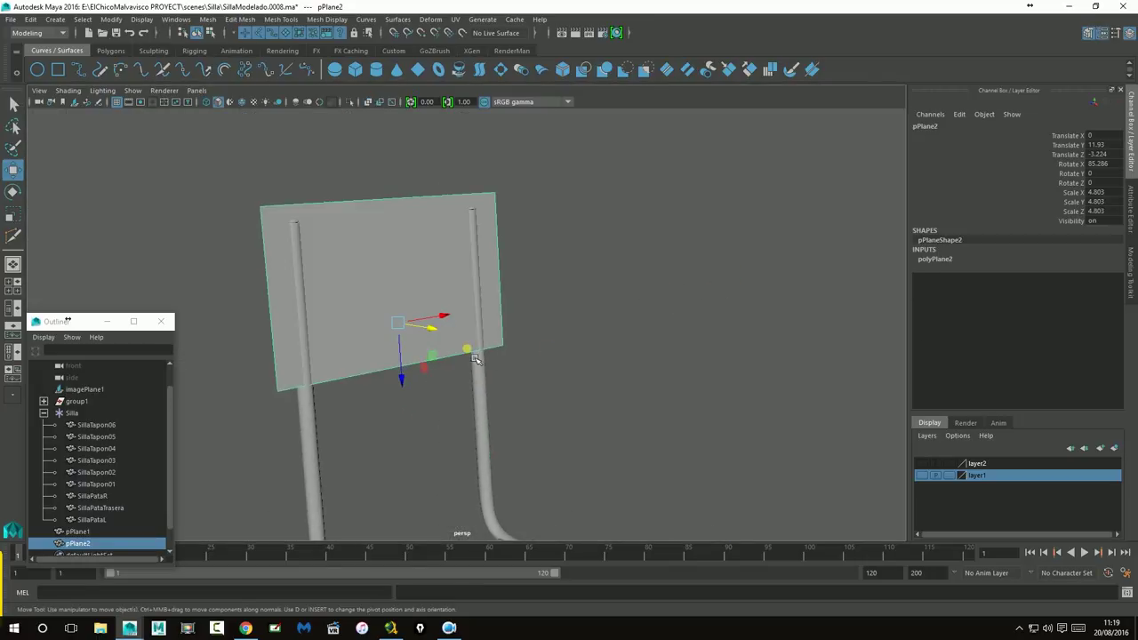
{"action": "right_click_drag", "start_coordinate": [465, 298], "coordinate": [483, 278]}
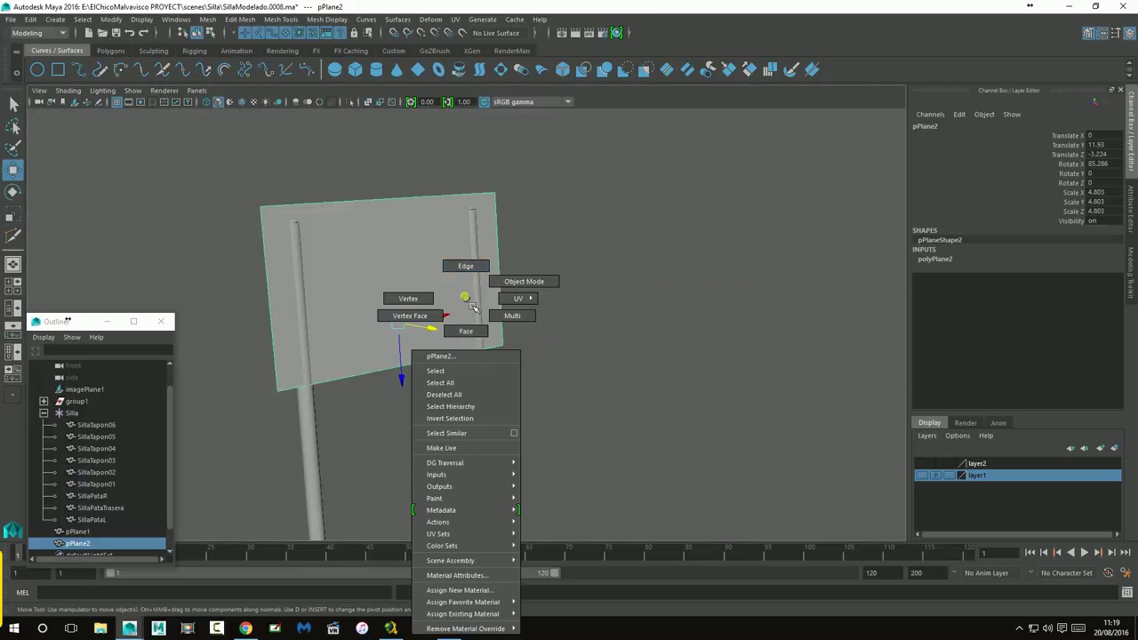
{"action": "left_click", "coordinate": [524, 281]}
{"action": "mouse_move", "coordinate": [315, 296]}
{"action": "left_mouse_down", "text": "alt"}
{"action": "mouse_move", "coordinate": [406, 277]}
{"action": "mouse_move", "coordinate": [370, 275]}
{"action": "left_mouse_up", "text": "alt"}
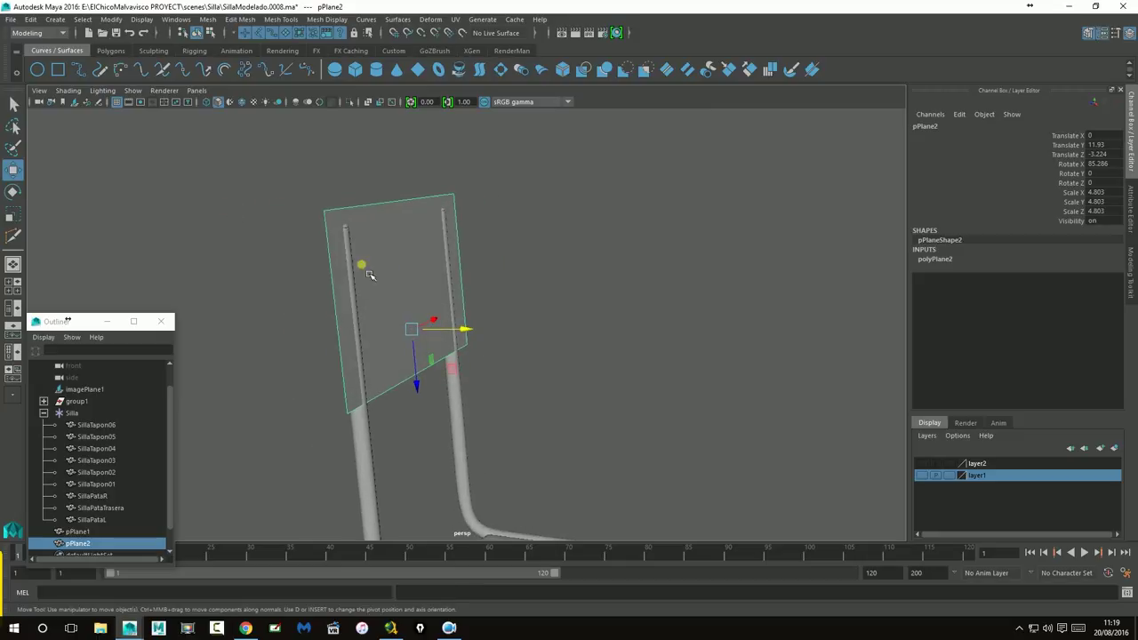
{"action": "left_click", "coordinate": [422, 33]}
{"action": "left_click_drag", "start_coordinate": [412, 329], "coordinate": [415, 375]}
{"action": "key", "text": "d"}
{"action": "key", "text": "space"}
{"action": "key", "text": "space"}
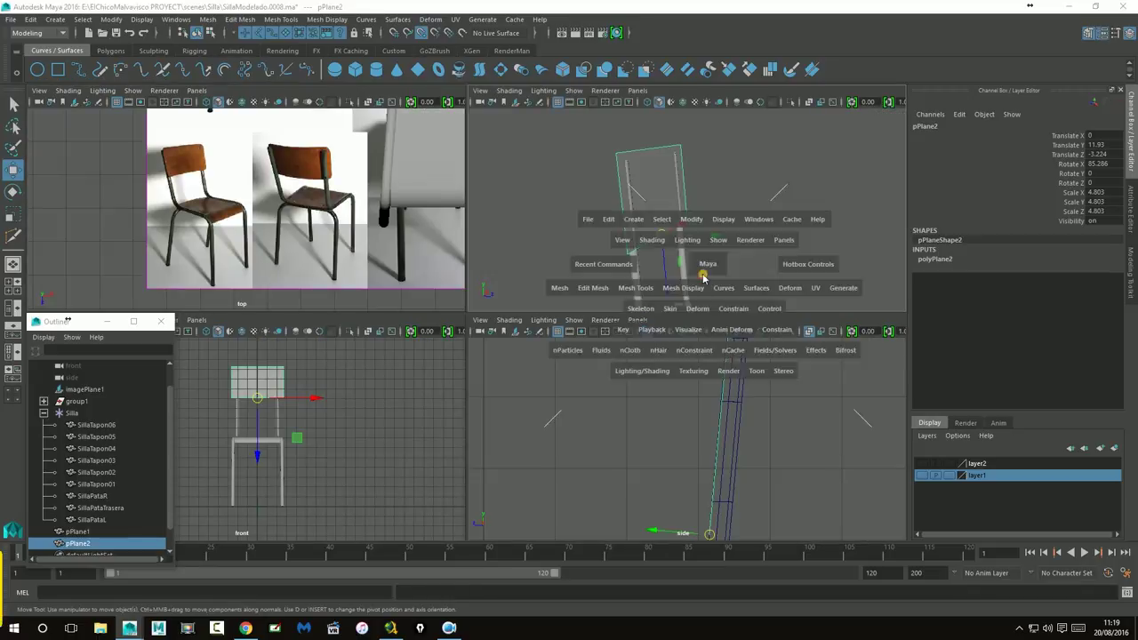
{"action": "left_click_drag", "start_coordinate": [577, 480], "coordinate": [575, 447], "text": "alt"}
{"action": "key", "text": "space"}
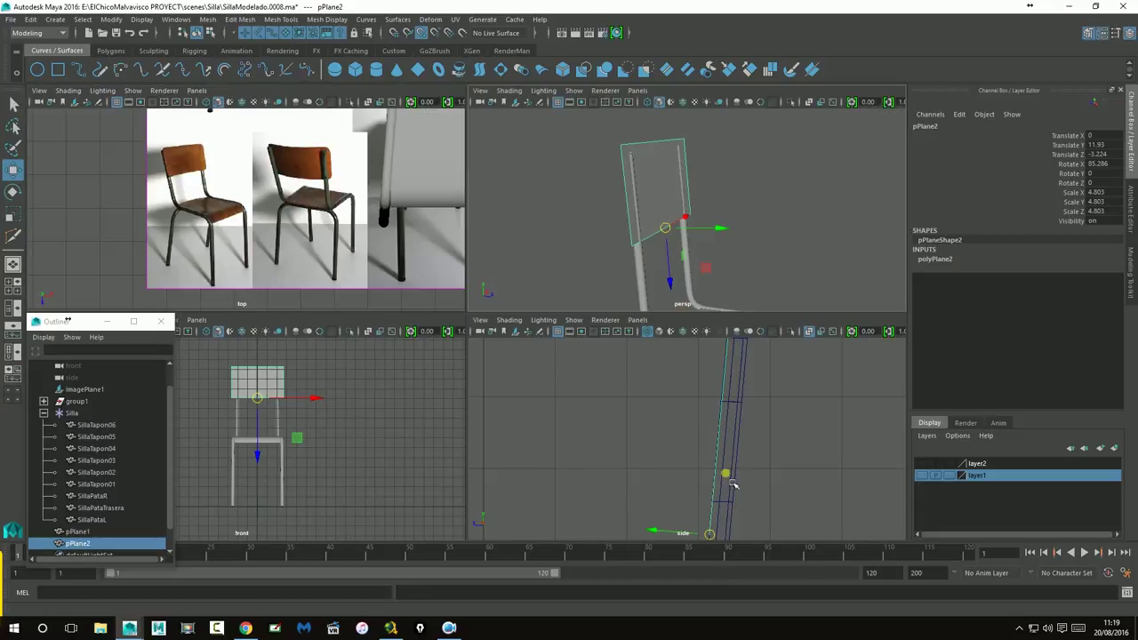
{"action": "key", "text": "space"}
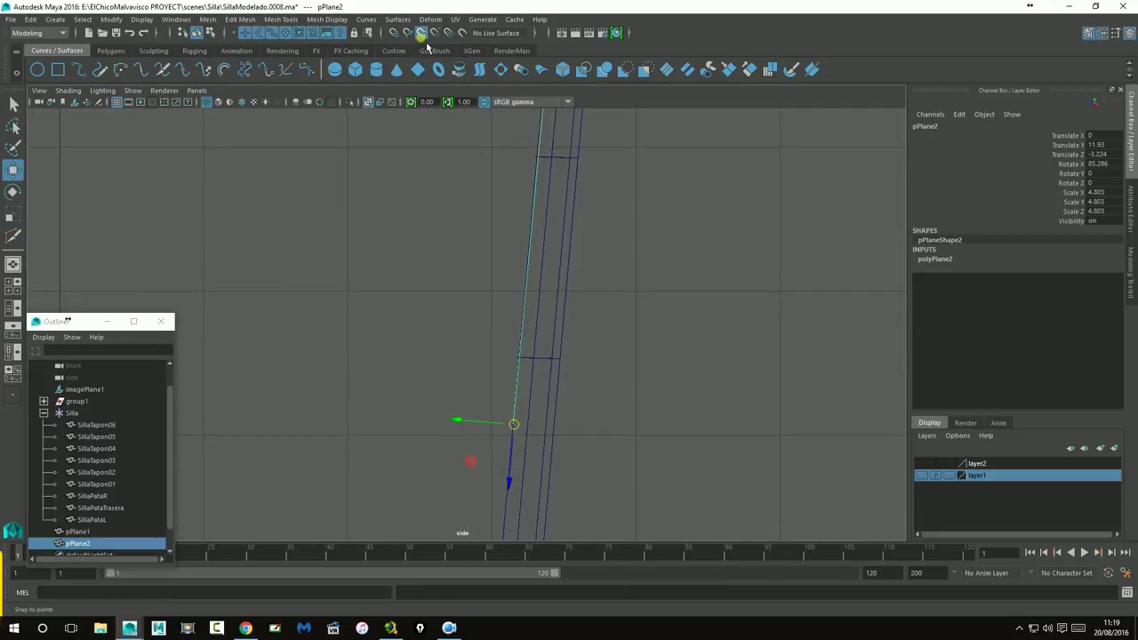
Step: Tilt pPlane2 slightly further back about its bottom pivot in the side view
{"action": "left_click", "coordinate": [13, 191]}
{"action": "middle_click_drag", "start_coordinate": [511, 431], "coordinate": [564, 445], "text": "alt"}
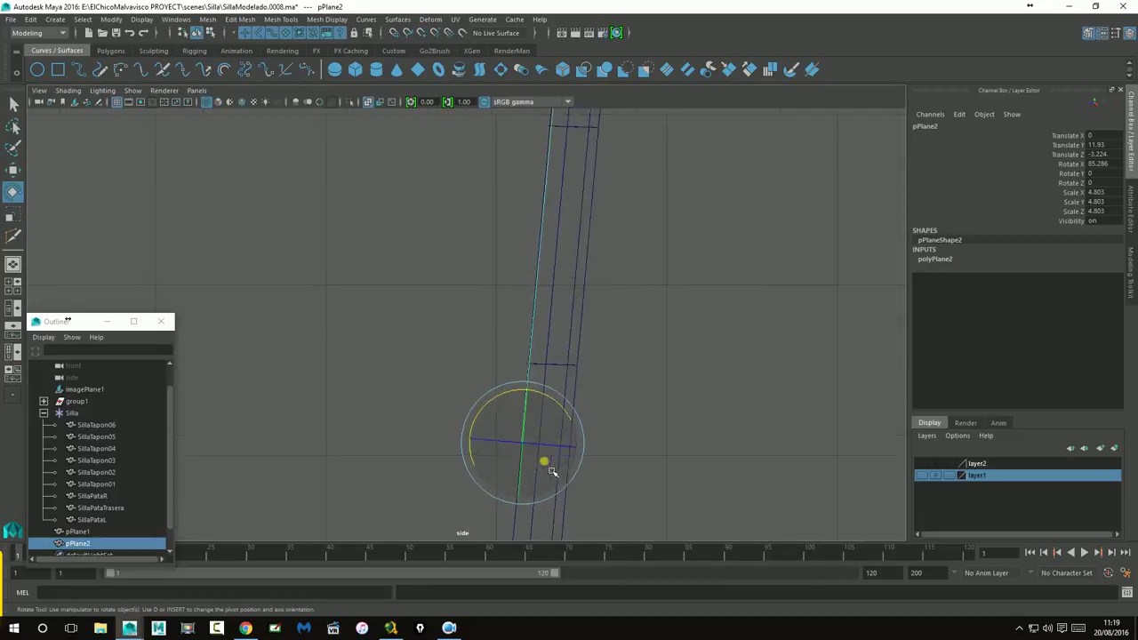
{"action": "scroll", "coordinate": [596, 447], "scroll_direction": "down", "scroll_amount": 3}
{"action": "scroll", "coordinate": [515, 294], "scroll_direction": "up", "scroll_amount": 2}
{"action": "scroll", "coordinate": [530, 313], "scroll_direction": "up", "scroll_amount": 2}
{"action": "left_click_drag", "start_coordinate": [532, 347], "coordinate": [679, 150]}
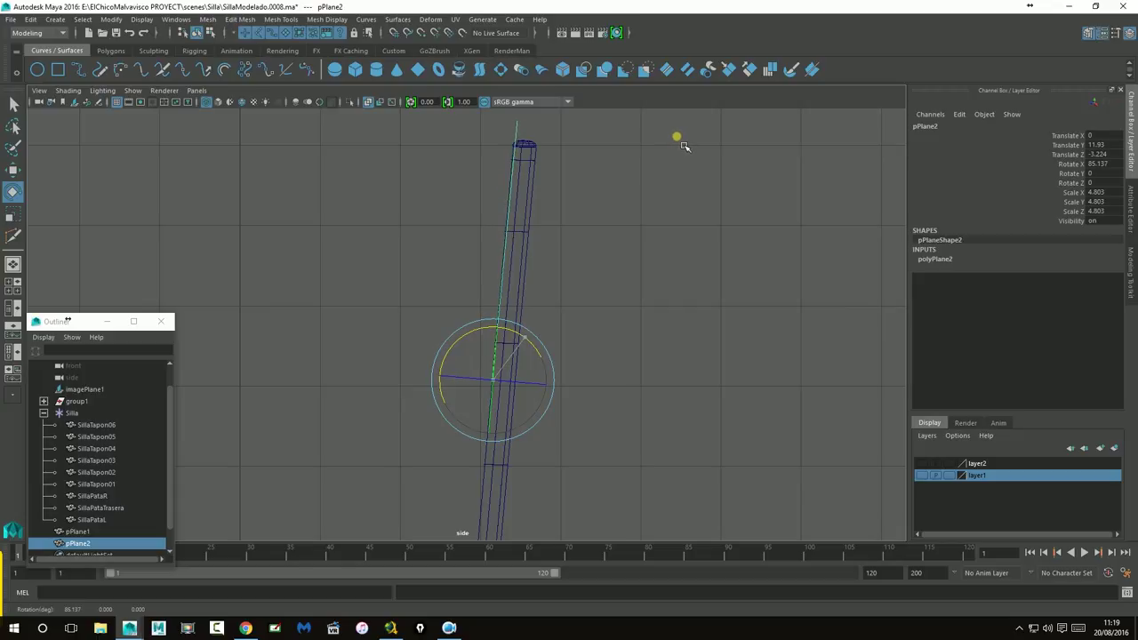
{"action": "key", "text": "w"}
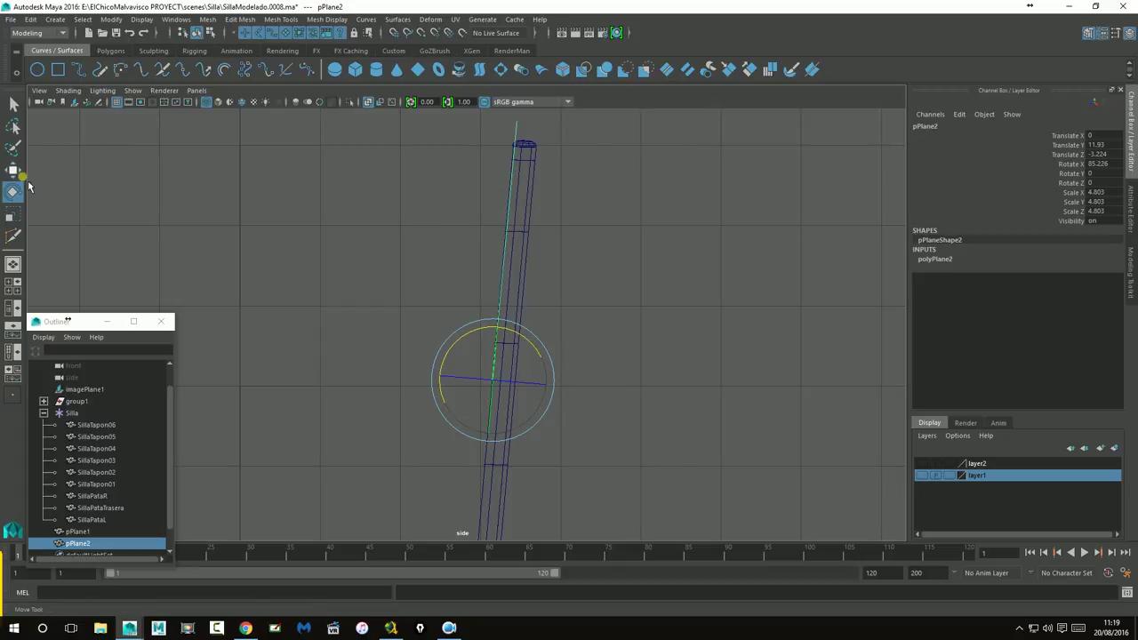
{"action": "left_click", "coordinate": [382, 265]}
Step: Reselect pPlane2 and slide it slightly toward the rear leg
{"action": "key", "text": "space"}
{"action": "key", "text": "space"}
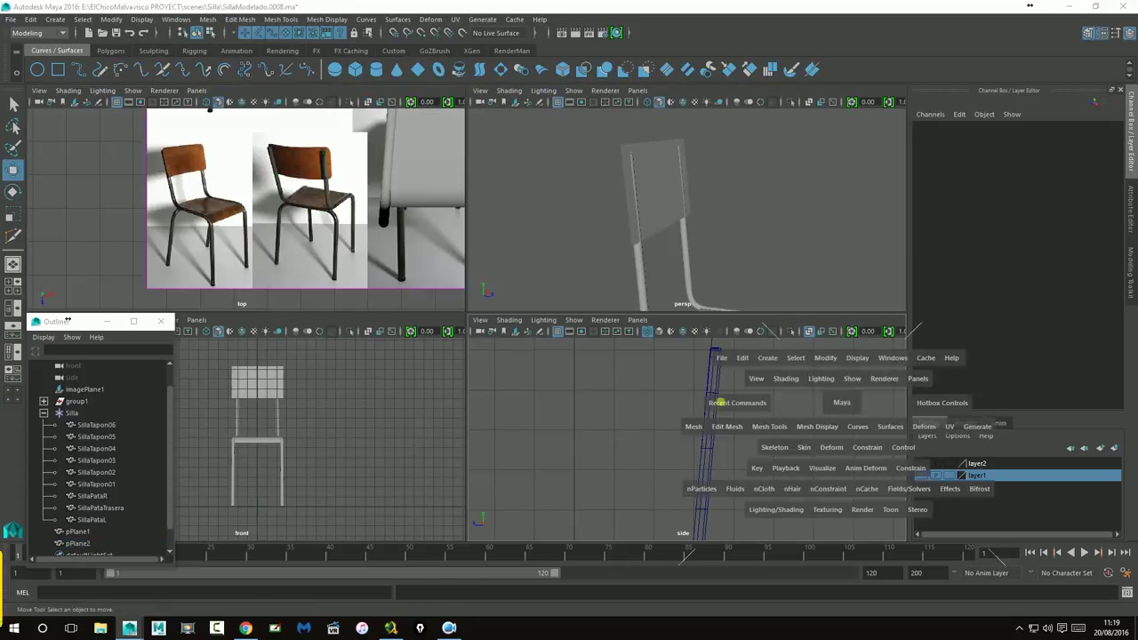
{"action": "scroll", "coordinate": [480, 355], "scroll_direction": "up", "scroll_amount": 2}
{"action": "left_click", "coordinate": [520, 364]}
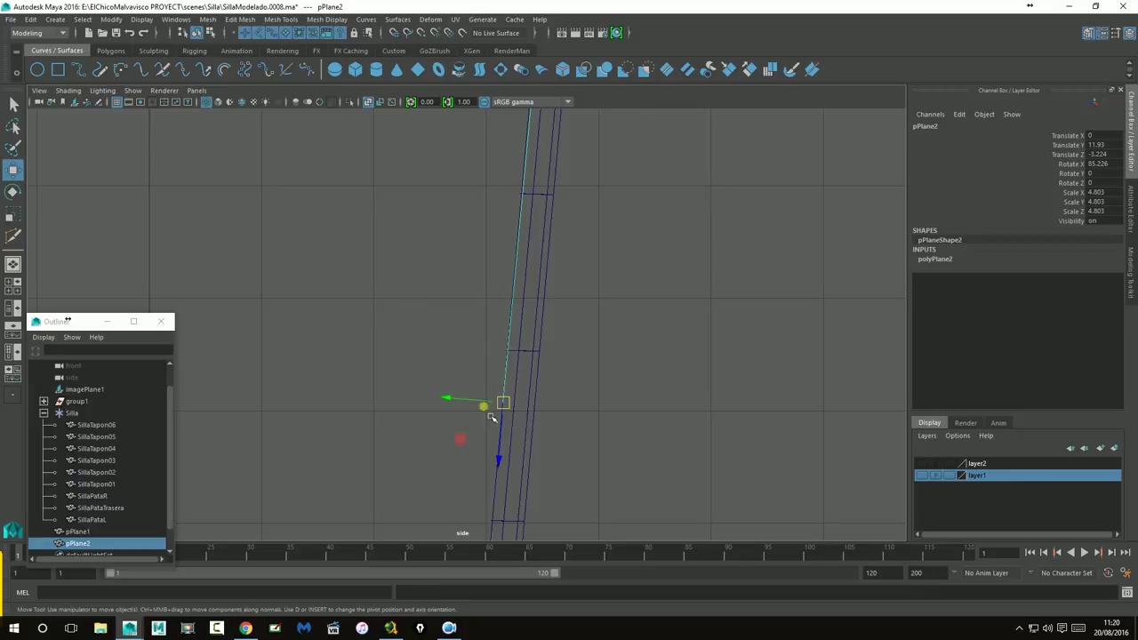
{"action": "scroll", "coordinate": [484, 404], "scroll_direction": "up", "scroll_amount": 2}
{"action": "scroll", "coordinate": [525, 376], "scroll_direction": "up", "scroll_amount": 2}
{"action": "scroll", "coordinate": [524, 376], "scroll_direction": "up", "scroll_amount": 2}
{"action": "left_click_drag", "start_coordinate": [555, 397], "coordinate": [547, 400]}
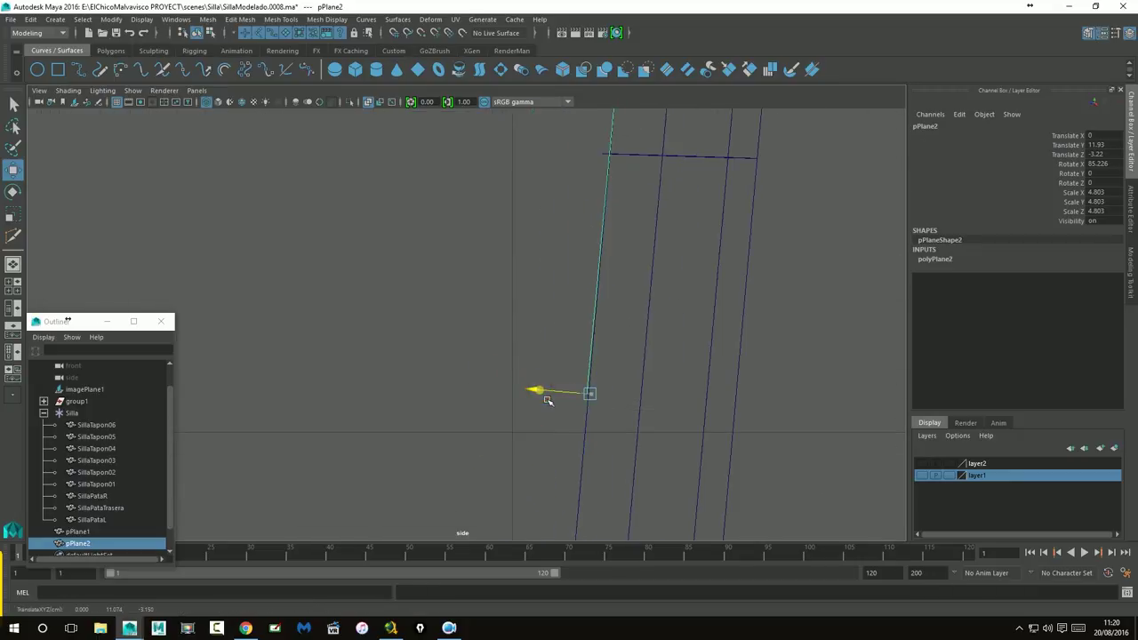
{"action": "mouse_move", "coordinate": [548, 400]}
{"action": "middle_mouse_down", "text": "alt"}
{"action": "mouse_move", "coordinate": [649, 199]}
{"action": "mouse_move", "coordinate": [576, 430]}
{"action": "middle_mouse_up", "text": "alt"}
{"action": "scroll", "coordinate": [586, 362], "scroll_direction": "down", "scroll_amount": 3}
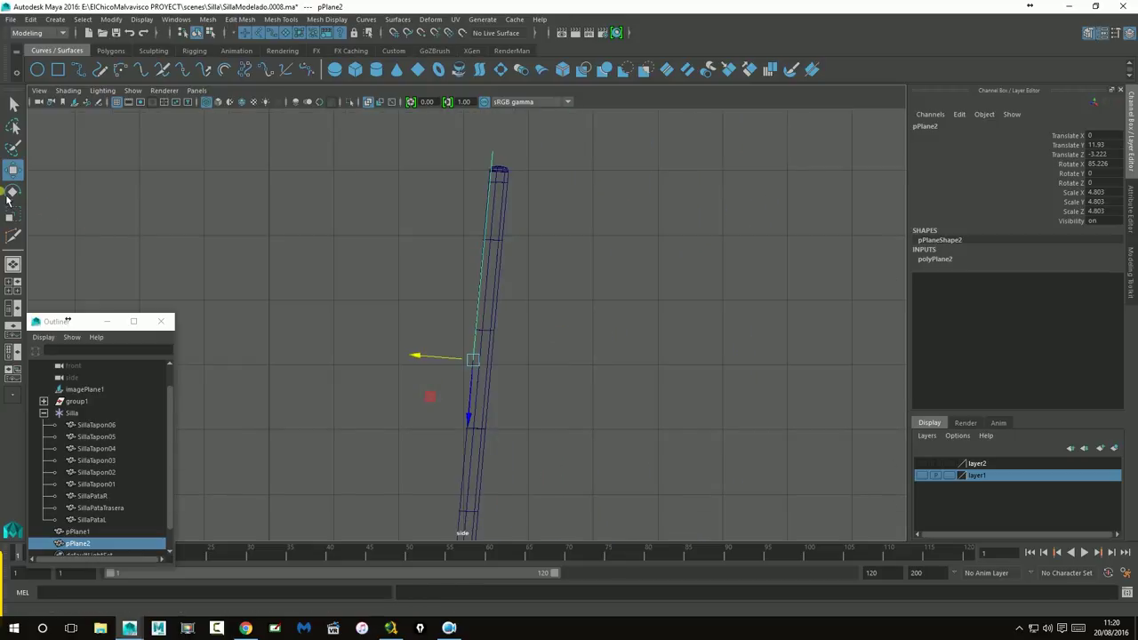
Step: Fine-tune the plane's tilt to Rotate X 85.485 so it follows the rear leg
{"action": "key", "text": "e"}
{"action": "scroll", "coordinate": [497, 340], "scroll_direction": "up", "scroll_amount": 2}
{"action": "scroll", "coordinate": [498, 340], "scroll_direction": "down", "scroll_amount": 2}
{"action": "middle_click_drag", "start_coordinate": [546, 269], "coordinate": [477, 495], "text": "alt"}
{"action": "left_click_drag", "start_coordinate": [481, 512], "coordinate": [731, 118]}
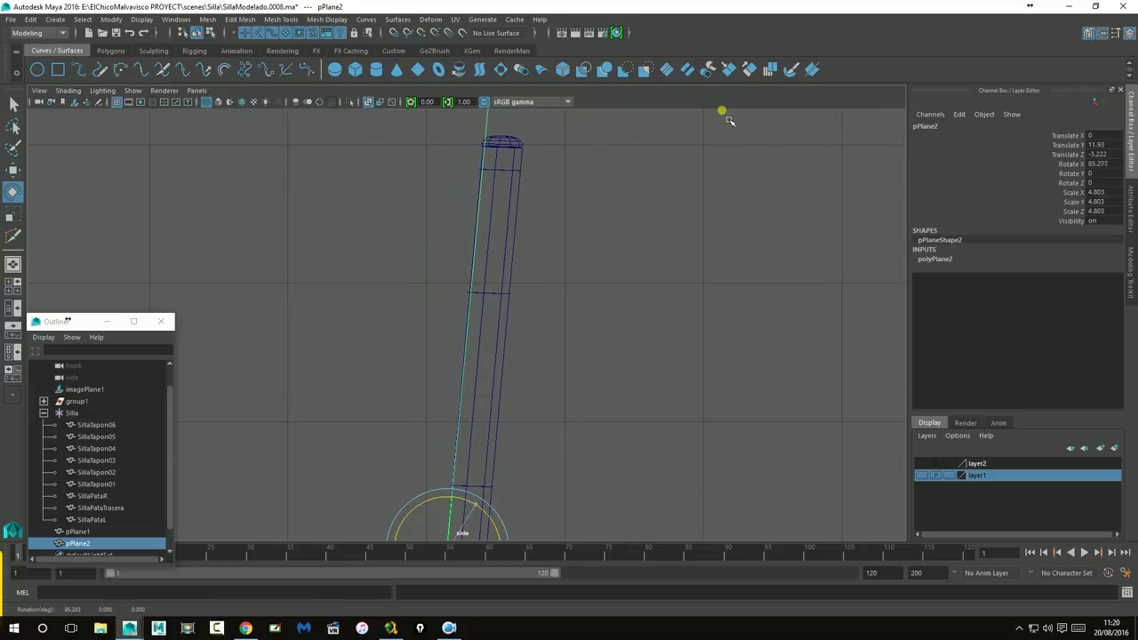
{"action": "left_click_drag", "start_coordinate": [727, 124], "coordinate": [724, 126]}
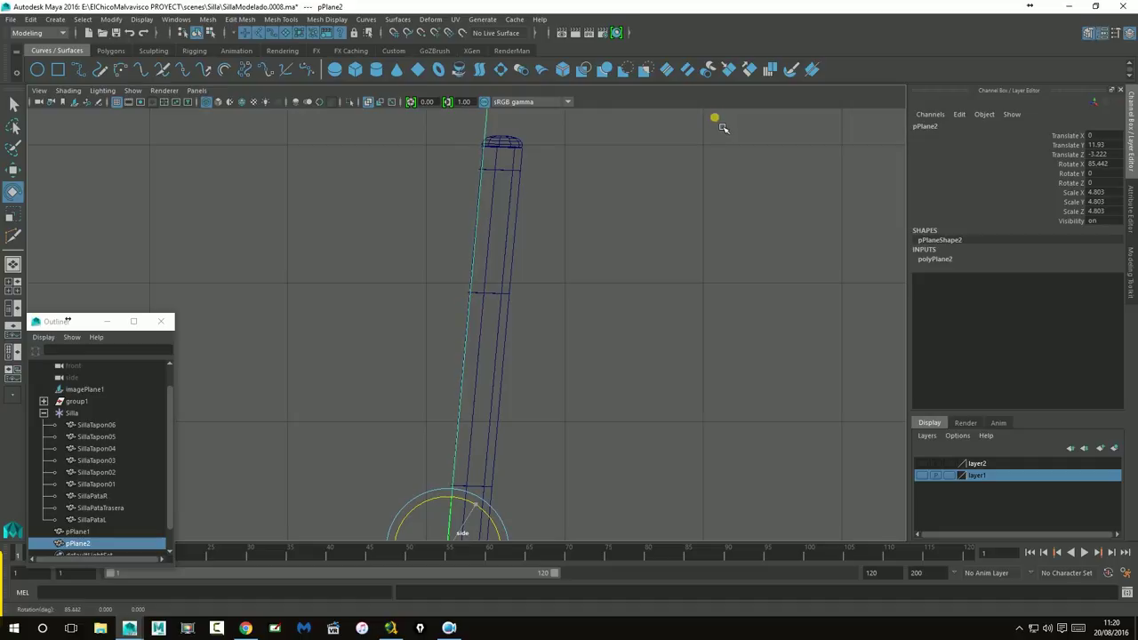
{"action": "left_click_drag", "start_coordinate": [721, 131], "coordinate": [720, 130]}
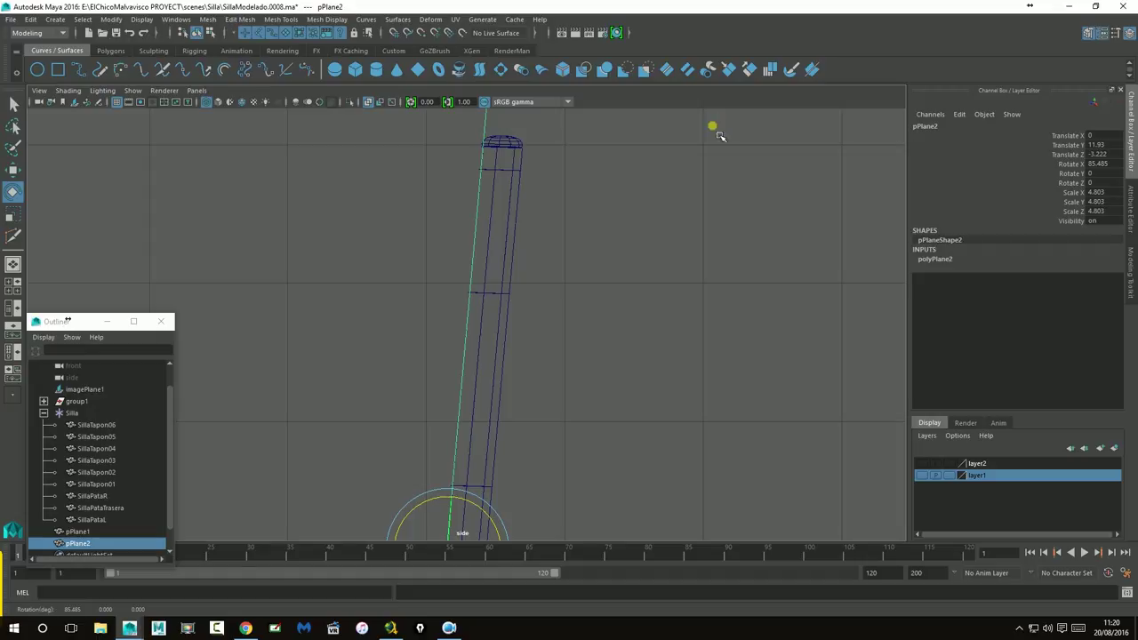
{"action": "left_click", "coordinate": [709, 234]}
{"action": "key", "text": "space"}
{"action": "key", "text": "space"}
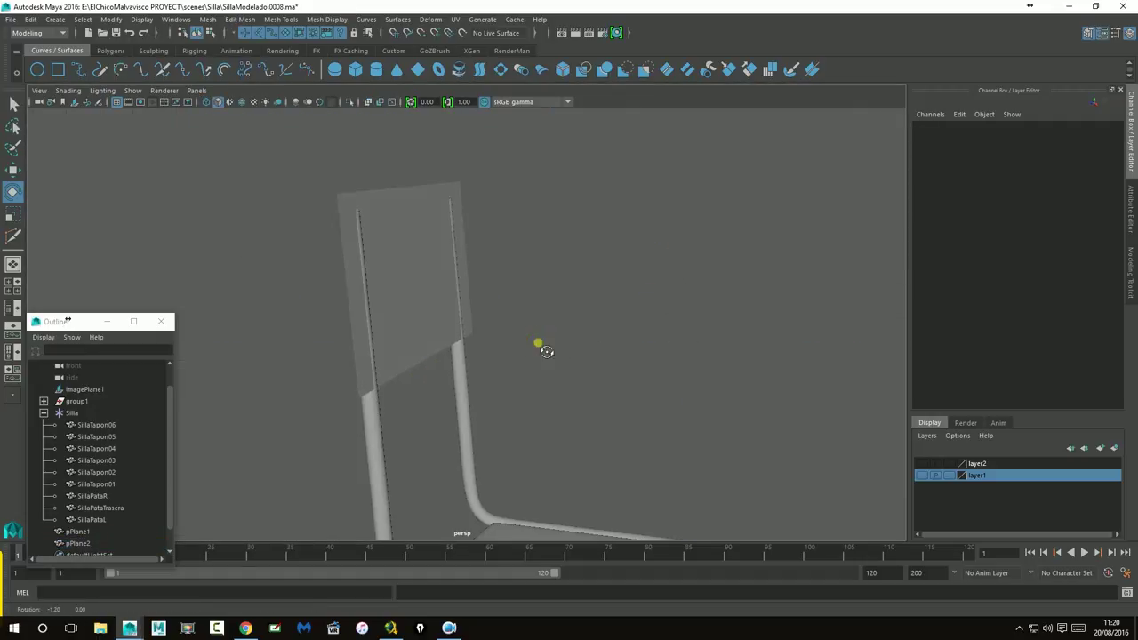
Step: Lower pPlane2 to Translate Y 11.079, Z -3.064, then select rear leg SillaPataR in side view
{"action": "left_click", "coordinate": [432, 254]}
{"action": "left_click", "coordinate": [13, 169]}
{"action": "left_click_drag", "start_coordinate": [488, 374], "coordinate": [711, 415]}
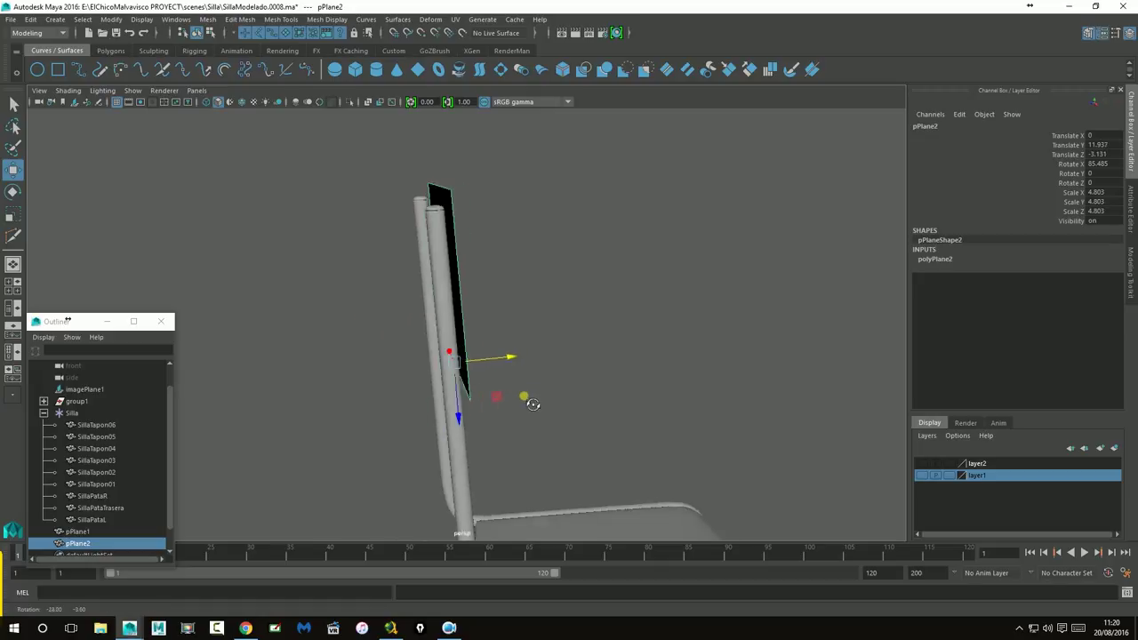
{"action": "right_click_drag", "start_coordinate": [711, 415], "coordinate": [373, 412], "text": "alt"}
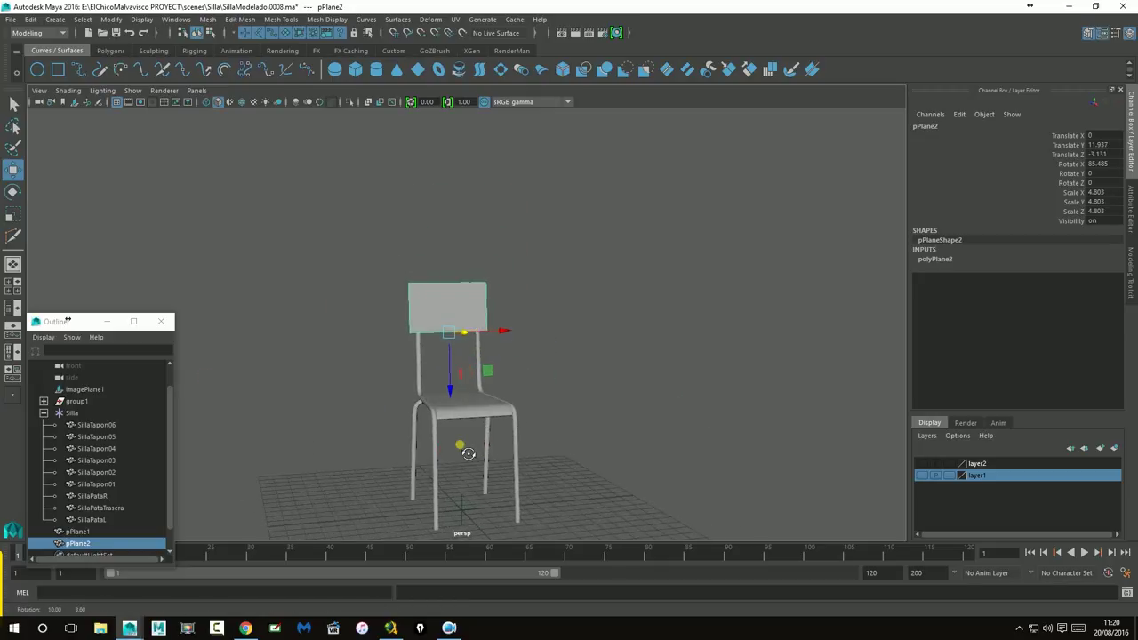
{"action": "key", "text": "space"}
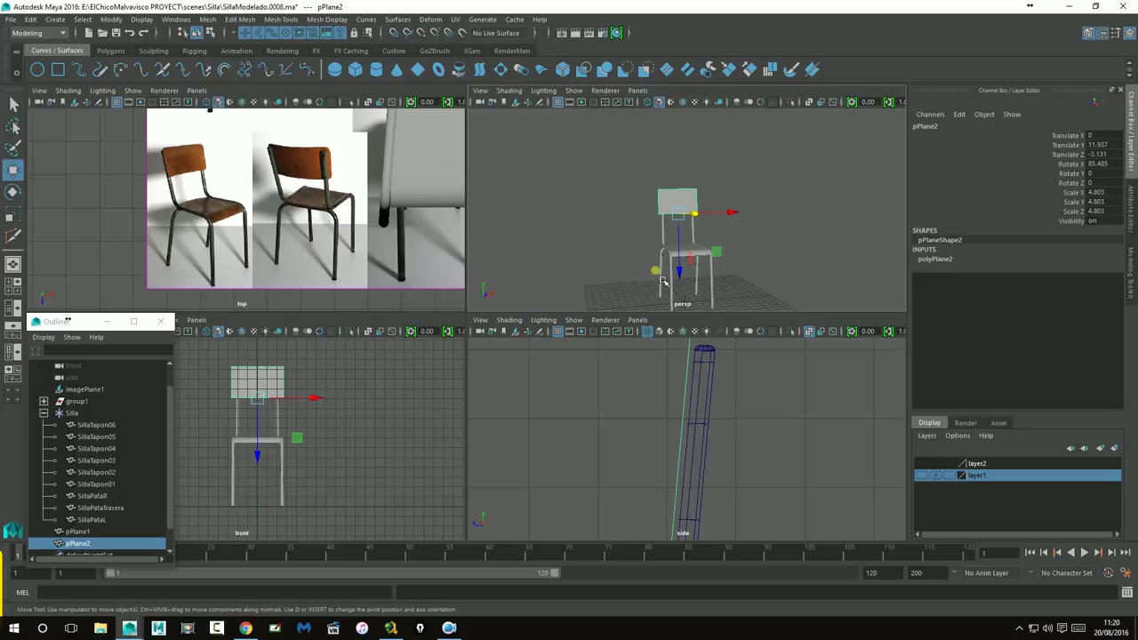
{"action": "left_click_drag", "start_coordinate": [681, 263], "coordinate": [687, 290]}
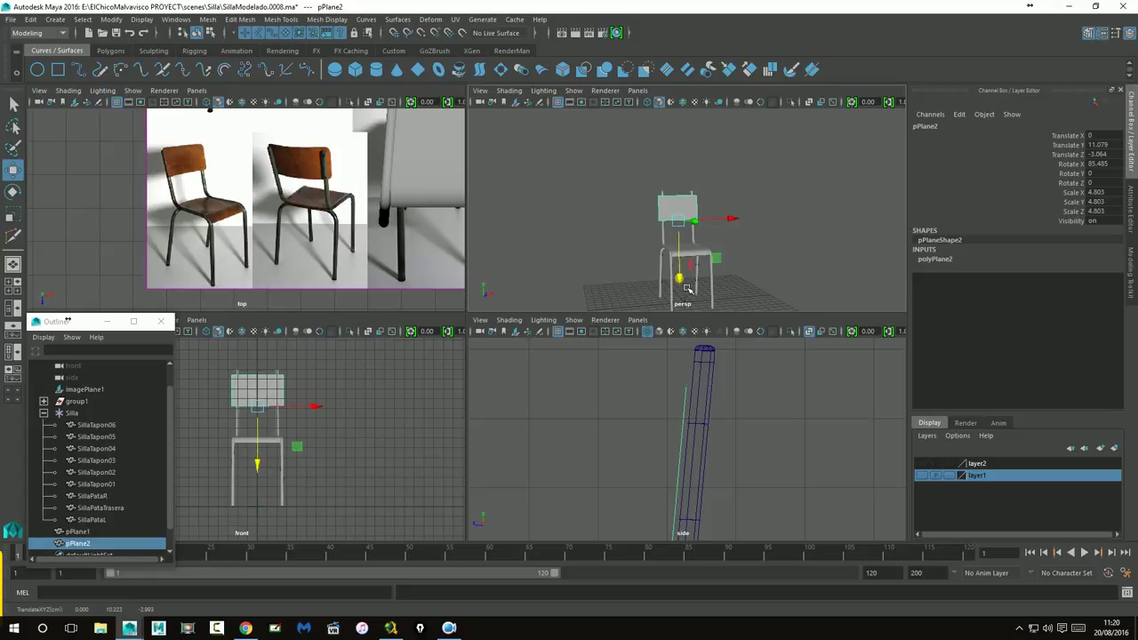
{"action": "key", "text": "space"}
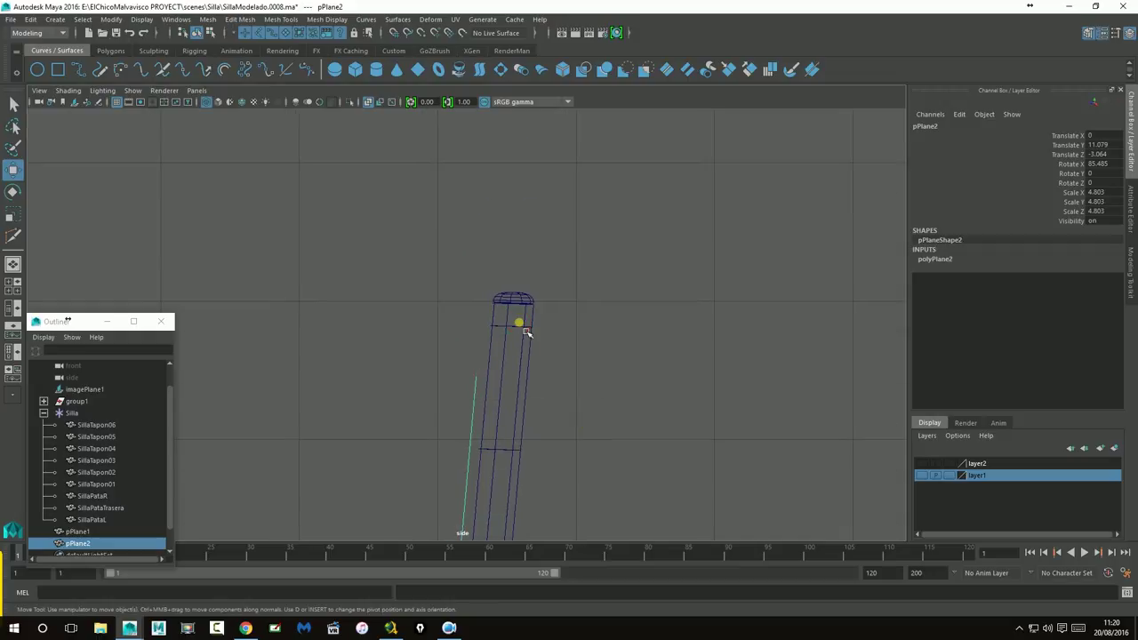
{"action": "left_click", "coordinate": [530, 337]}
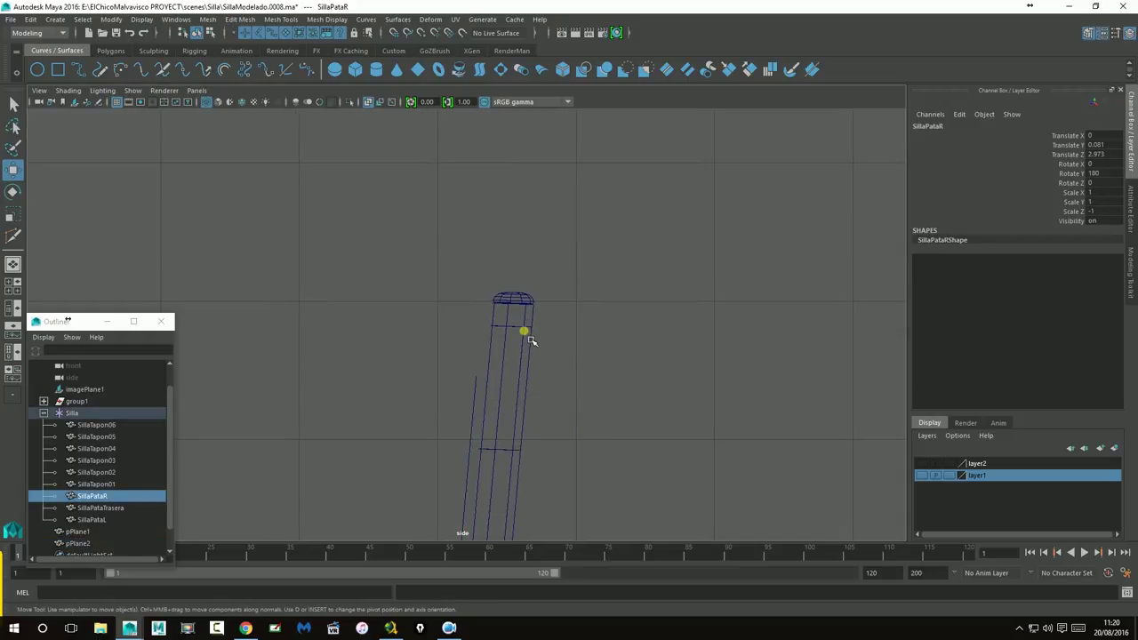
Step: Select the rear legs' top and middle vertex rings, try moving them down, and undo
{"action": "left_click", "coordinate": [340, 446]}
{"action": "left_click_drag", "start_coordinate": [491, 329], "coordinate": [542, 371]}
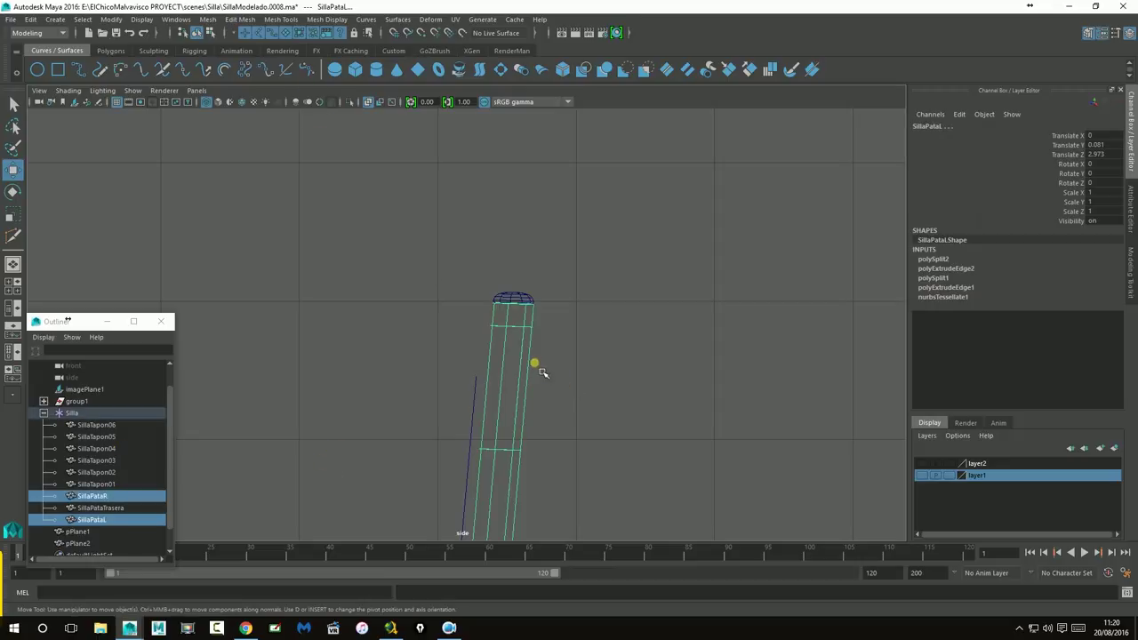
{"action": "right_click_drag", "start_coordinate": [518, 343], "coordinate": [474, 307]}
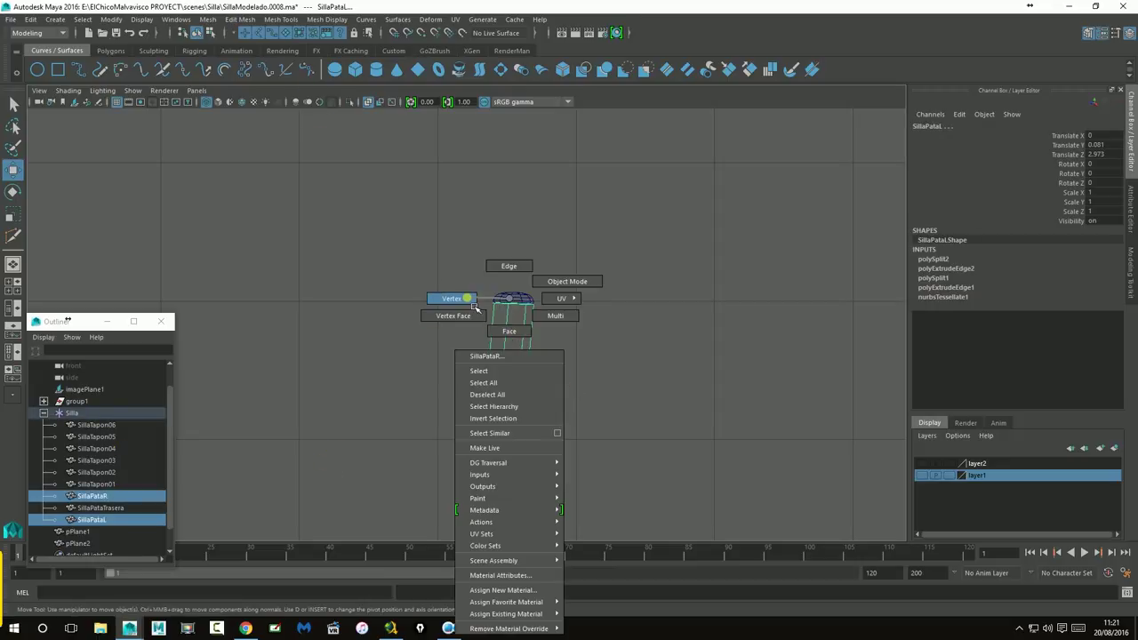
{"action": "left_click_drag", "start_coordinate": [456, 246], "coordinate": [608, 350]}
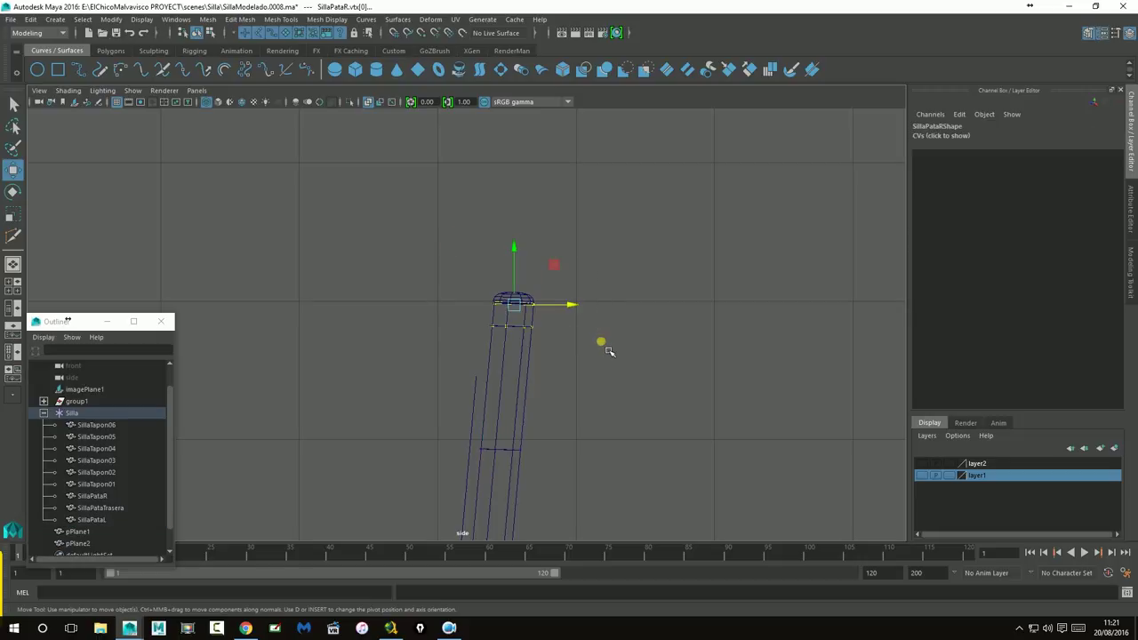
{"action": "key", "text": "1"}
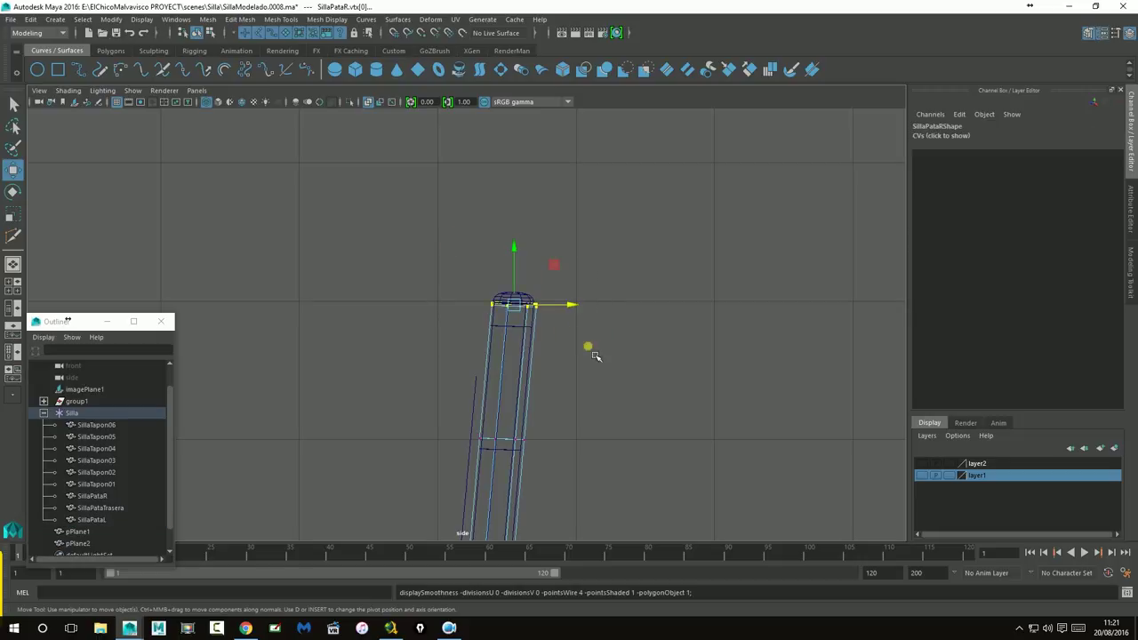
{"action": "left_click_drag", "start_coordinate": [409, 240], "coordinate": [640, 468]}
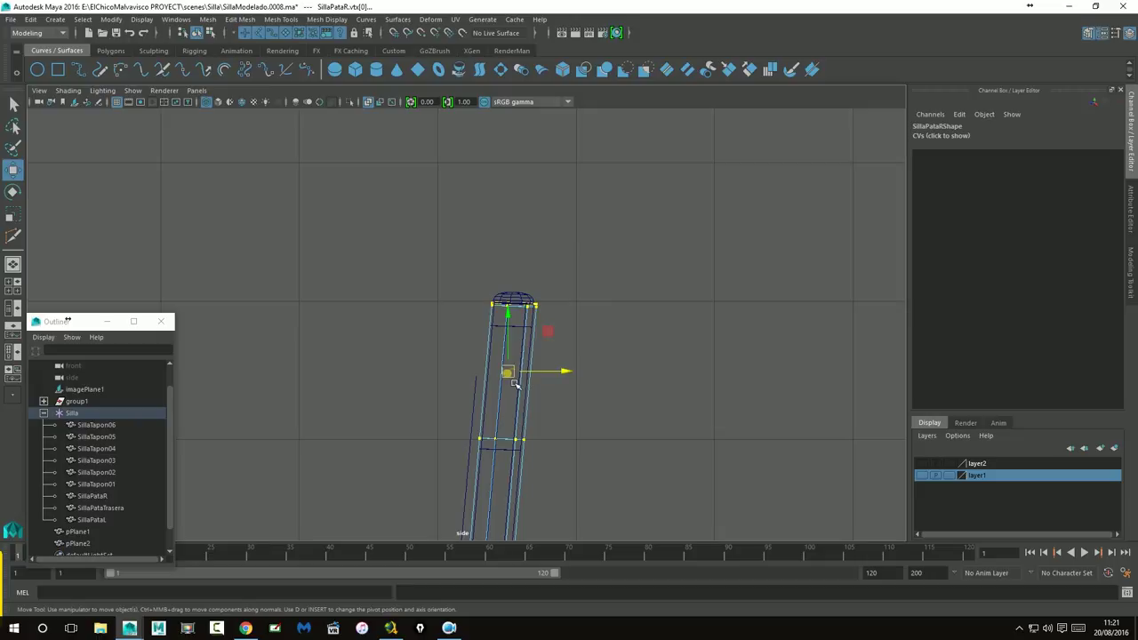
{"action": "left_click_drag", "start_coordinate": [514, 382], "coordinate": [513, 402]}
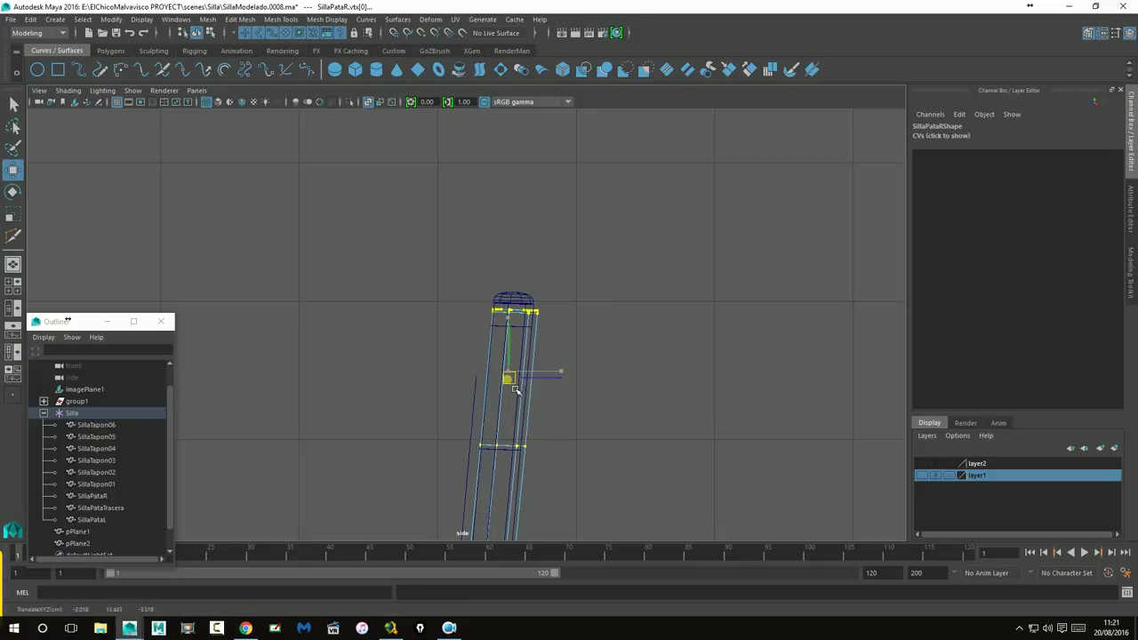
{"action": "key", "text": "ctrl+z"}
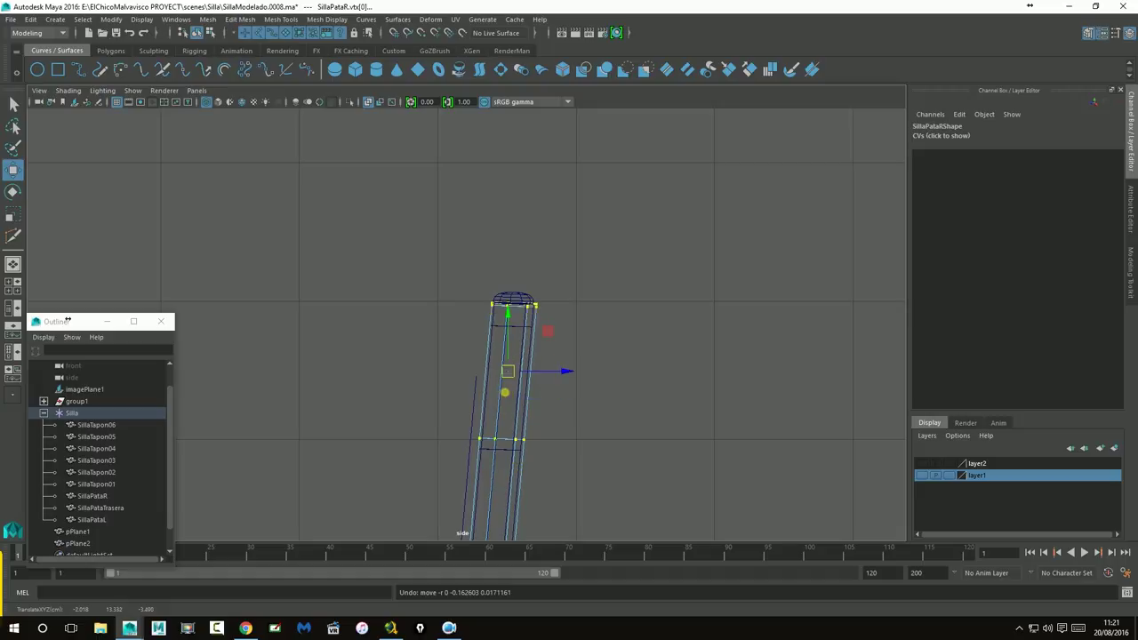
Step: Select left rear leg SillaPataL's upper vertices and frame its top in the side view
{"action": "key", "text": "space"}
{"action": "key", "text": "space"}
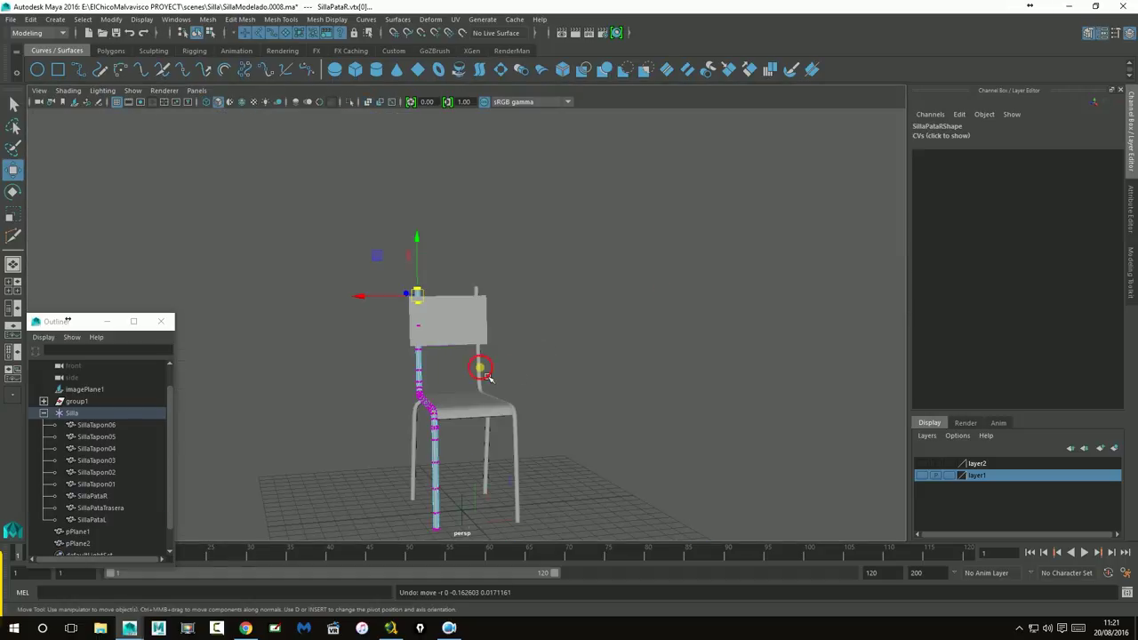
{"action": "left_click", "coordinate": [487, 377]}
{"action": "right_click", "coordinate": [483, 375]}
{"action": "right_click_drag", "start_coordinate": [427, 290], "coordinate": [430, 308]}
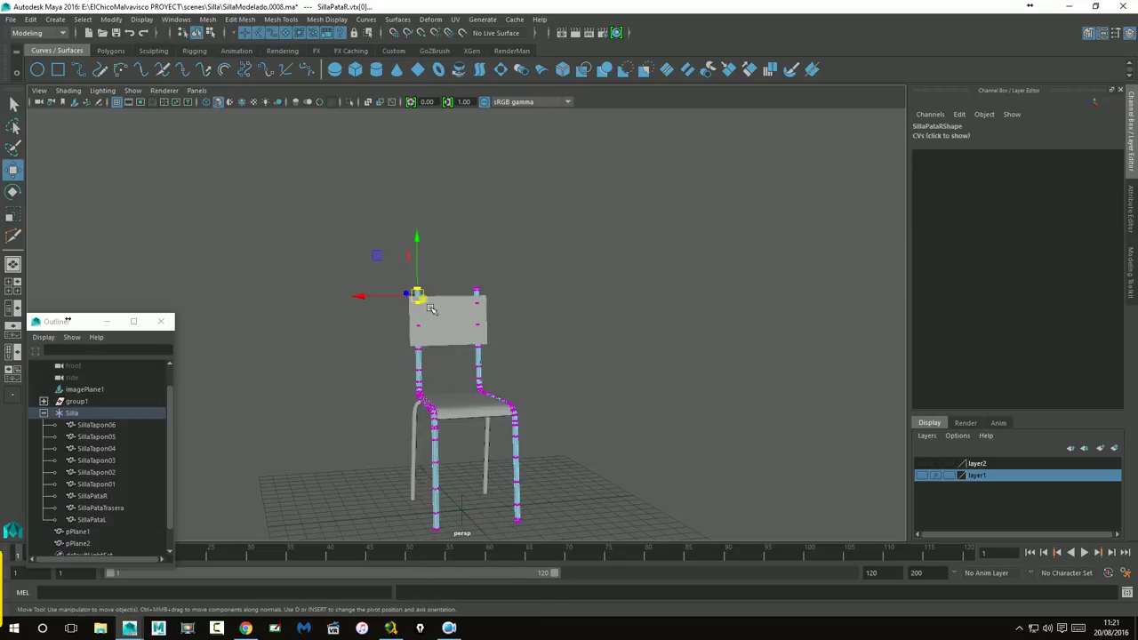
{"action": "left_click_drag", "start_coordinate": [526, 344], "coordinate": [536, 345]}
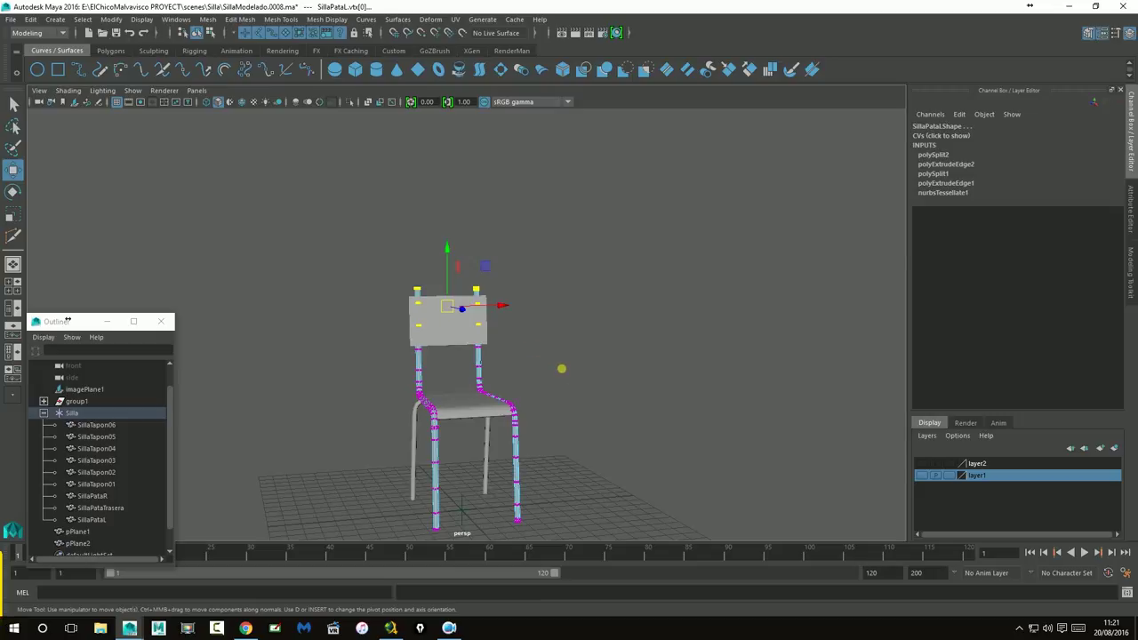
{"action": "key", "text": "space"}
{"action": "key", "text": "space"}
{"action": "mouse_move", "coordinate": [631, 448]}
{"action": "middle_mouse_down", "text": "alt"}
{"action": "mouse_move", "coordinate": [584, 351]}
{"action": "mouse_move", "coordinate": [533, 338]}
{"action": "middle_mouse_up", "text": "alt"}
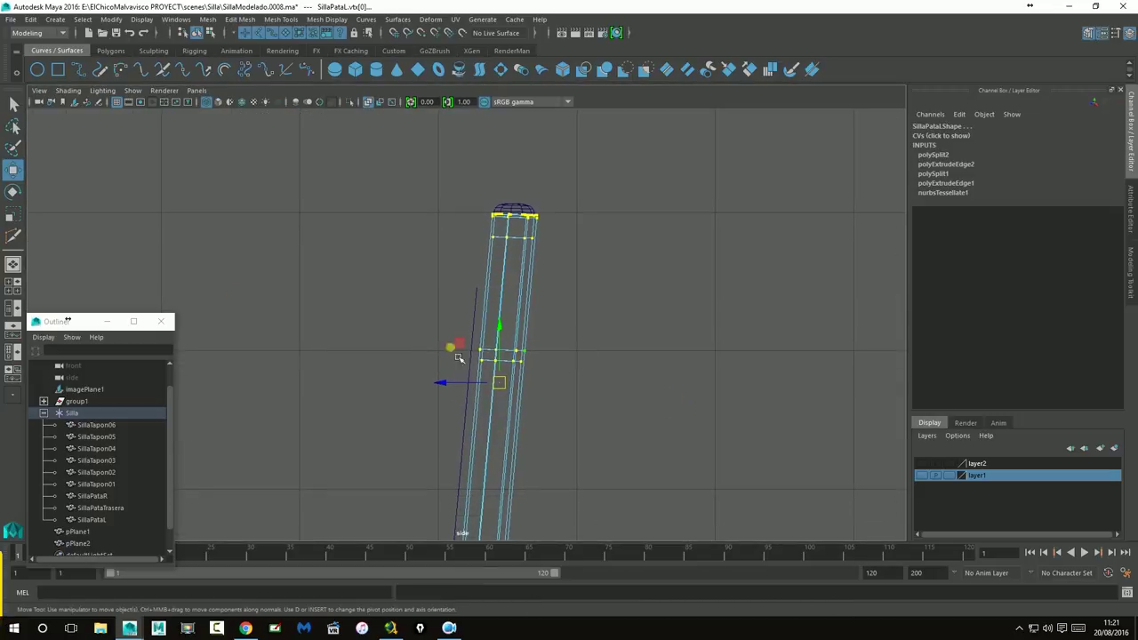
Step: Set the Move tool's Axis Orientation to Along Live Object Axis
{"action": "double_click", "coordinate": [20, 180]}
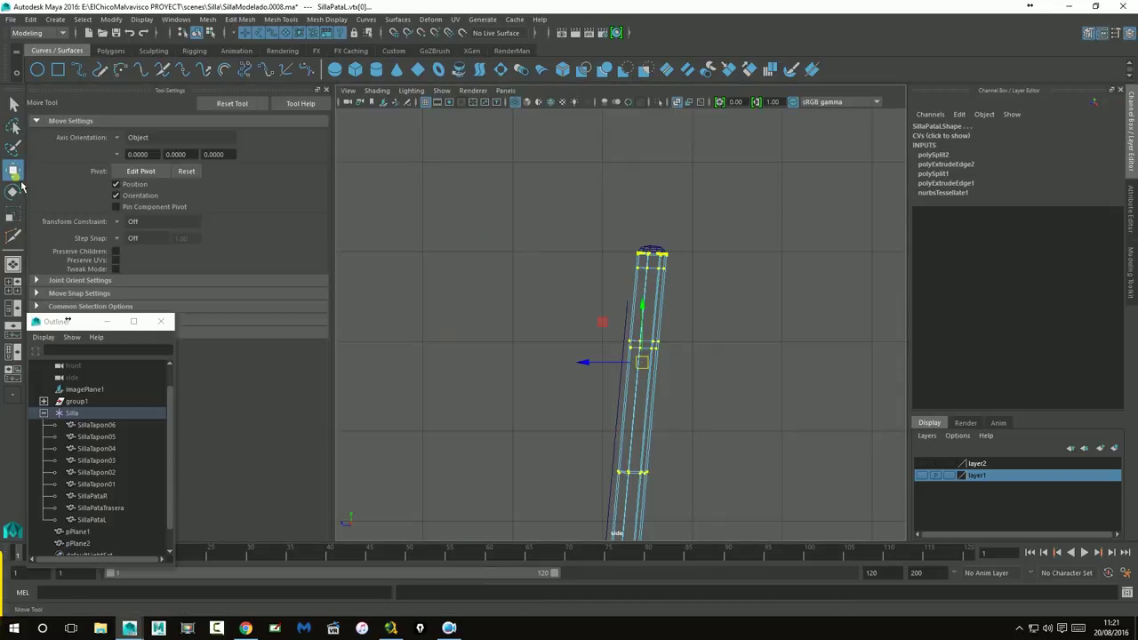
{"action": "left_click", "coordinate": [129, 138]}
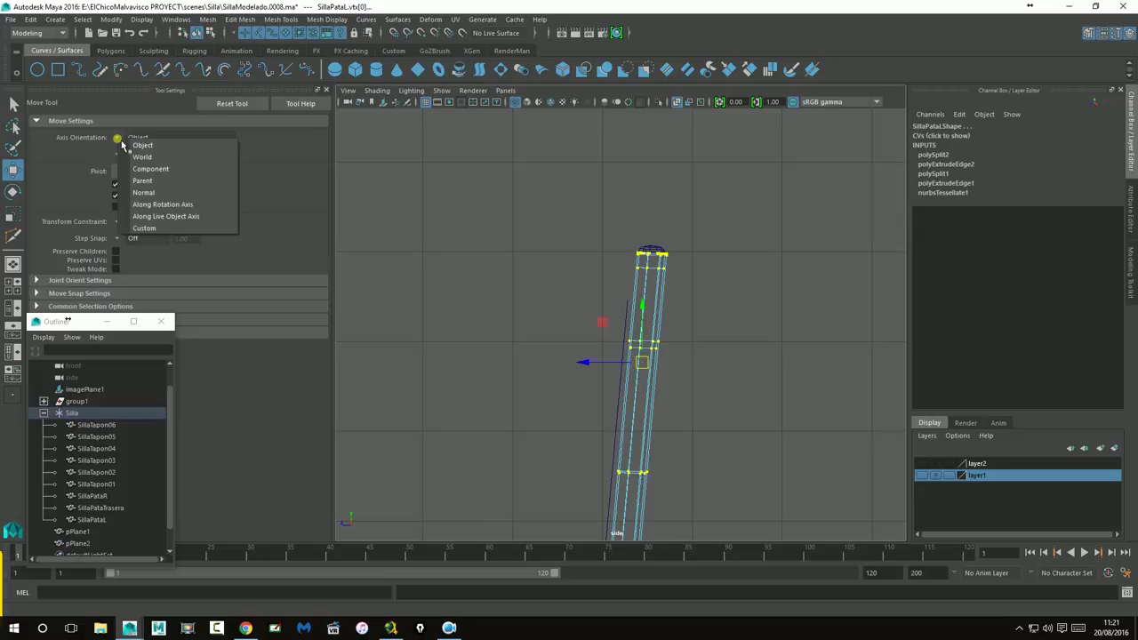
{"action": "left_click", "coordinate": [149, 192]}
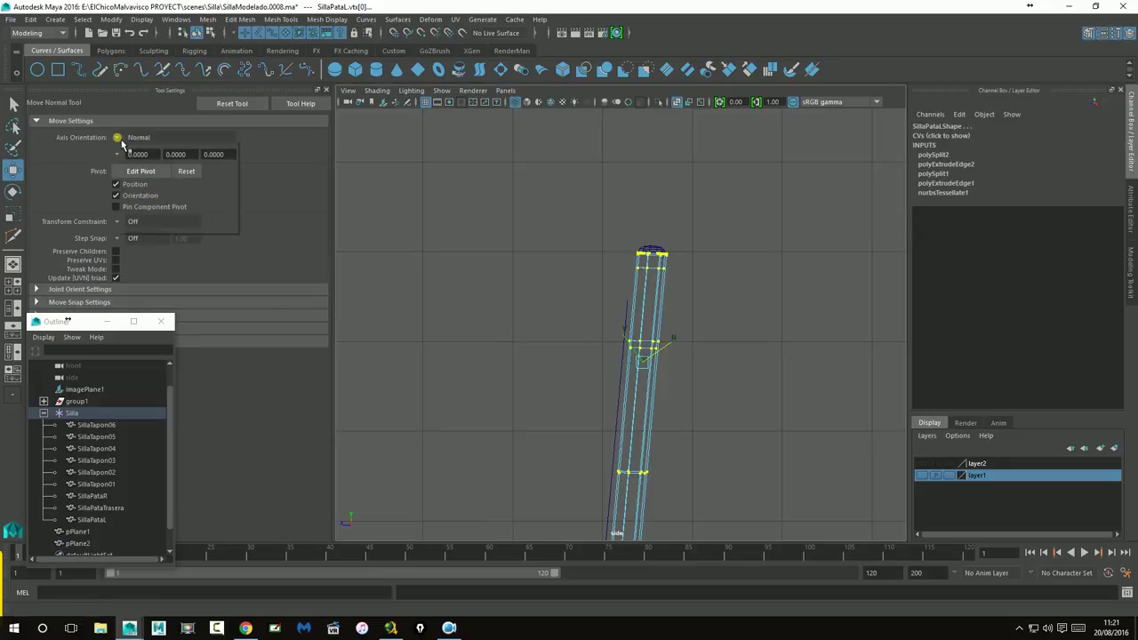
{"action": "left_click", "coordinate": [121, 143]}
{"action": "left_click", "coordinate": [149, 168]}
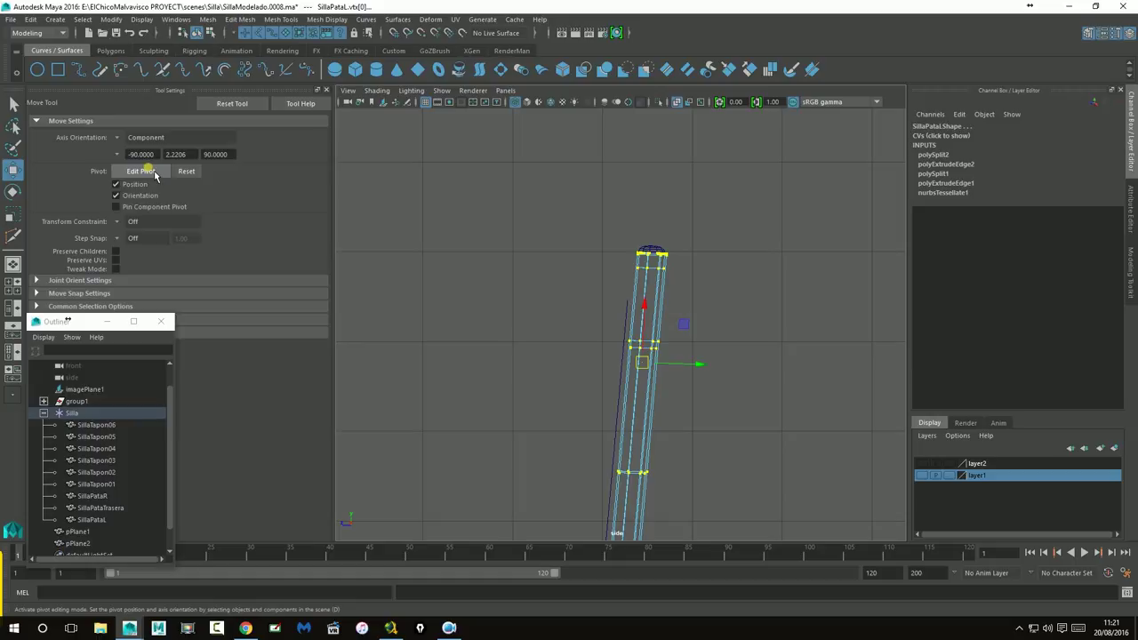
{"action": "left_click", "coordinate": [119, 139]}
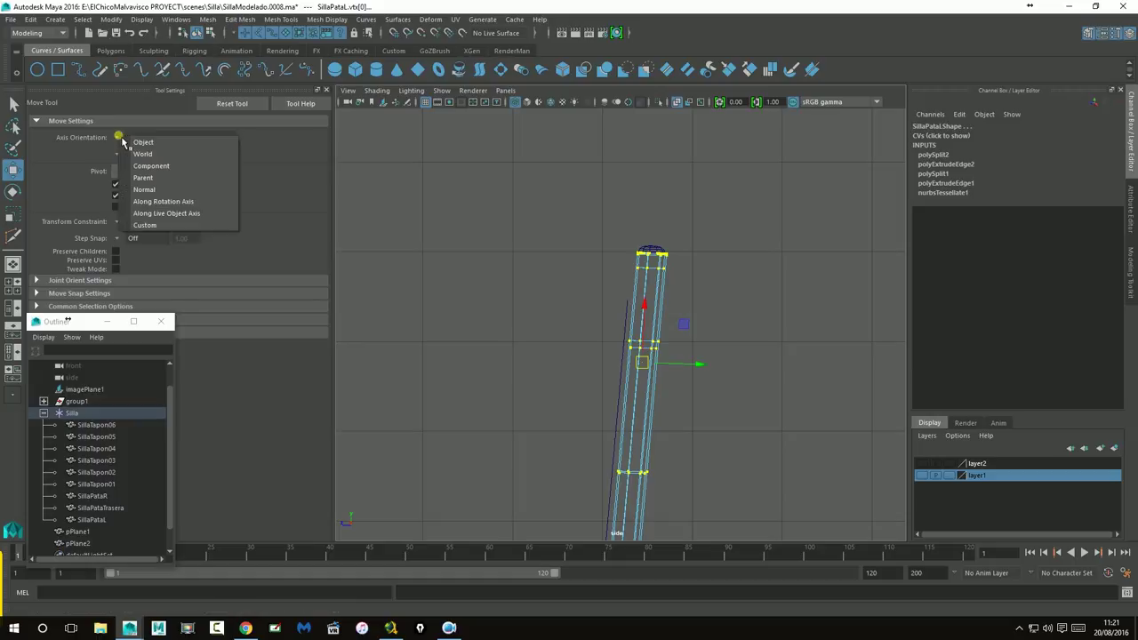
{"action": "left_click", "coordinate": [177, 202]}
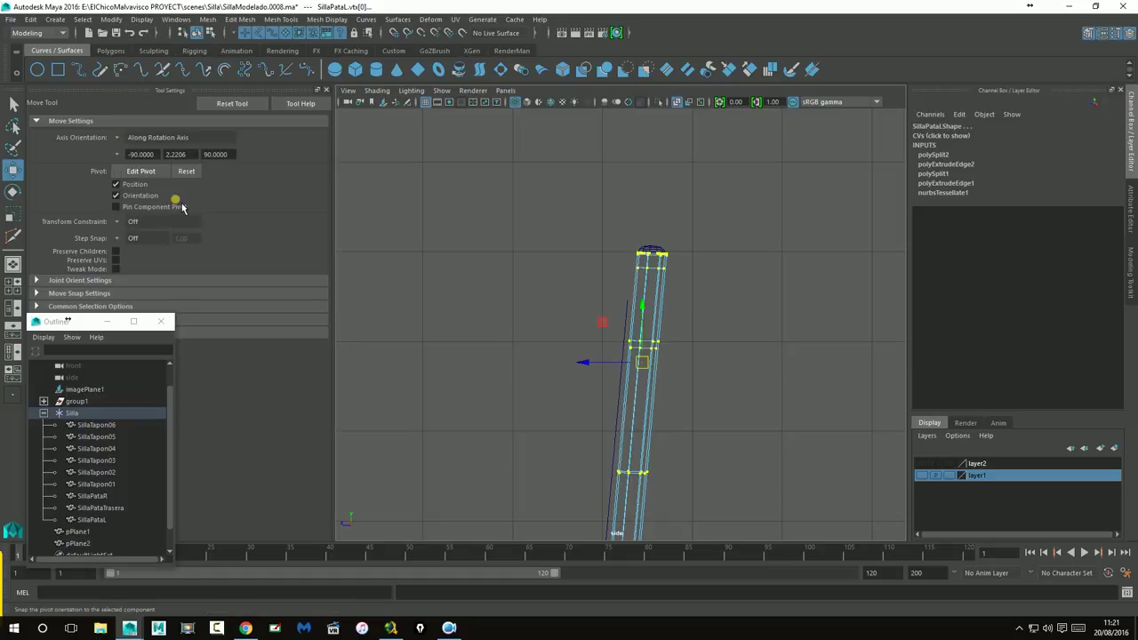
{"action": "left_click", "coordinate": [117, 139]}
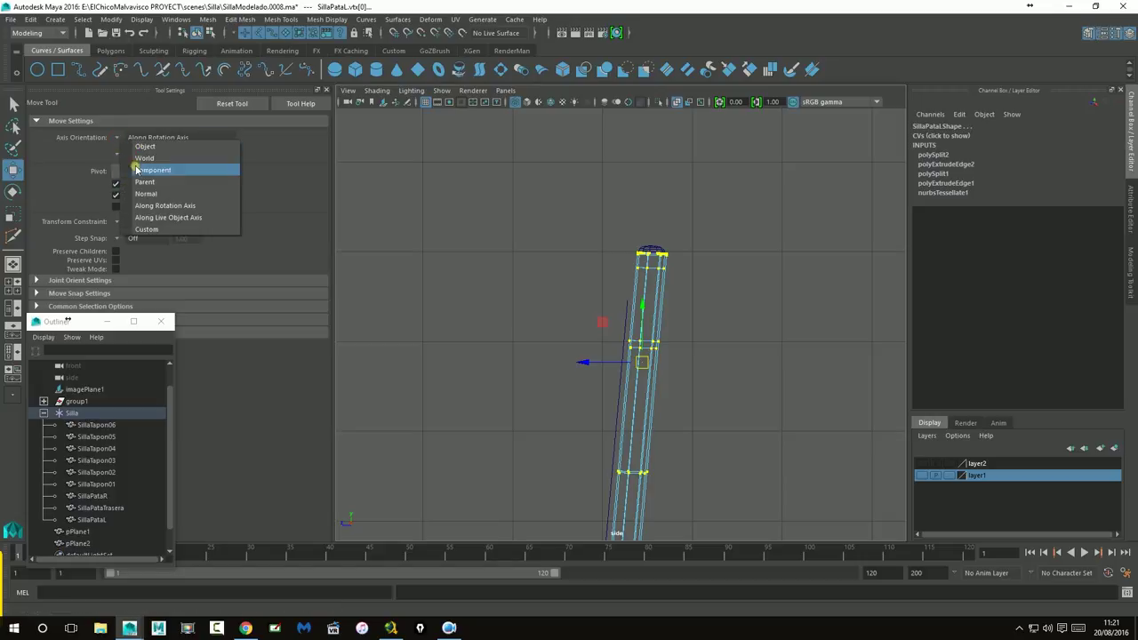
{"action": "left_click", "coordinate": [176, 219]}
Step: Slide SillaPataL's selected vertex rings down along the leg's axis
{"action": "scroll", "coordinate": [702, 411], "scroll_direction": "up", "scroll_amount": 1}
{"action": "scroll", "coordinate": [703, 411], "scroll_direction": "up", "scroll_amount": 3}
{"action": "mouse_move", "coordinate": [652, 392]}
{"action": "left_mouse_down"}
{"action": "mouse_move", "coordinate": [631, 555]}
{"action": "mouse_move", "coordinate": [732, 417]}
{"action": "mouse_move", "coordinate": [717, 314]}
{"action": "mouse_move", "coordinate": [713, 345]}
{"action": "left_mouse_up"}
Step: Push SillaPataL's selected vertices further down its slant below the cap, then return to object mode
{"action": "scroll", "coordinate": [717, 338], "scroll_direction": "up", "scroll_amount": 2}
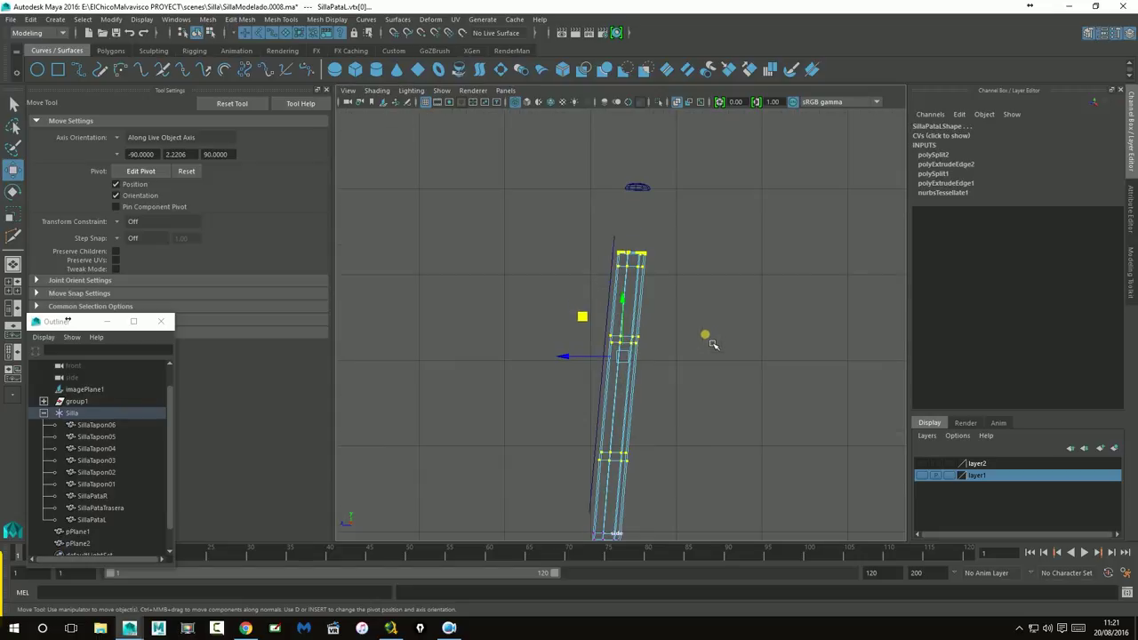
{"action": "scroll", "coordinate": [684, 361], "scroll_direction": "up", "scroll_amount": 2}
{"action": "left_click_drag", "start_coordinate": [593, 341], "coordinate": [594, 347]}
{"action": "right_click_drag", "start_coordinate": [663, 250], "coordinate": [752, 265]}
Step: Select caps SillaTapon06 and SillaTapon05 and lower them to about Translate Y 13.2 in side view
{"action": "left_click_drag", "start_coordinate": [594, 135], "coordinate": [693, 184]}
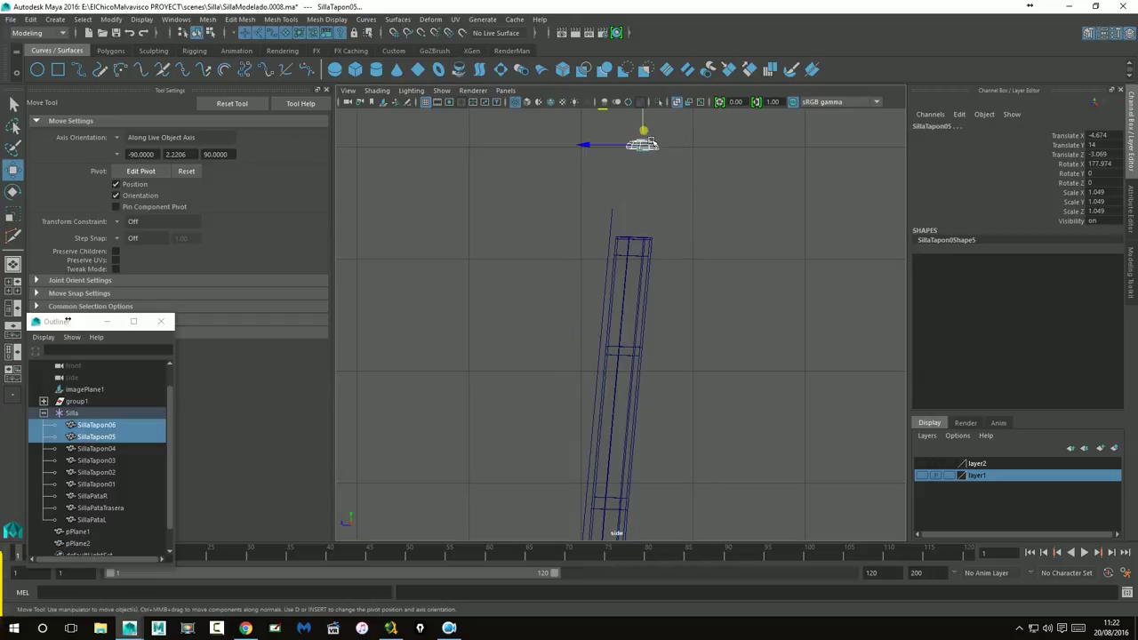
{"action": "key", "text": "space"}
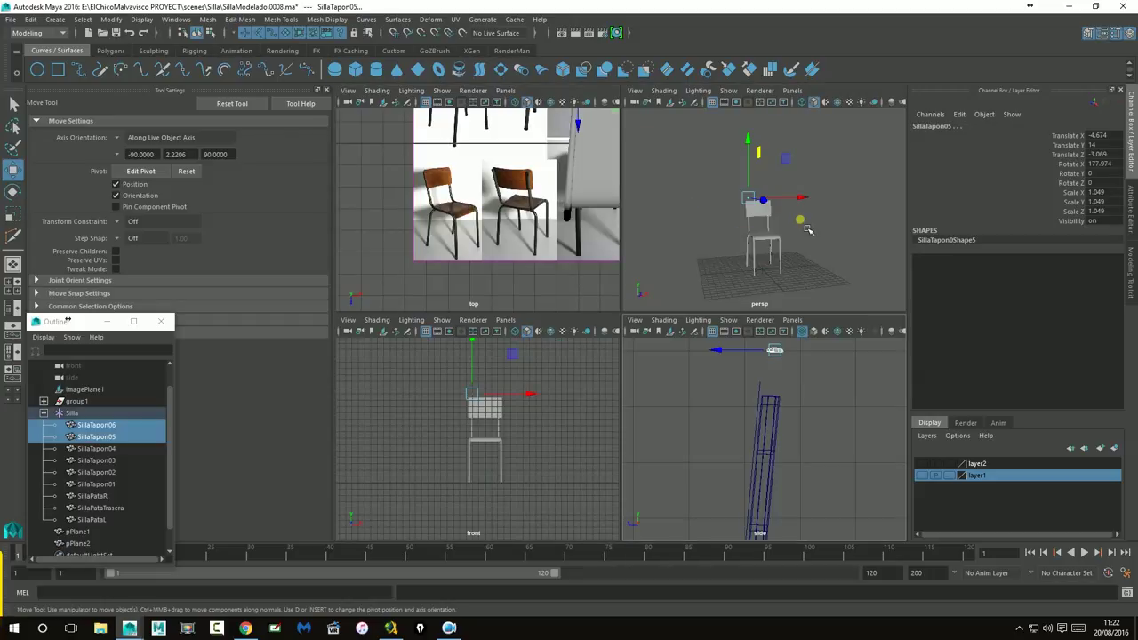
{"action": "key", "text": "f"}
{"action": "key", "text": "space"}
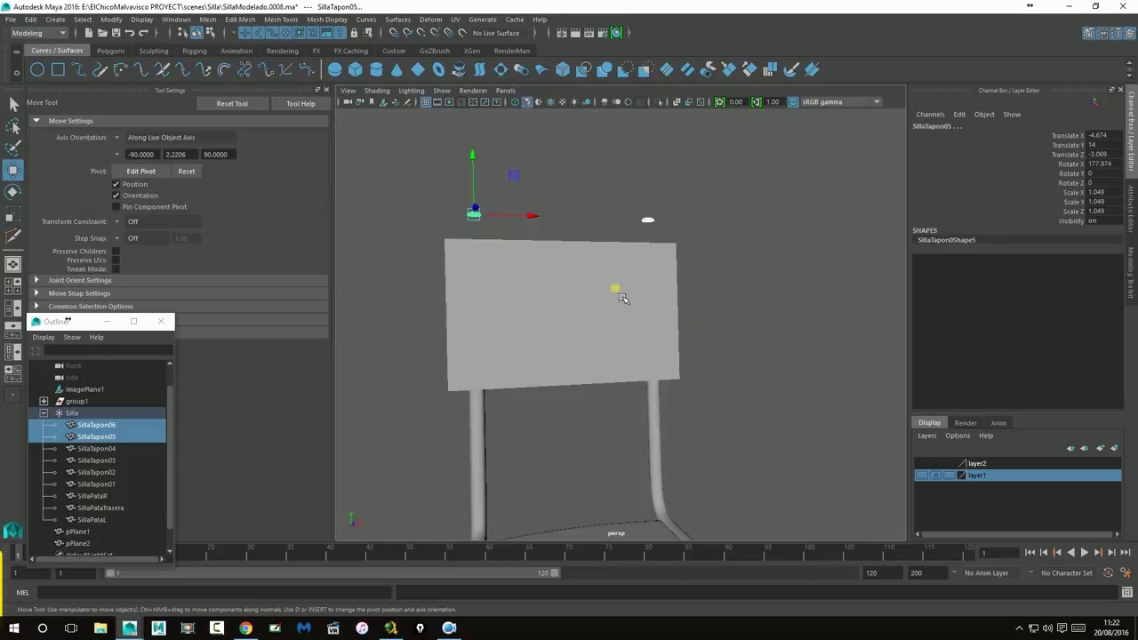
{"action": "key", "text": "space"}
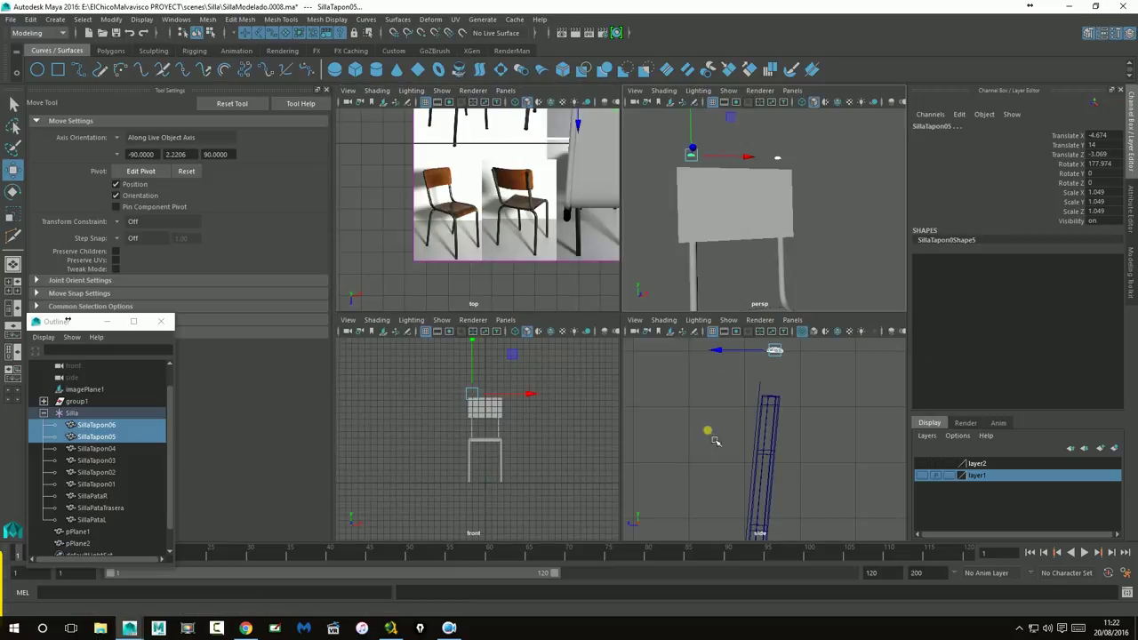
{"action": "key", "text": "space"}
{"action": "key", "text": "f"}
{"action": "left_click_drag", "start_coordinate": [610, 243], "coordinate": [584, 313]}
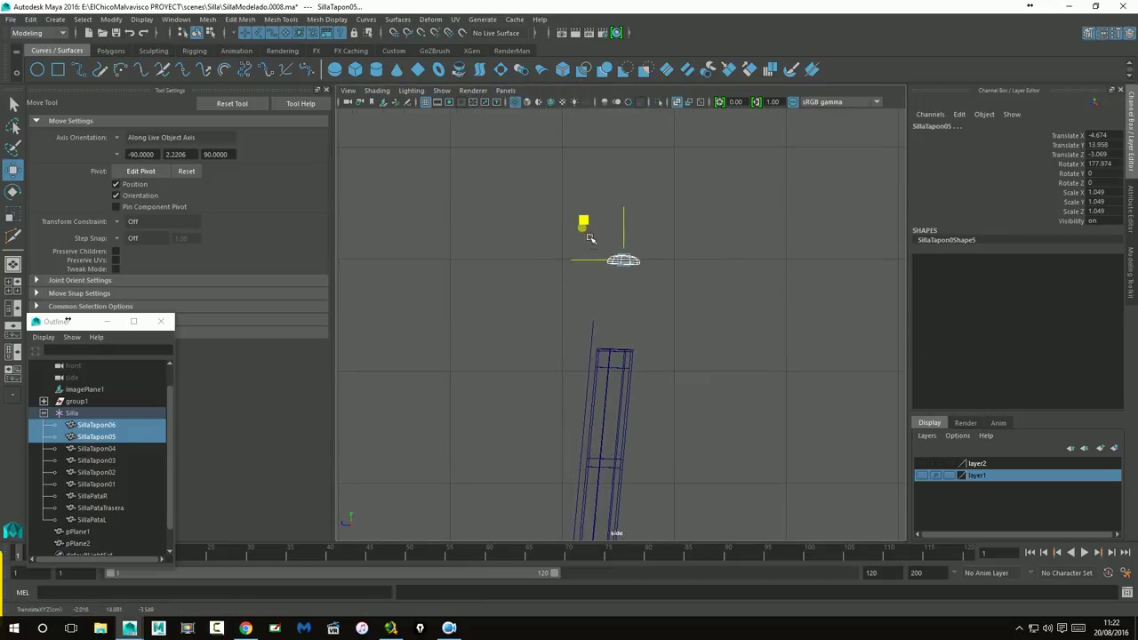
{"action": "scroll", "coordinate": [588, 340], "scroll_direction": "up", "scroll_amount": 3}
{"action": "scroll", "coordinate": [554, 388], "scroll_direction": "up", "scroll_amount": 2}
{"action": "left_click_drag", "start_coordinate": [554, 389], "coordinate": [558, 392]}
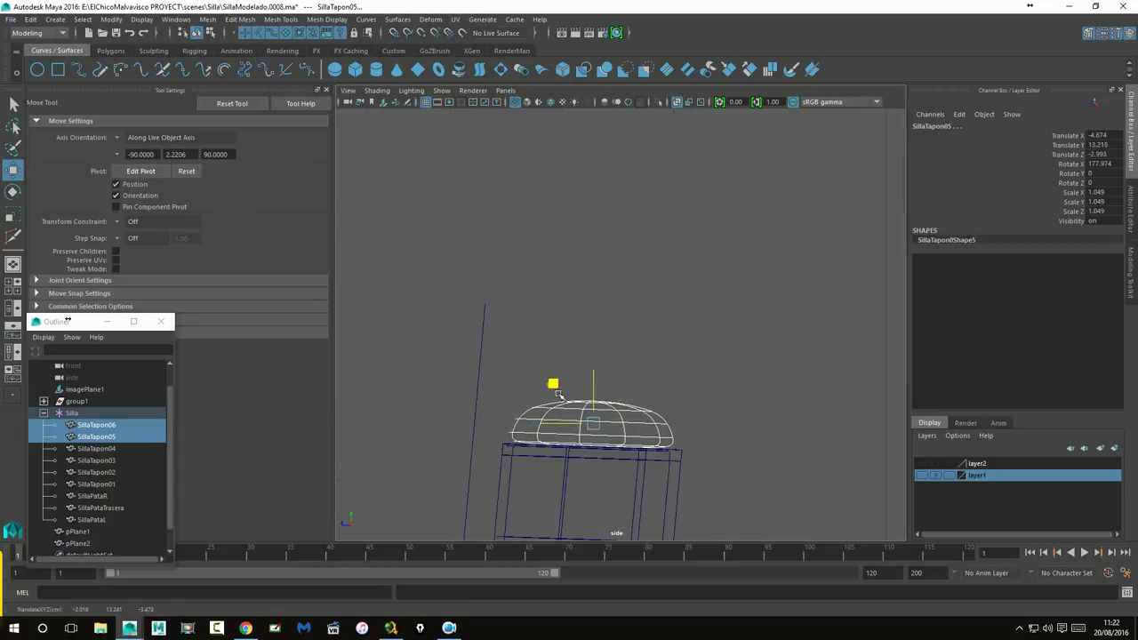
Step: Preview the left rear leg SillaPataL with smoothing, then clear the selection
{"action": "left_click", "coordinate": [678, 477]}
{"action": "key", "text": "3"}
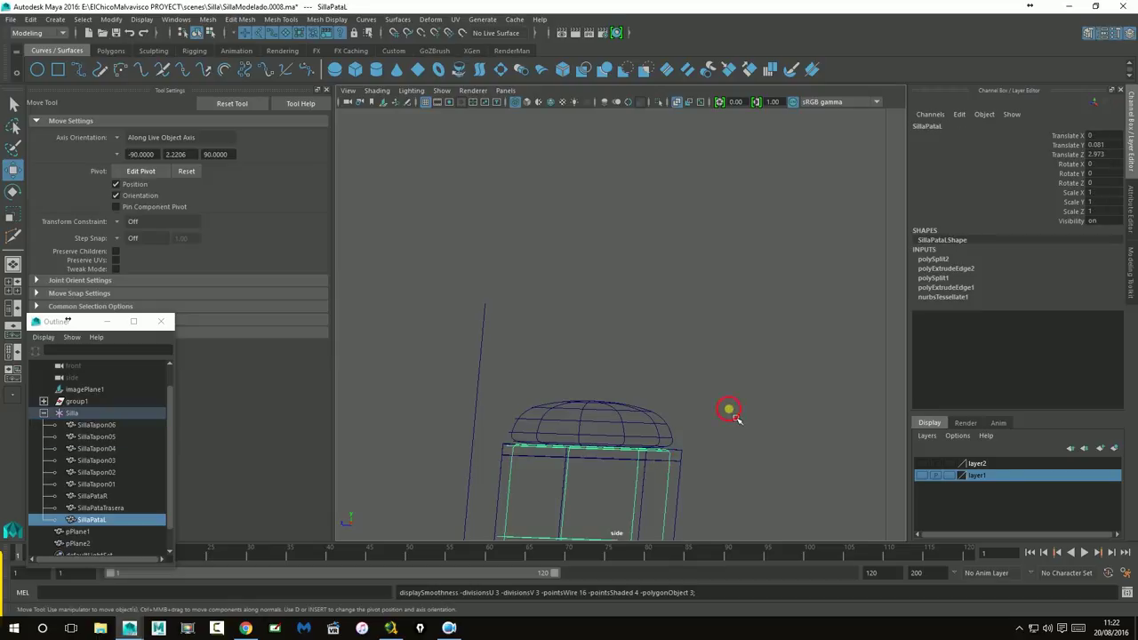
{"action": "left_click", "coordinate": [729, 410]}
{"action": "key", "text": "space"}
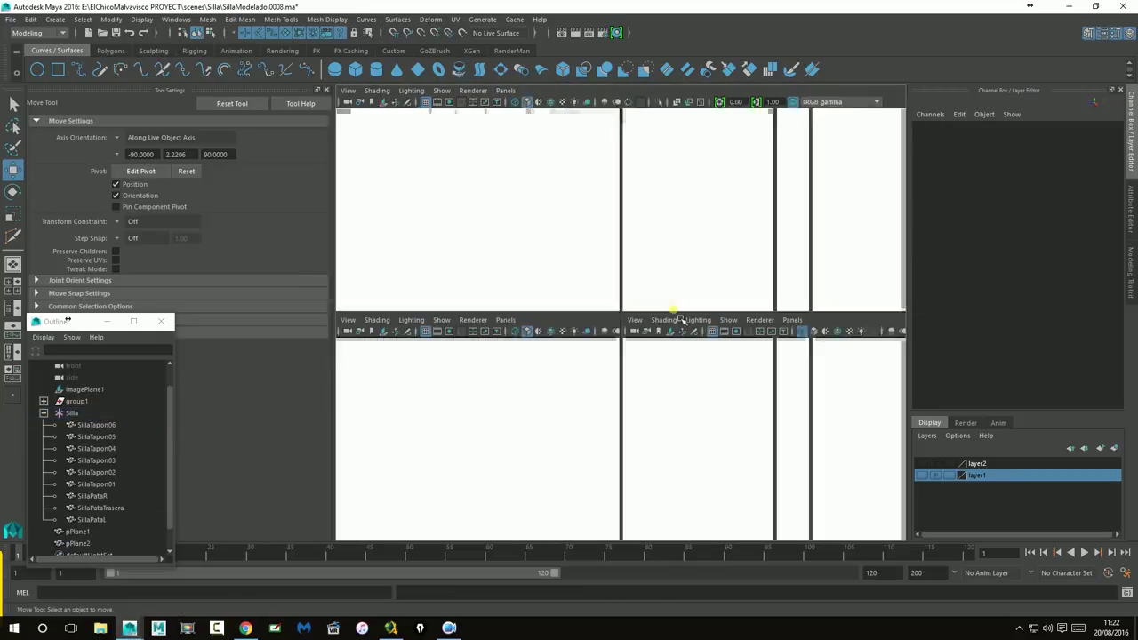
Step: Select the right chair leg SillaPataR in the enlarged perspective view and preview it smoothed
{"action": "key", "text": "space"}
{"action": "mouse_move", "coordinate": [565, 333]}
{"action": "left_mouse_down", "text": "alt"}
{"action": "mouse_move", "coordinate": [594, 354]}
{"action": "mouse_move", "coordinate": [739, 358]}
{"action": "mouse_move", "coordinate": [748, 375]}
{"action": "mouse_move", "coordinate": [714, 373]}
{"action": "left_mouse_up", "text": "alt"}
{"action": "scroll", "coordinate": [714, 364], "scroll_direction": "up", "scroll_amount": 2}
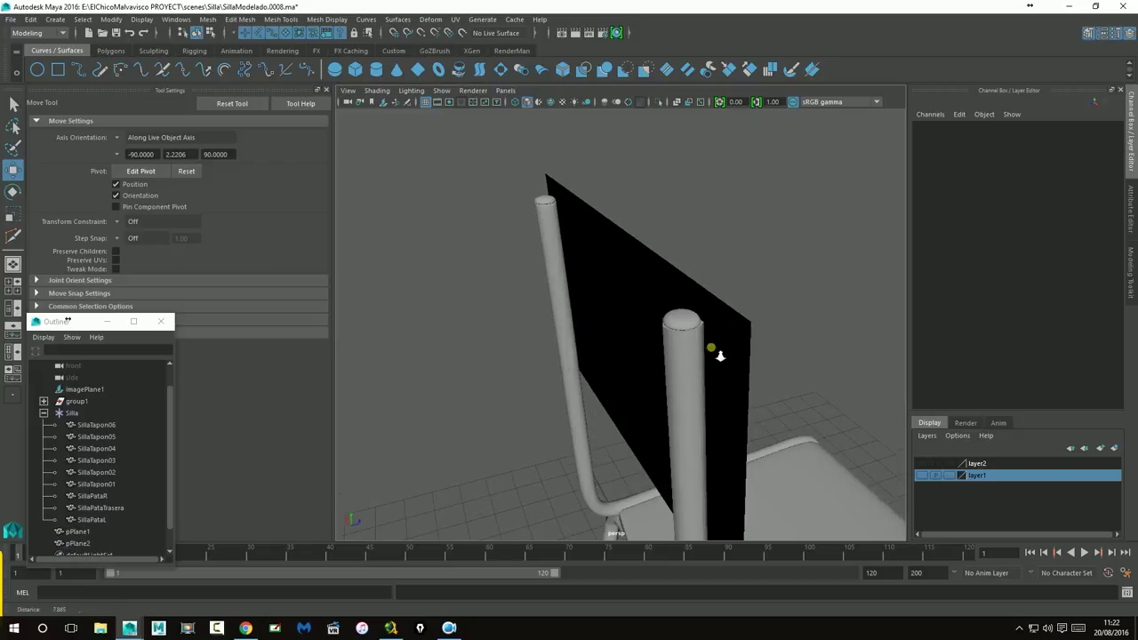
{"action": "left_click", "coordinate": [704, 380]}
{"action": "key", "text": "3"}
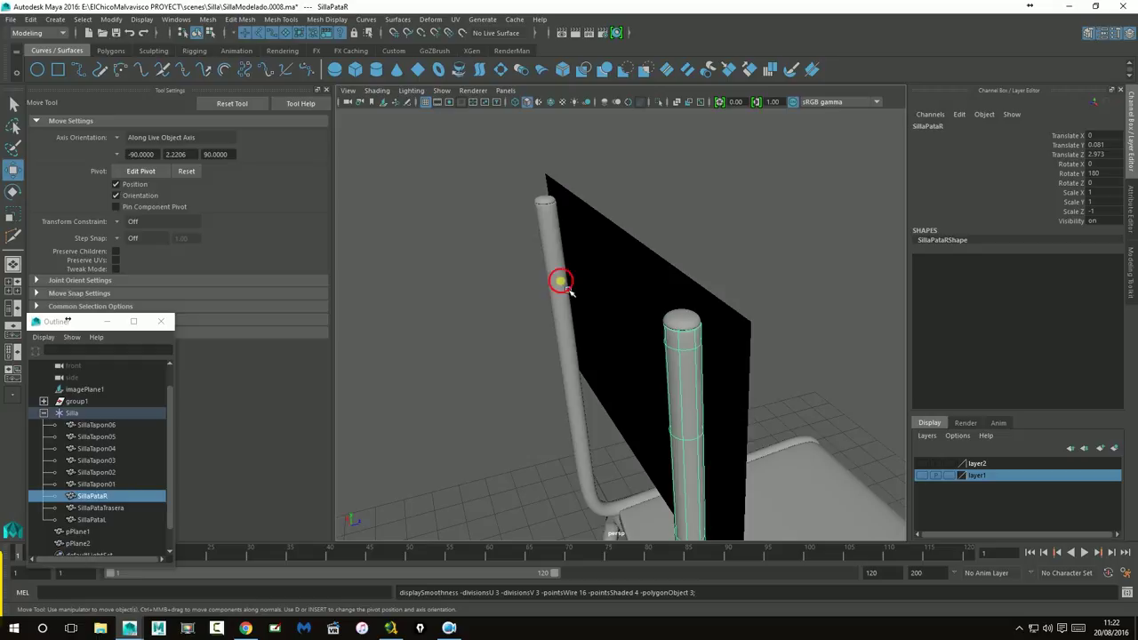
Step: Select the left leg SillaPataL and inspect the legs and whole chair, returning to four views
{"action": "left_click", "coordinate": [561, 281]}
{"action": "mouse_move", "coordinate": [691, 325]}
{"action": "right_mouse_down", "text": "alt"}
{"action": "mouse_move", "coordinate": [797, 348]}
{"action": "mouse_move", "coordinate": [769, 355]}
{"action": "right_mouse_up", "text": "alt"}
{"action": "mouse_move", "coordinate": [770, 354]}
{"action": "left_mouse_down", "text": "alt"}
{"action": "mouse_move", "coordinate": [729, 353]}
{"action": "mouse_move", "coordinate": [691, 308]}
{"action": "mouse_move", "coordinate": [711, 351]}
{"action": "left_mouse_up", "text": "alt"}
{"action": "right_click_drag", "start_coordinate": [710, 350], "coordinate": [655, 320], "text": "alt"}
{"action": "mouse_move", "coordinate": [655, 320]}
{"action": "left_mouse_down", "text": "alt"}
{"action": "mouse_move", "coordinate": [704, 356]}
{"action": "mouse_move", "coordinate": [583, 355]}
{"action": "mouse_move", "coordinate": [587, 334]}
{"action": "mouse_move", "coordinate": [542, 362]}
{"action": "mouse_move", "coordinate": [553, 397]}
{"action": "mouse_move", "coordinate": [563, 391]}
{"action": "left_mouse_up", "text": "alt"}
{"action": "key", "text": "space"}
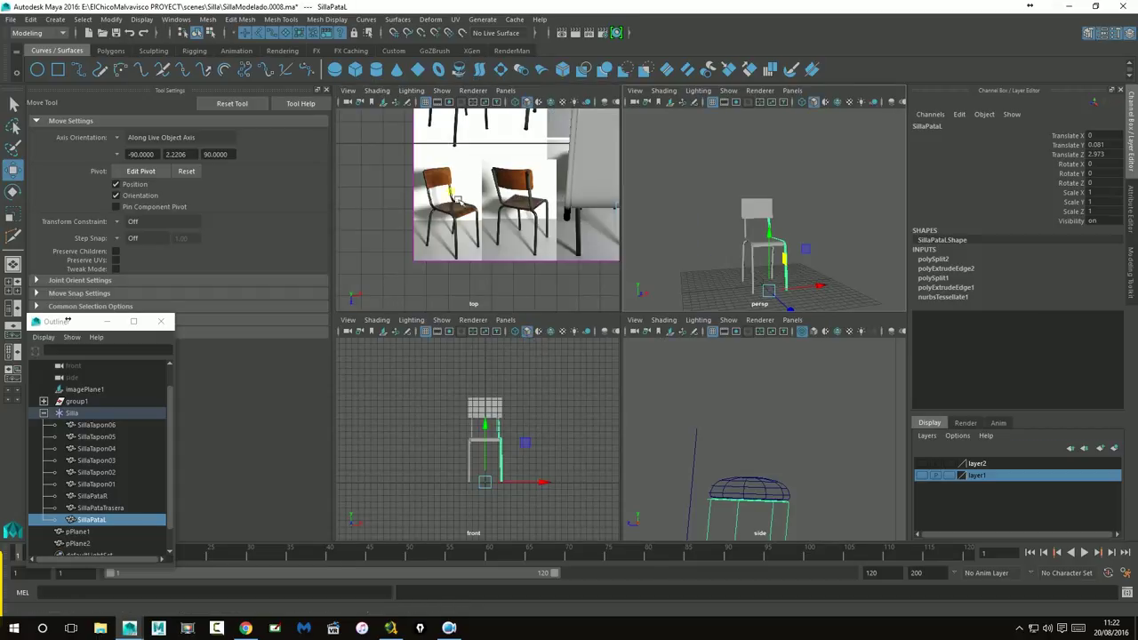
{"action": "mouse_move", "coordinate": [659, 317]}
{"action": "left_mouse_down", "text": "alt"}
{"action": "mouse_move", "coordinate": [785, 258]}
{"action": "mouse_move", "coordinate": [840, 272]}
{"action": "mouse_move", "coordinate": [783, 273]}
{"action": "left_mouse_up", "text": "alt"}
Step: Select backrest plane pPlane2 and raise it slightly to Translate Y 11.172
{"action": "left_click", "coordinate": [760, 214]}
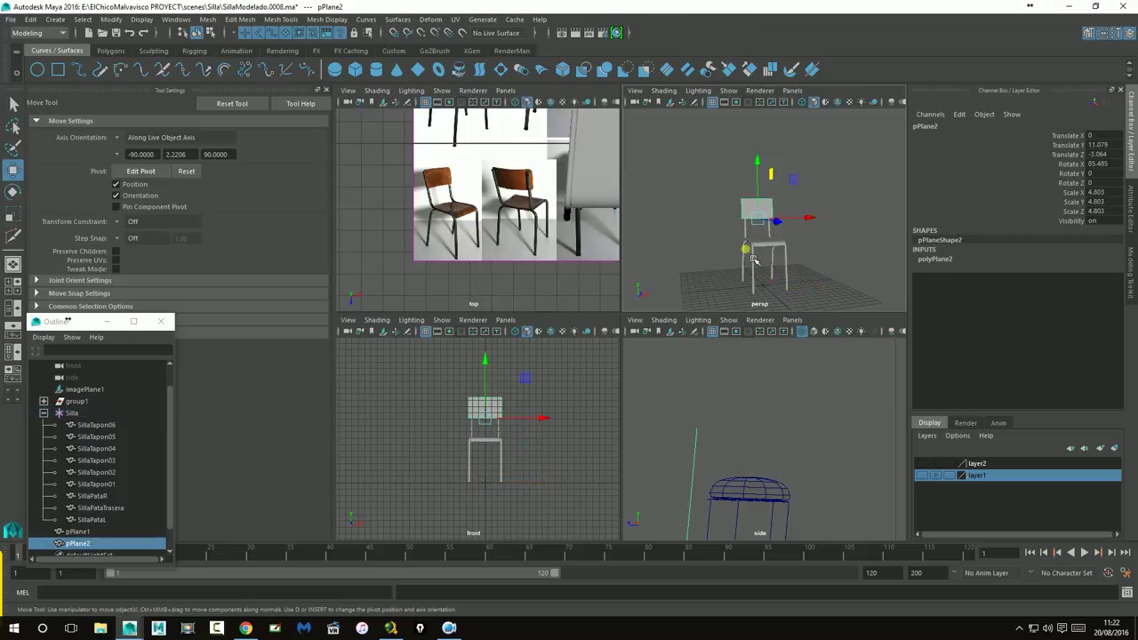
{"action": "key", "text": "f"}
{"action": "left_click_drag", "start_coordinate": [496, 371], "coordinate": [496, 369]}
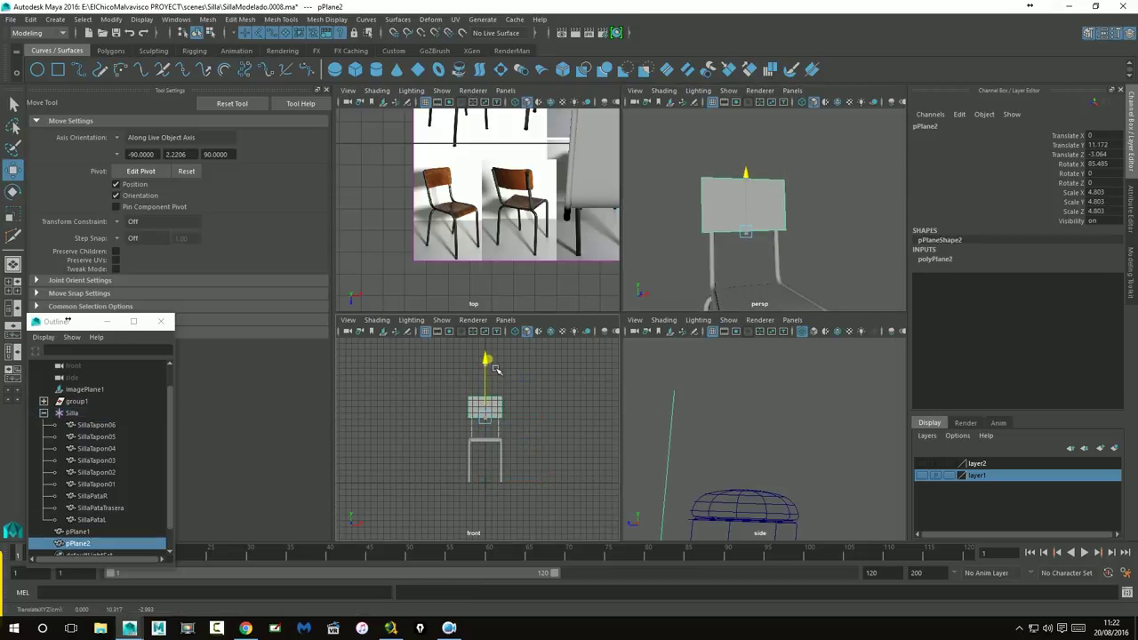
{"action": "scroll", "coordinate": [712, 277], "scroll_direction": "down", "scroll_amount": 3}
{"action": "left_click_drag", "start_coordinate": [716, 276], "coordinate": [712, 277], "text": "alt"}
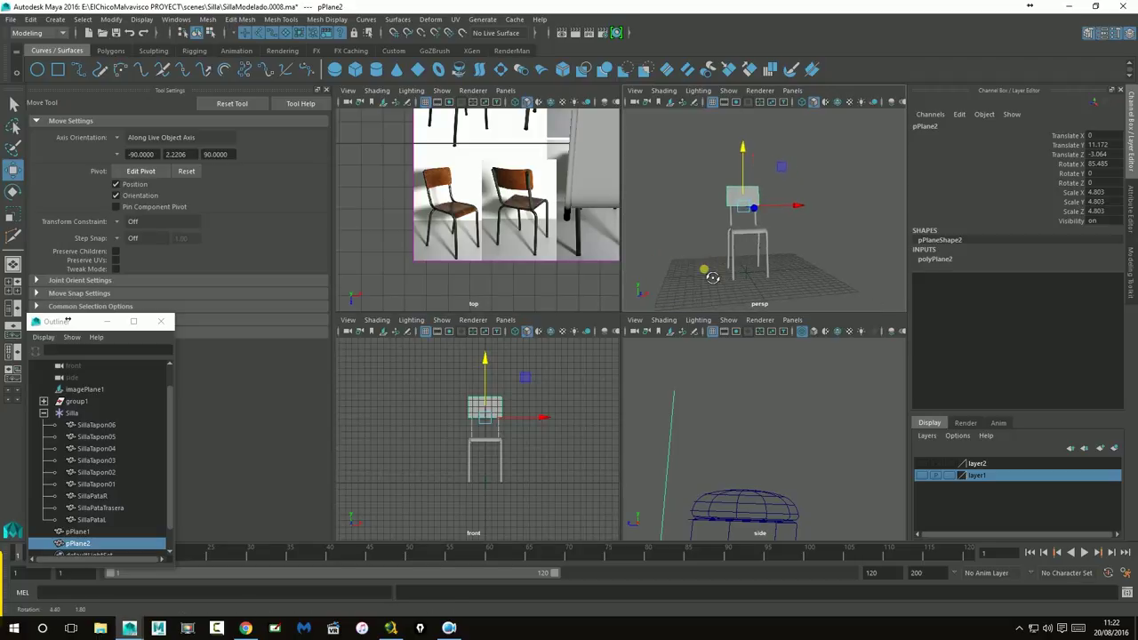
Step: Maximize the perspective view and zoom in close on the chair back
{"action": "key", "text": "space"}
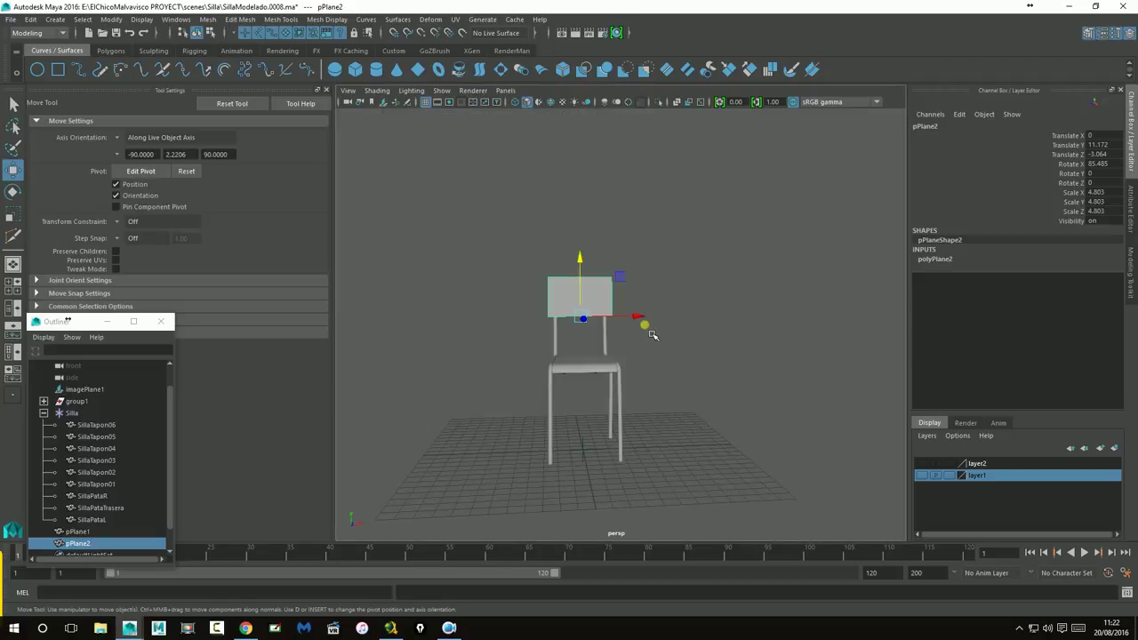
{"action": "key", "text": "space"}
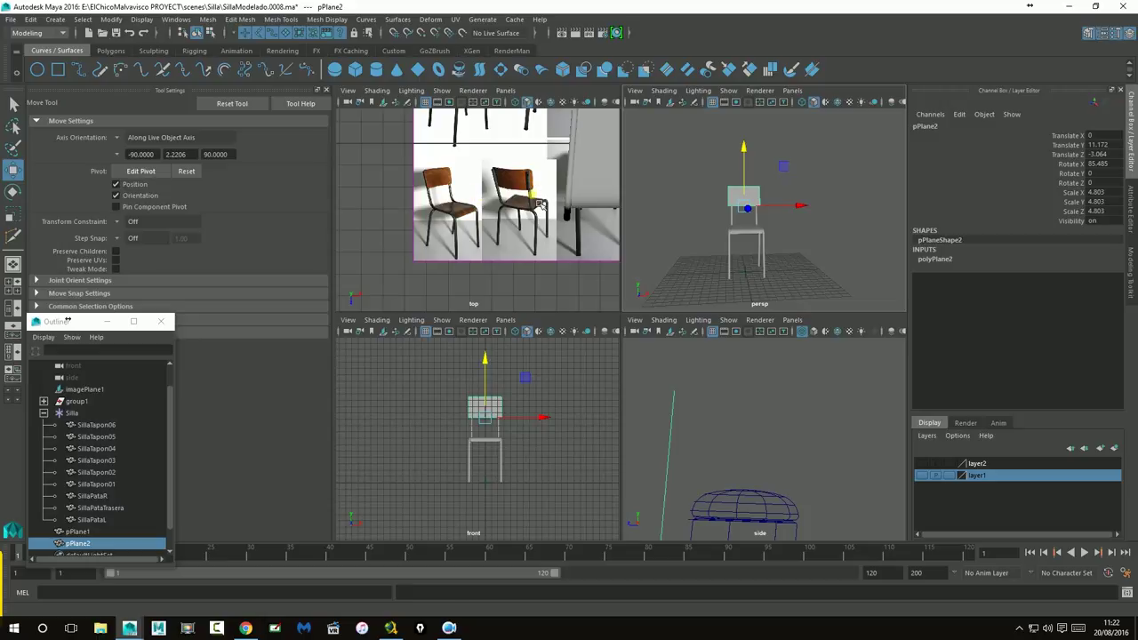
{"action": "key", "text": "space"}
{"action": "mouse_move", "coordinate": [762, 250]}
{"action": "left_mouse_down", "text": "alt"}
{"action": "mouse_move", "coordinate": [759, 306]}
{"action": "mouse_move", "coordinate": [812, 297]}
{"action": "left_mouse_up", "text": "alt"}
{"action": "scroll", "coordinate": [822, 297], "scroll_direction": "up", "scroll_amount": 3}
{"action": "scroll", "coordinate": [747, 266], "scroll_direction": "up", "scroll_amount": 3}
{"action": "scroll", "coordinate": [622, 320], "scroll_direction": "up", "scroll_amount": 3}
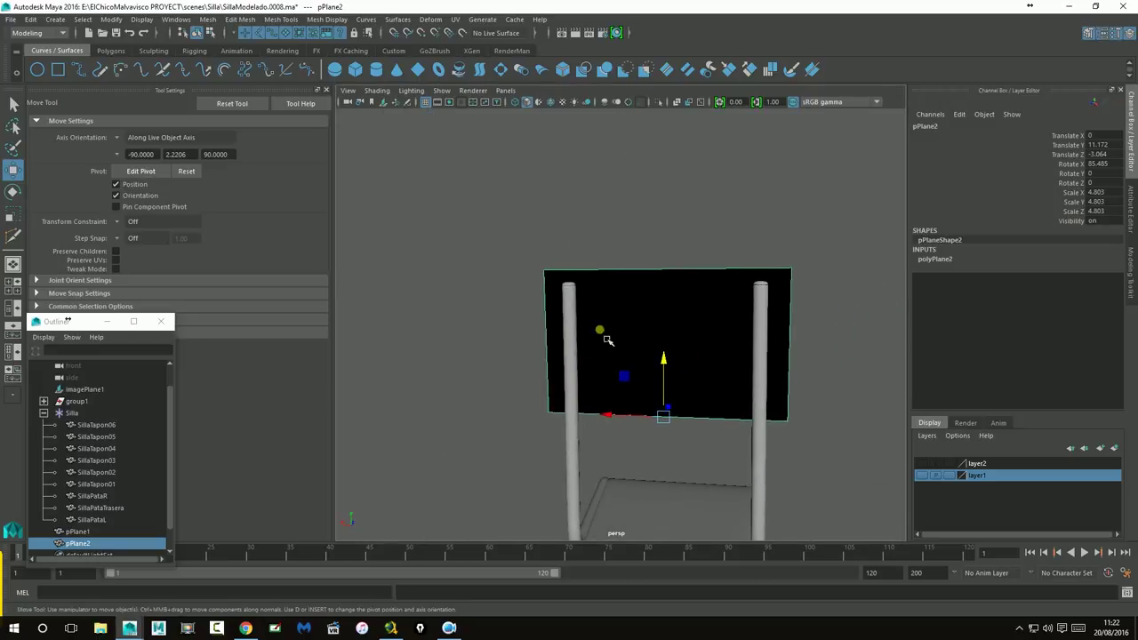
Step: Select the backrest plane's right and top edges and scale them inward along X
{"action": "right_click_drag", "start_coordinate": [798, 313], "coordinate": [790, 266]}
{"action": "left_click", "coordinate": [789, 302]}
{"action": "left_click", "coordinate": [640, 269], "text": "shift"}
{"action": "key", "text": "r"}
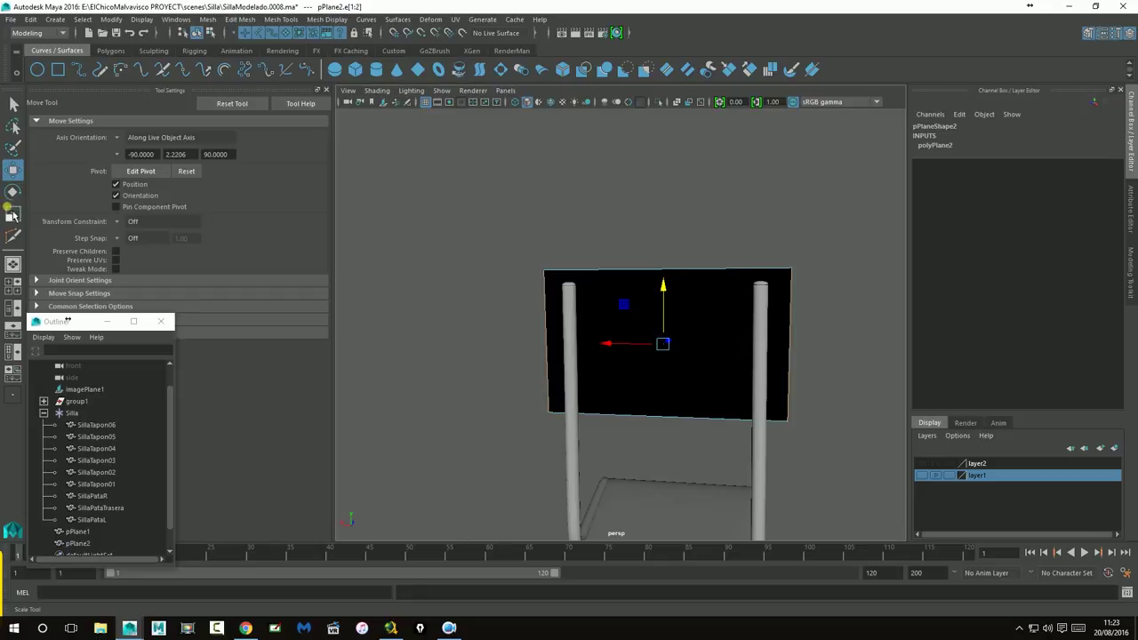
{"action": "mouse_move", "coordinate": [622, 355]}
{"action": "left_mouse_down"}
{"action": "mouse_move", "coordinate": [646, 454]}
{"action": "mouse_move", "coordinate": [587, 338]}
{"action": "left_mouse_up"}
Step: Reselect pPlane2 as an object and inspect the chair back, ending in a maximized side view
{"action": "right_click_drag", "start_coordinate": [573, 298], "coordinate": [633, 297]}
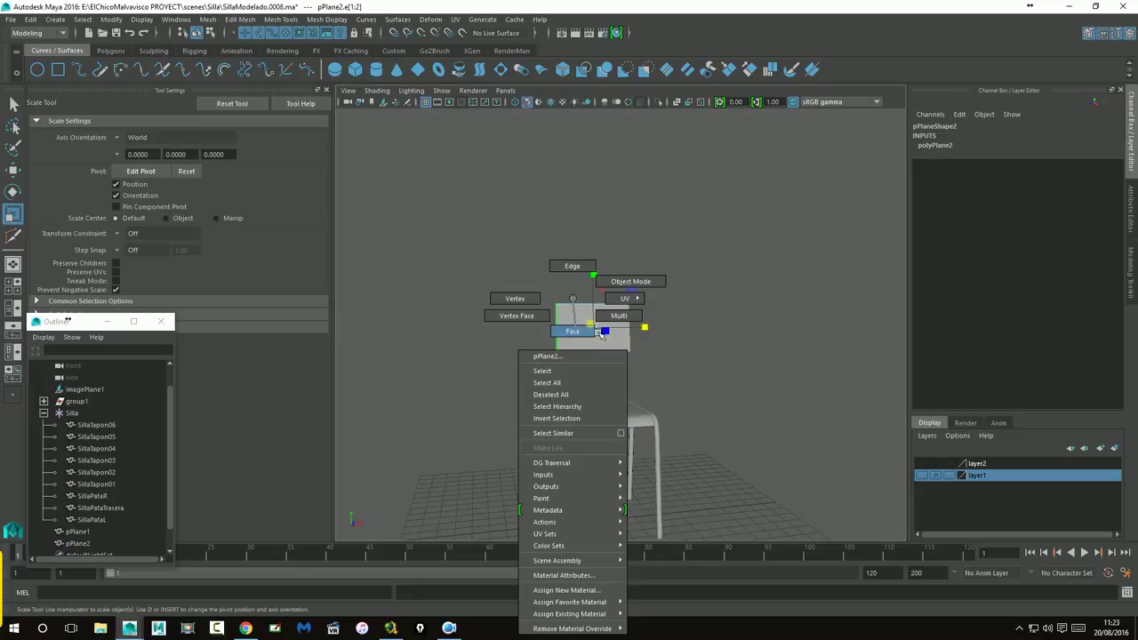
{"action": "right_click_drag", "start_coordinate": [744, 350], "coordinate": [864, 339], "text": "alt"}
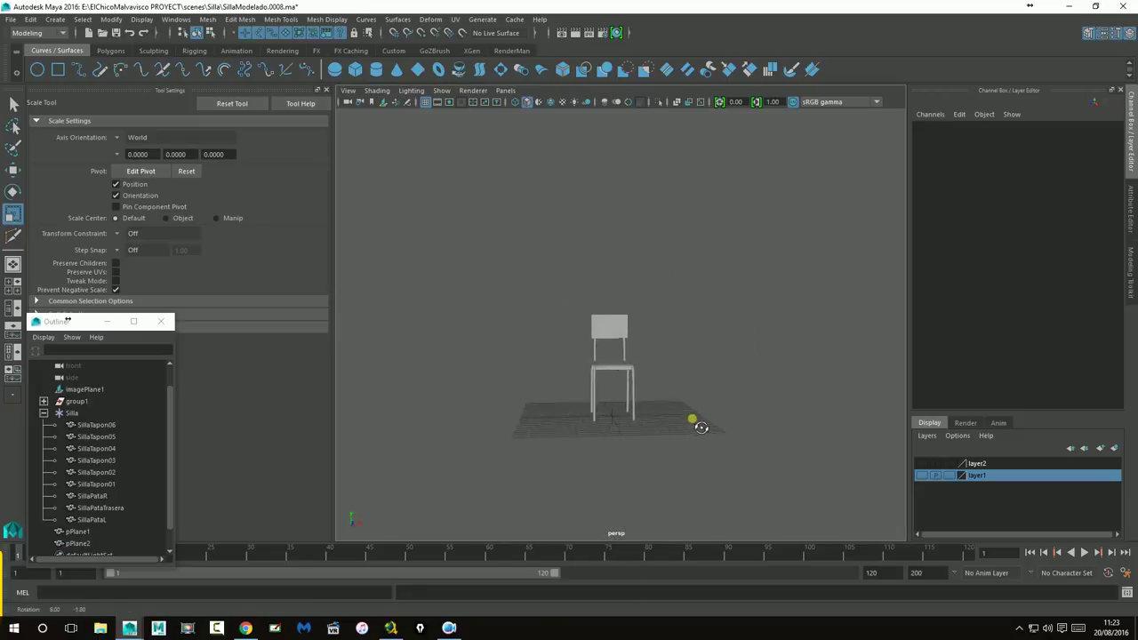
{"action": "scroll", "coordinate": [540, 380], "scroll_direction": "up", "scroll_amount": 5}
{"action": "left_click", "coordinate": [540, 380]}
{"action": "left_click_drag", "start_coordinate": [577, 447], "coordinate": [719, 464], "text": "alt"}
{"action": "mouse_move", "coordinate": [612, 389]}
{"action": "left_mouse_down", "text": "alt"}
{"action": "mouse_move", "coordinate": [587, 373]}
{"action": "mouse_move", "coordinate": [558, 380]}
{"action": "mouse_move", "coordinate": [635, 373]}
{"action": "left_mouse_up", "text": "alt"}
{"action": "key", "text": "space"}
{"action": "key", "text": "space"}
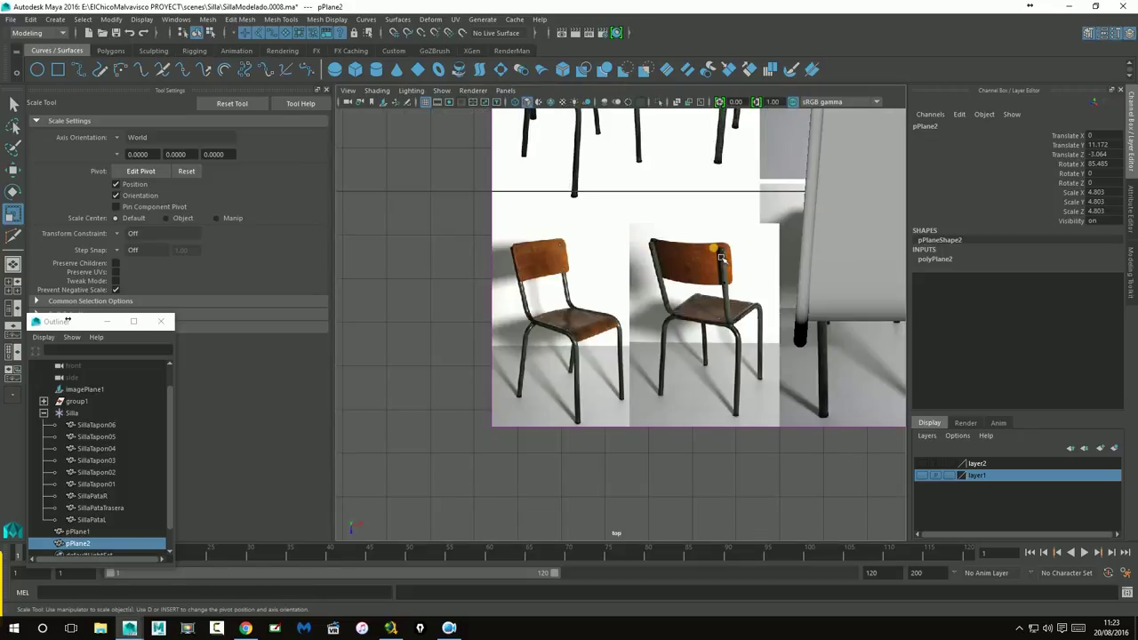
{"action": "key", "text": "space"}
{"action": "key", "text": "space"}
{"action": "mouse_move", "coordinate": [718, 272]}
{"action": "left_mouse_down", "text": "alt"}
{"action": "mouse_move", "coordinate": [596, 288]}
{"action": "mouse_move", "coordinate": [657, 302]}
{"action": "left_mouse_up", "text": "alt"}
{"action": "key", "text": "space"}
{"action": "key", "text": "space"}
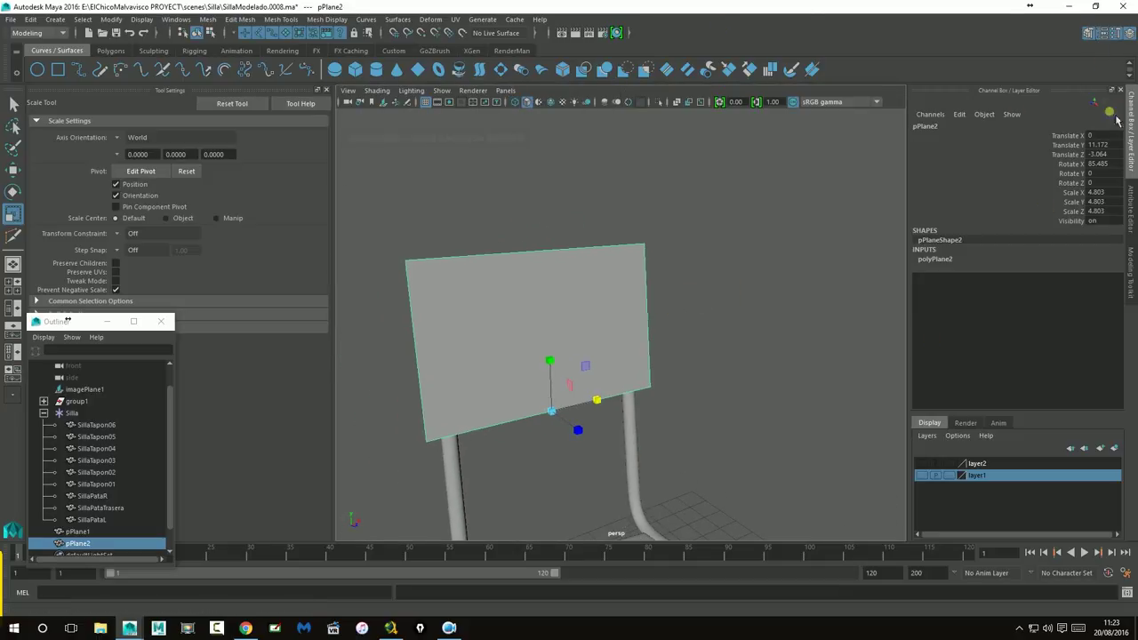
Step: Multi-Cut a vertical centre edge into the backrest and push it back to bend the plane
{"action": "left_click", "coordinate": [1131, 267]}
{"action": "left_click", "coordinate": [1022, 450]}
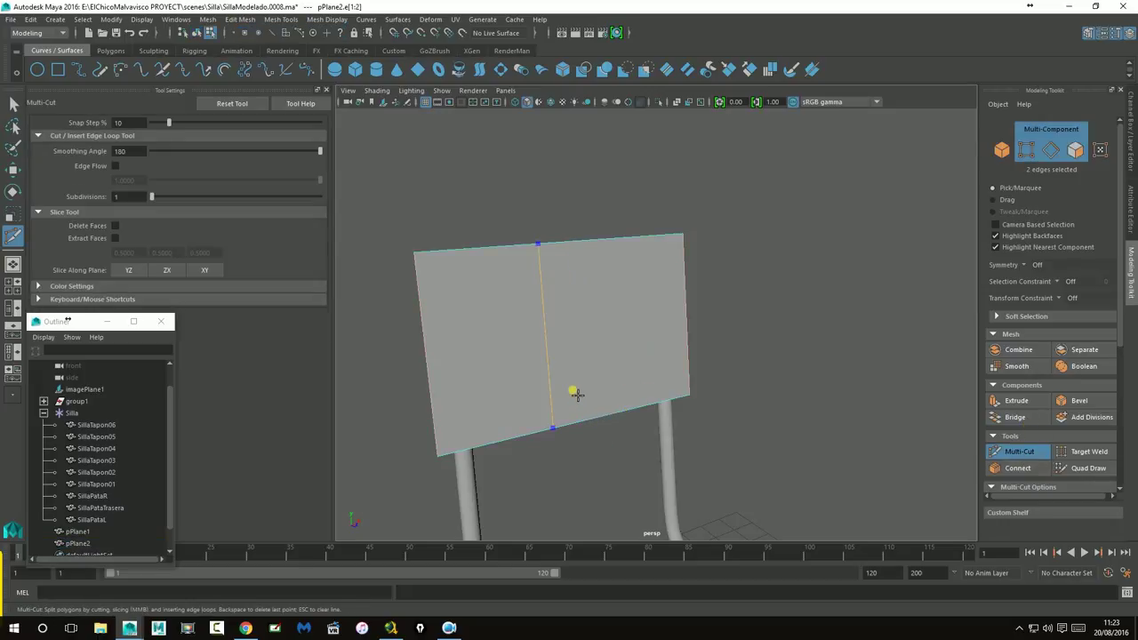
{"action": "left_click_drag", "start_coordinate": [729, 376], "coordinate": [625, 382], "text": "alt"}
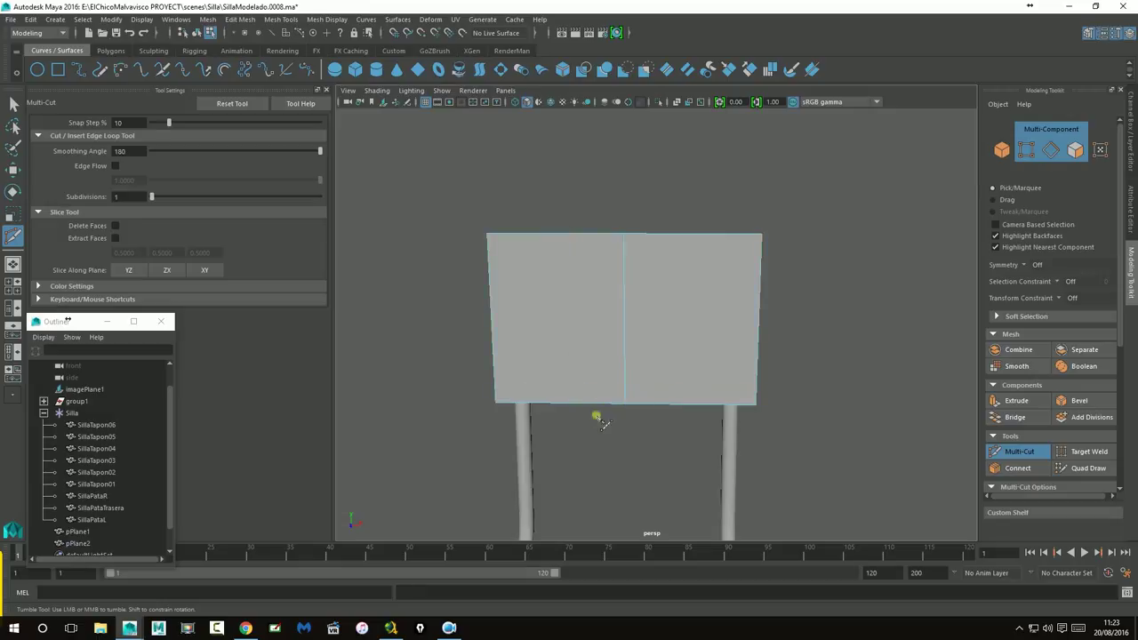
{"action": "left_click", "coordinate": [12, 169]}
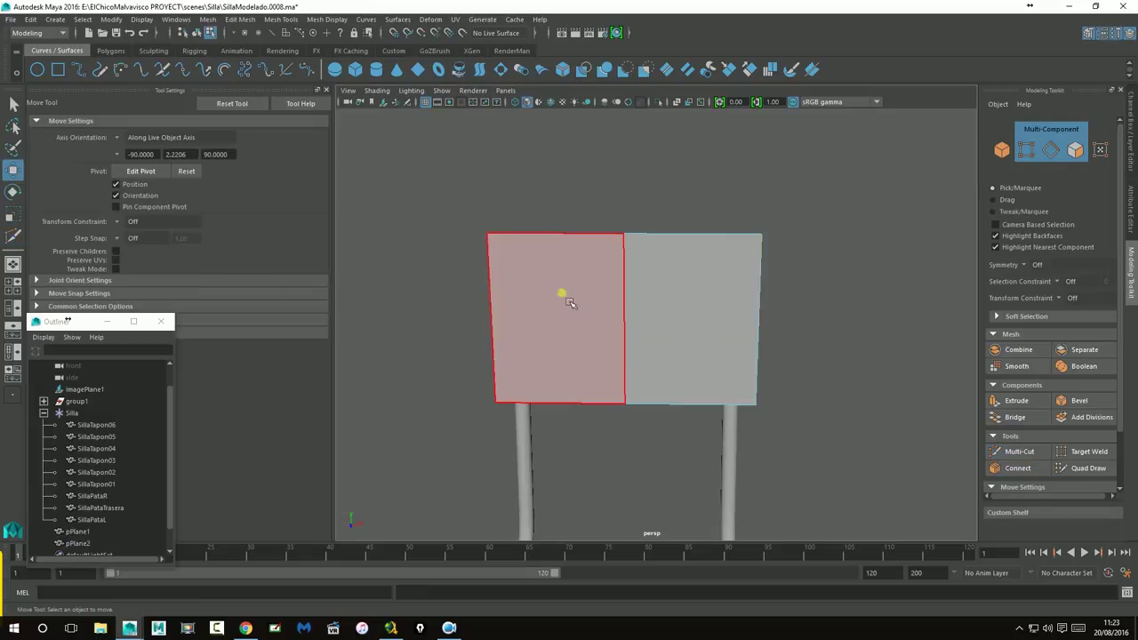
{"action": "left_click", "coordinate": [626, 320]}
{"action": "mouse_move", "coordinate": [626, 320]}
{"action": "left_mouse_down", "text": "alt"}
{"action": "mouse_move", "coordinate": [613, 402]}
{"action": "mouse_move", "coordinate": [666, 418]}
{"action": "mouse_move", "coordinate": [533, 400]}
{"action": "mouse_move", "coordinate": [884, 418]}
{"action": "left_mouse_up", "text": "alt"}
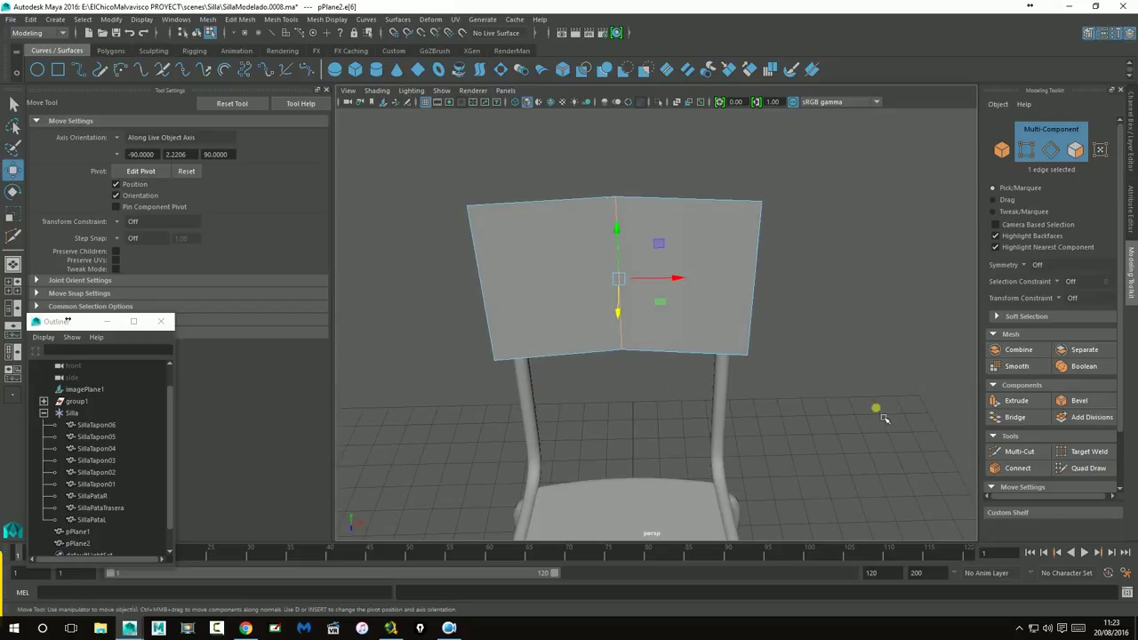
Step: Cut another vertical edge loop across the backrest and select two of the new vertical edges
{"action": "left_click", "coordinate": [1007, 461]}
{"action": "left_click", "coordinate": [689, 218], "text": "ctrl"}
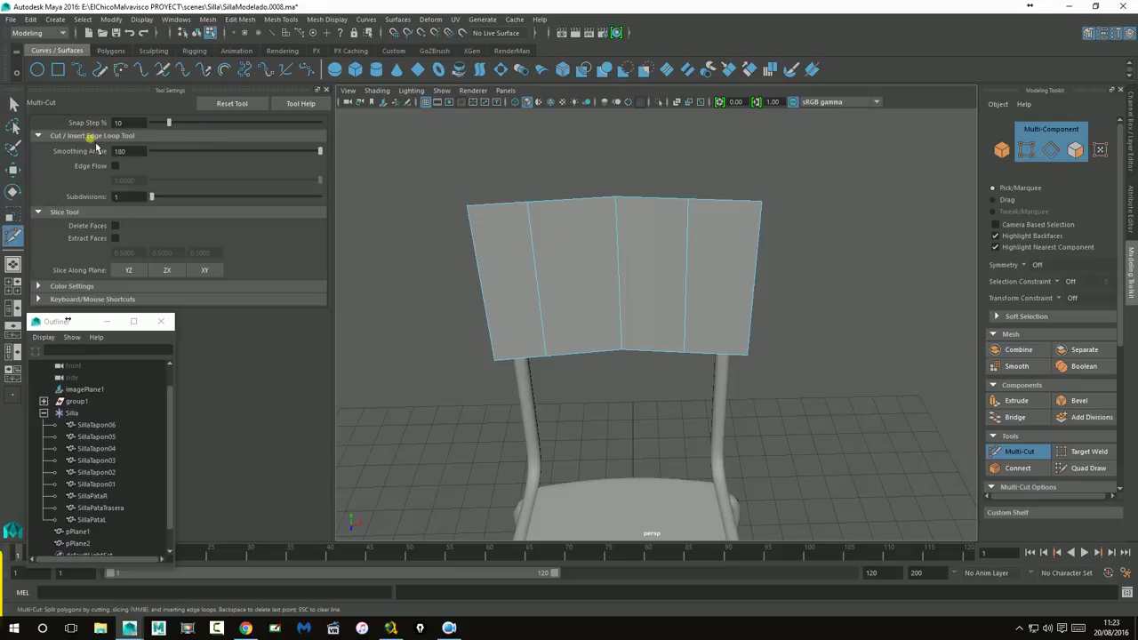
{"action": "left_click", "coordinate": [13, 168]}
{"action": "left_click", "coordinate": [533, 274]}
{"action": "left_click", "coordinate": [693, 282], "text": "shift"}
{"action": "mouse_move", "coordinate": [693, 282]}
{"action": "left_mouse_down", "text": "alt"}
{"action": "mouse_move", "coordinate": [667, 412]}
{"action": "mouse_move", "coordinate": [613, 400]}
{"action": "mouse_move", "coordinate": [533, 329]}
{"action": "left_mouse_up", "text": "alt"}
Step: Return pPlane2 to object mode and apply Extrude to its faces, creating polyExtrudeFace2
{"action": "right_click_drag", "start_coordinate": [505, 298], "coordinate": [567, 291]}
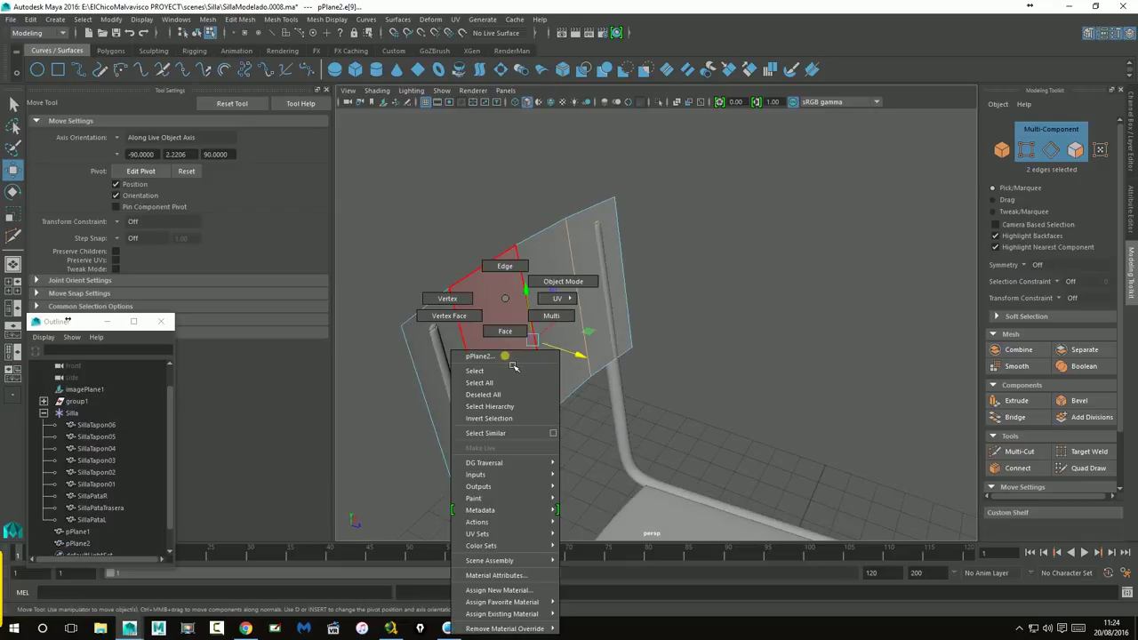
{"action": "left_click", "coordinate": [554, 330]}
{"action": "left_click_drag", "start_coordinate": [554, 330], "coordinate": [680, 407], "text": "alt"}
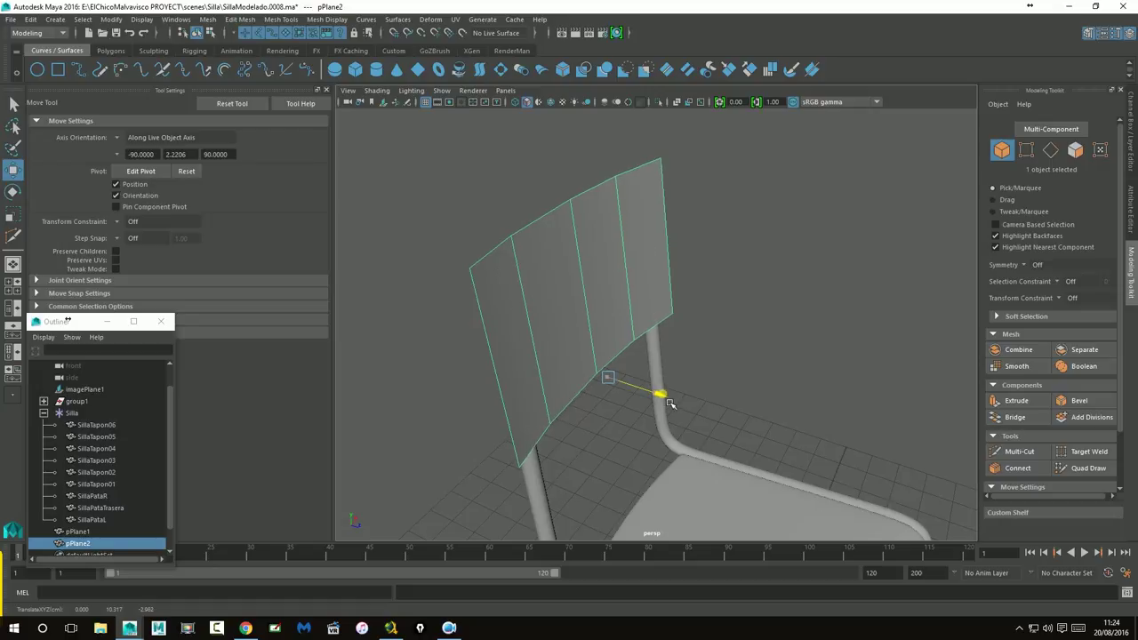
{"action": "left_click_drag", "start_coordinate": [682, 407], "coordinate": [905, 412], "text": "alt"}
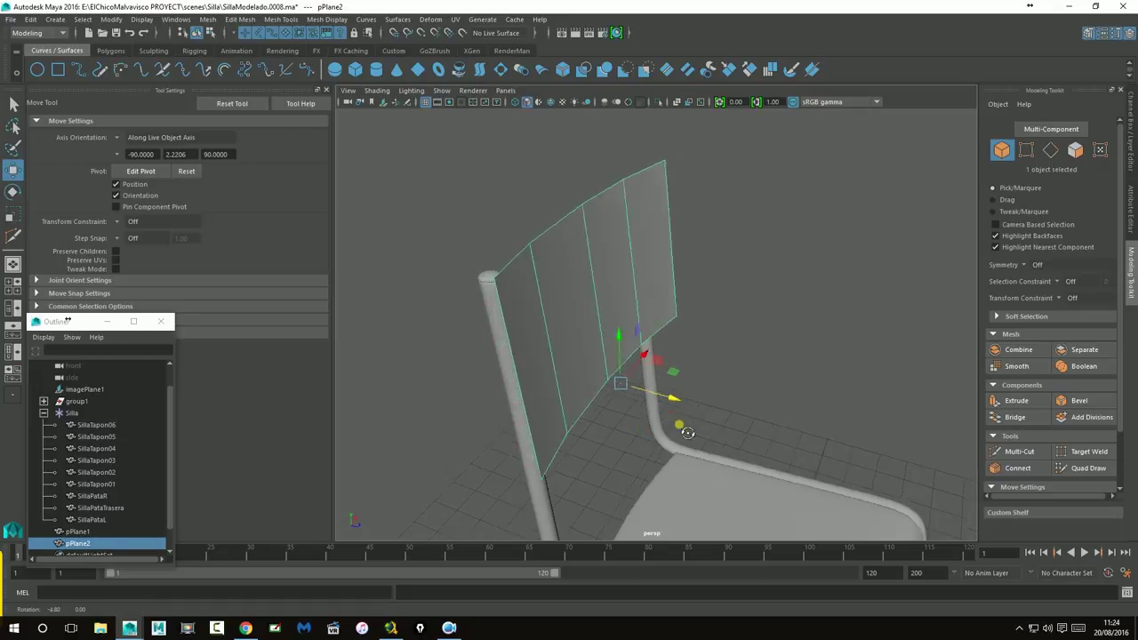
{"action": "left_click", "coordinate": [1008, 401]}
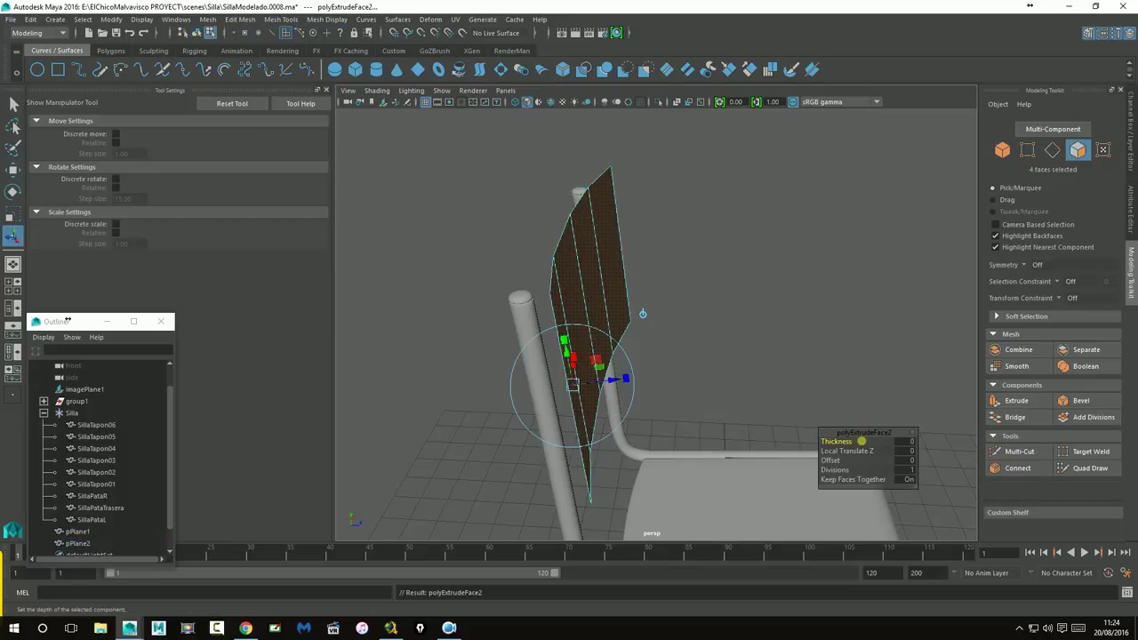
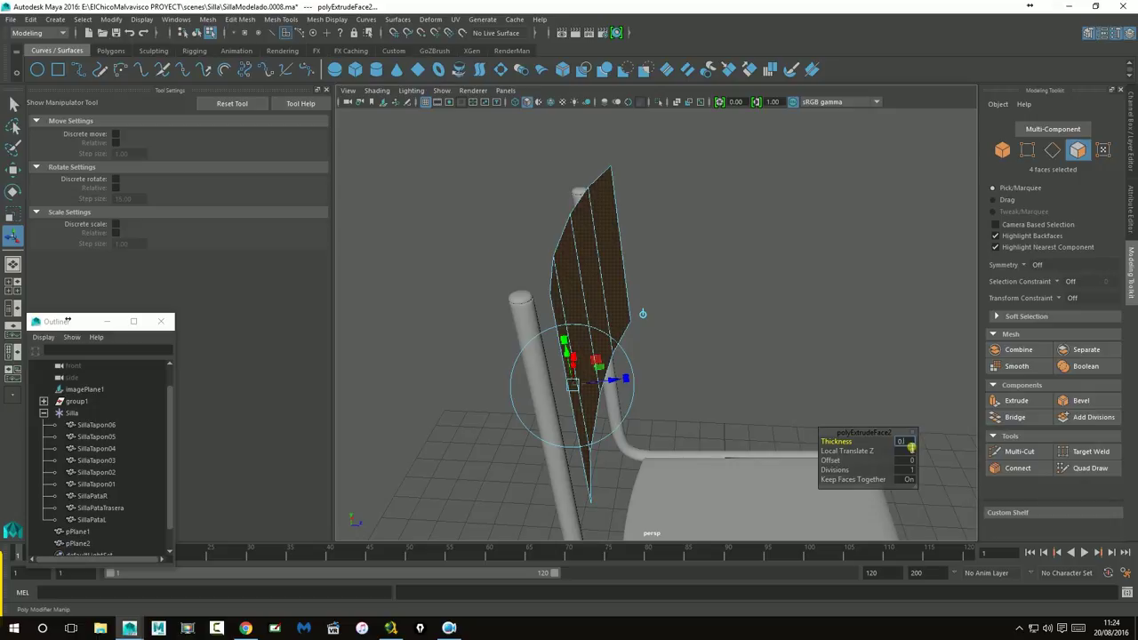
{"action": "type", "text": "2"}
Step: Commit the backrest panel's extrusion thickness
{"action": "key", "text": "Return"}
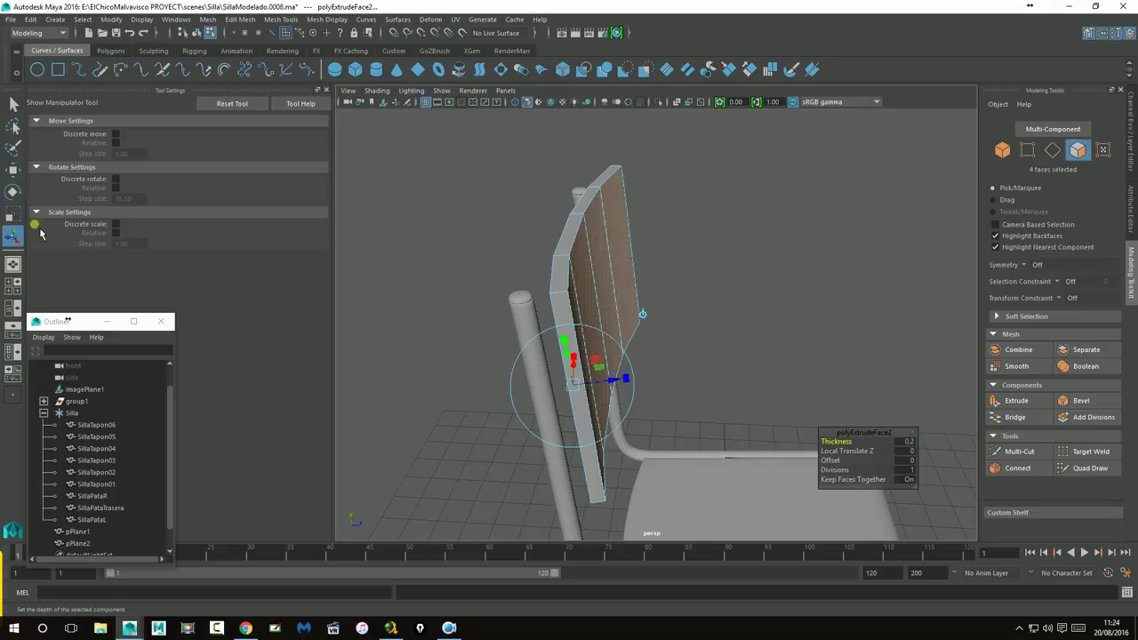
{"action": "left_click", "coordinate": [12, 169]}
{"action": "left_click", "coordinate": [706, 318]}
{"action": "left_click", "coordinate": [612, 325]}
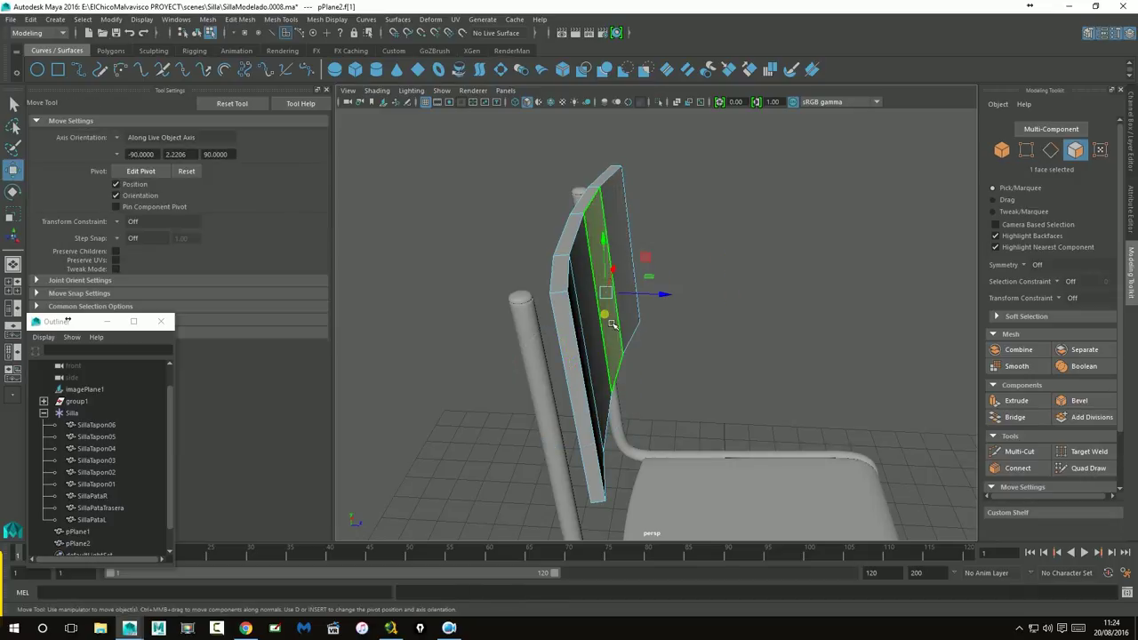
Step: Return to object mode and slide pPlane2 along X against the back posts
{"action": "right_click_drag", "start_coordinate": [612, 326], "coordinate": [658, 286]}
{"action": "mouse_move", "coordinate": [675, 405]}
{"action": "left_mouse_down"}
{"action": "mouse_move", "coordinate": [657, 401]}
{"action": "mouse_move", "coordinate": [675, 424]}
{"action": "mouse_move", "coordinate": [675, 406]}
{"action": "mouse_move", "coordinate": [665, 407]}
{"action": "mouse_move", "coordinate": [662, 419]}
{"action": "mouse_move", "coordinate": [792, 240]}
{"action": "mouse_move", "coordinate": [444, 234]}
{"action": "mouse_move", "coordinate": [326, 351]}
{"action": "mouse_move", "coordinate": [668, 381]}
{"action": "mouse_move", "coordinate": [634, 389]}
{"action": "mouse_move", "coordinate": [664, 413]}
{"action": "mouse_move", "coordinate": [654, 471]}
{"action": "left_mouse_up"}
{"action": "mouse_move", "coordinate": [654, 482]}
{"action": "left_mouse_down", "text": "alt"}
{"action": "mouse_move", "coordinate": [654, 492]}
{"action": "mouse_move", "coordinate": [699, 462]}
{"action": "mouse_move", "coordinate": [765, 454]}
{"action": "mouse_move", "coordinate": [779, 429]}
{"action": "mouse_move", "coordinate": [773, 444]}
{"action": "mouse_move", "coordinate": [766, 393]}
{"action": "mouse_move", "coordinate": [774, 483]}
{"action": "mouse_move", "coordinate": [780, 406]}
{"action": "mouse_move", "coordinate": [821, 399]}
{"action": "mouse_move", "coordinate": [681, 399]}
{"action": "left_mouse_up", "text": "alt"}
{"action": "key", "text": "space"}
{"action": "scroll", "coordinate": [692, 408], "scroll_direction": "up", "scroll_amount": 1}
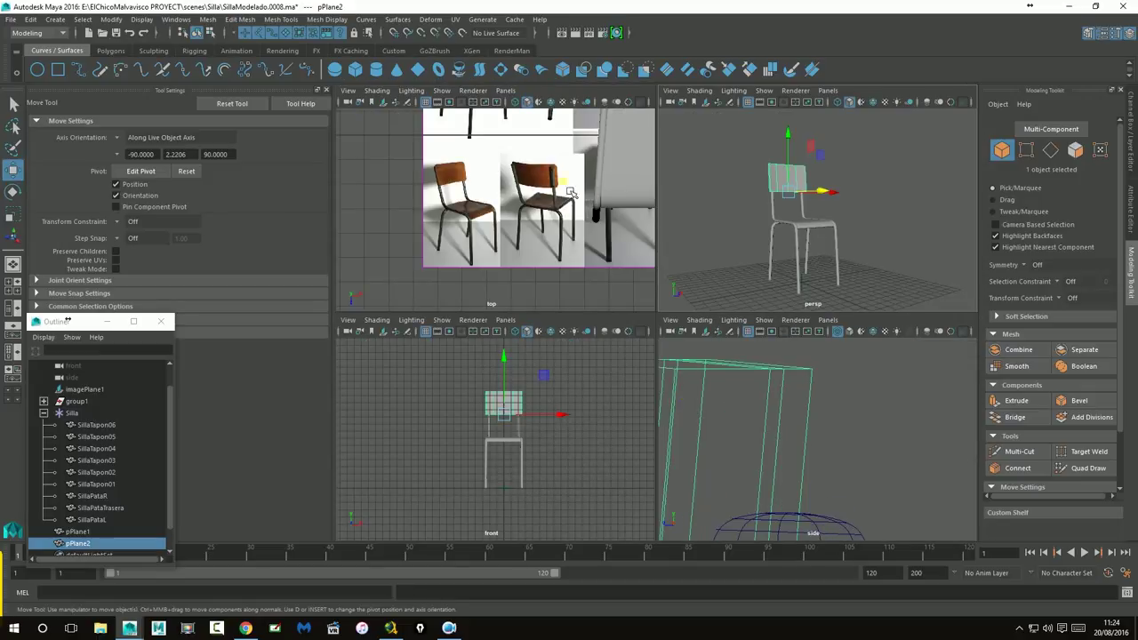
{"action": "mouse_move", "coordinate": [822, 232]}
{"action": "left_mouse_down", "text": "alt"}
{"action": "mouse_move", "coordinate": [871, 251]}
{"action": "mouse_move", "coordinate": [826, 254]}
{"action": "mouse_move", "coordinate": [886, 288]}
{"action": "mouse_move", "coordinate": [876, 302]}
{"action": "mouse_move", "coordinate": [787, 281]}
{"action": "mouse_move", "coordinate": [893, 235]}
{"action": "mouse_move", "coordinate": [1018, 227]}
{"action": "mouse_move", "coordinate": [820, 254]}
{"action": "mouse_move", "coordinate": [698, 389]}
{"action": "mouse_move", "coordinate": [725, 455]}
{"action": "left_mouse_up", "text": "alt"}
{"action": "key", "text": "space"}
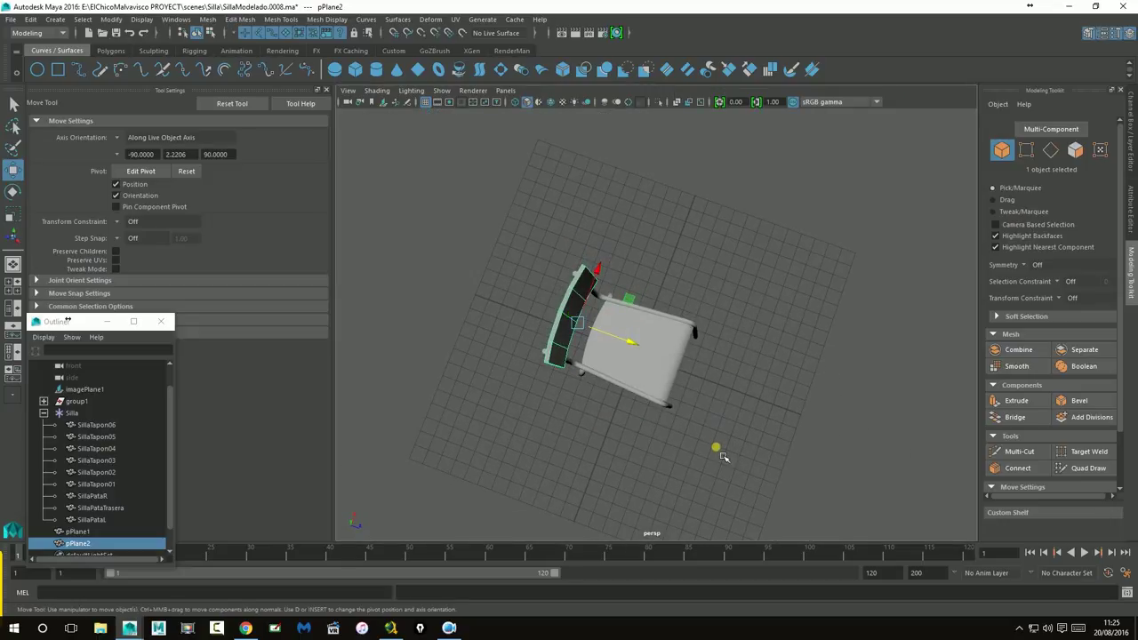
Step: Select the SillaPataR leg and display its transform values in the Channel Box
{"action": "mouse_move", "coordinate": [724, 455]}
{"action": "left_mouse_down", "text": "alt"}
{"action": "mouse_move", "coordinate": [681, 376]}
{"action": "mouse_move", "coordinate": [640, 350]}
{"action": "mouse_move", "coordinate": [610, 402]}
{"action": "left_mouse_up", "text": "alt"}
{"action": "left_click", "coordinate": [600, 407]}
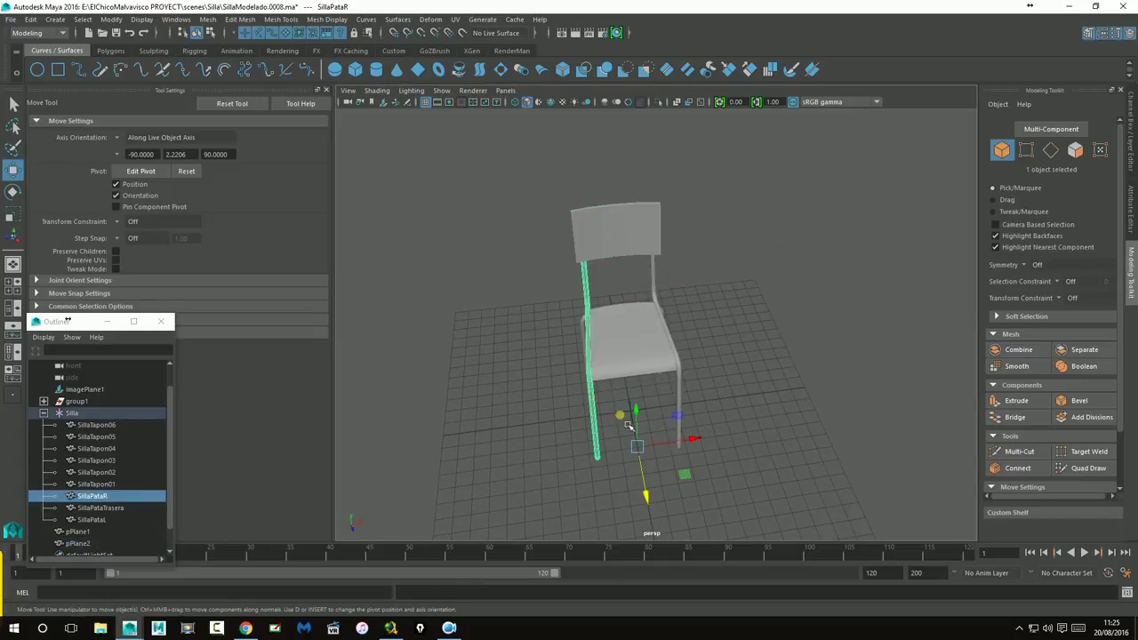
{"action": "left_click", "coordinate": [681, 402], "text": "shift"}
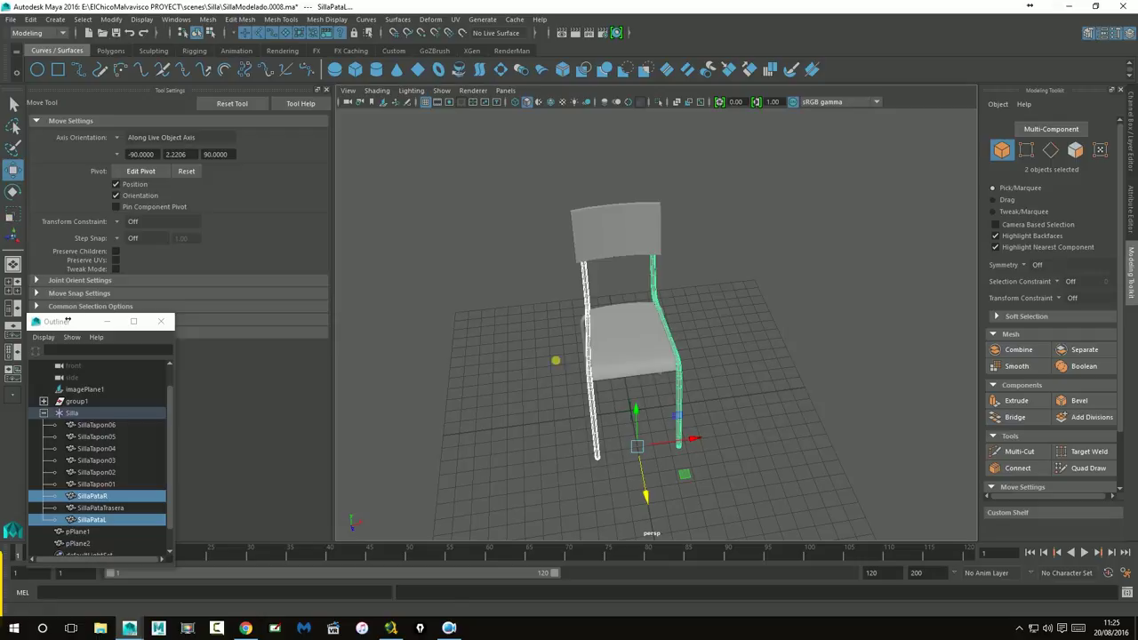
{"action": "left_click", "coordinate": [836, 436]}
{"action": "left_click", "coordinate": [594, 407]}
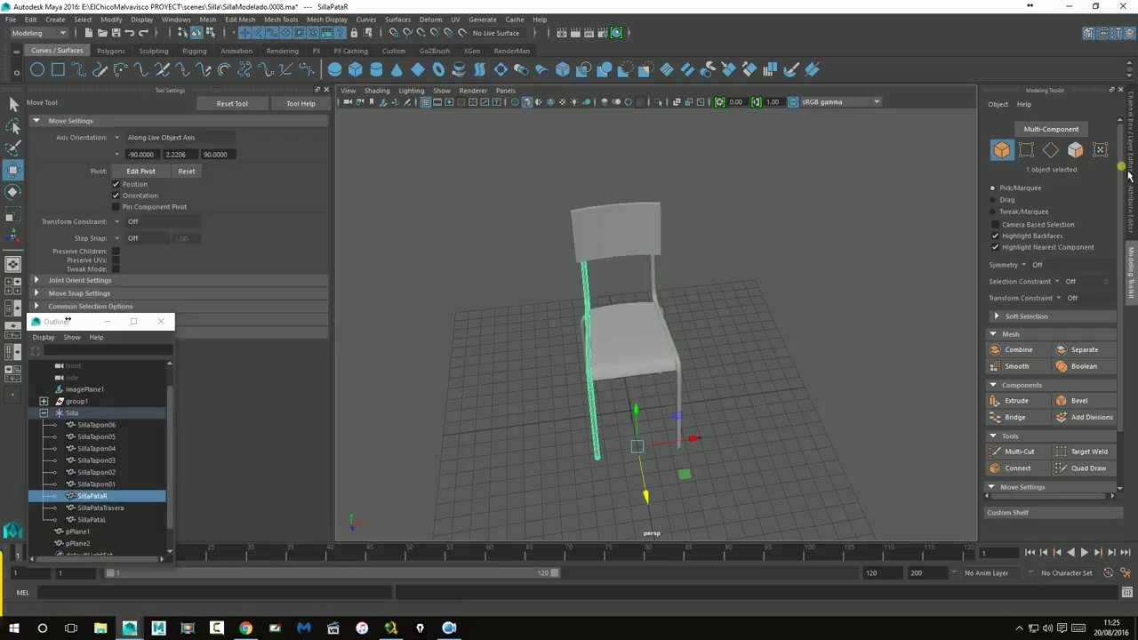
{"action": "left_click", "coordinate": [1130, 160]}
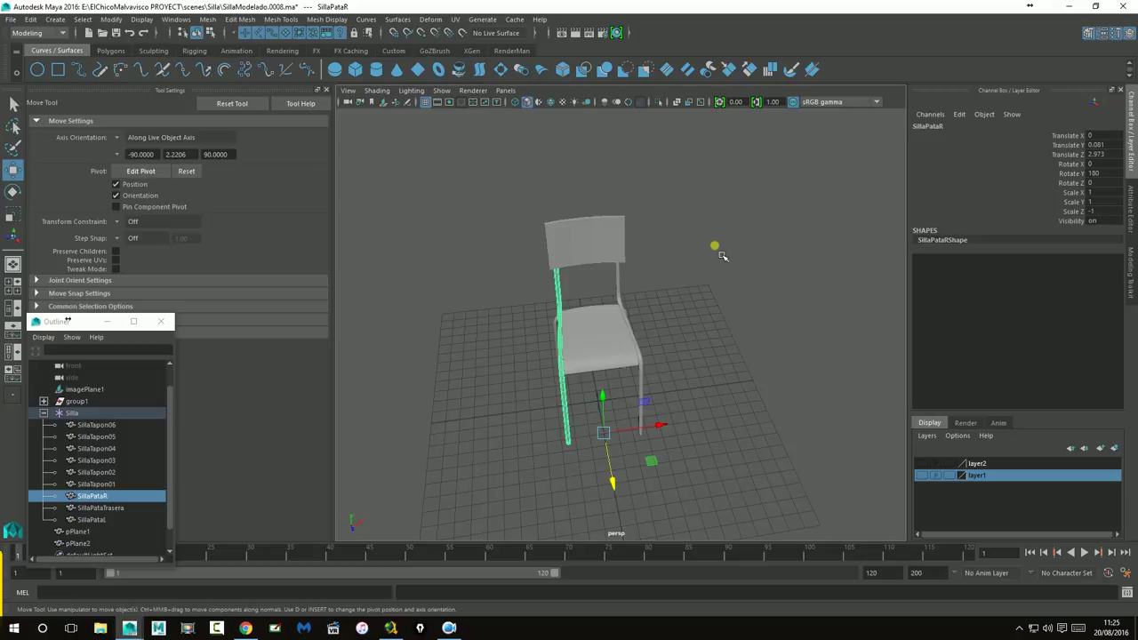
{"action": "left_click_drag", "start_coordinate": [722, 256], "coordinate": [652, 447], "text": "alt"}
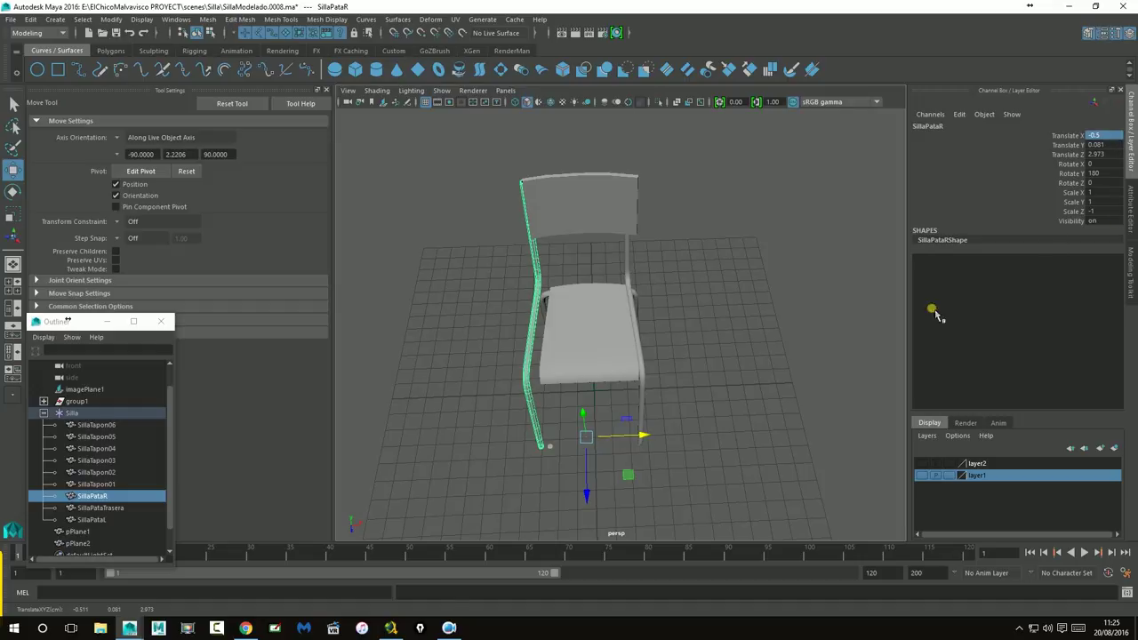
Step: Enter Translate X offsets of -0.5 for SillaPataR and 0.5 for SillaPataL
{"action": "left_click", "coordinate": [642, 409]}
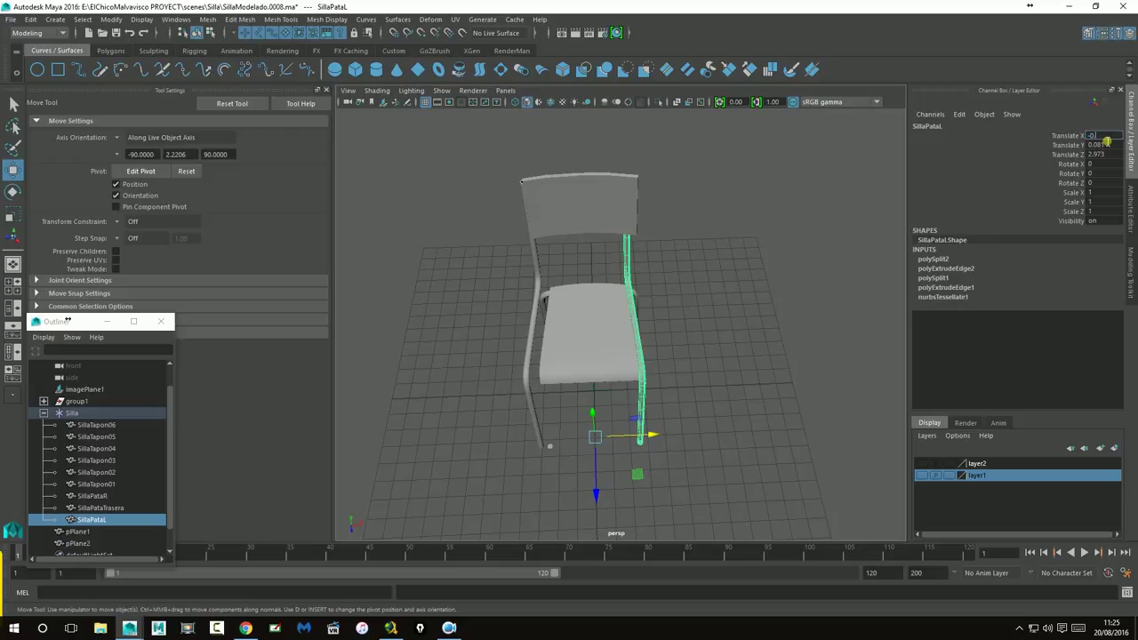
{"action": "key", "text": "Return"}
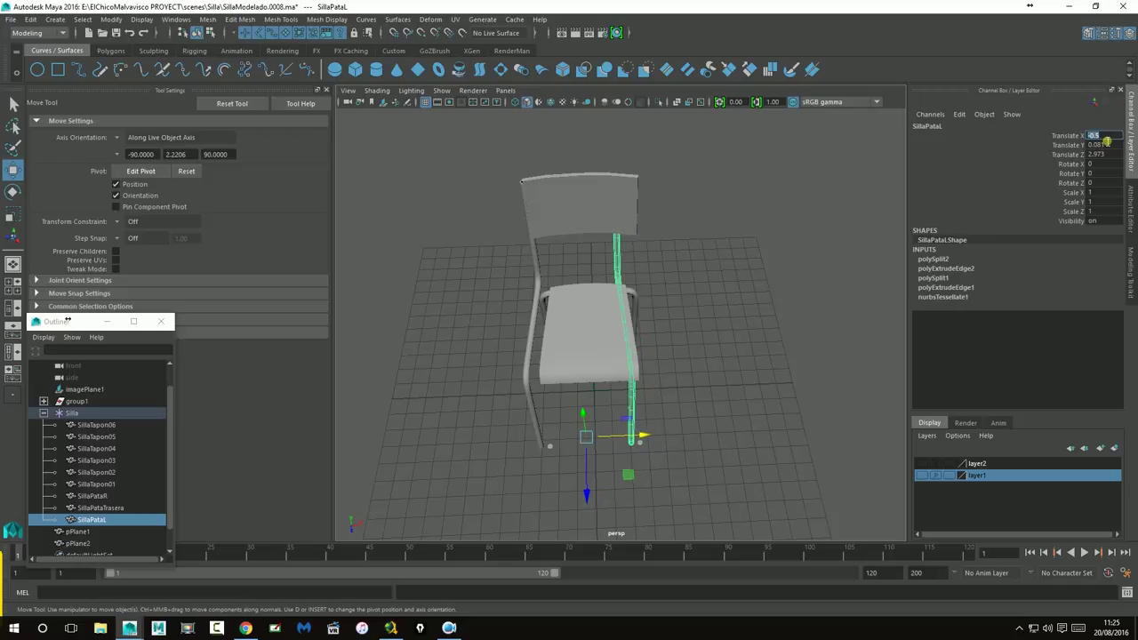
{"action": "key", "text": "Return"}
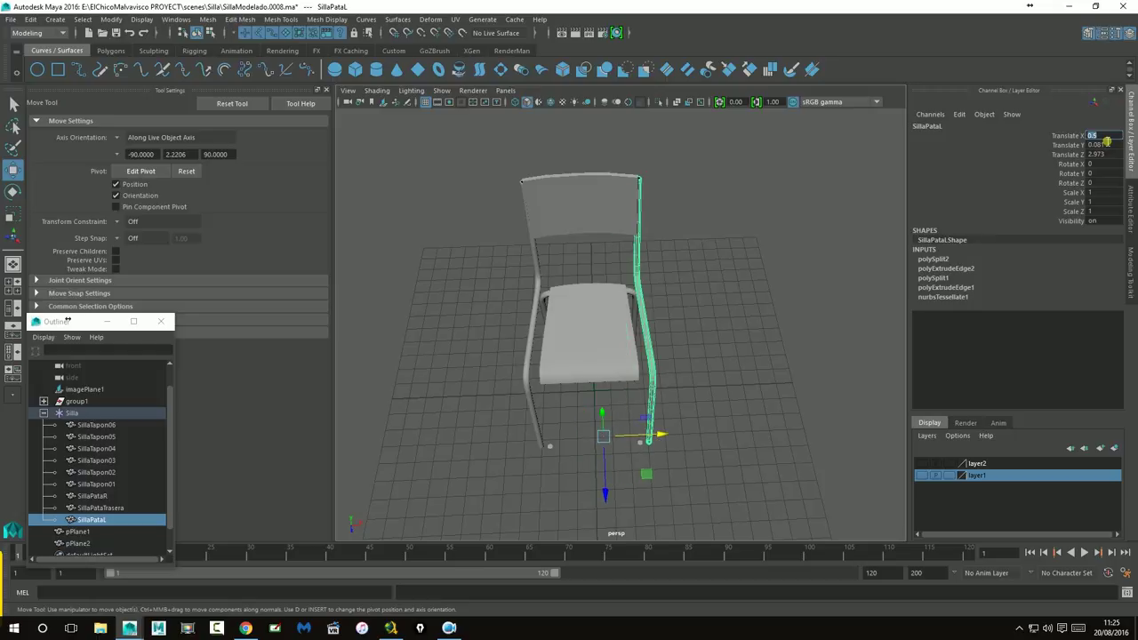
{"action": "left_click", "coordinate": [782, 254]}
{"action": "mouse_move", "coordinate": [705, 281]}
{"action": "left_mouse_down", "text": "alt"}
{"action": "mouse_move", "coordinate": [724, 257]}
{"action": "mouse_move", "coordinate": [732, 273]}
{"action": "mouse_move", "coordinate": [827, 276]}
{"action": "mouse_move", "coordinate": [830, 300]}
{"action": "mouse_move", "coordinate": [845, 257]}
{"action": "mouse_move", "coordinate": [712, 293]}
{"action": "left_mouse_up", "text": "alt"}
Step: Select seat pPlane1, turn off smooth preview with 1, and enter vertex mode
{"action": "left_click", "coordinate": [623, 352]}
{"action": "scroll", "coordinate": [599, 419], "scroll_direction": "up", "scroll_amount": 5}
{"action": "left_click_drag", "start_coordinate": [598, 409], "coordinate": [628, 403], "text": "alt"}
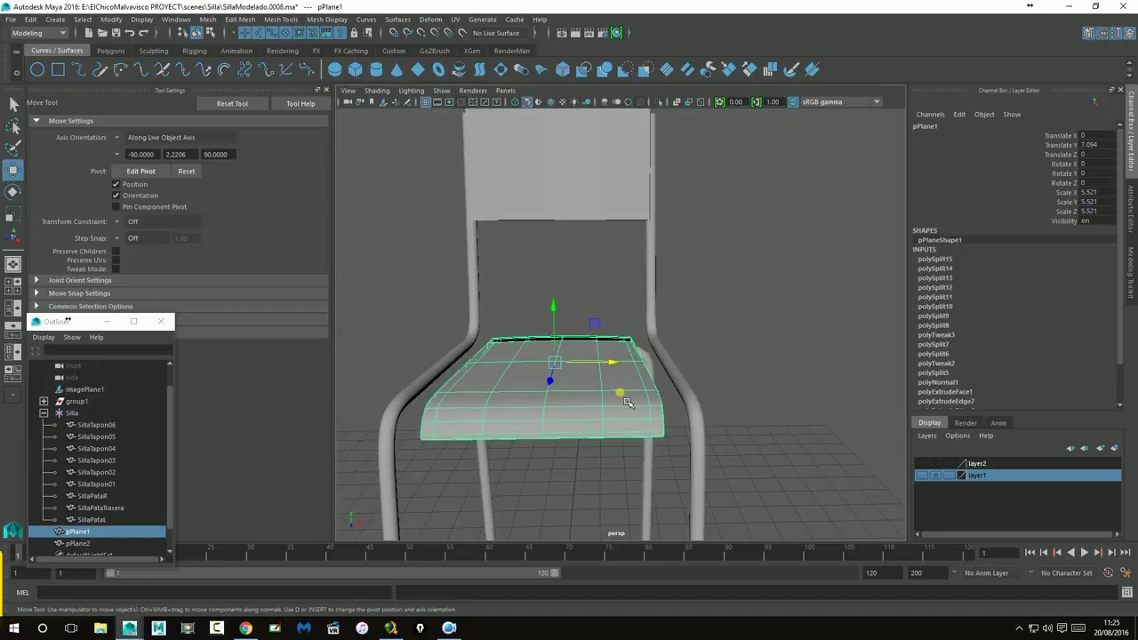
{"action": "key", "text": "1"}
{"action": "right_click_drag", "start_coordinate": [618, 298], "coordinate": [629, 343]}
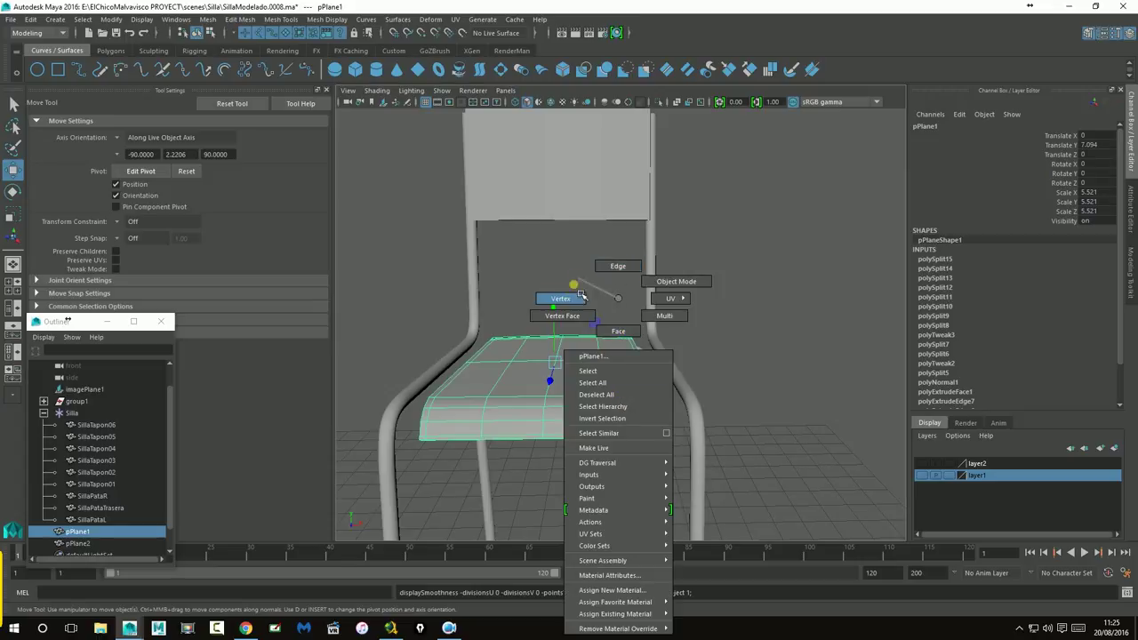
{"action": "right_click_drag", "start_coordinate": [583, 296], "coordinate": [583, 297]}
{"action": "left_click_drag", "start_coordinate": [618, 329], "coordinate": [627, 327], "text": "alt"}
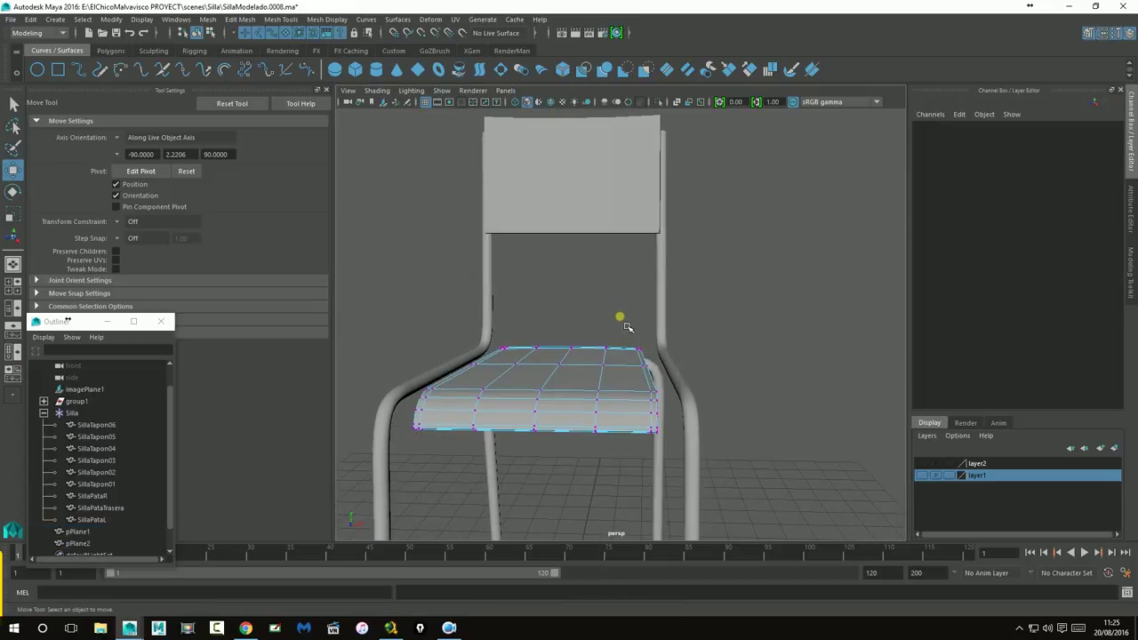
Step: Push the seat's right-edge vertices outward along X toward the leg
{"action": "left_click_drag", "start_coordinate": [729, 485], "coordinate": [734, 495]}
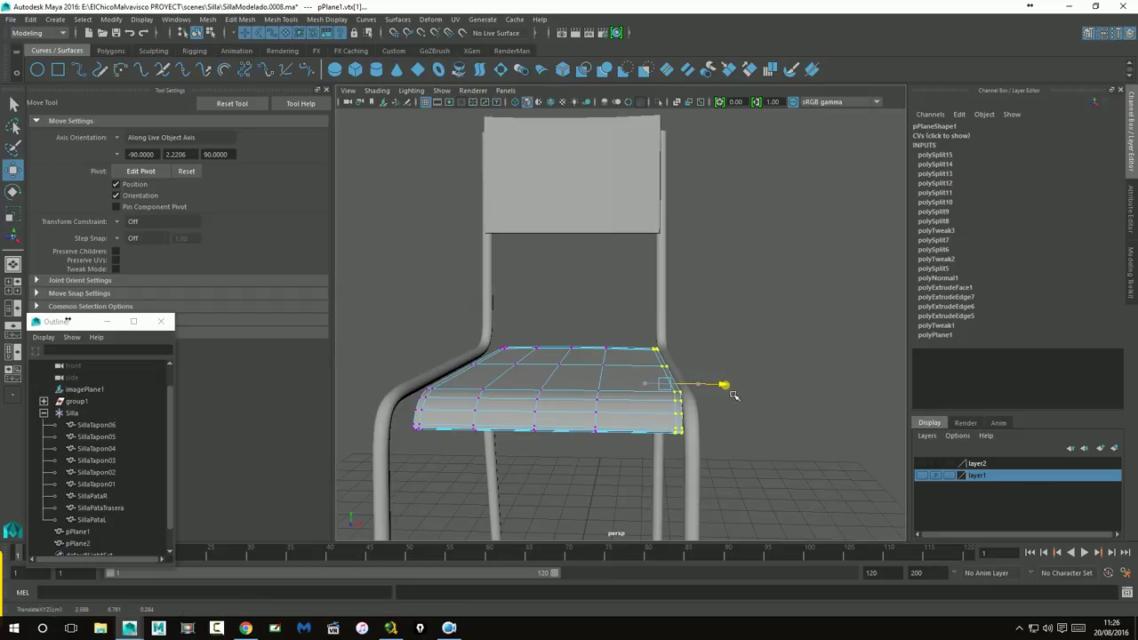
{"action": "left_click_drag", "start_coordinate": [734, 394], "coordinate": [720, 471], "text": "alt"}
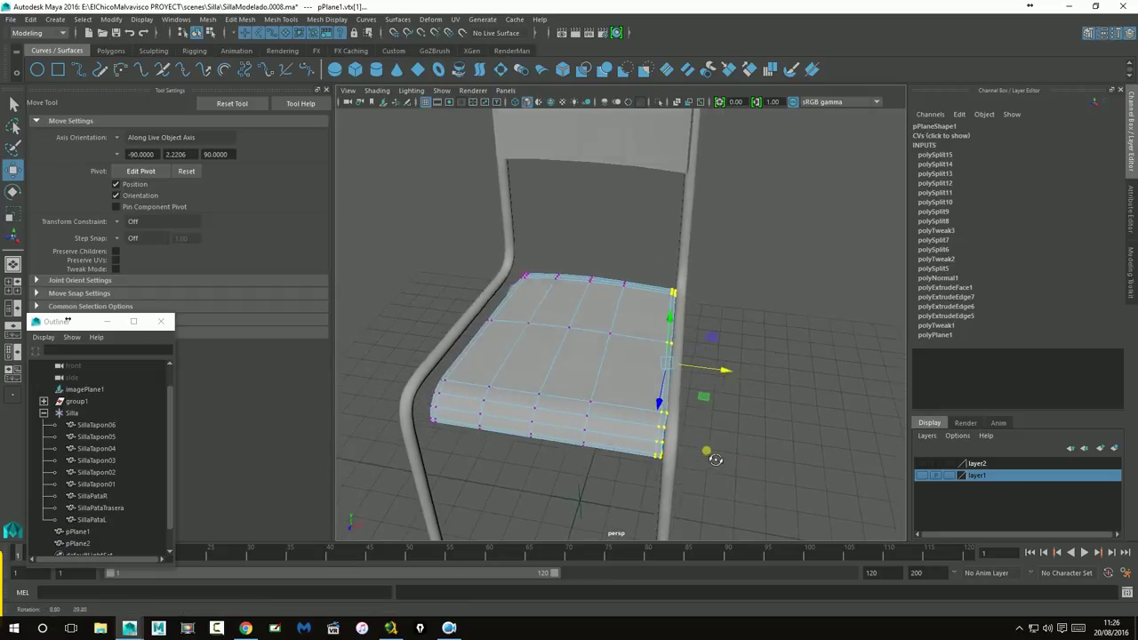
{"action": "right_click_drag", "start_coordinate": [720, 471], "coordinate": [745, 409], "text": "alt"}
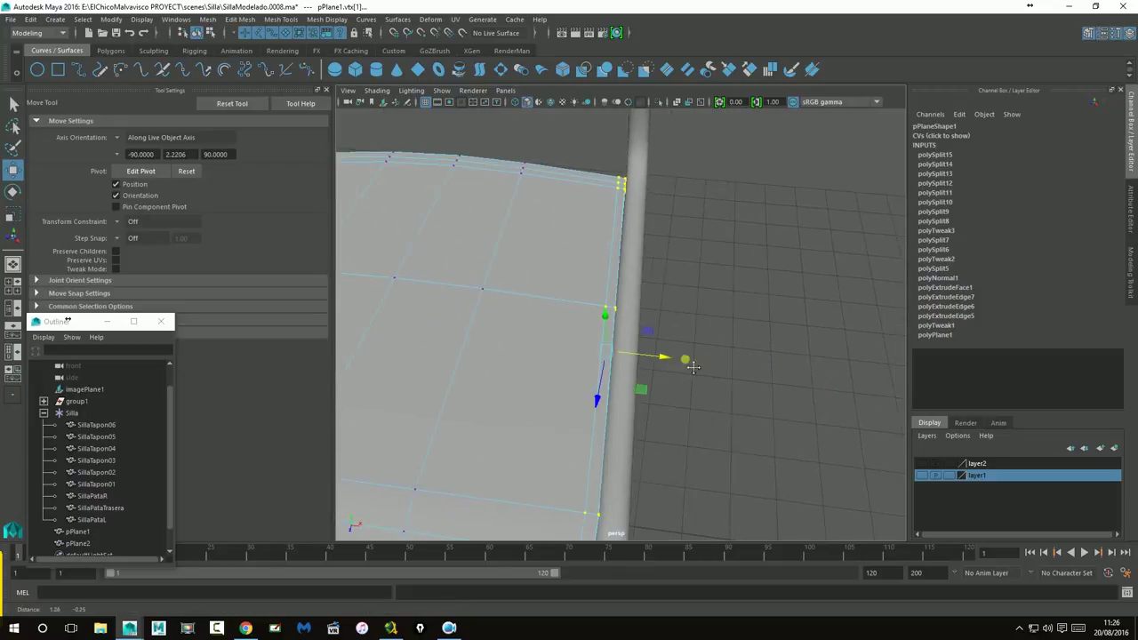
{"action": "left_click_drag", "start_coordinate": [638, 377], "coordinate": [647, 384]}
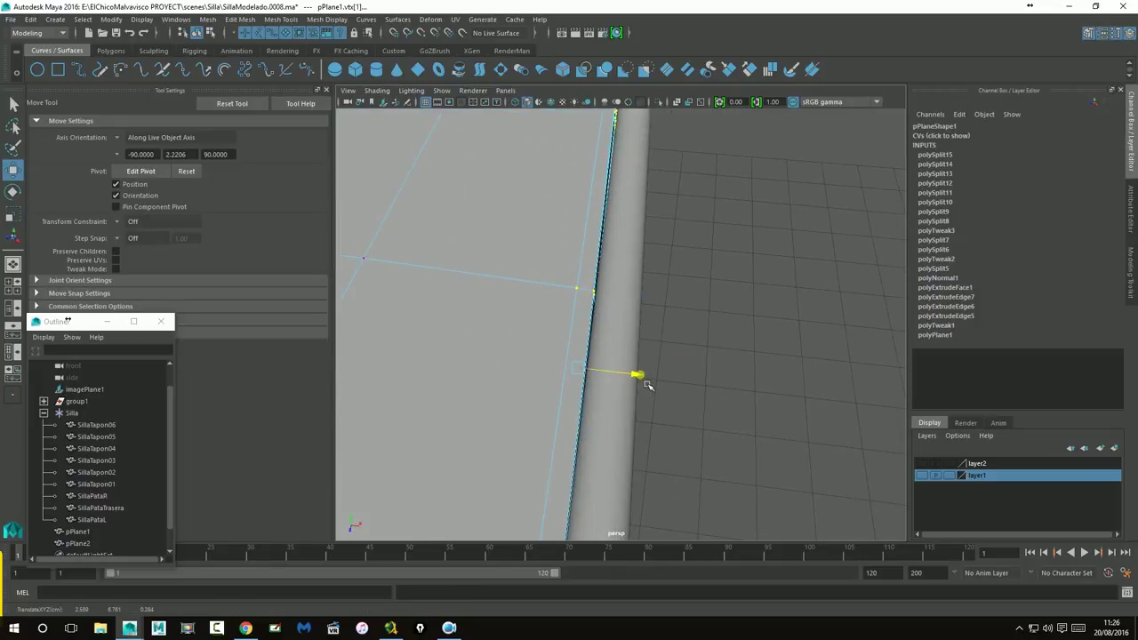
{"action": "right_click_drag", "start_coordinate": [780, 385], "coordinate": [490, 386], "text": "alt"}
{"action": "left_click_drag", "start_coordinate": [469, 477], "coordinate": [511, 395], "text": "alt"}
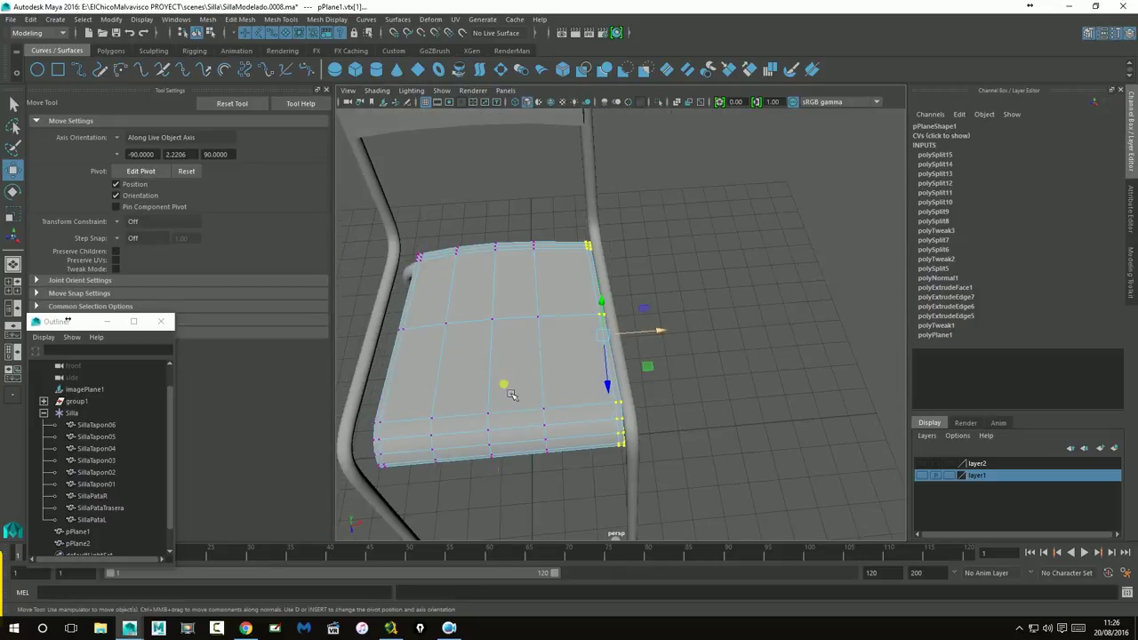
Step: Push the left-edge vertices outward and nudge the middle vertex column along X
{"action": "mouse_move", "coordinate": [578, 459]}
{"action": "left_mouse_down"}
{"action": "mouse_move", "coordinate": [574, 503]}
{"action": "mouse_move", "coordinate": [557, 377]}
{"action": "mouse_move", "coordinate": [609, 332]}
{"action": "mouse_move", "coordinate": [563, 191]}
{"action": "mouse_move", "coordinate": [740, 537]}
{"action": "left_mouse_up"}
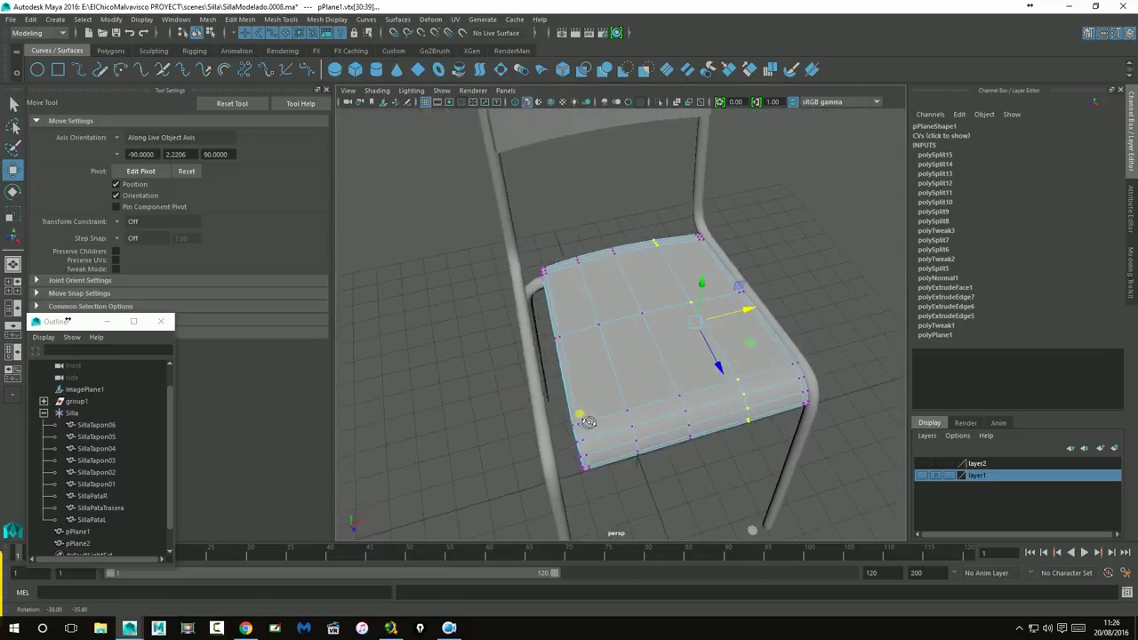
{"action": "left_click_drag", "start_coordinate": [565, 422], "coordinate": [530, 197], "text": "alt"}
{"action": "left_click_drag", "start_coordinate": [622, 361], "coordinate": [623, 353]}
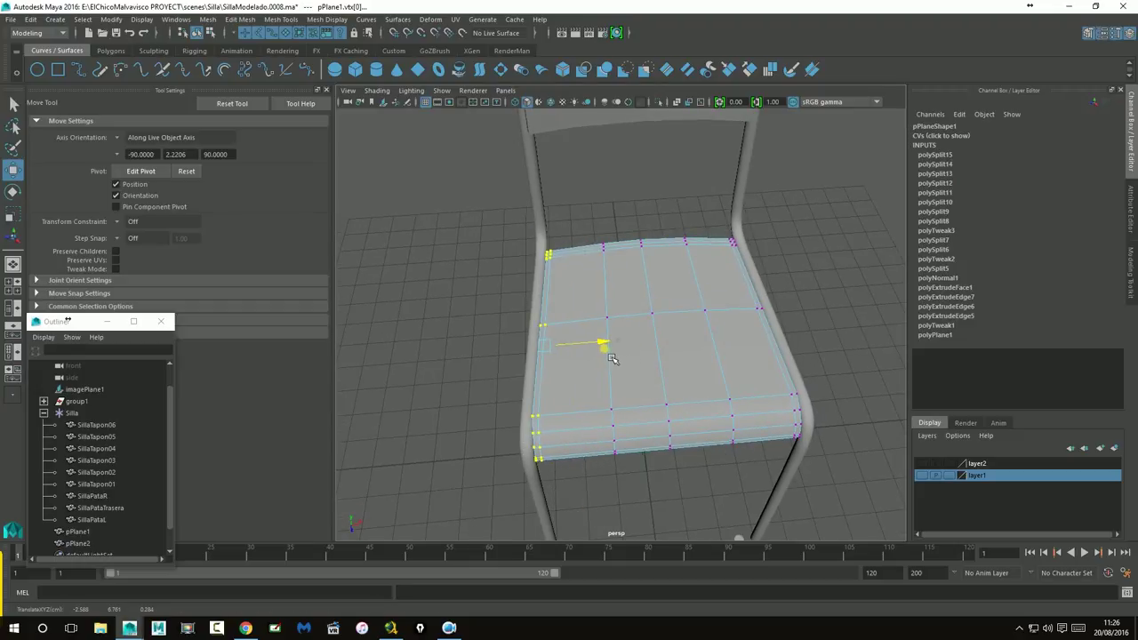
{"action": "left_click_drag", "start_coordinate": [595, 400], "coordinate": [594, 390], "text": "alt"}
{"action": "left_click_drag", "start_coordinate": [636, 504], "coordinate": [637, 504]}
{"action": "left_click_drag", "start_coordinate": [669, 334], "coordinate": [769, 414]}
Step: Return the seat to object mode and inspect the legs from the front
{"action": "right_click_drag", "start_coordinate": [671, 346], "coordinate": [766, 372]}
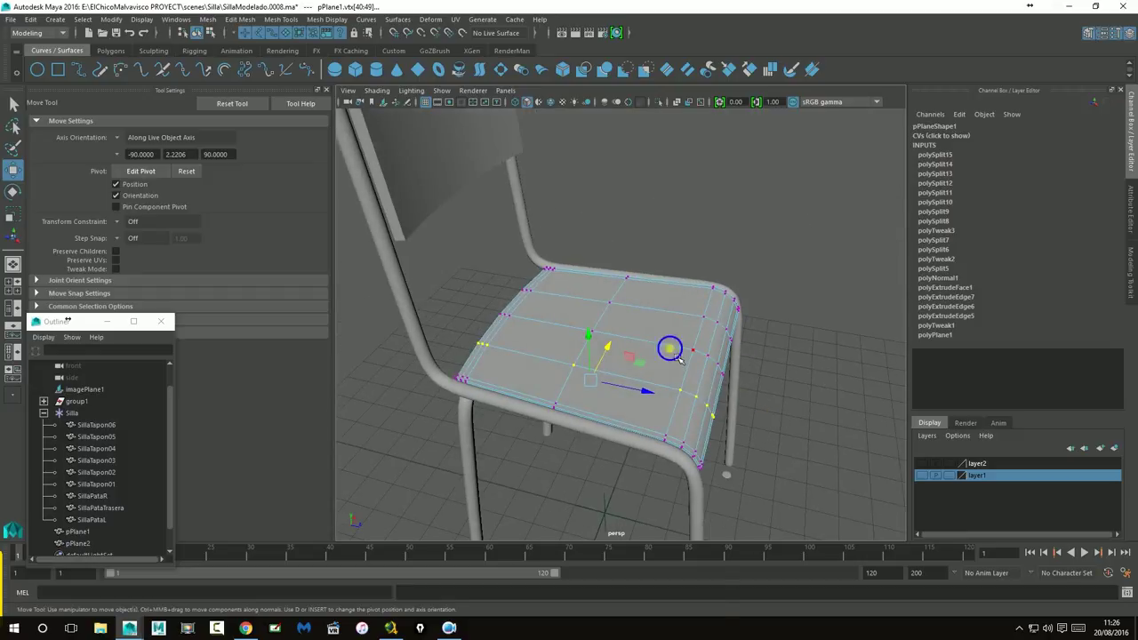
{"action": "scroll", "coordinate": [766, 371], "scroll_direction": "down", "scroll_amount": 5}
{"action": "mouse_move", "coordinate": [761, 414]}
{"action": "left_mouse_down", "text": "alt"}
{"action": "mouse_move", "coordinate": [498, 411]}
{"action": "mouse_move", "coordinate": [470, 389]}
{"action": "mouse_move", "coordinate": [723, 422]}
{"action": "mouse_move", "coordinate": [723, 376]}
{"action": "mouse_move", "coordinate": [807, 391]}
{"action": "left_mouse_up", "text": "alt"}
{"action": "left_click_drag", "start_coordinate": [557, 436], "coordinate": [501, 414], "text": "alt"}
{"action": "right_click_drag", "start_coordinate": [501, 414], "coordinate": [613, 454], "text": "alt"}
{"action": "left_click_drag", "start_coordinate": [613, 454], "coordinate": [615, 370], "text": "alt"}
Step: In vertex mode on SillaPataTrasera, shift the right leg and top bar vertices along X
{"action": "left_click", "coordinate": [690, 265]}
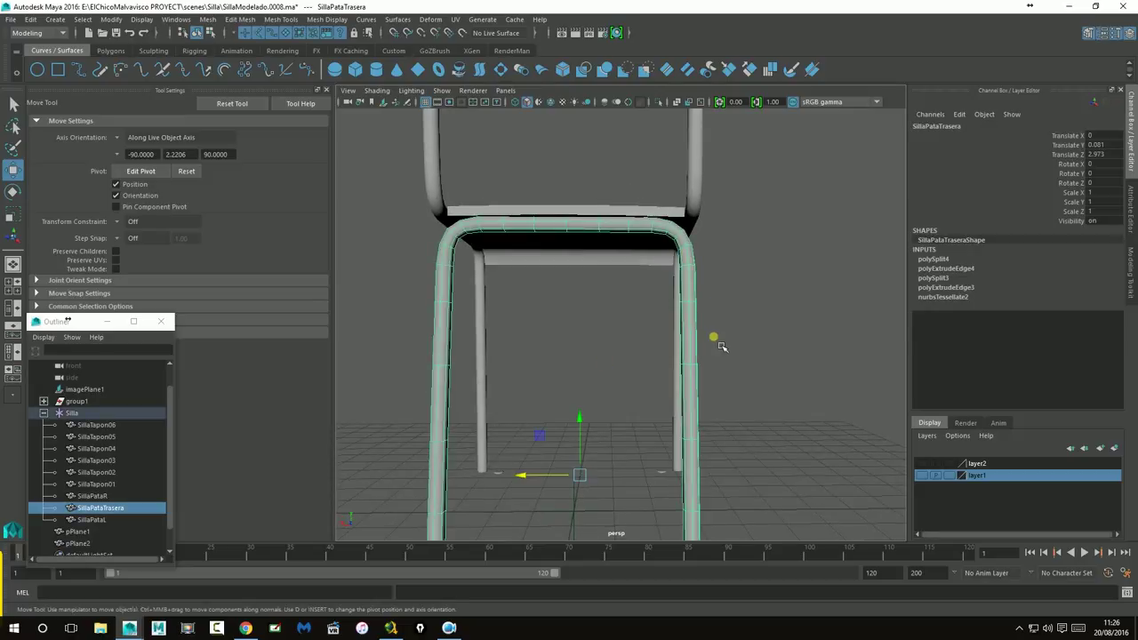
{"action": "right_click", "coordinate": [696, 333]}
{"action": "right_click_drag", "start_coordinate": [673, 315], "coordinate": [653, 305]}
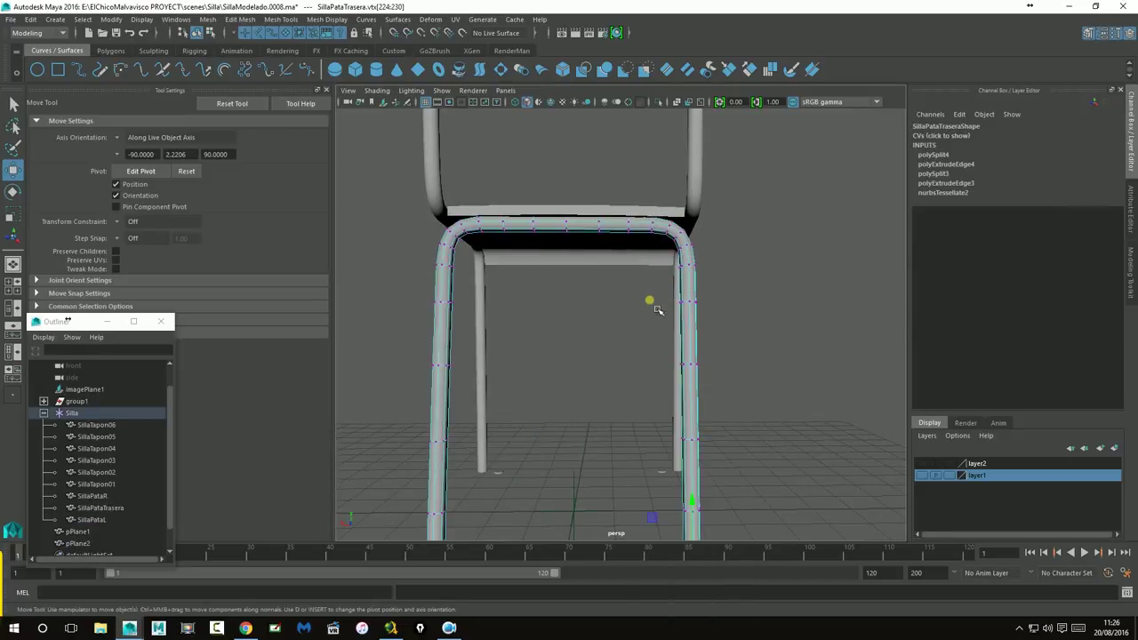
{"action": "left_click_drag", "start_coordinate": [742, 507], "coordinate": [749, 534]}
{"action": "mouse_move", "coordinate": [584, 374]}
{"action": "left_mouse_down"}
{"action": "mouse_move", "coordinate": [729, 320]}
{"action": "mouse_move", "coordinate": [829, 308]}
{"action": "left_mouse_up"}
{"action": "scroll", "coordinate": [768, 305], "scroll_direction": "up", "scroll_amount": 3}
{"action": "scroll", "coordinate": [763, 307], "scroll_direction": "up", "scroll_amount": 3}
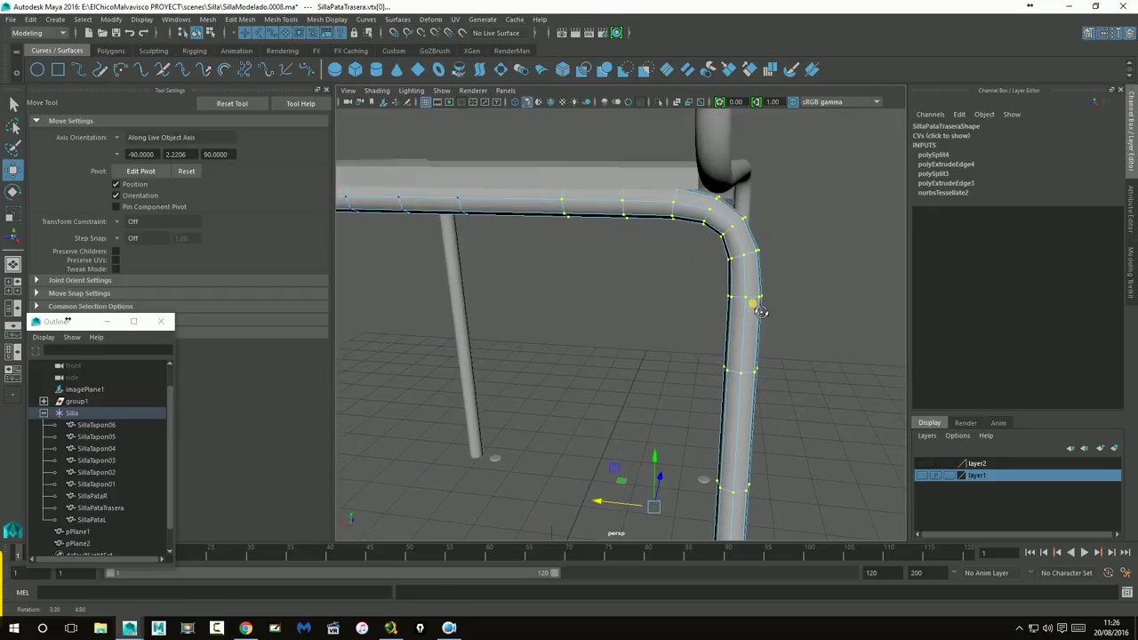
{"action": "mouse_move", "coordinate": [603, 510]}
{"action": "left_mouse_down"}
{"action": "mouse_move", "coordinate": [620, 508]}
{"action": "mouse_move", "coordinate": [515, 443]}
{"action": "mouse_move", "coordinate": [651, 441]}
{"action": "left_mouse_up"}
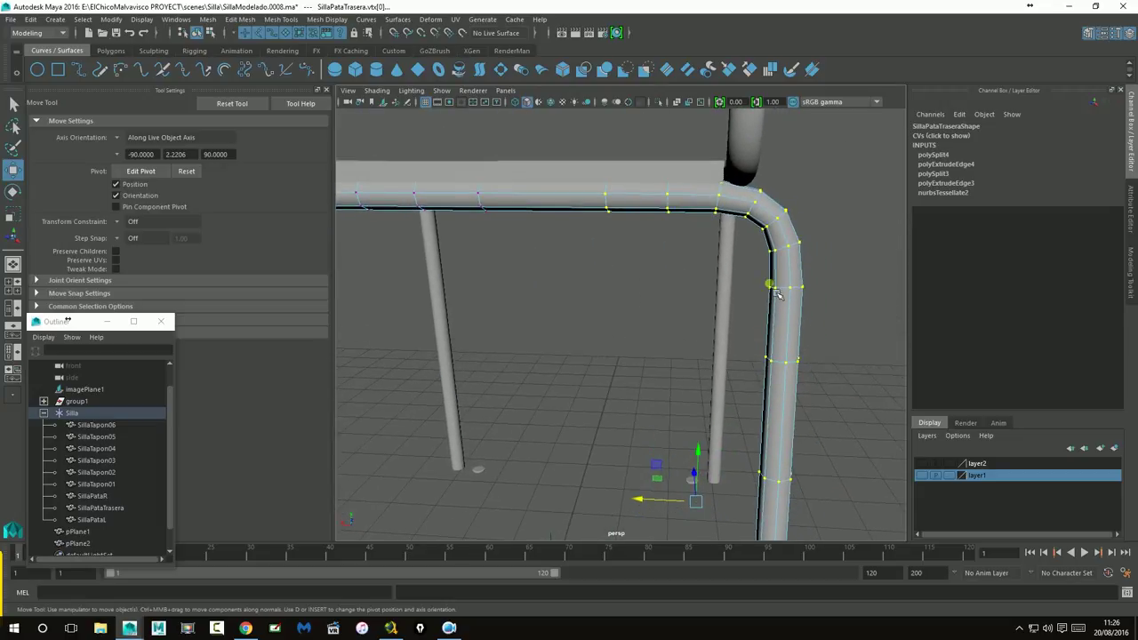
Step: Return to object mode, then undo the deselection and the last vertex move
{"action": "right_click_drag", "start_coordinate": [776, 294], "coordinate": [837, 257]}
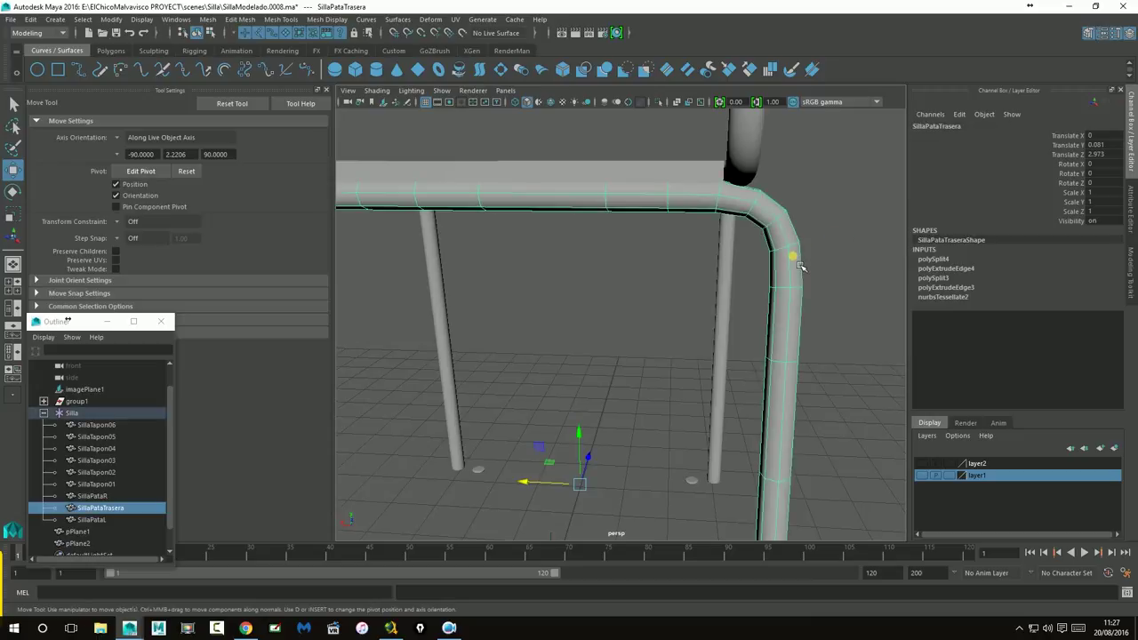
{"action": "left_click", "coordinate": [831, 257]}
{"action": "mouse_move", "coordinate": [830, 257]}
{"action": "left_mouse_down", "text": "alt"}
{"action": "mouse_move", "coordinate": [754, 294]}
{"action": "mouse_move", "coordinate": [823, 297]}
{"action": "mouse_move", "coordinate": [755, 304]}
{"action": "left_mouse_up", "text": "alt"}
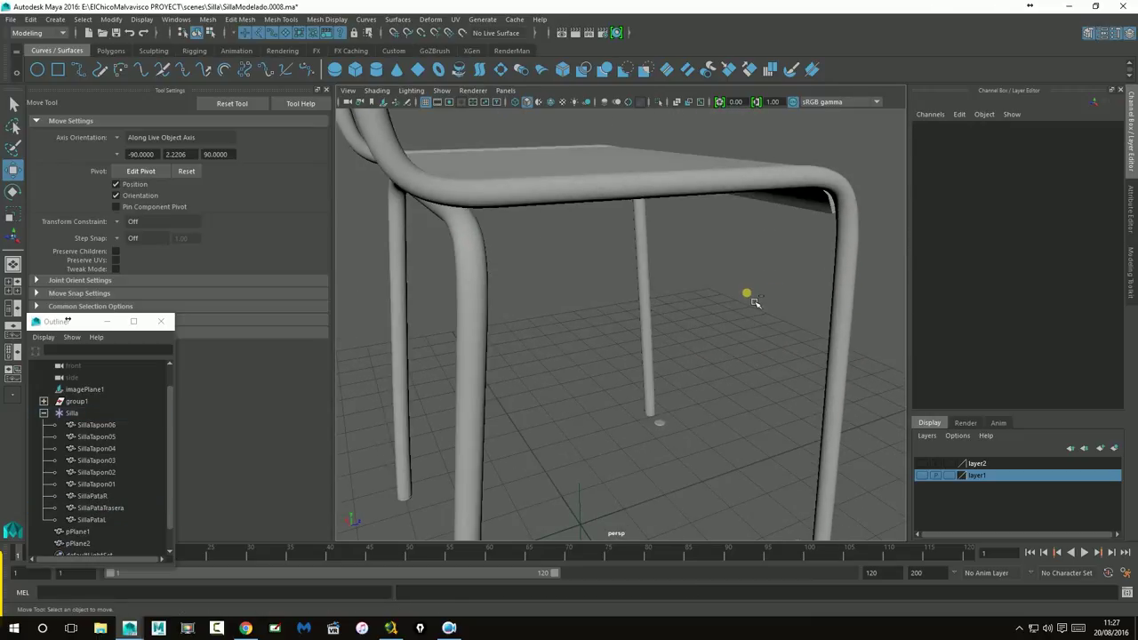
{"action": "key", "text": "ctrl+z"}
{"action": "mouse_move", "coordinate": [570, 340]}
{"action": "left_mouse_down", "text": "alt"}
{"action": "mouse_move", "coordinate": [541, 350]}
{"action": "mouse_move", "coordinate": [533, 337]}
{"action": "mouse_move", "coordinate": [664, 418]}
{"action": "left_mouse_up", "text": "alt"}
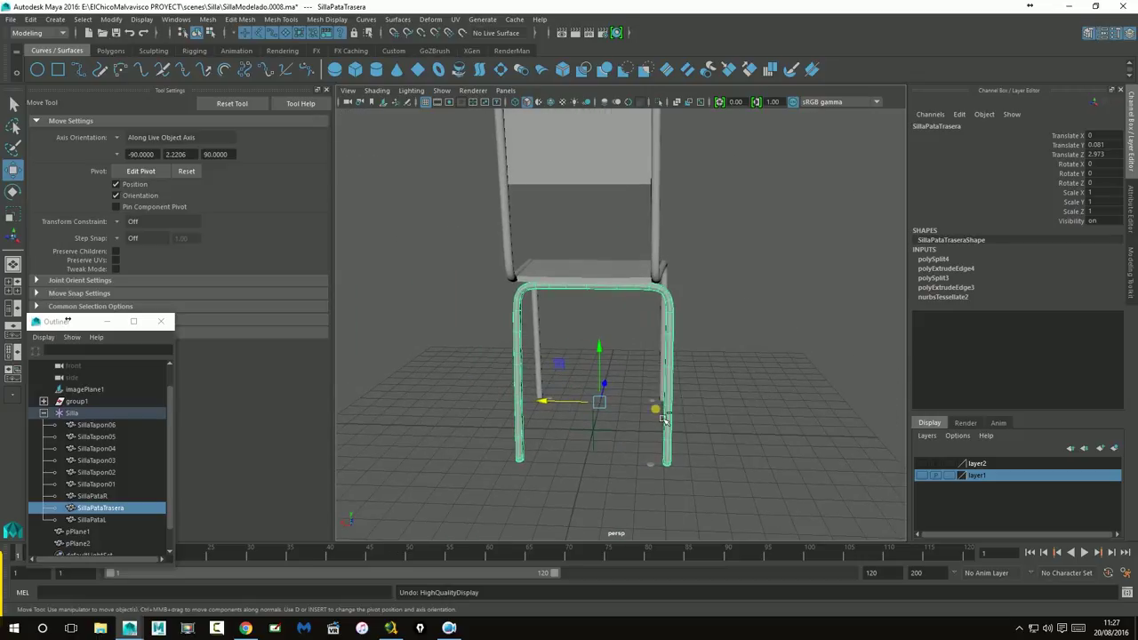
{"action": "key", "text": "ctrl+z"}
{"action": "key", "text": "ctrl+z"}
{"action": "key", "text": "ctrl+z"}
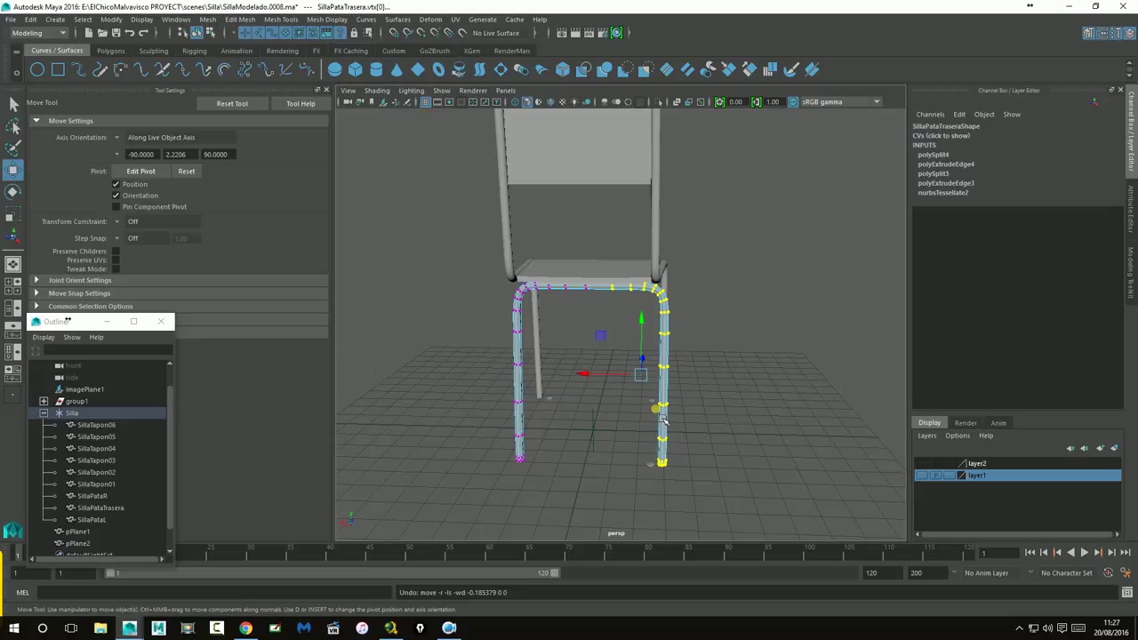
Step: Marquee-select the control vertices of one rear leg
{"action": "scroll", "coordinate": [662, 420], "scroll_direction": "up", "scroll_amount": 3}
{"action": "left_click_drag", "start_coordinate": [655, 410], "coordinate": [664, 402], "text": "alt"}
{"action": "scroll", "coordinate": [571, 365], "scroll_direction": "down", "scroll_amount": 2}
{"action": "mouse_move", "coordinate": [423, 207]}
{"action": "left_mouse_down"}
{"action": "mouse_move", "coordinate": [553, 512]}
{"action": "mouse_move", "coordinate": [571, 450]}
{"action": "mouse_move", "coordinate": [581, 453]}
{"action": "left_mouse_up"}
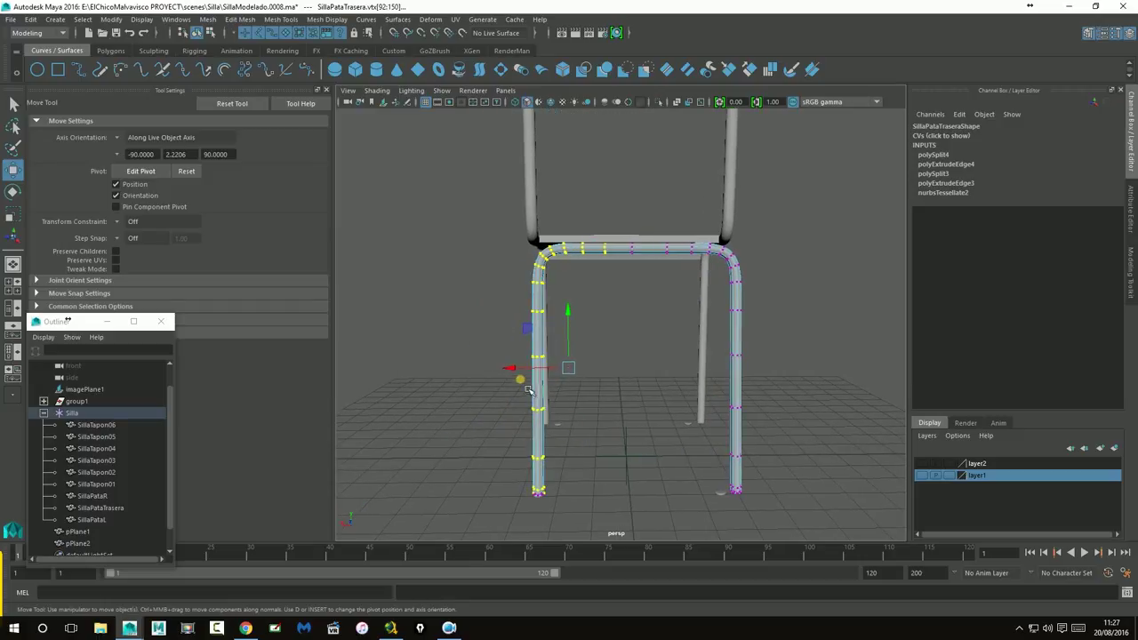
Step: In the front view, shift the right leg's CVs right and the left leg's slightly left
{"action": "key", "text": "space"}
{"action": "key", "text": "space"}
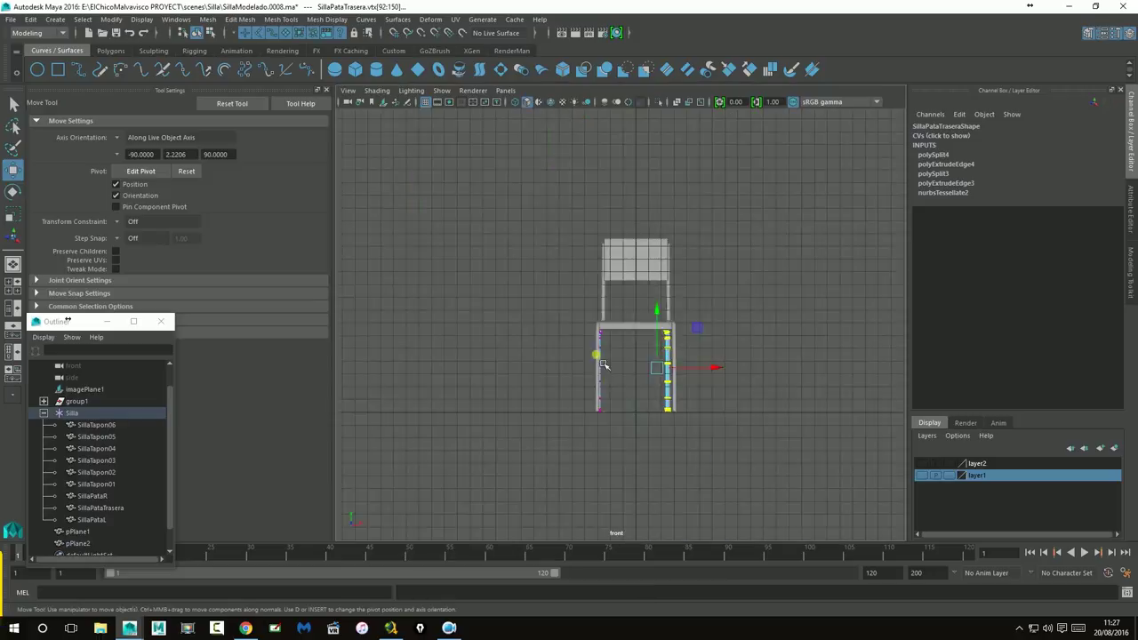
{"action": "scroll", "coordinate": [678, 386], "scroll_direction": "up", "scroll_amount": 4}
{"action": "key", "text": "f"}
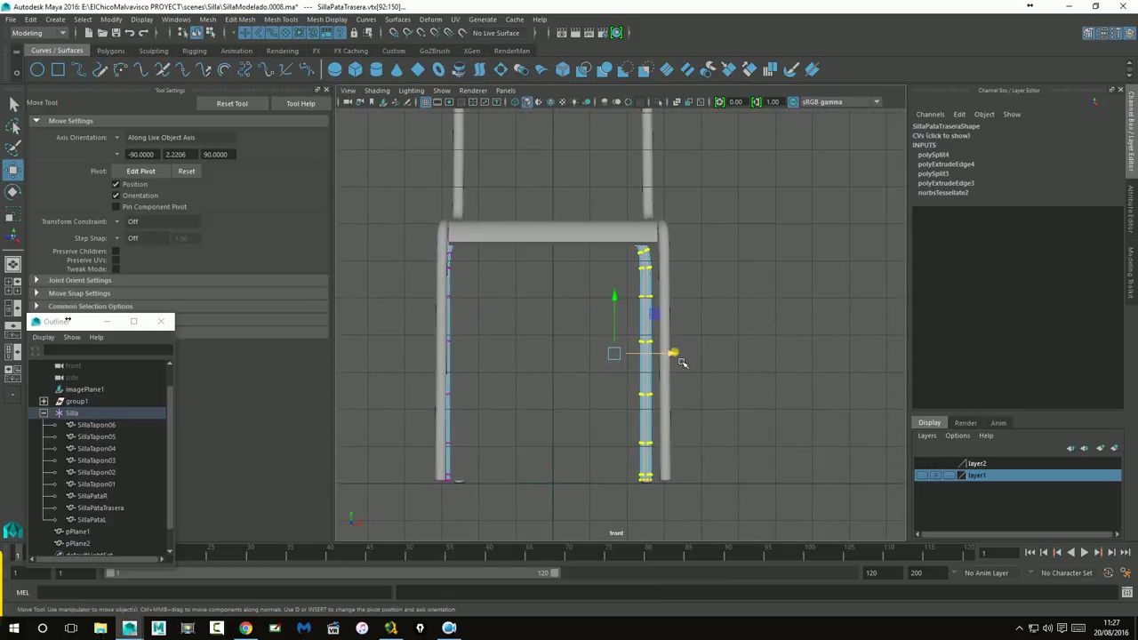
{"action": "left_click_drag", "start_coordinate": [681, 362], "coordinate": [700, 358]}
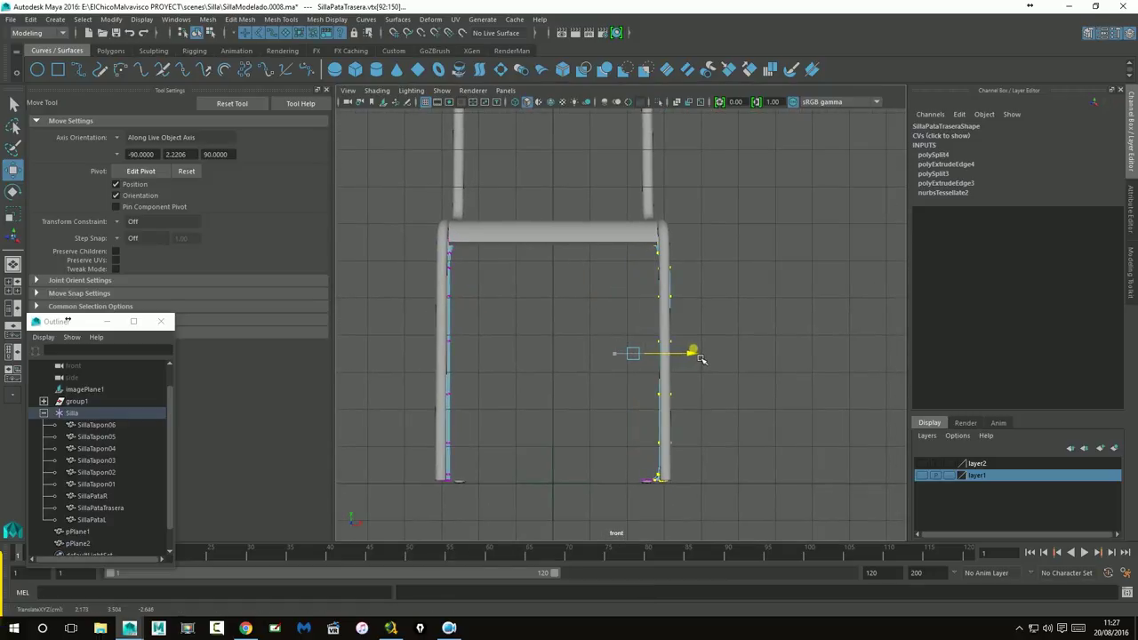
{"action": "key", "text": "ctrl+z"}
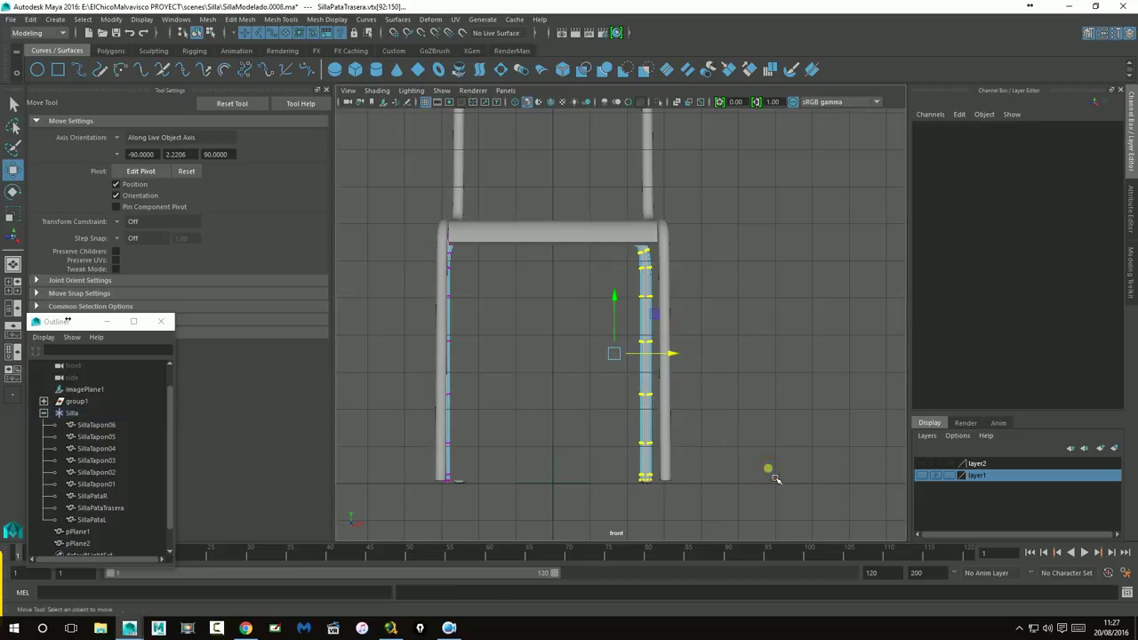
{"action": "mouse_move", "coordinate": [769, 510]}
{"action": "left_mouse_down"}
{"action": "mouse_move", "coordinate": [566, 118]}
{"action": "mouse_move", "coordinate": [573, 129]}
{"action": "left_mouse_up"}
{"action": "left_click_drag", "start_coordinate": [692, 370], "coordinate": [696, 362]}
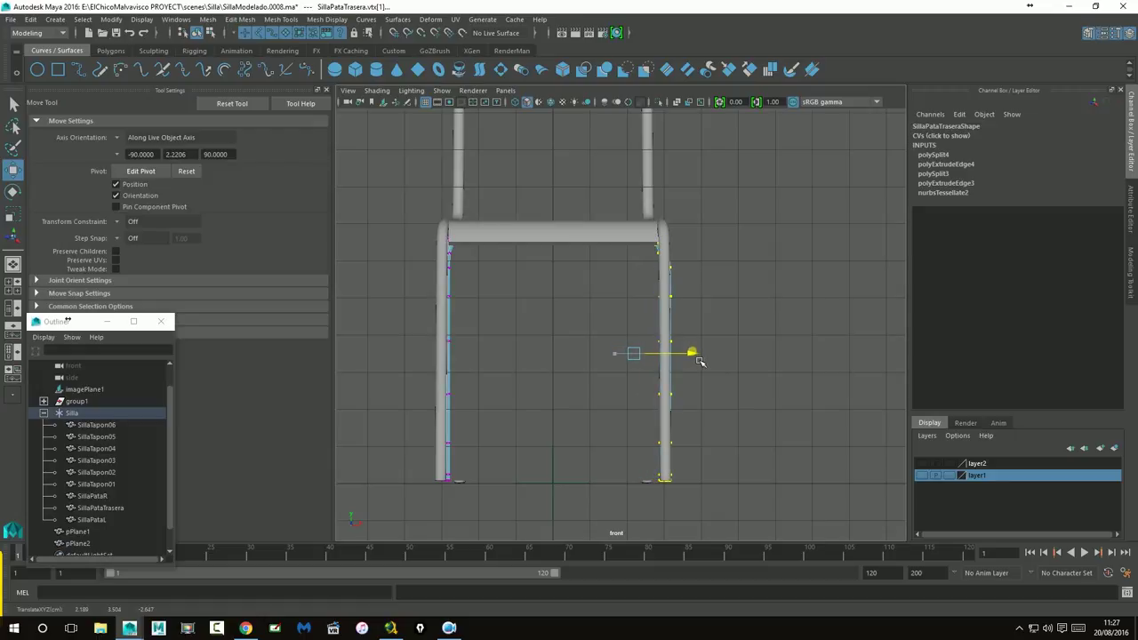
{"action": "left_click_drag", "start_coordinate": [394, 167], "coordinate": [546, 543]}
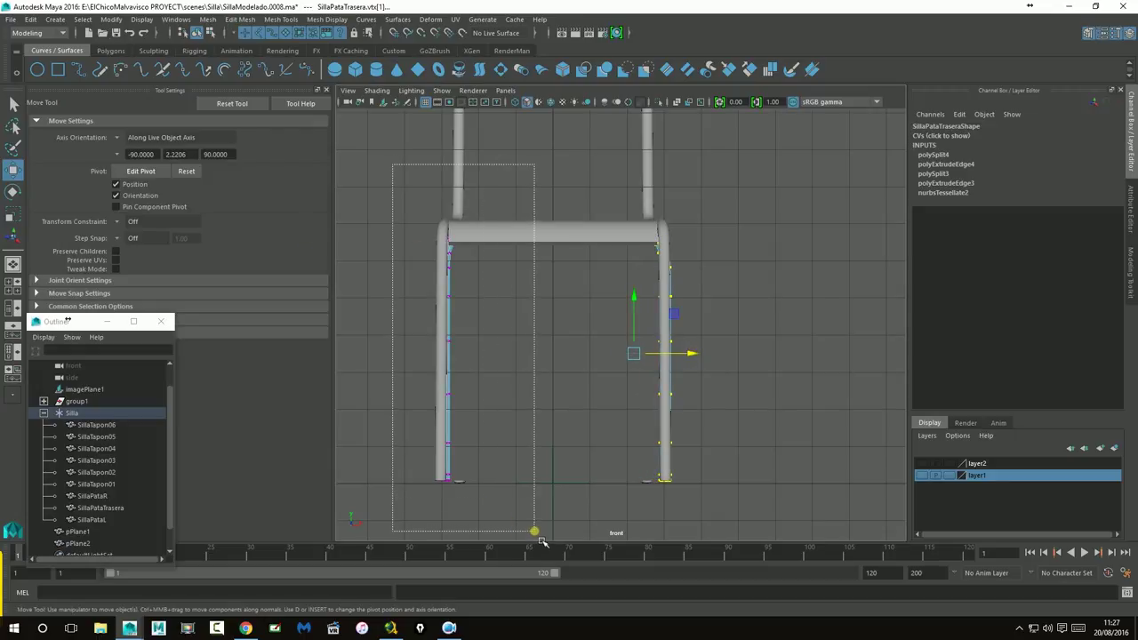
{"action": "left_click_drag", "start_coordinate": [545, 366], "coordinate": [539, 365]}
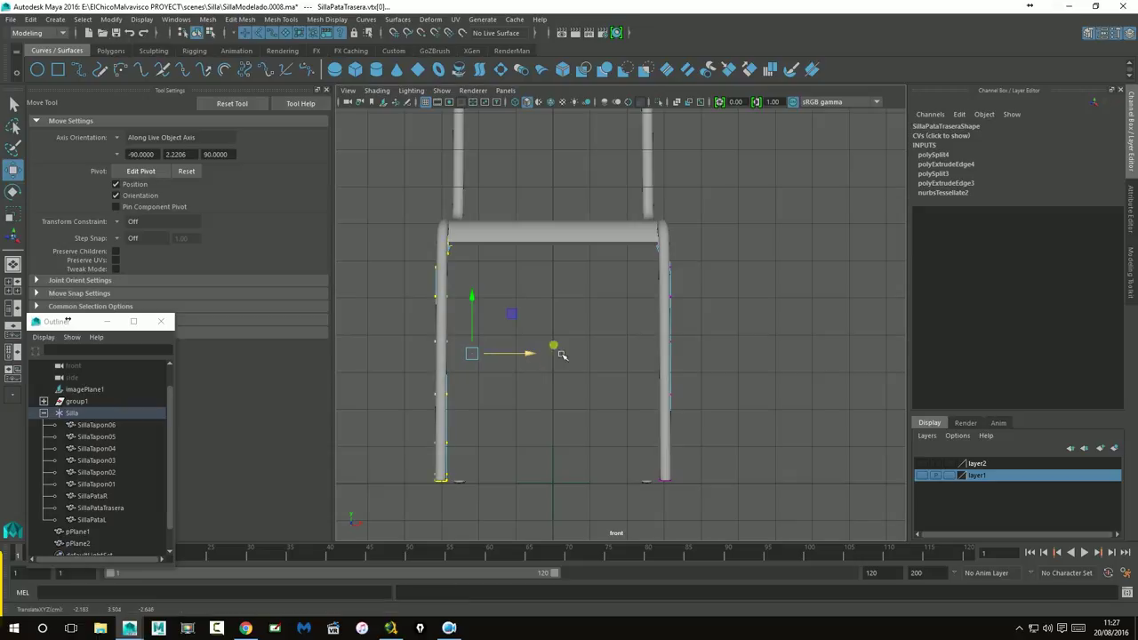
Step: Back in perspective object mode, move SillaPataTrasera along Z to 3.158
{"action": "key", "text": "space"}
{"action": "key", "text": "space"}
{"action": "mouse_move", "coordinate": [765, 283]}
{"action": "left_mouse_down", "text": "alt"}
{"action": "mouse_move", "coordinate": [656, 313]}
{"action": "mouse_move", "coordinate": [745, 249]}
{"action": "left_mouse_up", "text": "alt"}
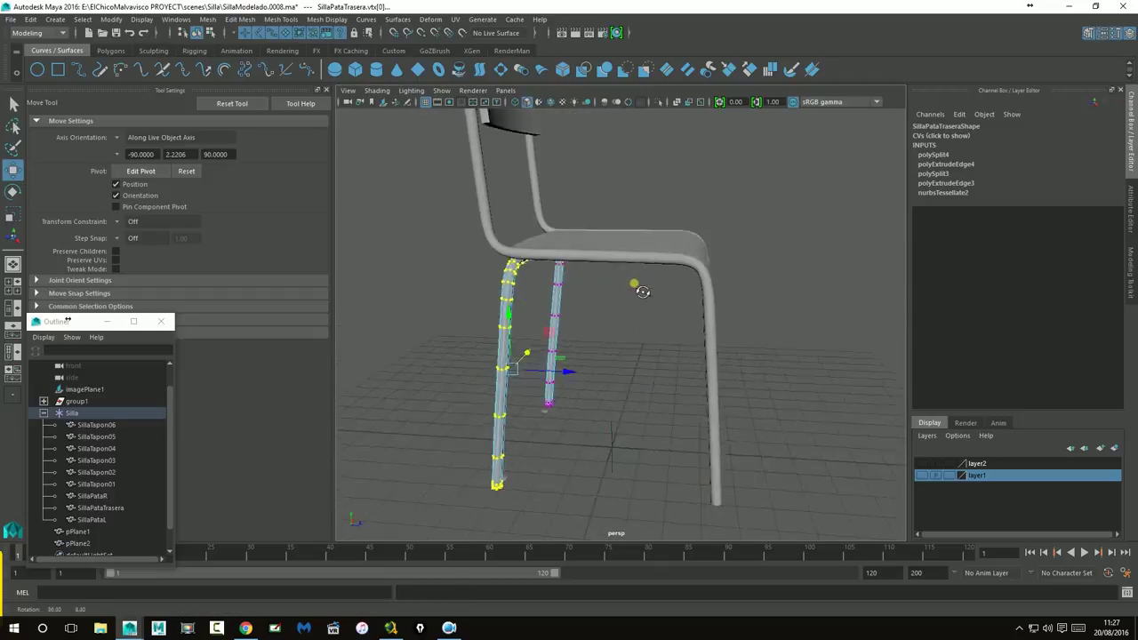
{"action": "scroll", "coordinate": [745, 249], "scroll_direction": "up", "scroll_amount": 3}
{"action": "scroll", "coordinate": [745, 249], "scroll_direction": "up", "scroll_amount": 5}
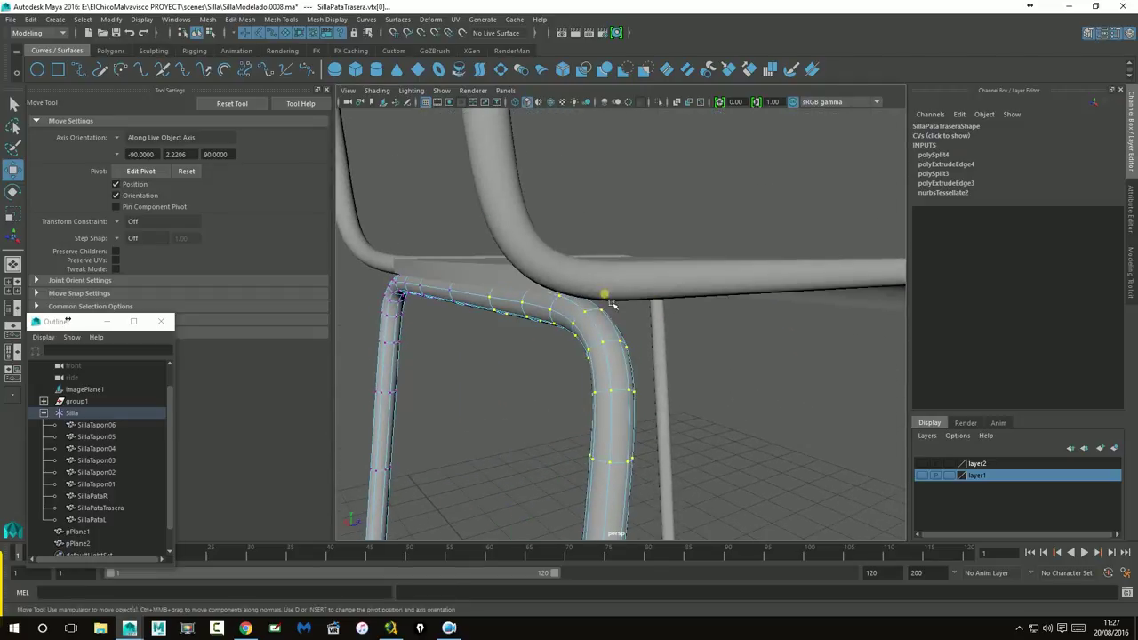
{"action": "left_click_drag", "start_coordinate": [622, 302], "coordinate": [792, 295], "text": "alt"}
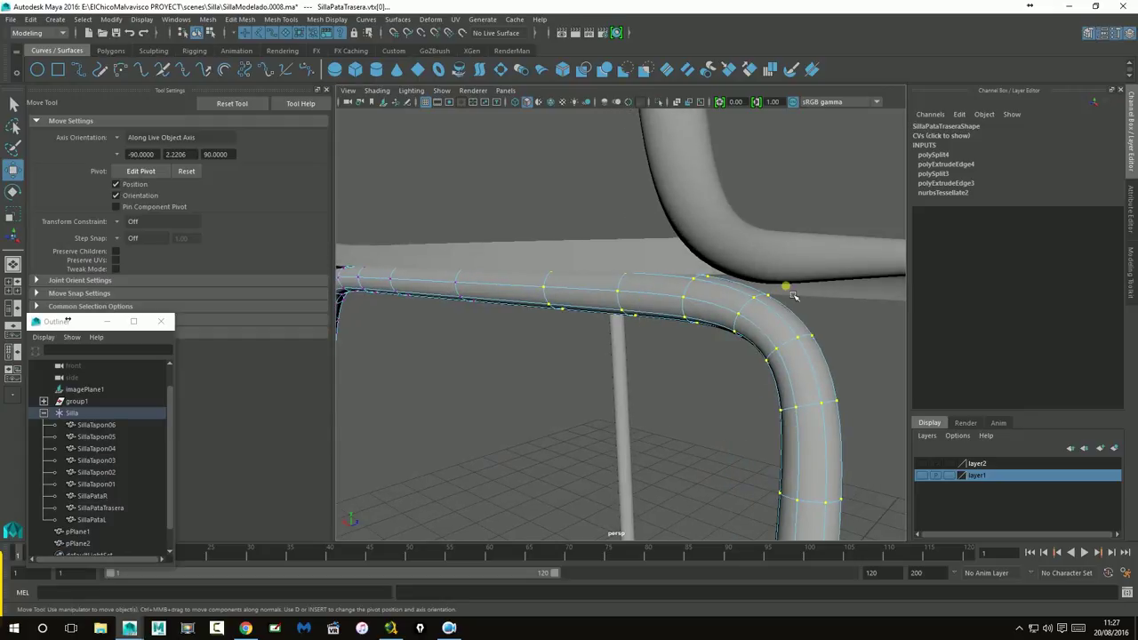
{"action": "scroll", "coordinate": [762, 293], "scroll_direction": "down", "scroll_amount": 3}
{"action": "scroll", "coordinate": [724, 363], "scroll_direction": "down", "scroll_amount": 3}
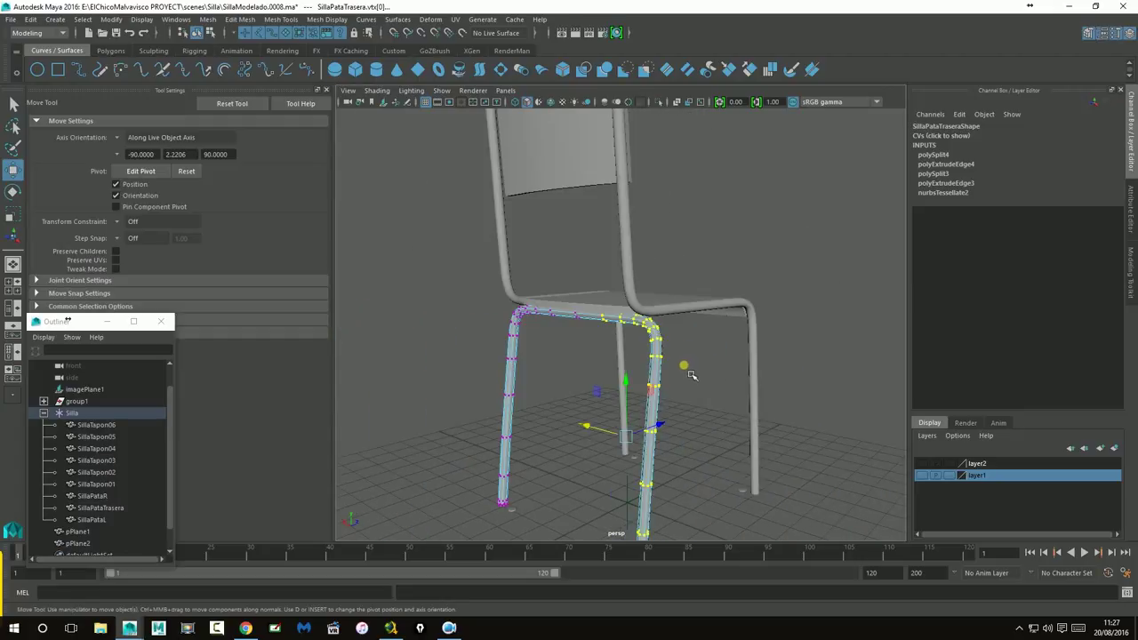
{"action": "left_click_drag", "start_coordinate": [691, 376], "coordinate": [627, 289], "text": "alt"}
{"action": "right_click_drag", "start_coordinate": [627, 289], "coordinate": [678, 276]}
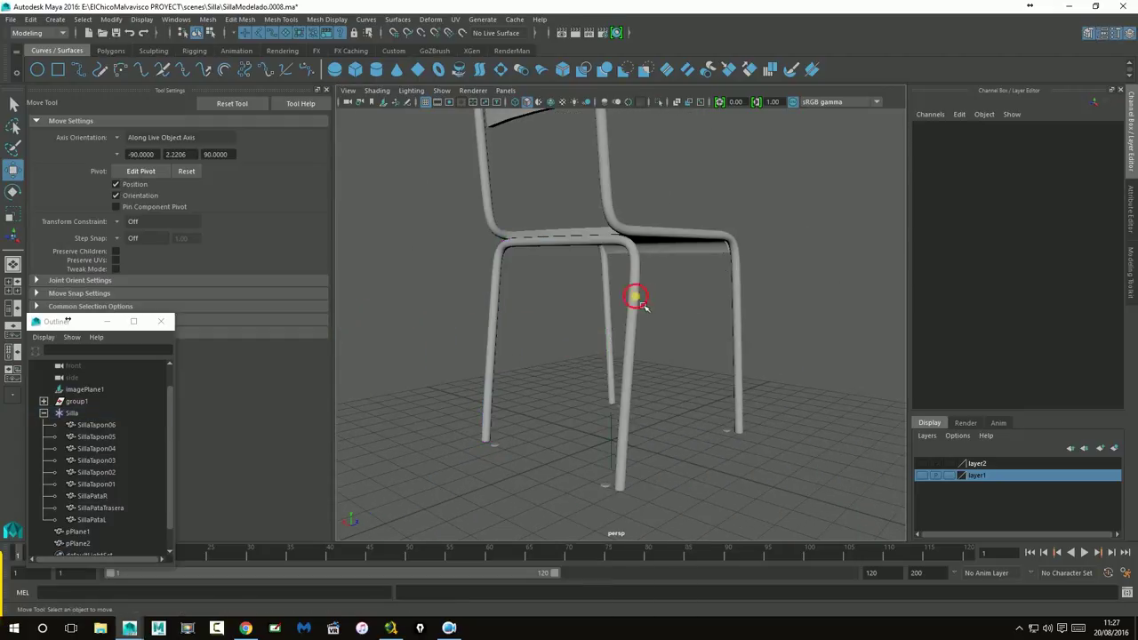
{"action": "left_click", "coordinate": [634, 297]}
{"action": "left_click_drag", "start_coordinate": [703, 419], "coordinate": [705, 419]}
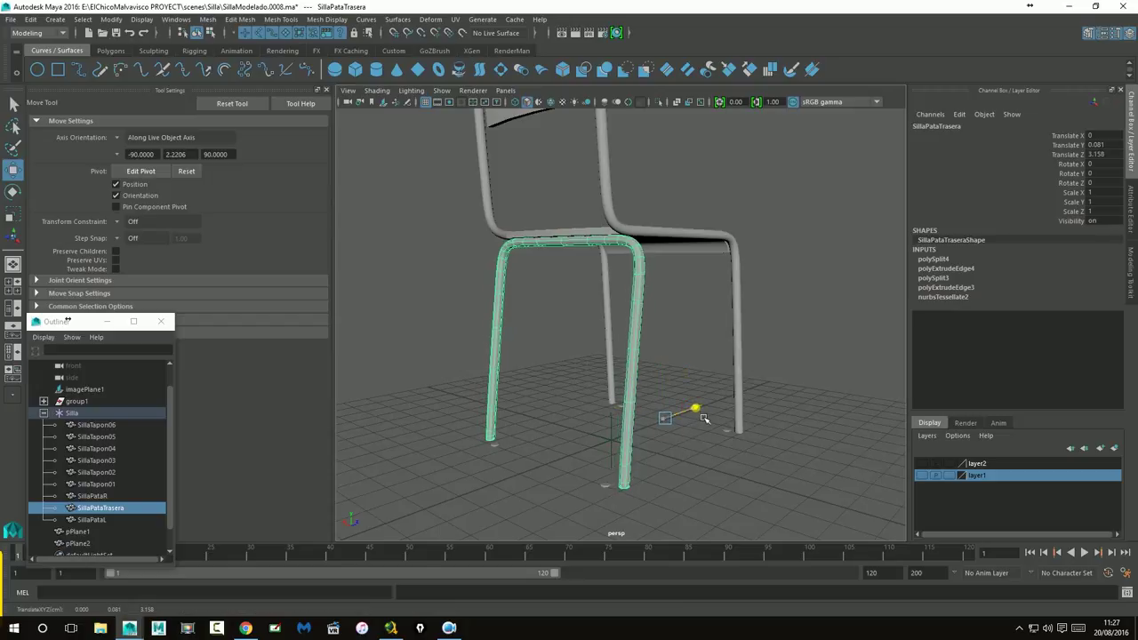
Step: Clear the selection and check the rear leg's fit under the seat from the side
{"action": "mouse_move", "coordinate": [662, 382]}
{"action": "left_mouse_down", "text": "alt"}
{"action": "mouse_move", "coordinate": [610, 380]}
{"action": "mouse_move", "coordinate": [544, 304]}
{"action": "mouse_move", "coordinate": [765, 239]}
{"action": "mouse_move", "coordinate": [643, 257]}
{"action": "mouse_move", "coordinate": [681, 323]}
{"action": "mouse_move", "coordinate": [480, 305]}
{"action": "mouse_move", "coordinate": [550, 307]}
{"action": "left_mouse_up", "text": "alt"}
{"action": "left_click_drag", "start_coordinate": [563, 307], "coordinate": [633, 307], "text": "alt"}
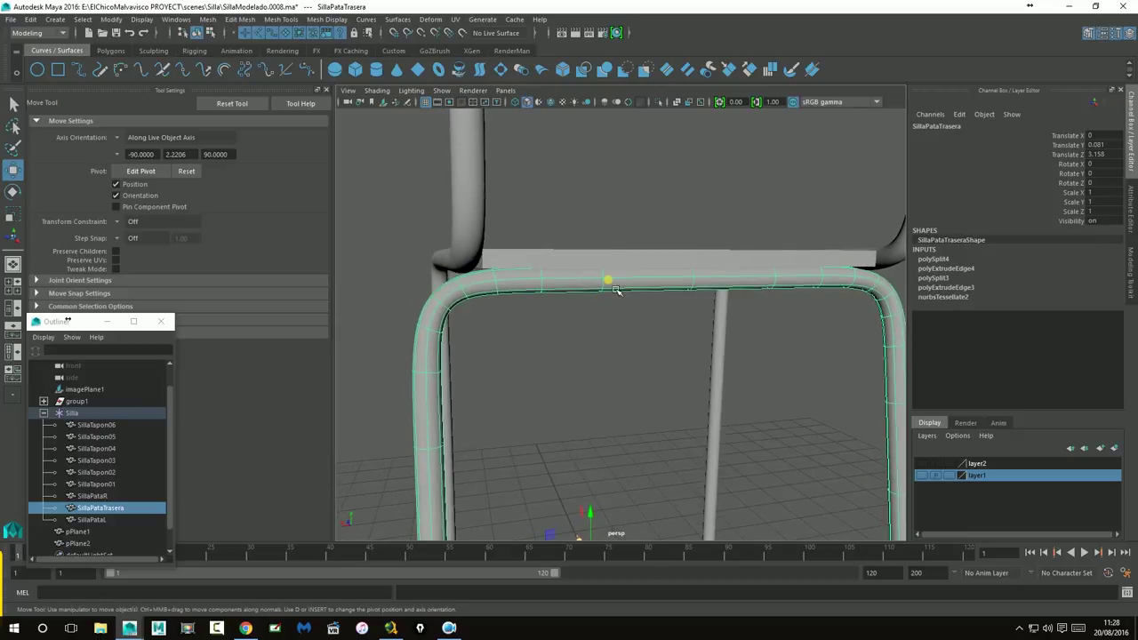
{"action": "right_click", "coordinate": [616, 291]}
{"action": "left_click", "coordinate": [658, 278]}
{"action": "scroll", "coordinate": [656, 323], "scroll_direction": "down", "scroll_amount": 5}
{"action": "scroll", "coordinate": [655, 323], "scroll_direction": "down", "scroll_amount": 3}
{"action": "left_click", "coordinate": [483, 341]}
{"action": "mouse_move", "coordinate": [483, 341]}
{"action": "left_mouse_down", "text": "alt"}
{"action": "mouse_move", "coordinate": [855, 329]}
{"action": "mouse_move", "coordinate": [729, 305]}
{"action": "mouse_move", "coordinate": [640, 338]}
{"action": "mouse_move", "coordinate": [655, 347]}
{"action": "mouse_move", "coordinate": [771, 341]}
{"action": "mouse_move", "coordinate": [541, 216]}
{"action": "mouse_move", "coordinate": [536, 272]}
{"action": "mouse_move", "coordinate": [721, 244]}
{"action": "left_mouse_up", "text": "alt"}
Step: Frame pPlane2 and scale it along X past both back uprights
{"action": "left_click", "coordinate": [569, 235]}
{"action": "key", "text": "f"}
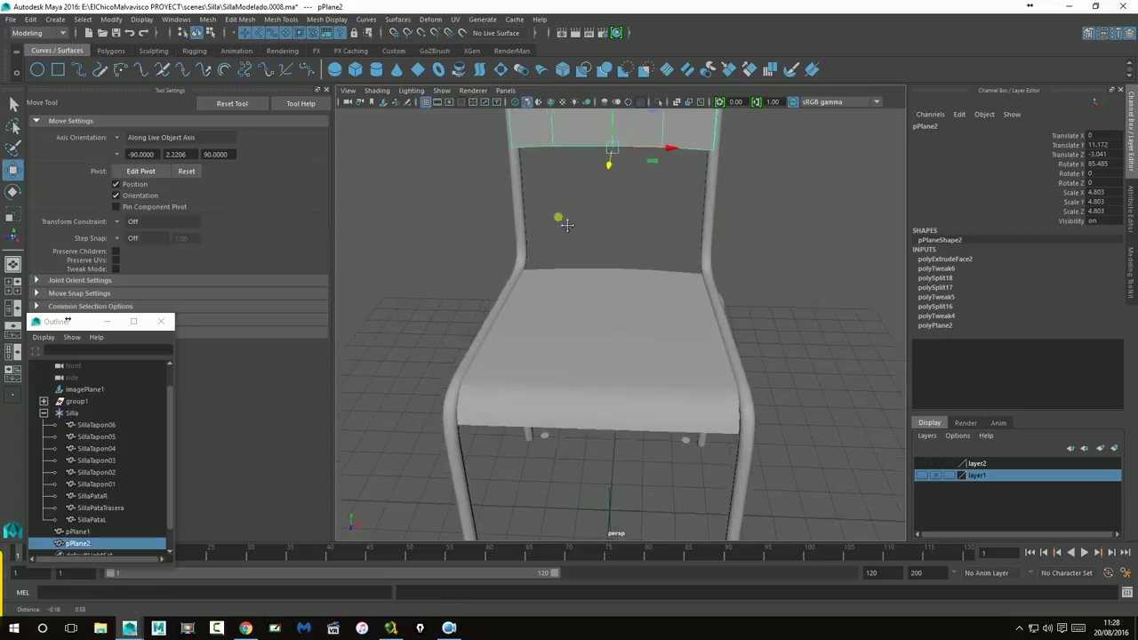
{"action": "mouse_move", "coordinate": [542, 310]}
{"action": "left_mouse_down", "text": "alt"}
{"action": "mouse_move", "coordinate": [569, 326]}
{"action": "mouse_move", "coordinate": [582, 354]}
{"action": "mouse_move", "coordinate": [576, 336]}
{"action": "left_mouse_up", "text": "alt"}
{"action": "key", "text": "r"}
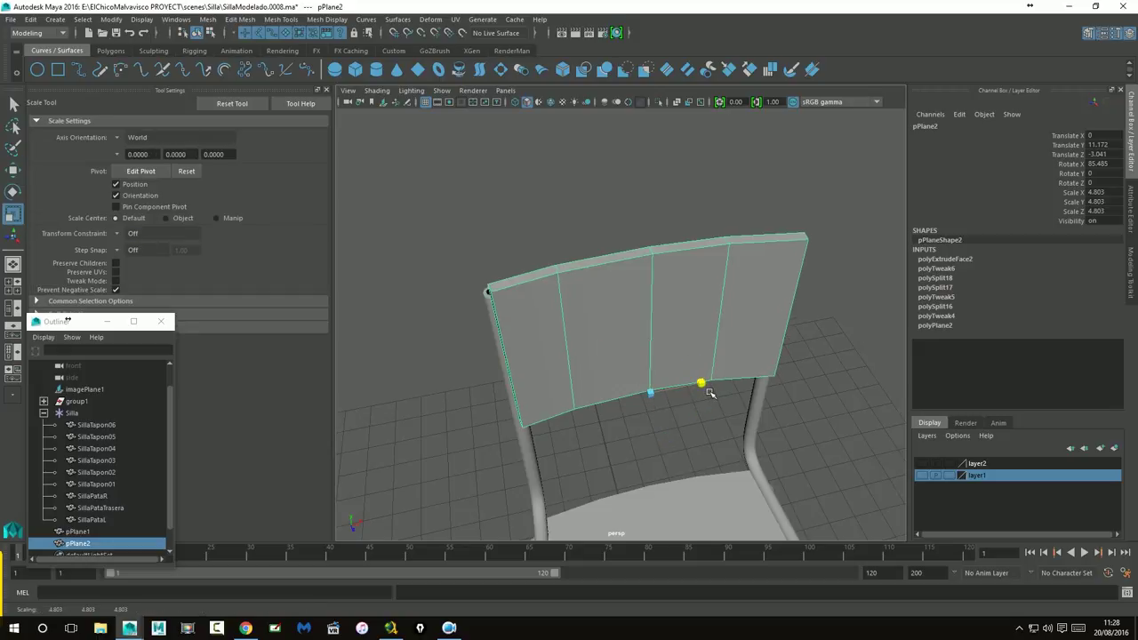
{"action": "left_click_drag", "start_coordinate": [711, 392], "coordinate": [796, 394]}
{"action": "left_click_drag", "start_coordinate": [574, 355], "coordinate": [566, 360]}
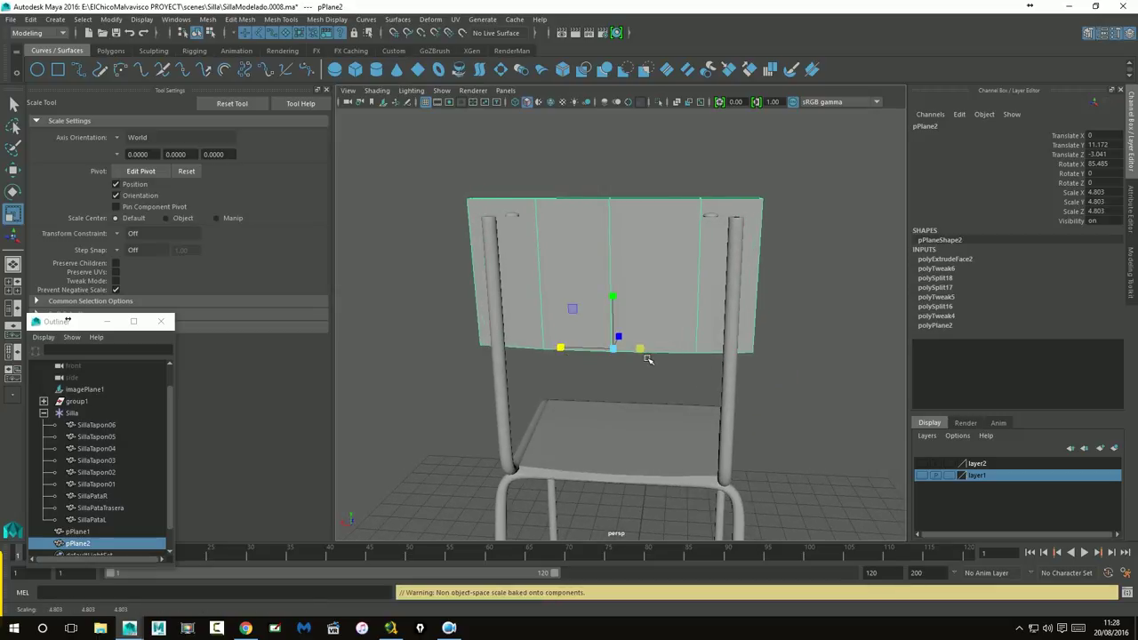
Step: Activate the Move tool and select foot caps SillaTapon06, SillaTapon02 and SillaTapon01
{"action": "left_click", "coordinate": [427, 193]}
{"action": "left_click", "coordinate": [511, 214]}
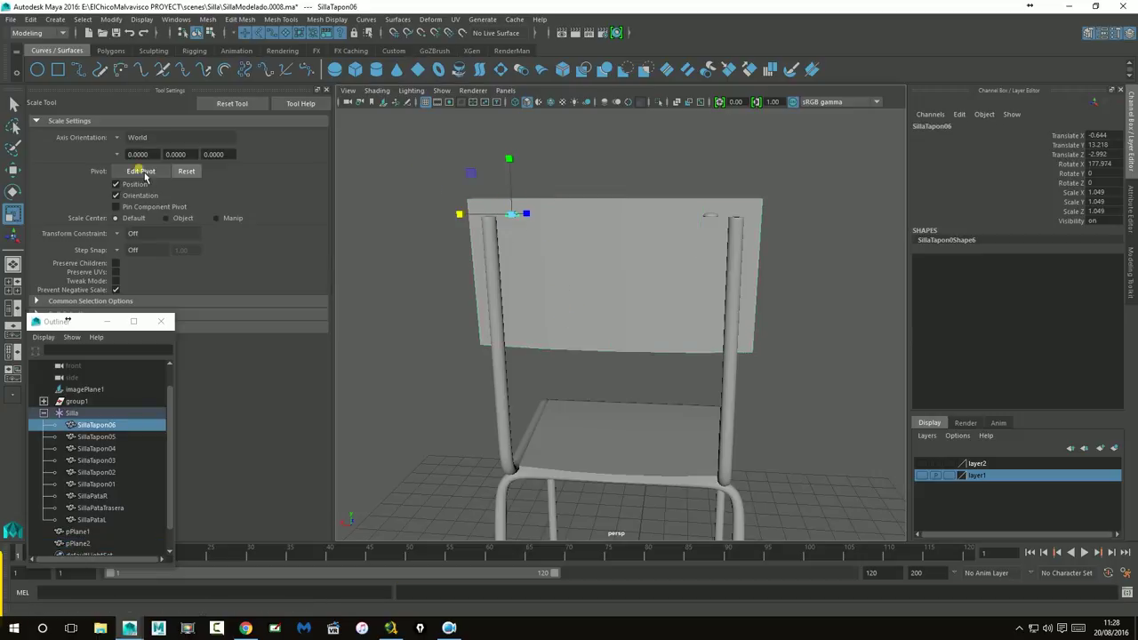
{"action": "left_click", "coordinate": [13, 169]}
{"action": "mouse_move", "coordinate": [498, 382]}
{"action": "left_mouse_down", "text": "alt"}
{"action": "mouse_move", "coordinate": [569, 267]}
{"action": "mouse_move", "coordinate": [584, 411]}
{"action": "left_mouse_up", "text": "alt"}
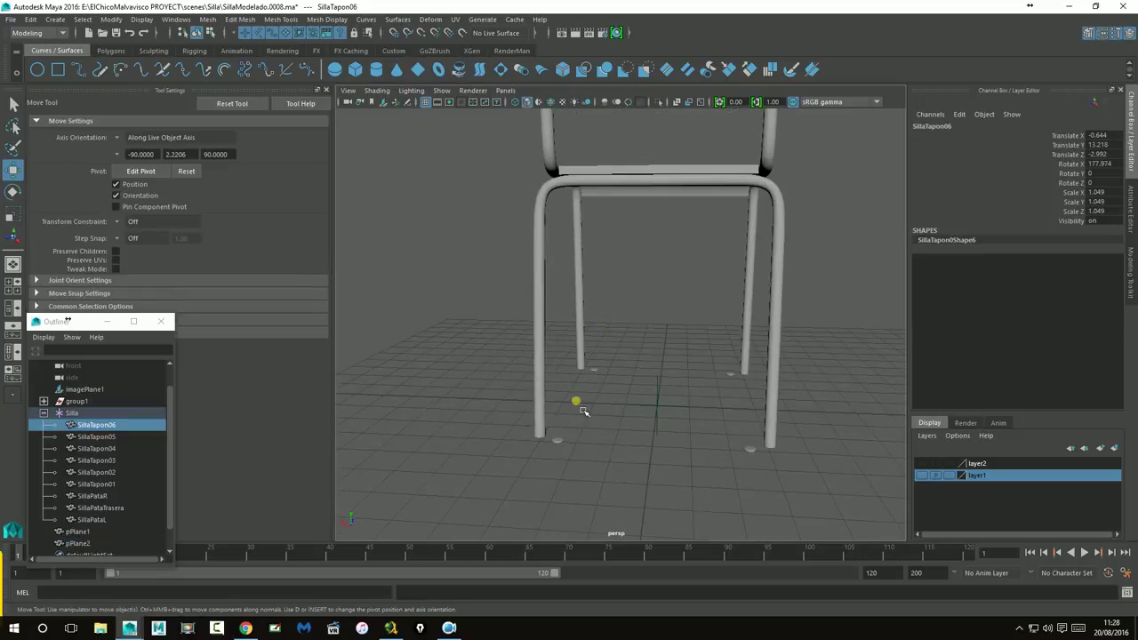
{"action": "left_click", "coordinate": [558, 443], "text": "shift"}
{"action": "left_click", "coordinate": [595, 371], "text": "shift"}
{"action": "left_click_drag", "start_coordinate": [596, 371], "coordinate": [507, 363], "text": "alt"}
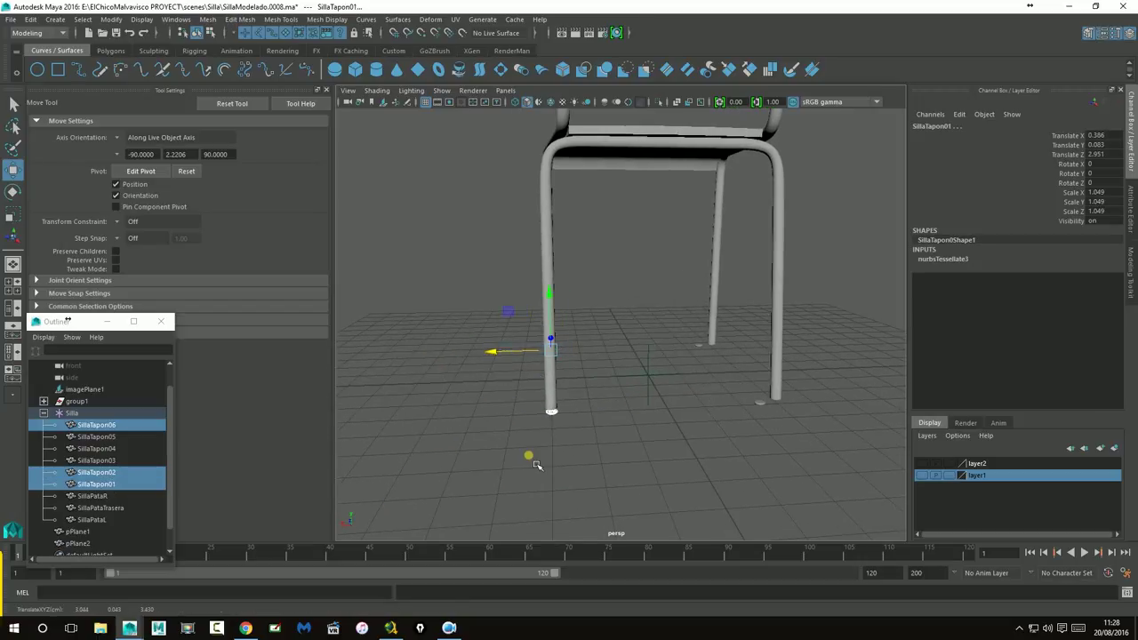
{"action": "left_click_drag", "start_coordinate": [536, 464], "coordinate": [643, 432], "text": "alt"}
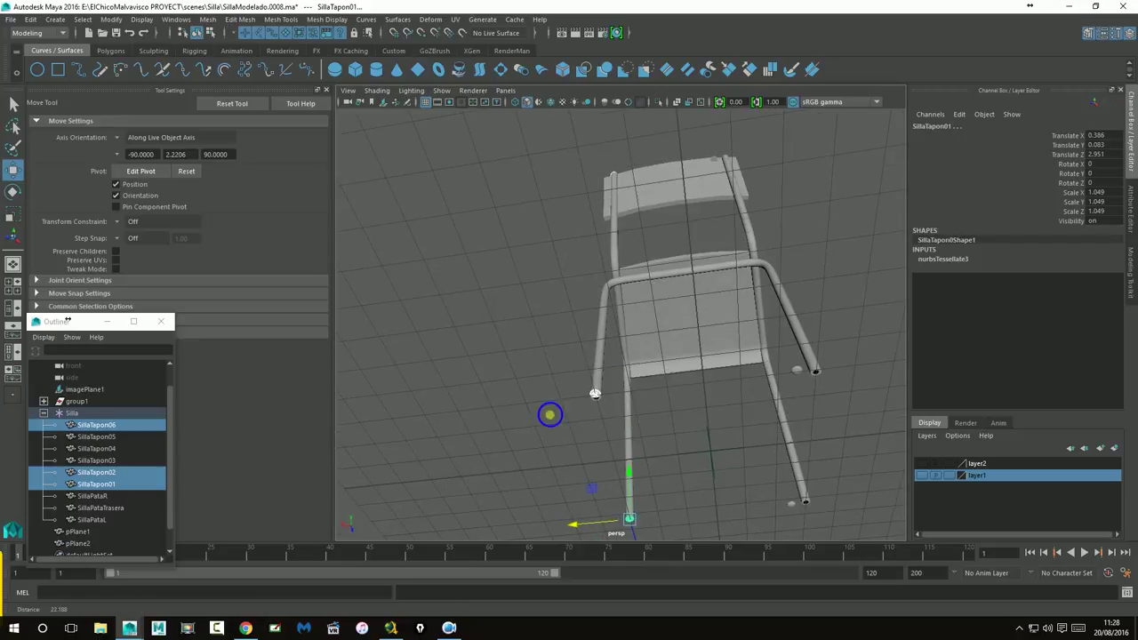
{"action": "right_click_drag", "start_coordinate": [546, 412], "coordinate": [722, 451], "text": "alt"}
{"action": "left_click_drag", "start_coordinate": [721, 451], "coordinate": [716, 299], "text": "alt"}
Step: Move SillaTapon02 along Z and nudge it in X and Z onto its leg's base
{"action": "left_click", "coordinate": [536, 213]}
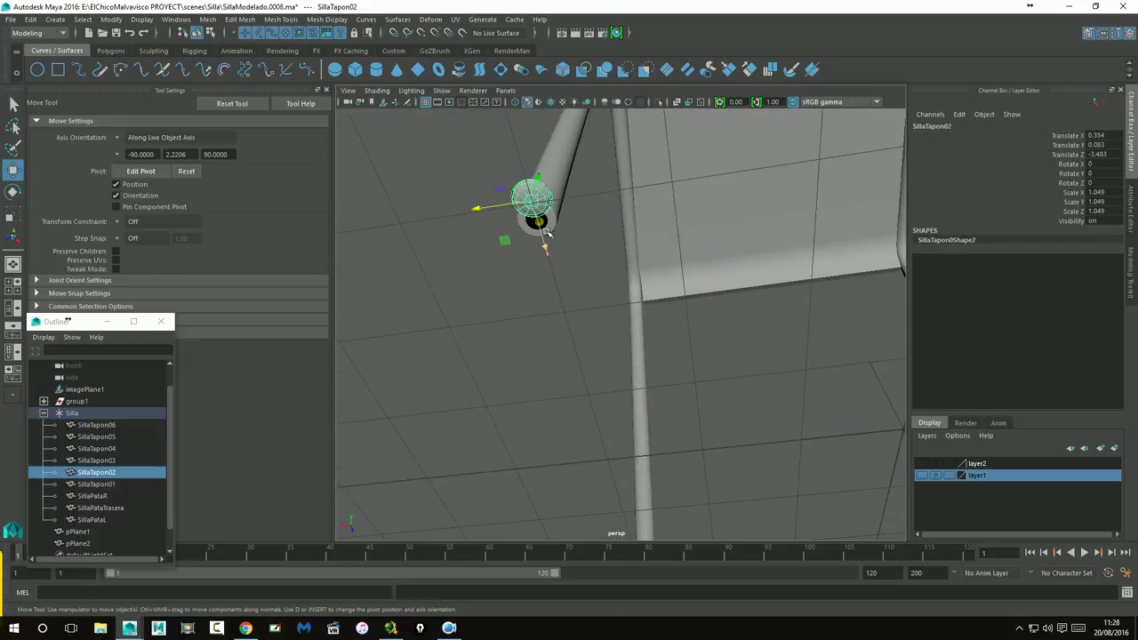
{"action": "mouse_move", "coordinate": [554, 258]}
{"action": "left_mouse_down"}
{"action": "mouse_move", "coordinate": [592, 338]}
{"action": "mouse_move", "coordinate": [630, 249]}
{"action": "mouse_move", "coordinate": [574, 281]}
{"action": "mouse_move", "coordinate": [634, 290]}
{"action": "mouse_move", "coordinate": [550, 439]}
{"action": "left_mouse_up"}
{"action": "scroll", "coordinate": [634, 290], "scroll_direction": "up", "scroll_amount": 3}
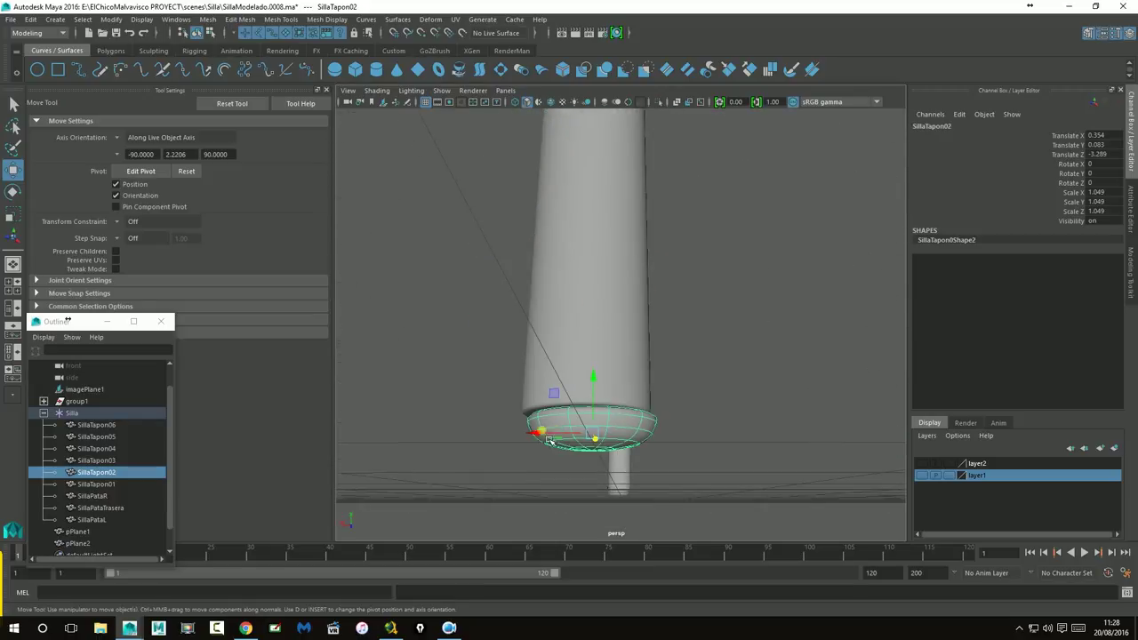
{"action": "left_click_drag", "start_coordinate": [540, 440], "coordinate": [538, 443]}
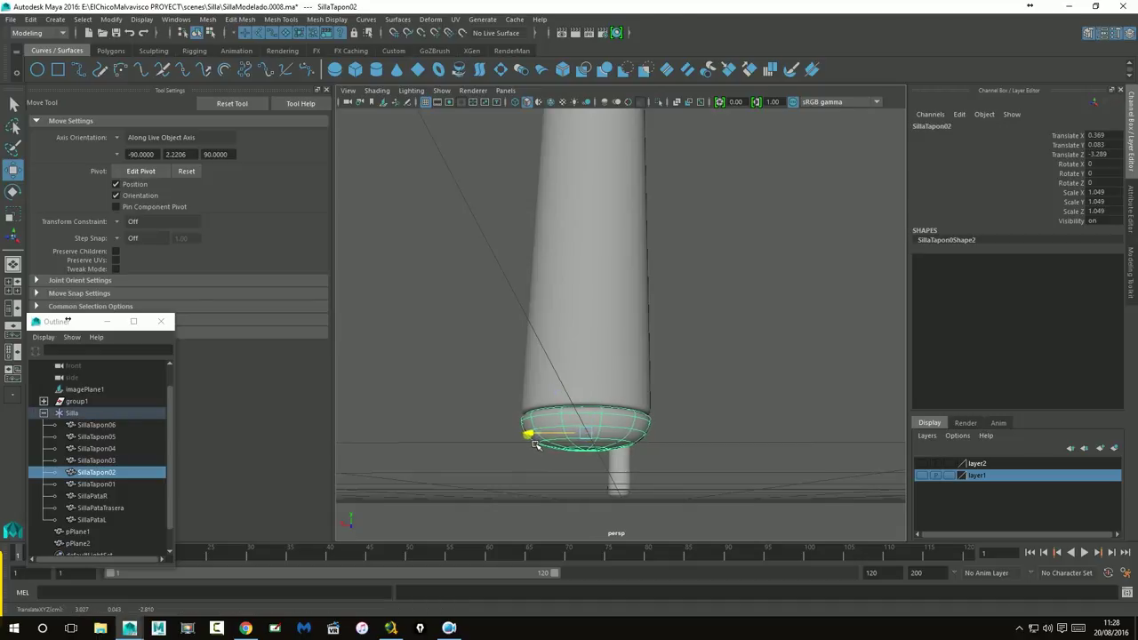
{"action": "key", "text": "f"}
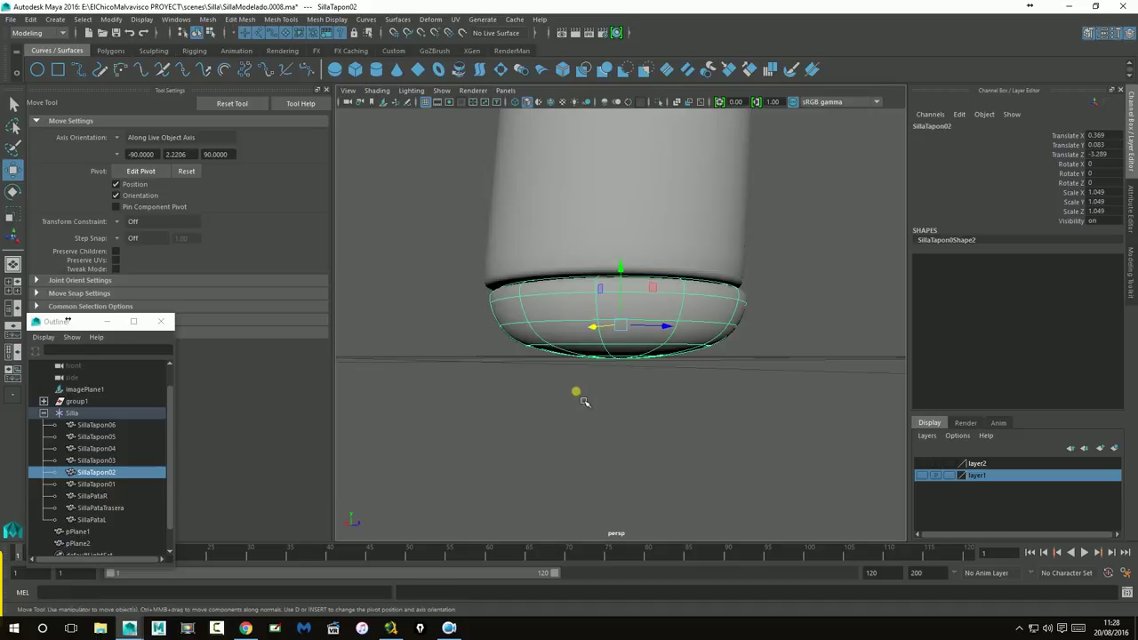
{"action": "left_click_drag", "start_coordinate": [583, 402], "coordinate": [496, 398], "text": "alt"}
{"action": "left_click_drag", "start_coordinate": [686, 329], "coordinate": [680, 339]}
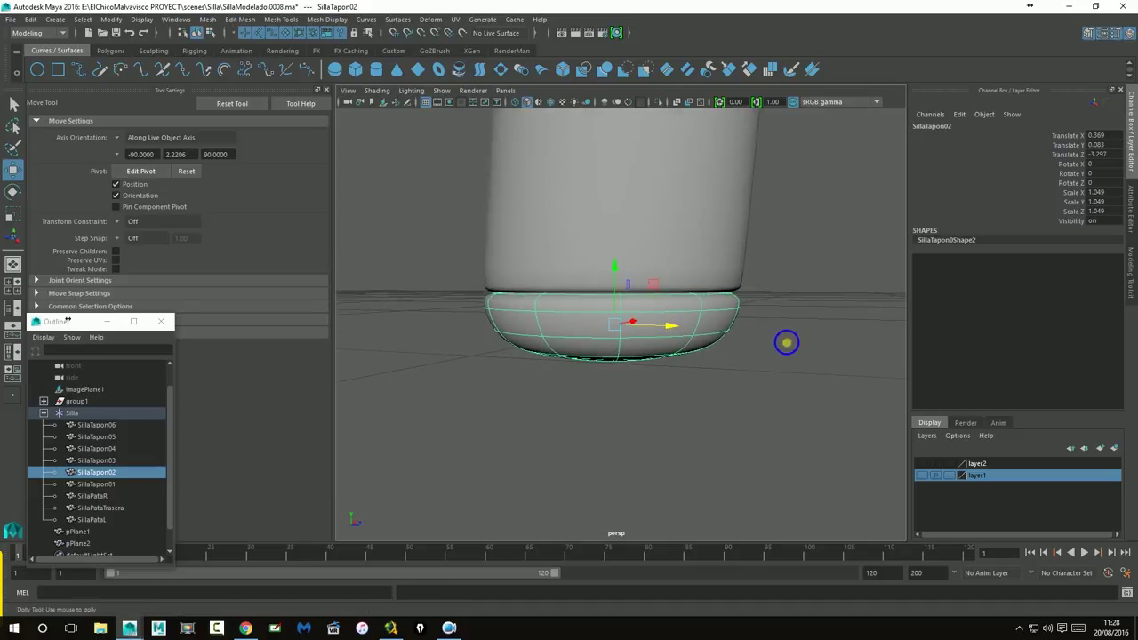
{"action": "right_click_drag", "start_coordinate": [787, 342], "coordinate": [721, 315], "text": "alt"}
{"action": "mouse_move", "coordinate": [721, 315]}
{"action": "left_mouse_down", "text": "alt"}
{"action": "mouse_move", "coordinate": [495, 239]}
{"action": "mouse_move", "coordinate": [646, 367]}
{"action": "left_mouse_up", "text": "alt"}
Step: Slide SillaTapon01 along X to centre it under its leg
{"action": "left_click", "coordinate": [637, 355]}
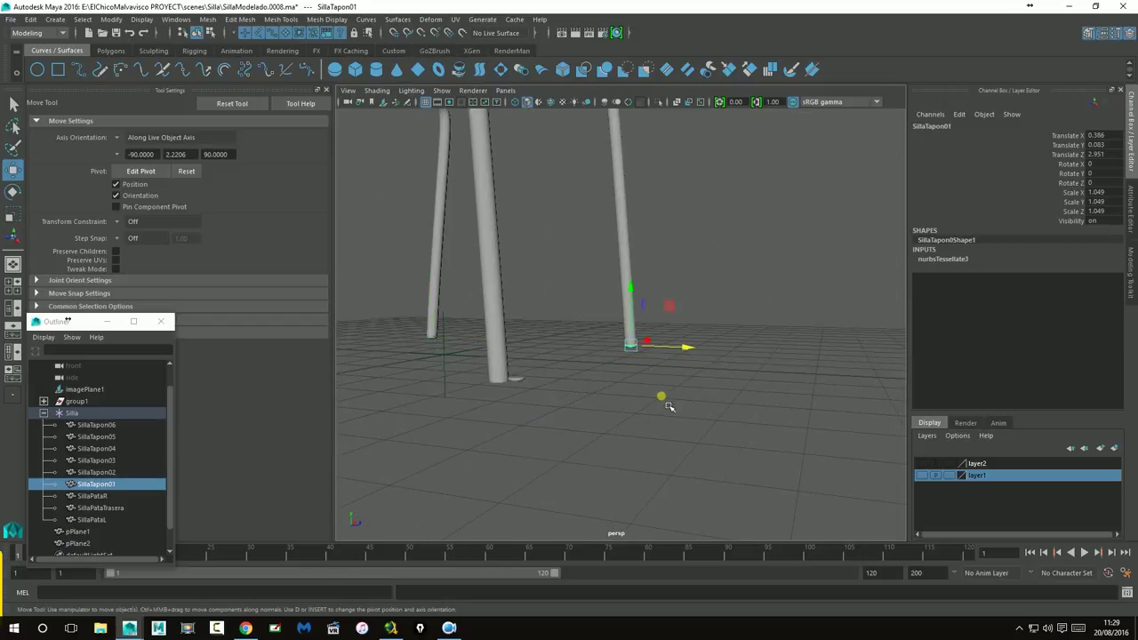
{"action": "key", "text": "f"}
{"action": "left_click_drag", "start_coordinate": [696, 378], "coordinate": [863, 371], "text": "alt"}
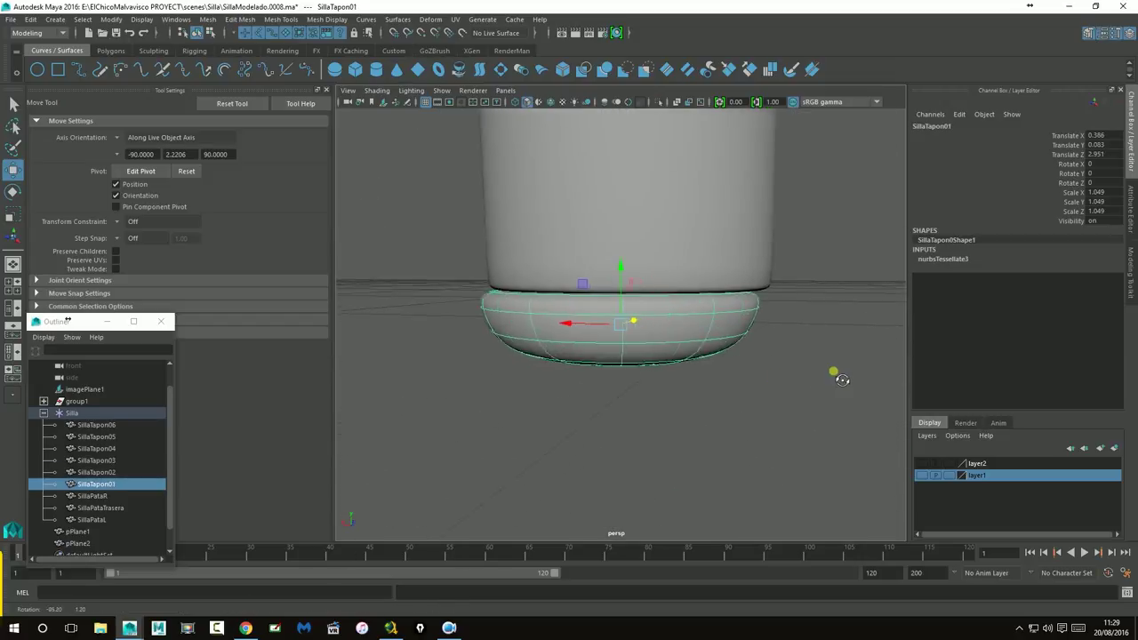
{"action": "left_click_drag", "start_coordinate": [571, 335], "coordinate": [694, 370]}
{"action": "scroll", "coordinate": [584, 334], "scroll_direction": "down", "scroll_amount": 5}
Step: Recheck SillaTapon02's fit from a level view, then select cap SillaTapon03
{"action": "left_click", "coordinate": [662, 345]}
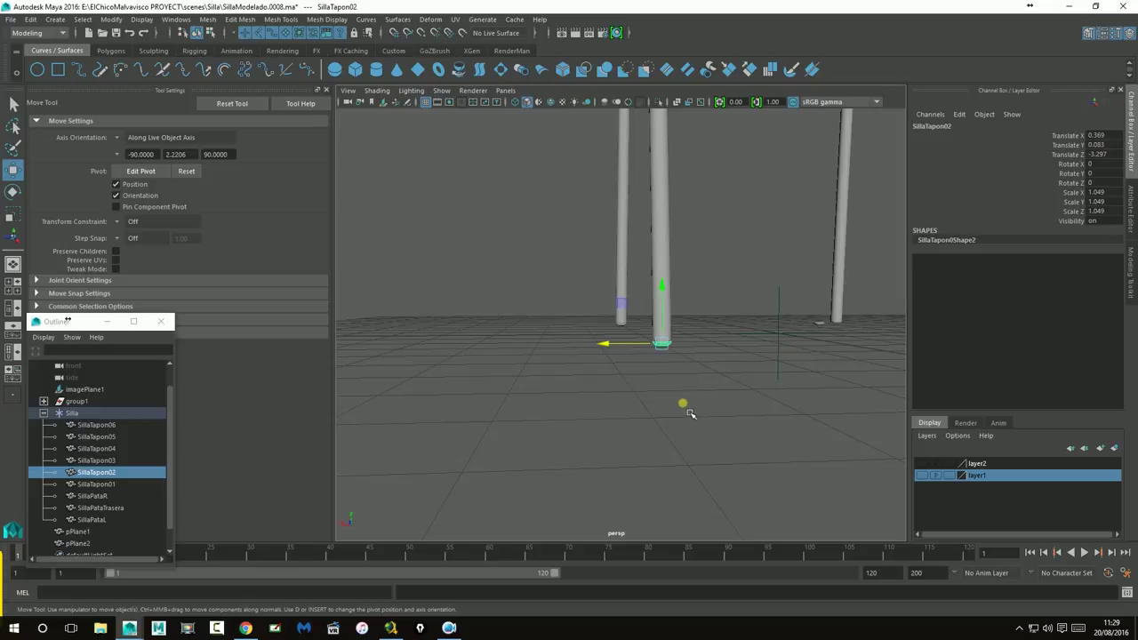
{"action": "key", "text": "f"}
{"action": "mouse_move", "coordinate": [655, 406]}
{"action": "left_mouse_down", "text": "alt"}
{"action": "mouse_move", "coordinate": [774, 399]}
{"action": "mouse_move", "coordinate": [795, 415]}
{"action": "mouse_move", "coordinate": [782, 401]}
{"action": "left_mouse_up", "text": "alt"}
{"action": "mouse_move", "coordinate": [562, 328]}
{"action": "left_mouse_down"}
{"action": "mouse_move", "coordinate": [622, 376]}
{"action": "mouse_move", "coordinate": [649, 365]}
{"action": "left_mouse_up"}
{"action": "scroll", "coordinate": [586, 355], "scroll_direction": "down", "scroll_amount": 5}
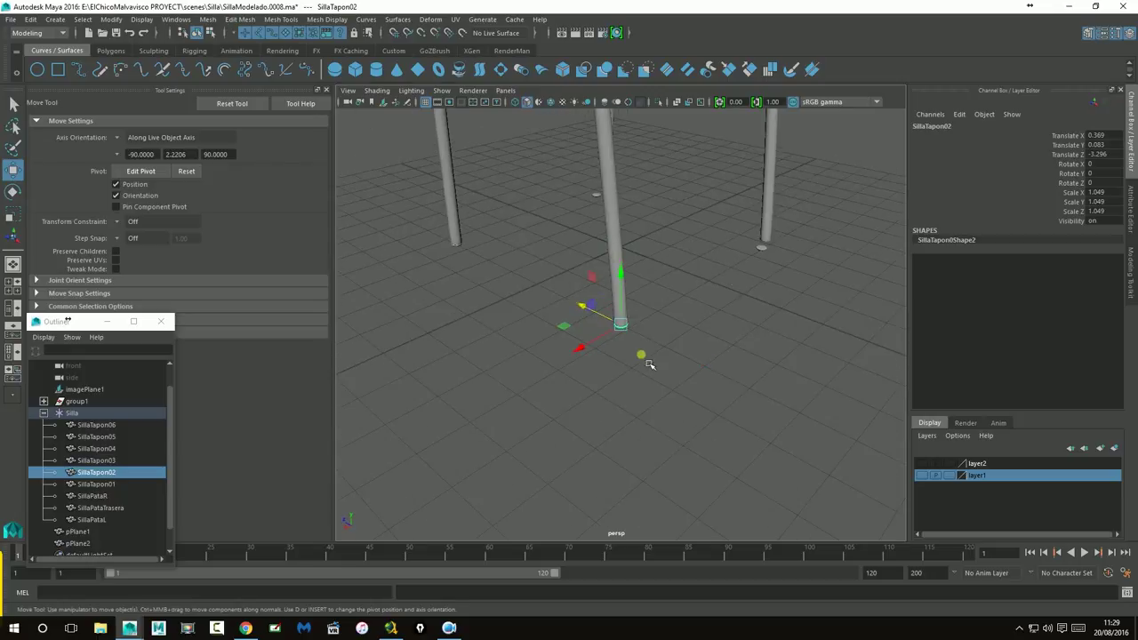
{"action": "left_click", "coordinate": [764, 248]}
Step: Add SillaTapon04 to the cap selection and slide the caps along Z to centre them under their leg
{"action": "left_click", "coordinate": [600, 199], "text": "shift"}
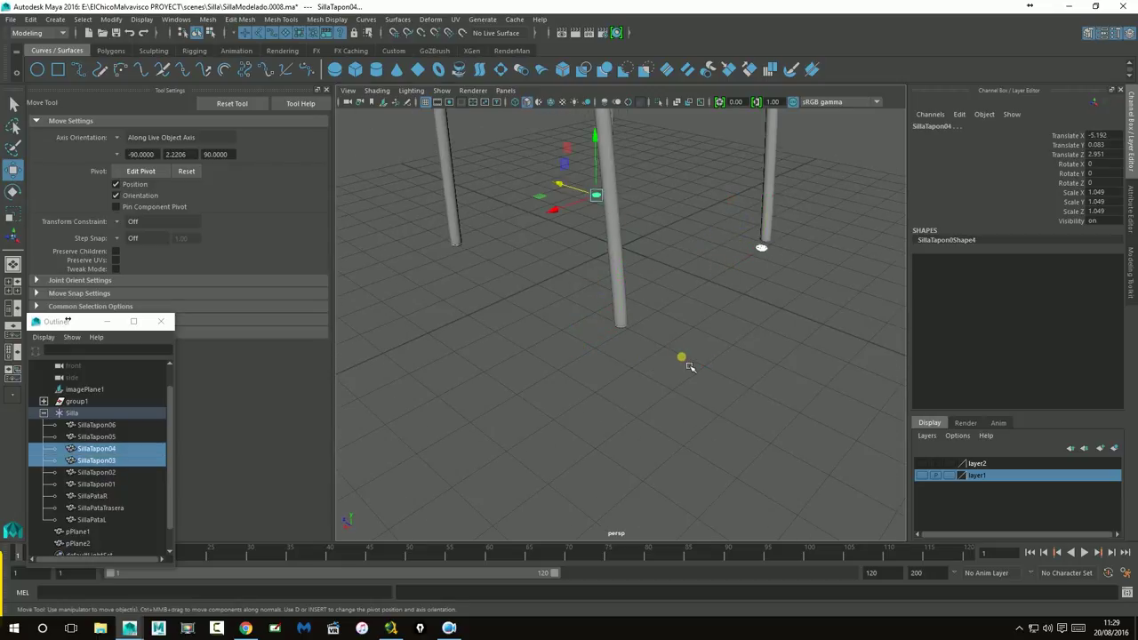
{"action": "mouse_move", "coordinate": [774, 303]}
{"action": "left_mouse_down", "text": "alt"}
{"action": "mouse_move", "coordinate": [696, 342]}
{"action": "mouse_move", "coordinate": [539, 351]}
{"action": "left_mouse_up", "text": "alt"}
{"action": "mouse_move", "coordinate": [608, 359]}
{"action": "left_mouse_down", "text": "alt"}
{"action": "mouse_move", "coordinate": [602, 374]}
{"action": "mouse_move", "coordinate": [570, 374]}
{"action": "left_mouse_up", "text": "alt"}
{"action": "key", "text": "f"}
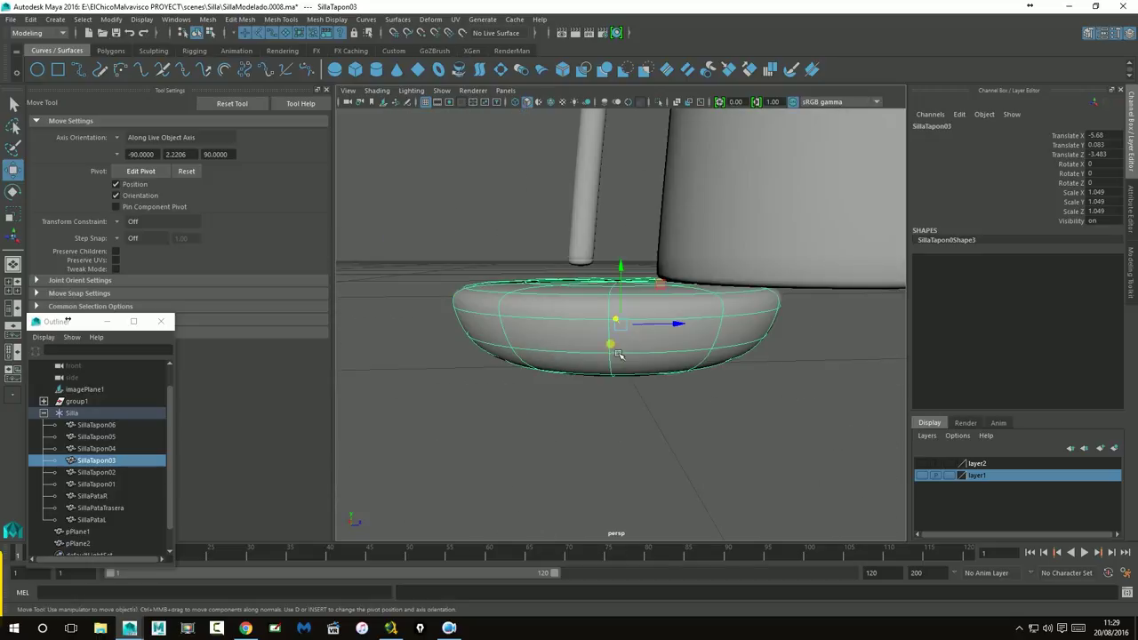
{"action": "left_click_drag", "start_coordinate": [688, 333], "coordinate": [854, 320]}
{"action": "mouse_move", "coordinate": [838, 323]}
{"action": "middle_mouse_down", "text": "alt"}
{"action": "mouse_move", "coordinate": [656, 329]}
{"action": "mouse_move", "coordinate": [760, 317]}
{"action": "middle_mouse_up", "text": "alt"}
{"action": "mouse_move", "coordinate": [658, 309]}
{"action": "left_mouse_down"}
{"action": "mouse_move", "coordinate": [677, 330]}
{"action": "mouse_move", "coordinate": [681, 315]}
{"action": "mouse_move", "coordinate": [754, 347]}
{"action": "mouse_move", "coordinate": [571, 321]}
{"action": "mouse_move", "coordinate": [539, 327]}
{"action": "left_mouse_up"}
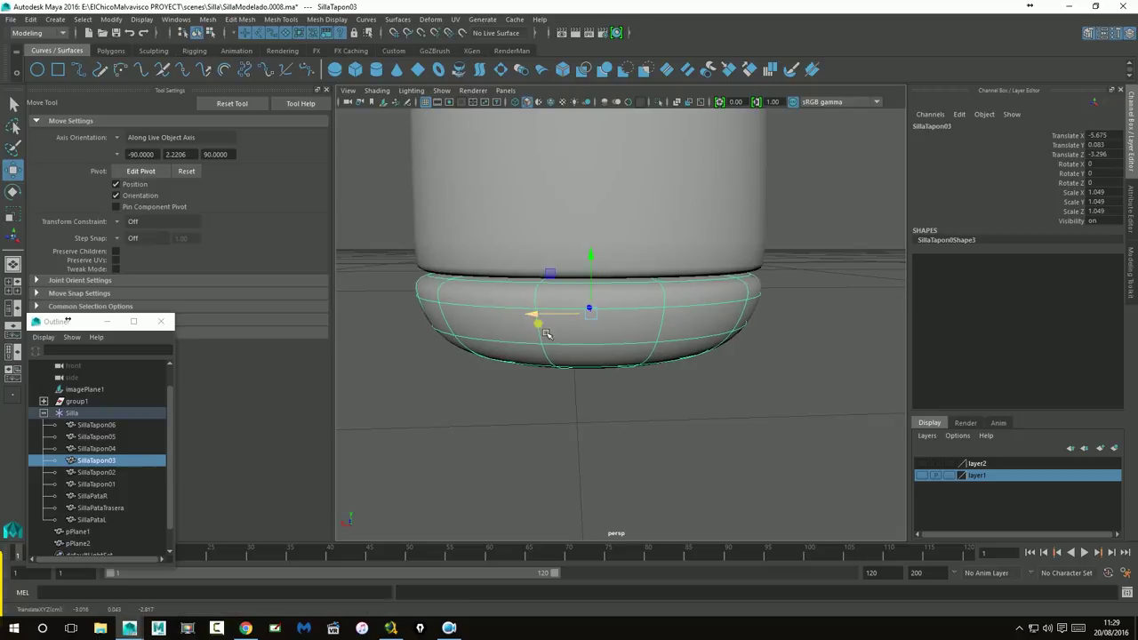
Step: Centre cap SillaTapon04 along X under its leg tube
{"action": "scroll", "coordinate": [546, 334], "scroll_direction": "down", "scroll_amount": 5}
{"action": "left_click_drag", "start_coordinate": [724, 396], "coordinate": [571, 394], "text": "alt"}
{"action": "mouse_move", "coordinate": [691, 376]}
{"action": "left_mouse_down", "text": "alt"}
{"action": "mouse_move", "coordinate": [737, 364]}
{"action": "mouse_move", "coordinate": [672, 355]}
{"action": "mouse_move", "coordinate": [719, 330]}
{"action": "mouse_move", "coordinate": [596, 315]}
{"action": "left_mouse_up", "text": "alt"}
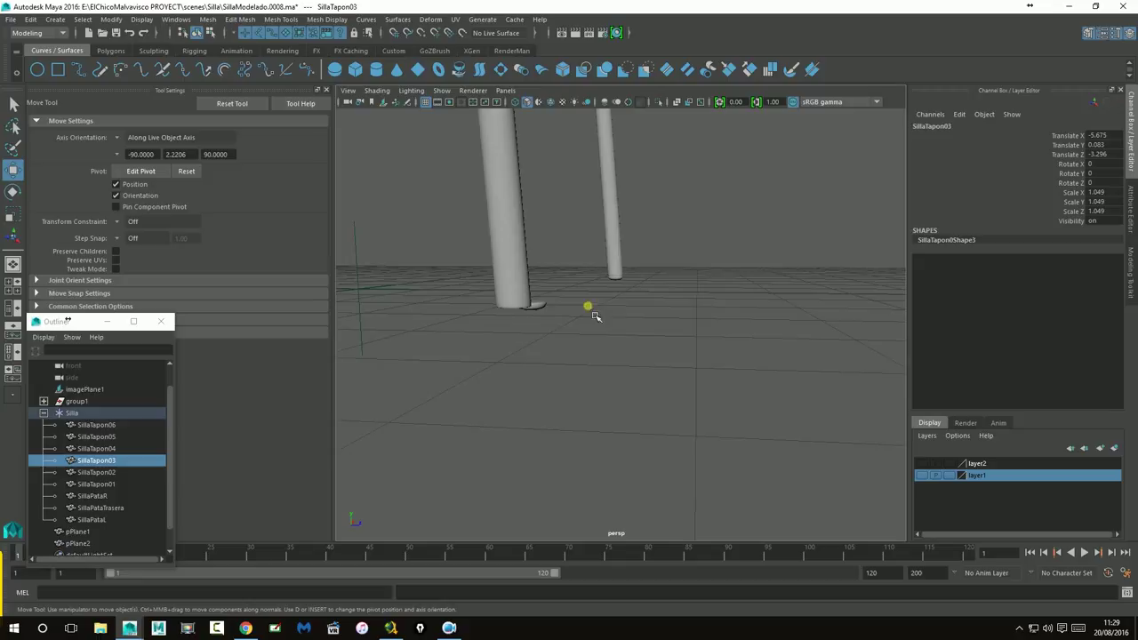
{"action": "left_click", "coordinate": [553, 309]}
{"action": "key", "text": "f"}
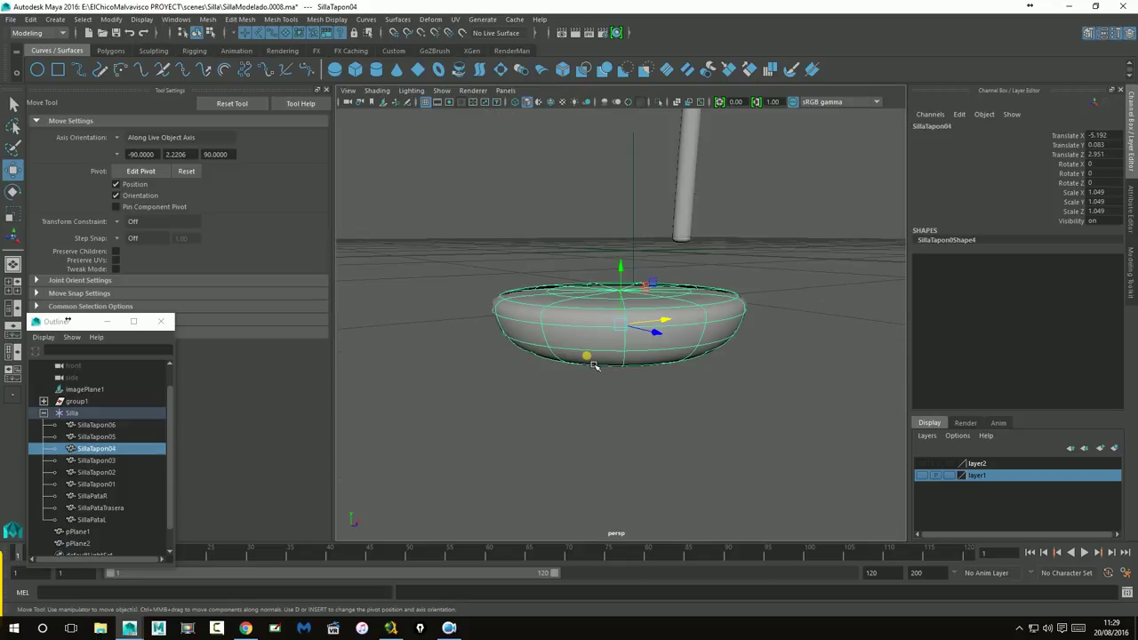
{"action": "right_click_drag", "start_coordinate": [704, 382], "coordinate": [534, 376], "text": "alt"}
{"action": "left_click_drag", "start_coordinate": [666, 329], "coordinate": [598, 338]}
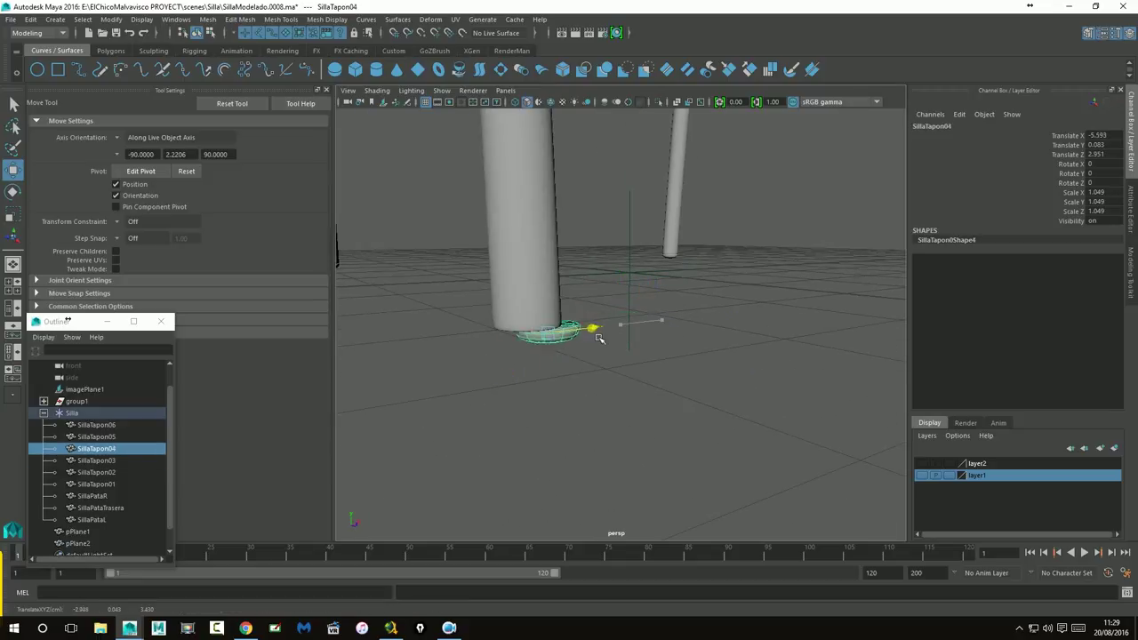
{"action": "right_click_drag", "start_coordinate": [588, 340], "coordinate": [564, 427], "text": "alt"}
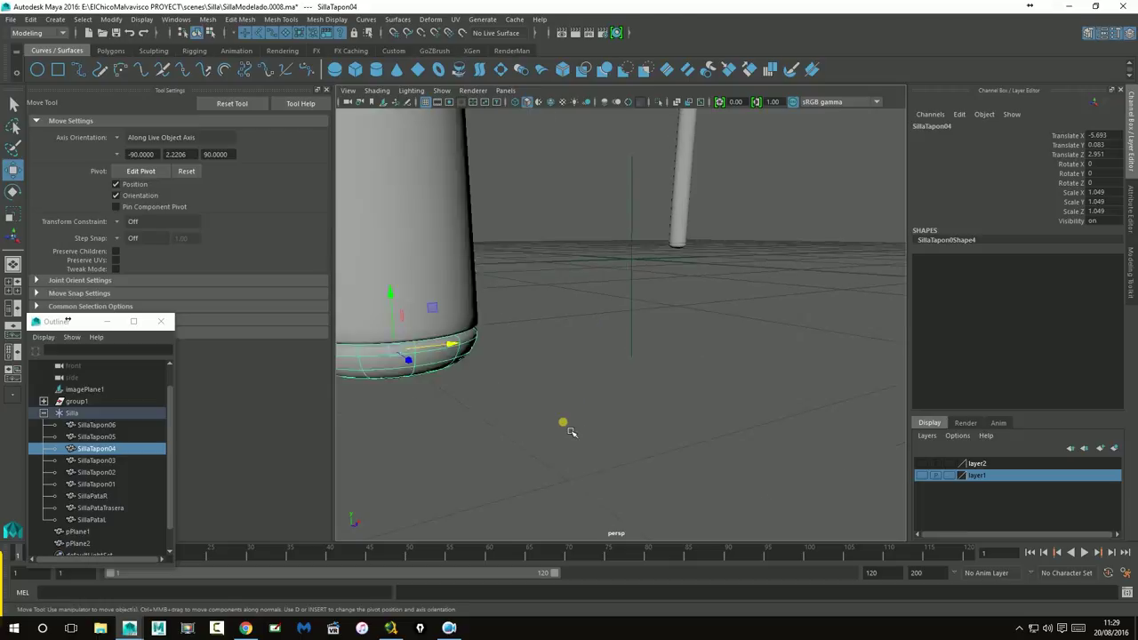
{"action": "key", "text": "f"}
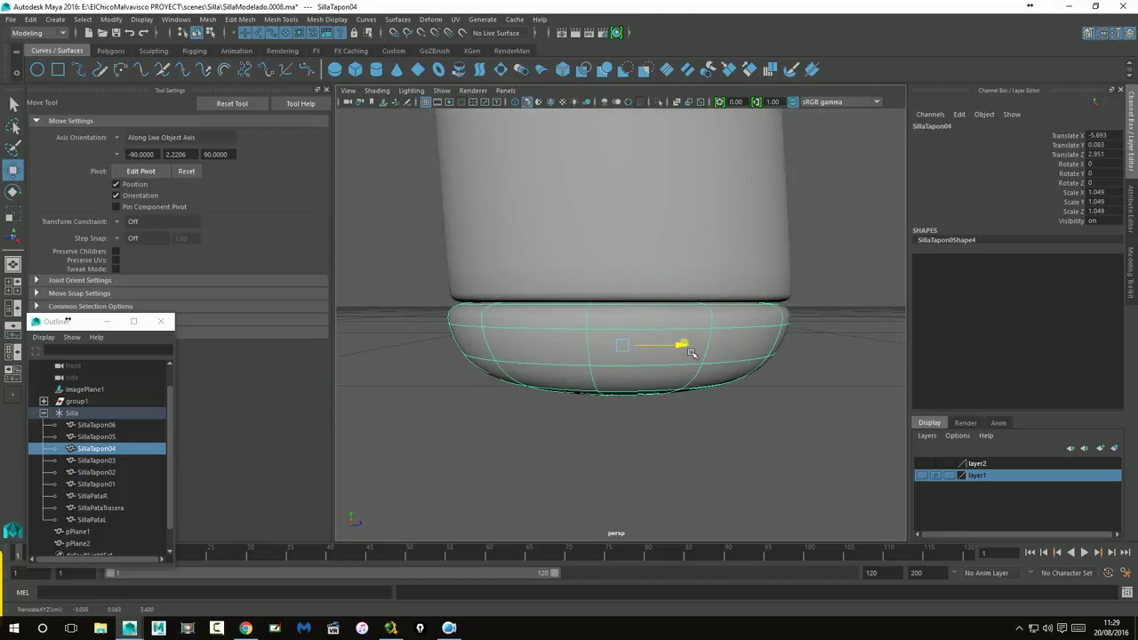
Step: Move cap SillaTapon05 along X onto its leg tube end and fine-tune its position
{"action": "scroll", "coordinate": [689, 347], "scroll_direction": "down", "scroll_amount": 5}
{"action": "scroll", "coordinate": [686, 343], "scroll_direction": "down", "scroll_amount": 3}
{"action": "left_click_drag", "start_coordinate": [685, 343], "coordinate": [584, 305], "text": "alt"}
{"action": "right_click_drag", "start_coordinate": [584, 305], "coordinate": [850, 318], "text": "alt"}
{"action": "mouse_move", "coordinate": [851, 317]}
{"action": "left_mouse_down", "text": "alt"}
{"action": "mouse_move", "coordinate": [681, 290]}
{"action": "mouse_move", "coordinate": [590, 235]}
{"action": "left_mouse_up", "text": "alt"}
{"action": "left_click", "coordinate": [589, 235]}
{"action": "mouse_move", "coordinate": [512, 230]}
{"action": "left_mouse_down"}
{"action": "mouse_move", "coordinate": [655, 237]}
{"action": "mouse_move", "coordinate": [660, 267]}
{"action": "left_mouse_up"}
{"action": "key", "text": "f"}
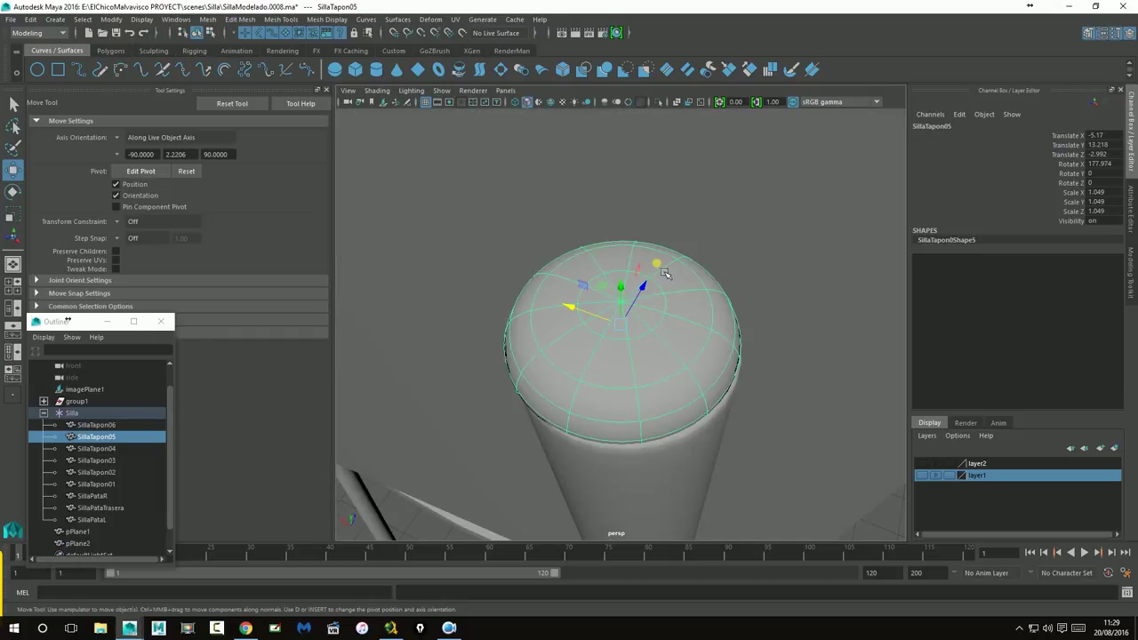
{"action": "mouse_move", "coordinate": [718, 370]}
{"action": "left_mouse_down", "text": "alt"}
{"action": "mouse_move", "coordinate": [574, 335]}
{"action": "mouse_move", "coordinate": [541, 394]}
{"action": "mouse_move", "coordinate": [528, 385]}
{"action": "left_mouse_up", "text": "alt"}
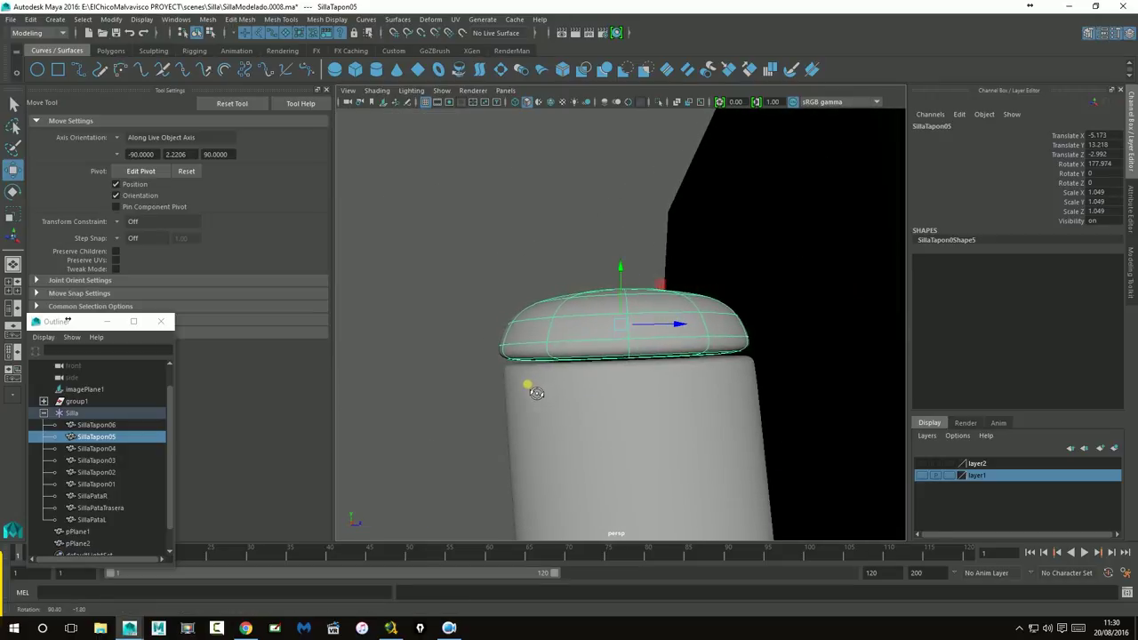
{"action": "left_click_drag", "start_coordinate": [681, 334], "coordinate": [686, 333]}
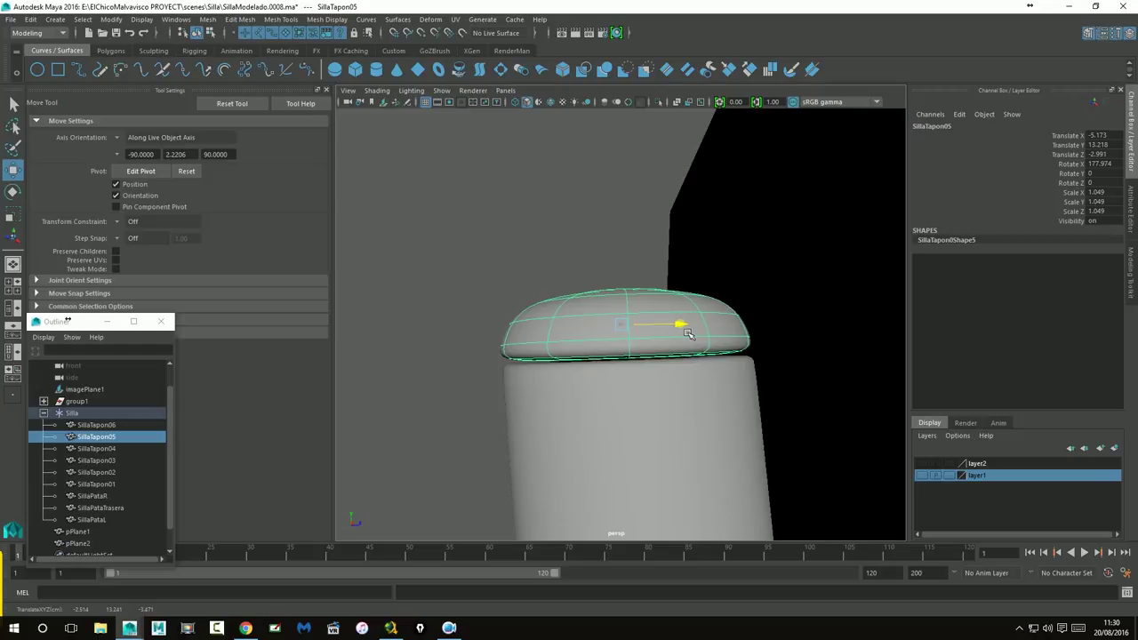
{"action": "mouse_move", "coordinate": [545, 374]}
{"action": "left_mouse_down", "text": "alt"}
{"action": "mouse_move", "coordinate": [590, 379]}
{"action": "mouse_move", "coordinate": [552, 374]}
{"action": "mouse_move", "coordinate": [572, 343]}
{"action": "mouse_move", "coordinate": [430, 337]}
{"action": "mouse_move", "coordinate": [423, 349]}
{"action": "mouse_move", "coordinate": [507, 373]}
{"action": "mouse_move", "coordinate": [499, 362]}
{"action": "mouse_move", "coordinate": [603, 366]}
{"action": "mouse_move", "coordinate": [601, 349]}
{"action": "mouse_move", "coordinate": [561, 334]}
{"action": "mouse_move", "coordinate": [717, 297]}
{"action": "mouse_move", "coordinate": [559, 424]}
{"action": "mouse_move", "coordinate": [715, 419]}
{"action": "left_mouse_up", "text": "alt"}
Step: Select and frame cap SillaTapon06 to check its fit on the tube, then deselect it
{"action": "left_click", "coordinate": [456, 357]}
{"action": "key", "text": "f"}
{"action": "left_click", "coordinate": [717, 297]}
Step: Switch to the four-view layout and orbit the perspective view around the chair
{"action": "right_click_drag", "start_coordinate": [715, 419], "coordinate": [472, 457], "text": "alt"}
{"action": "mouse_move", "coordinate": [472, 457]}
{"action": "left_mouse_down", "text": "alt"}
{"action": "mouse_move", "coordinate": [685, 364]}
{"action": "mouse_move", "coordinate": [666, 401]}
{"action": "mouse_move", "coordinate": [530, 407]}
{"action": "mouse_move", "coordinate": [589, 439]}
{"action": "mouse_move", "coordinate": [648, 414]}
{"action": "mouse_move", "coordinate": [600, 339]}
{"action": "left_mouse_up", "text": "alt"}
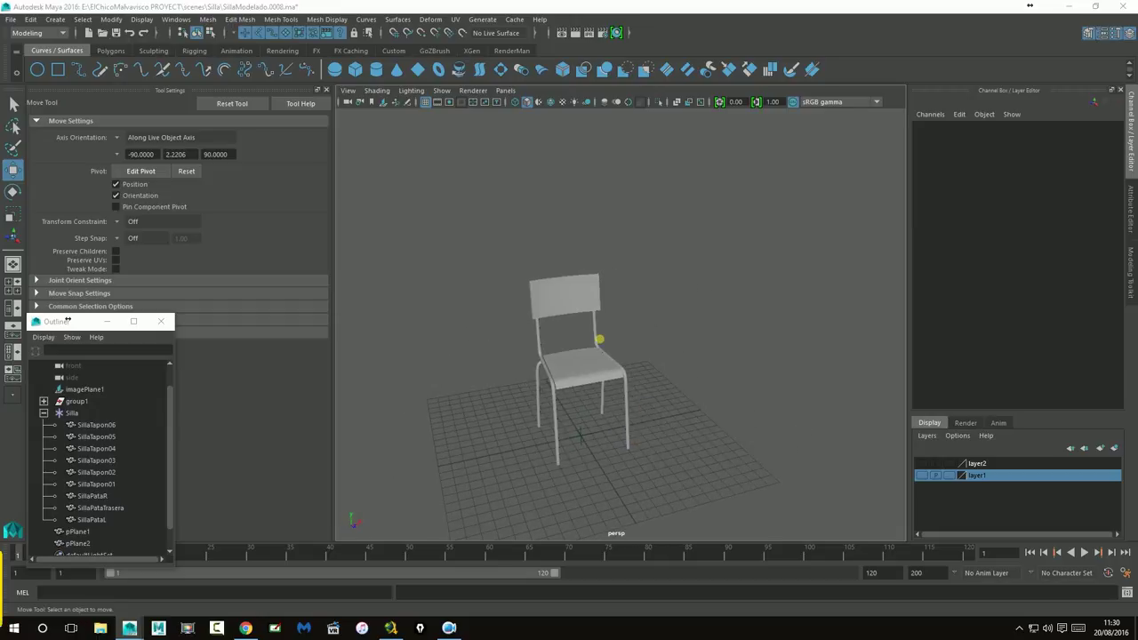
{"action": "key", "text": "space"}
{"action": "left_click_drag", "start_coordinate": [686, 253], "coordinate": [766, 224], "text": "alt"}
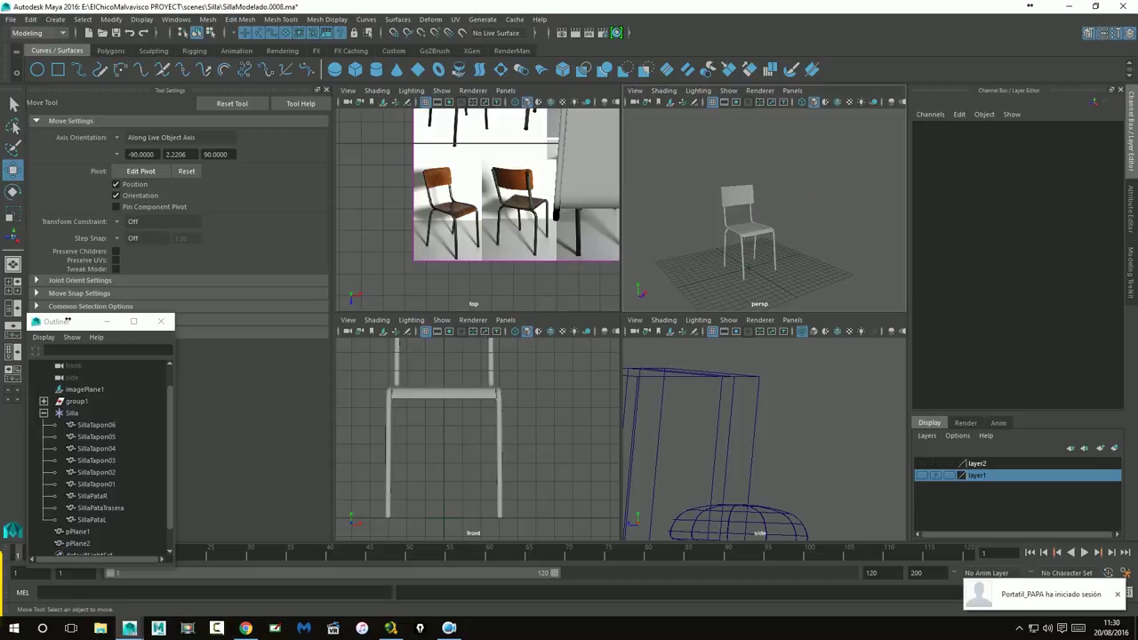
{"action": "mouse_move", "coordinate": [785, 208]}
{"action": "left_mouse_down", "text": "alt"}
{"action": "mouse_move", "coordinate": [775, 223]}
{"action": "mouse_move", "coordinate": [868, 218]}
{"action": "left_mouse_up", "text": "alt"}
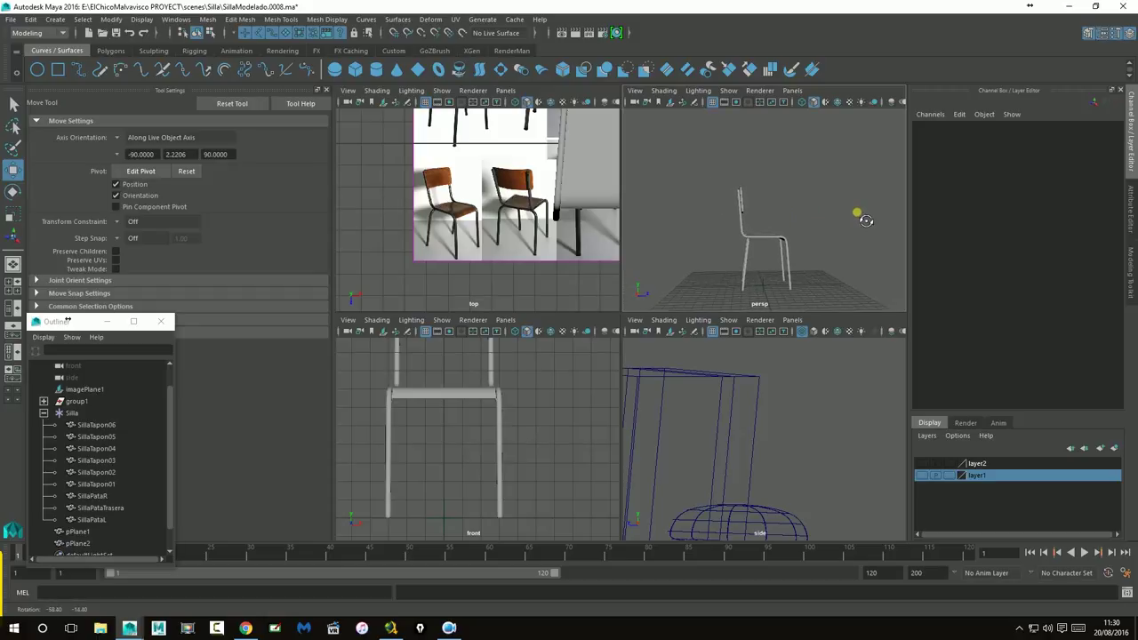
{"action": "mouse_move", "coordinate": [807, 269]}
{"action": "left_mouse_down", "text": "alt"}
{"action": "mouse_move", "coordinate": [884, 261]}
{"action": "mouse_move", "coordinate": [837, 268]}
{"action": "mouse_move", "coordinate": [777, 208]}
{"action": "mouse_move", "coordinate": [797, 262]}
{"action": "mouse_move", "coordinate": [858, 246]}
{"action": "mouse_move", "coordinate": [867, 265]}
{"action": "mouse_move", "coordinate": [858, 249]}
{"action": "mouse_move", "coordinate": [797, 249]}
{"action": "left_mouse_up", "text": "alt"}
{"action": "scroll", "coordinate": [811, 258], "scroll_direction": "up", "scroll_amount": 5}
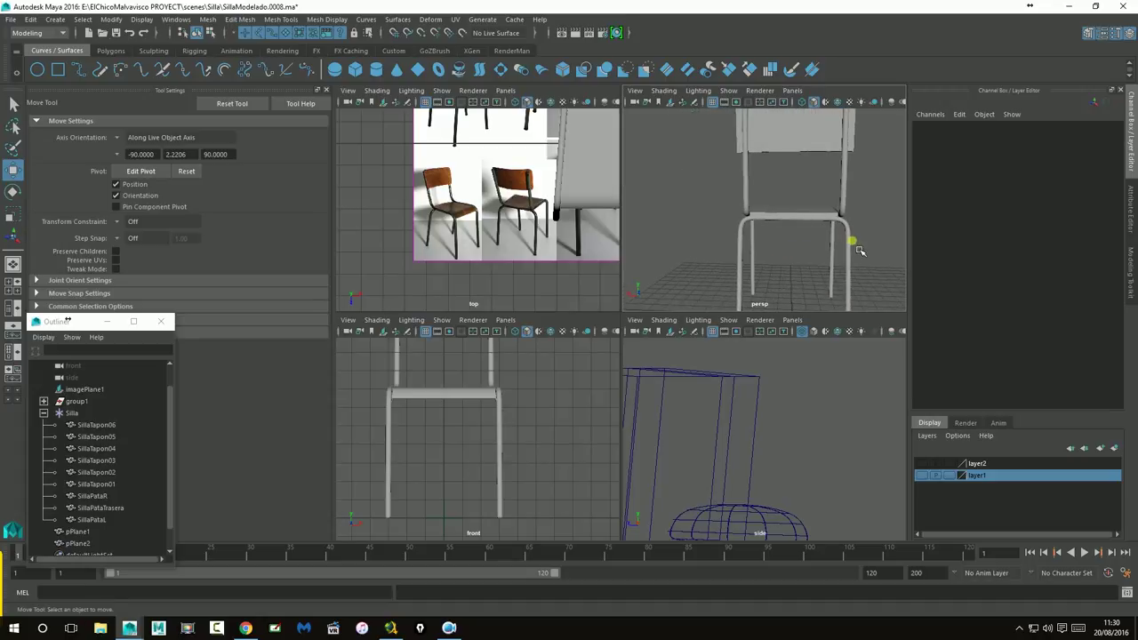
Step: Nudge the SillaPataTrasera rear leg frame slightly along Z, then deselect it
{"action": "left_click", "coordinate": [851, 253]}
{"action": "scroll", "coordinate": [851, 252], "scroll_direction": "down", "scroll_amount": 2}
{"action": "scroll", "coordinate": [818, 233], "scroll_direction": "down", "scroll_amount": 1}
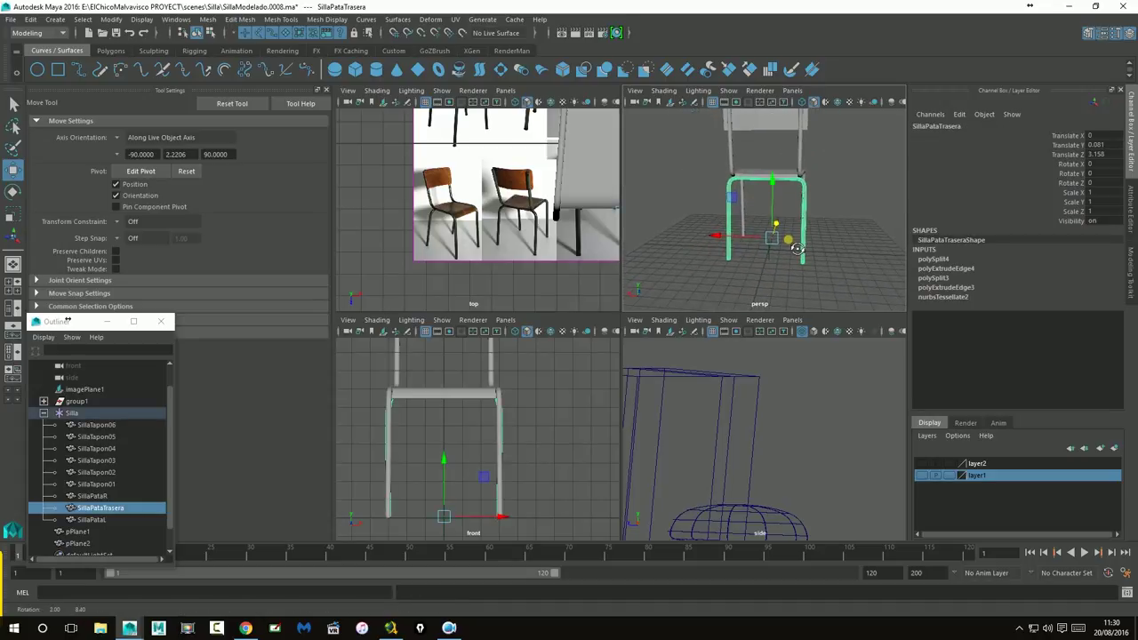
{"action": "scroll", "coordinate": [797, 250], "scroll_direction": "up", "scroll_amount": 2}
{"action": "scroll", "coordinate": [827, 204], "scroll_direction": "up", "scroll_amount": 2}
{"action": "scroll", "coordinate": [858, 165], "scroll_direction": "up", "scroll_amount": 1}
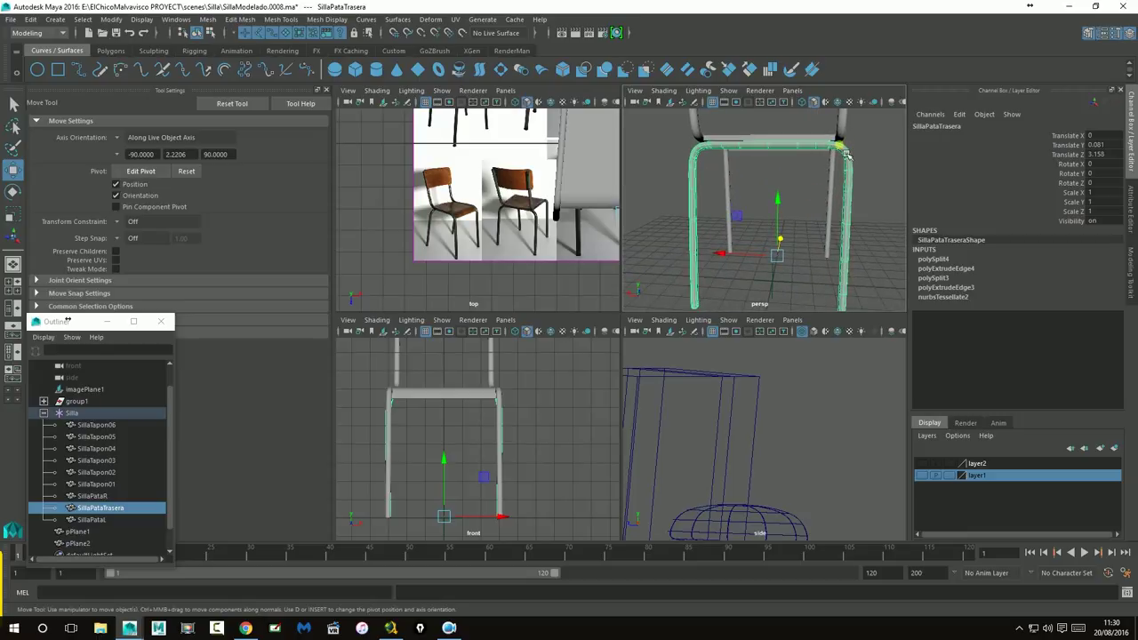
{"action": "scroll", "coordinate": [829, 197], "scroll_direction": "down", "scroll_amount": 3}
{"action": "mouse_move", "coordinate": [800, 231]}
{"action": "left_mouse_down", "text": "alt"}
{"action": "mouse_move", "coordinate": [741, 257]}
{"action": "mouse_move", "coordinate": [692, 250]}
{"action": "left_mouse_up", "text": "alt"}
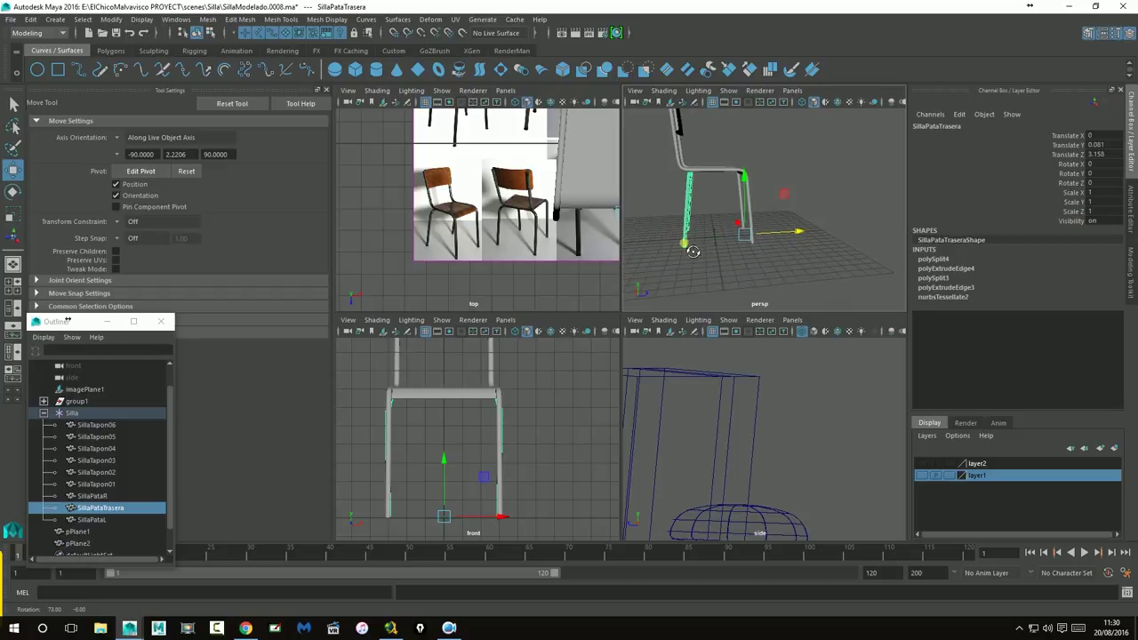
{"action": "left_click_drag", "start_coordinate": [725, 266], "coordinate": [724, 266], "text": "alt"}
{"action": "mouse_move", "coordinate": [806, 241]}
{"action": "left_mouse_down"}
{"action": "mouse_move", "coordinate": [720, 272]}
{"action": "mouse_move", "coordinate": [877, 287]}
{"action": "left_mouse_up"}
{"action": "left_click", "coordinate": [762, 257]}
Step: Zoom the top view's reference image and select the seat pPlane1
{"action": "scroll", "coordinate": [576, 241], "scroll_direction": "up", "scroll_amount": 1}
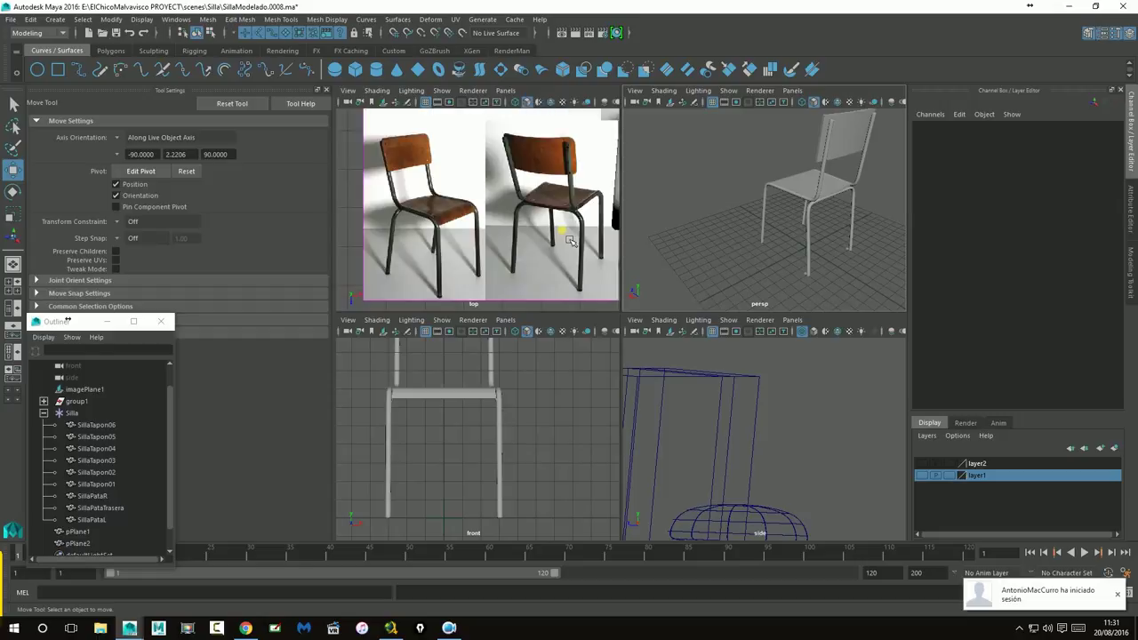
{"action": "scroll", "coordinate": [576, 242], "scroll_direction": "up", "scroll_amount": 1}
{"action": "scroll", "coordinate": [589, 242], "scroll_direction": "up", "scroll_amount": 1}
{"action": "scroll", "coordinate": [533, 241], "scroll_direction": "down", "scroll_amount": 1}
{"action": "scroll", "coordinate": [516, 231], "scroll_direction": "down", "scroll_amount": 1}
{"action": "scroll", "coordinate": [483, 207], "scroll_direction": "up", "scroll_amount": 3}
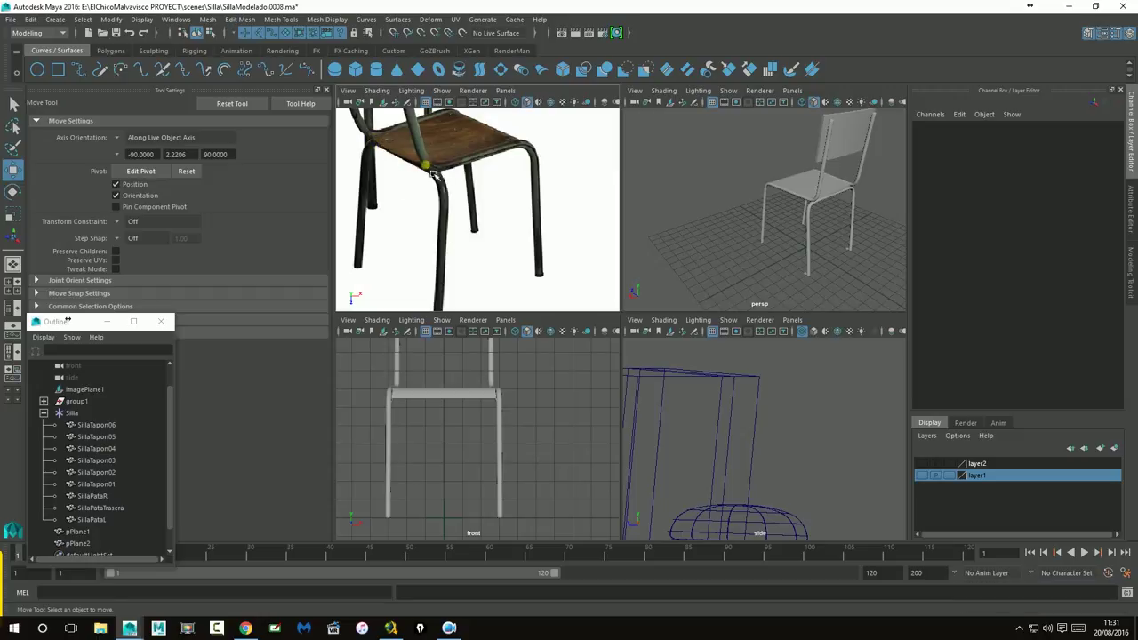
{"action": "left_click", "coordinate": [834, 194]}
Step: Maximize the perspective view on the seat and select a row of its vertices
{"action": "key", "text": "space"}
{"action": "key", "text": "f"}
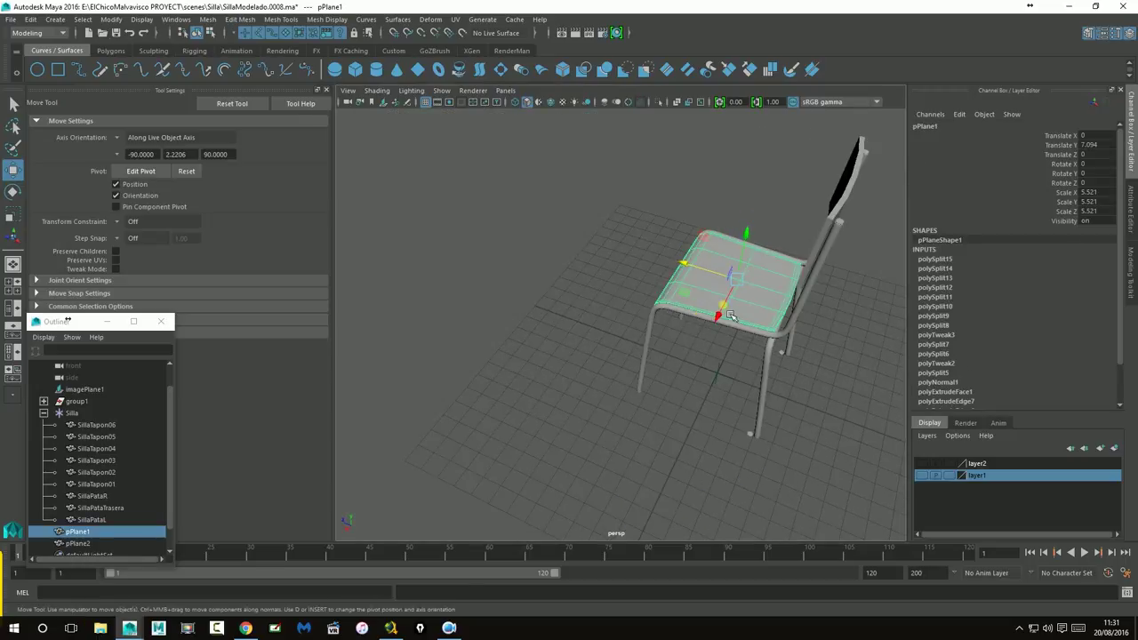
{"action": "left_click_drag", "start_coordinate": [729, 316], "coordinate": [648, 293], "text": "alt"}
{"action": "scroll", "coordinate": [858, 272], "scroll_direction": "up", "scroll_amount": 5}
{"action": "mouse_move", "coordinate": [859, 272]}
{"action": "left_mouse_down", "text": "alt"}
{"action": "mouse_move", "coordinate": [716, 315]}
{"action": "mouse_move", "coordinate": [690, 248]}
{"action": "left_mouse_up", "text": "alt"}
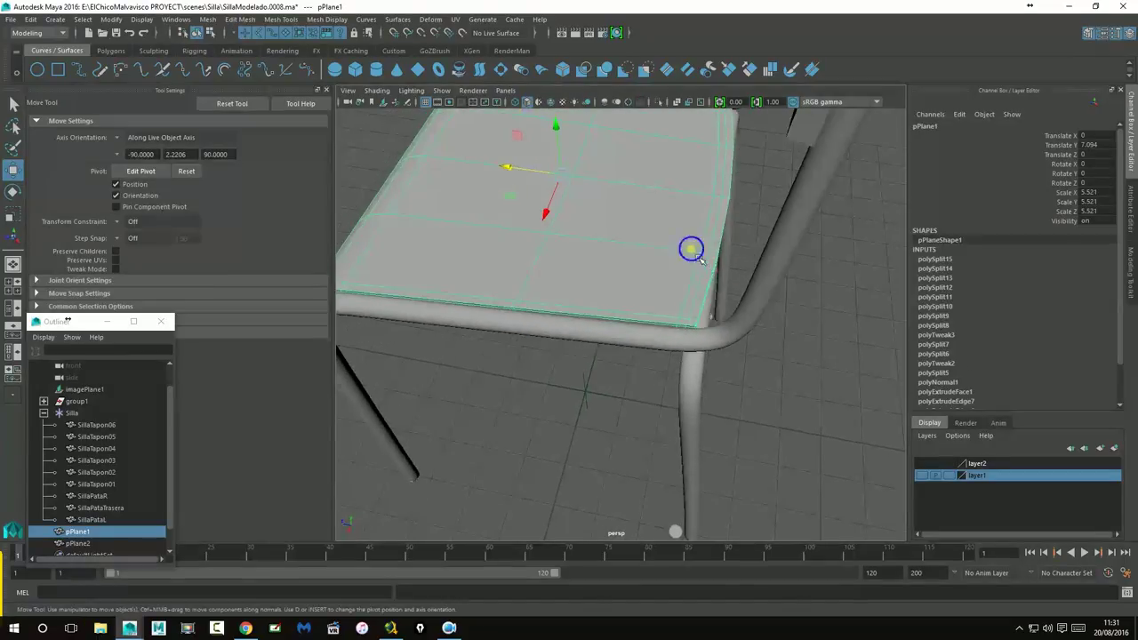
{"action": "right_click_drag", "start_coordinate": [700, 258], "coordinate": [632, 256]}
{"action": "scroll", "coordinate": [673, 292], "scroll_direction": "down", "scroll_amount": 5}
{"action": "left_click_drag", "start_coordinate": [678, 314], "coordinate": [690, 325], "text": "alt"}
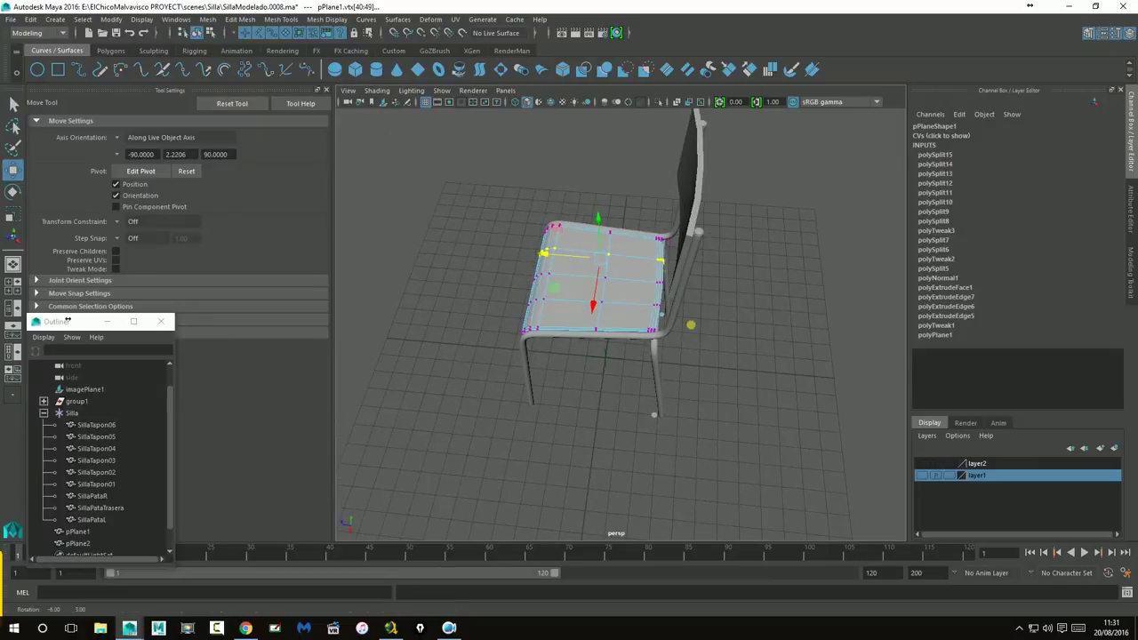
Step: Move the seat's corner vertices inward toward the leg tubes
{"action": "mouse_move", "coordinate": [680, 336]}
{"action": "left_mouse_down", "text": "alt"}
{"action": "mouse_move", "coordinate": [650, 240]}
{"action": "mouse_move", "coordinate": [678, 226]}
{"action": "left_mouse_up", "text": "alt"}
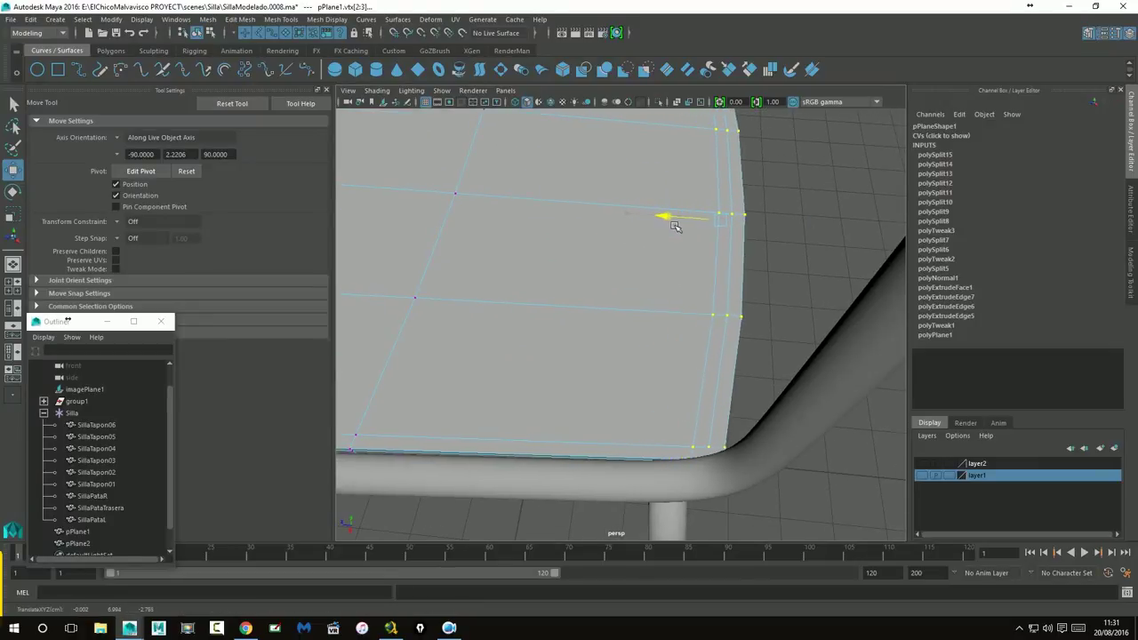
{"action": "mouse_move", "coordinate": [769, 342]}
{"action": "left_mouse_down", "text": "alt"}
{"action": "mouse_move", "coordinate": [574, 399]}
{"action": "mouse_move", "coordinate": [659, 342]}
{"action": "mouse_move", "coordinate": [680, 368]}
{"action": "left_mouse_up", "text": "alt"}
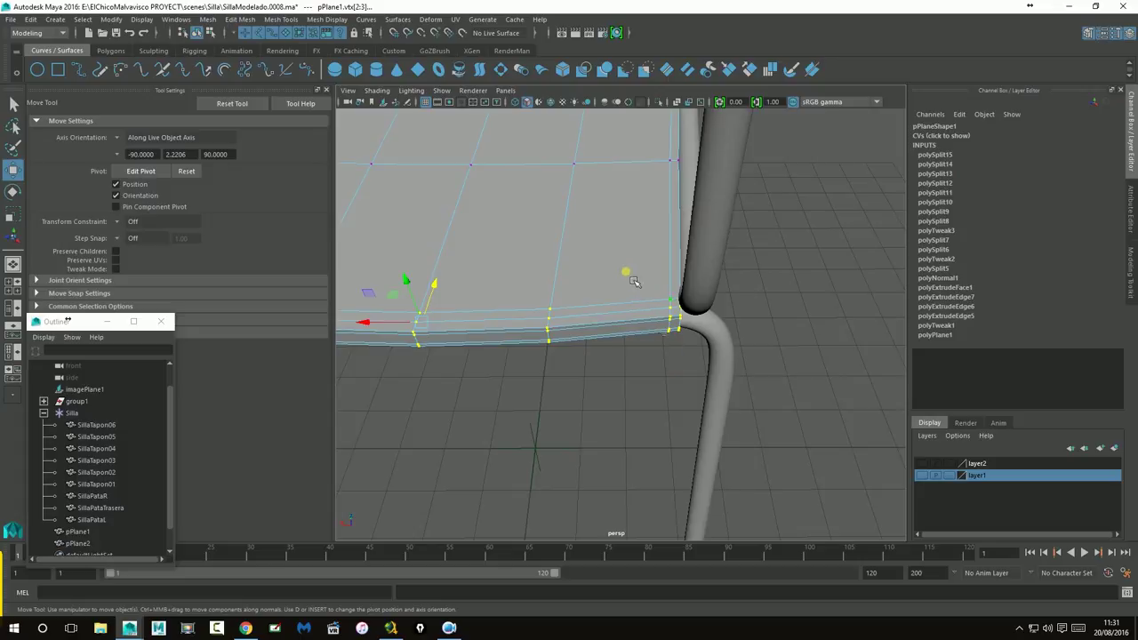
{"action": "left_click_drag", "start_coordinate": [628, 324], "coordinate": [482, 320]}
{"action": "left_click_drag", "start_coordinate": [586, 378], "coordinate": [578, 366]}
{"action": "mouse_move", "coordinate": [546, 321]}
{"action": "left_mouse_down"}
{"action": "mouse_move", "coordinate": [497, 331]}
{"action": "mouse_move", "coordinate": [581, 446]}
{"action": "mouse_move", "coordinate": [577, 427]}
{"action": "left_mouse_up"}
Step: Return the seat to object mode, reselect pPlane1 and turn off its smooth preview
{"action": "right_click_drag", "start_coordinate": [587, 281], "coordinate": [569, 226]}
{"action": "left_click", "coordinate": [635, 222]}
{"action": "left_click", "coordinate": [635, 267]}
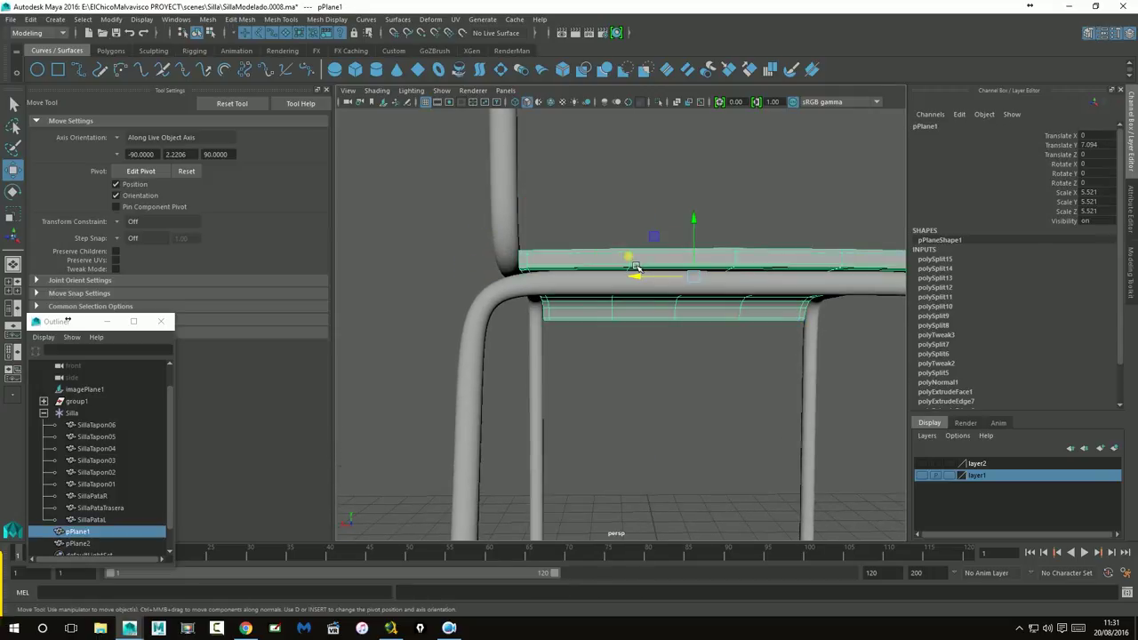
{"action": "left_click", "coordinate": [627, 228]}
{"action": "mouse_move", "coordinate": [627, 229]}
{"action": "left_mouse_down", "text": "alt"}
{"action": "mouse_move", "coordinate": [582, 292]}
{"action": "mouse_move", "coordinate": [543, 267]}
{"action": "mouse_move", "coordinate": [605, 283]}
{"action": "left_mouse_up", "text": "alt"}
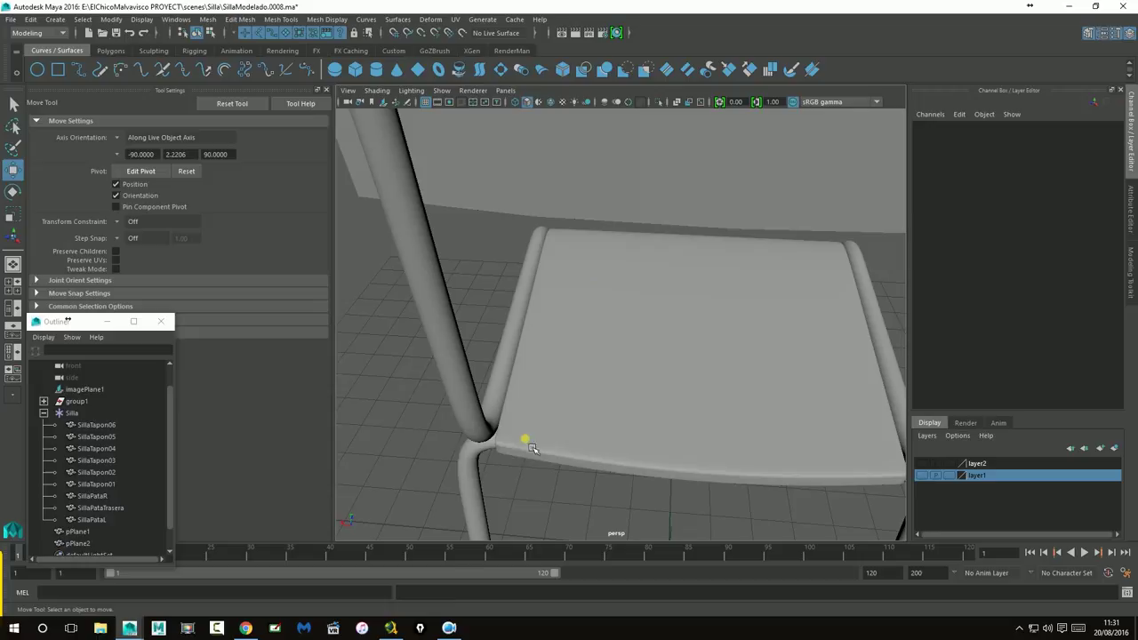
{"action": "left_click", "coordinate": [530, 447]}
{"action": "scroll", "coordinate": [516, 444], "scroll_direction": "up", "scroll_amount": 2}
{"action": "scroll", "coordinate": [513, 444], "scroll_direction": "up", "scroll_amount": 2}
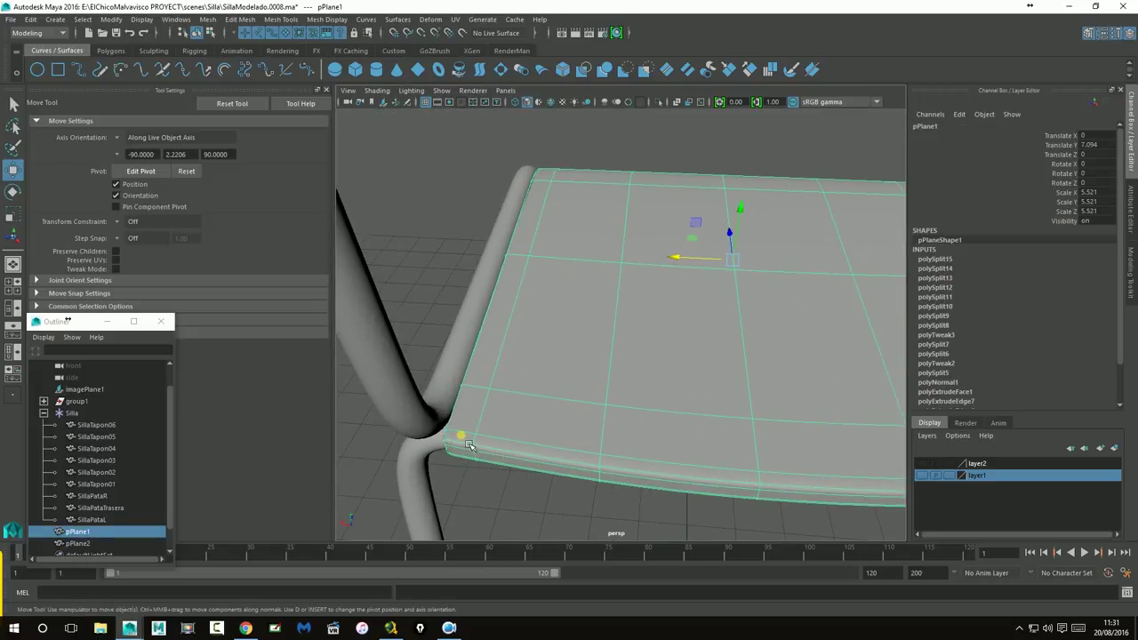
{"action": "key", "text": "1"}
{"action": "mouse_move", "coordinate": [468, 445]}
{"action": "left_mouse_down", "text": "alt"}
{"action": "mouse_move", "coordinate": [476, 373]}
{"action": "mouse_move", "coordinate": [489, 446]}
{"action": "left_mouse_up", "text": "alt"}
Step: Select a small face on the seat corner and move it along the rim
{"action": "right_click", "coordinate": [502, 299]}
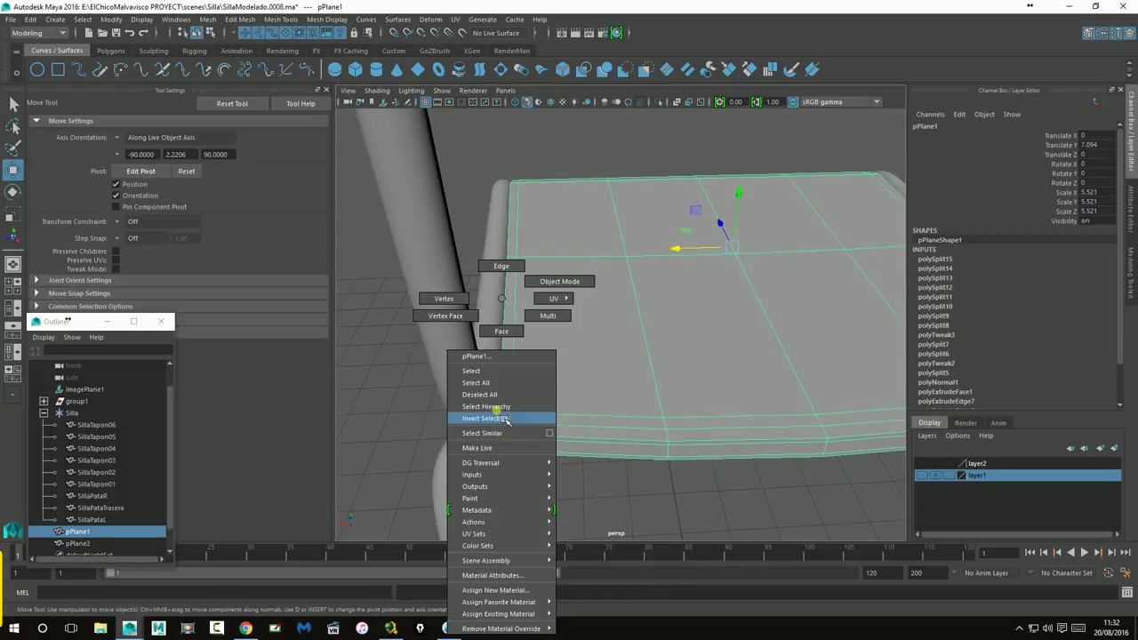
{"action": "left_click_drag", "start_coordinate": [563, 418], "coordinate": [638, 343], "text": "alt"}
{"action": "scroll", "coordinate": [638, 342], "scroll_direction": "up", "scroll_amount": 3}
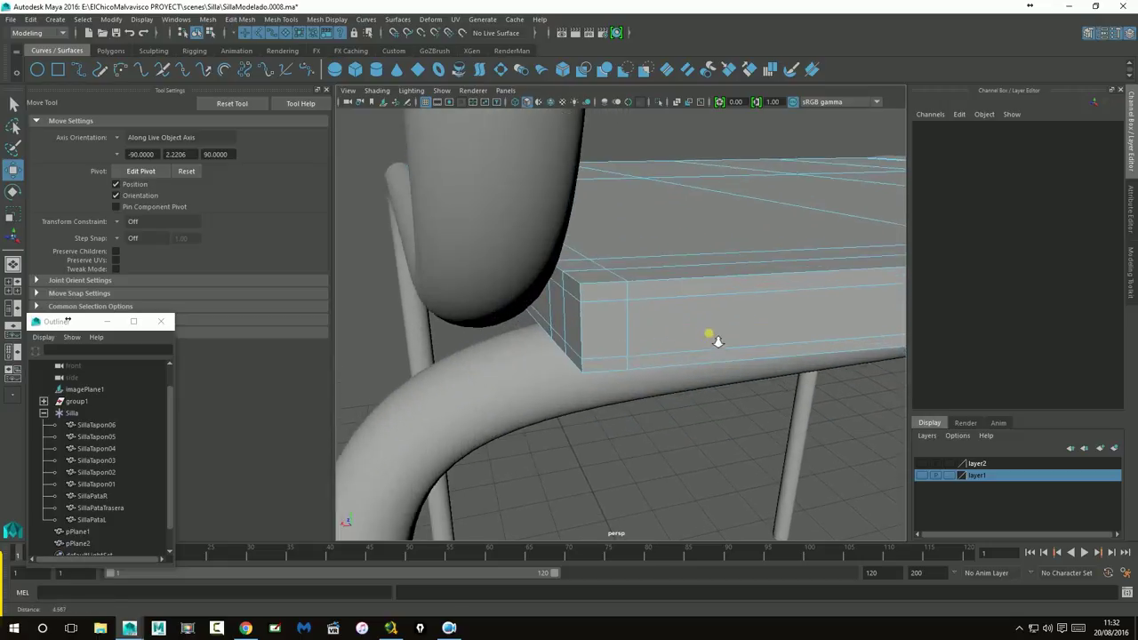
{"action": "left_click_drag", "start_coordinate": [714, 333], "coordinate": [565, 315], "text": "alt"}
{"action": "left_click", "coordinate": [558, 277]}
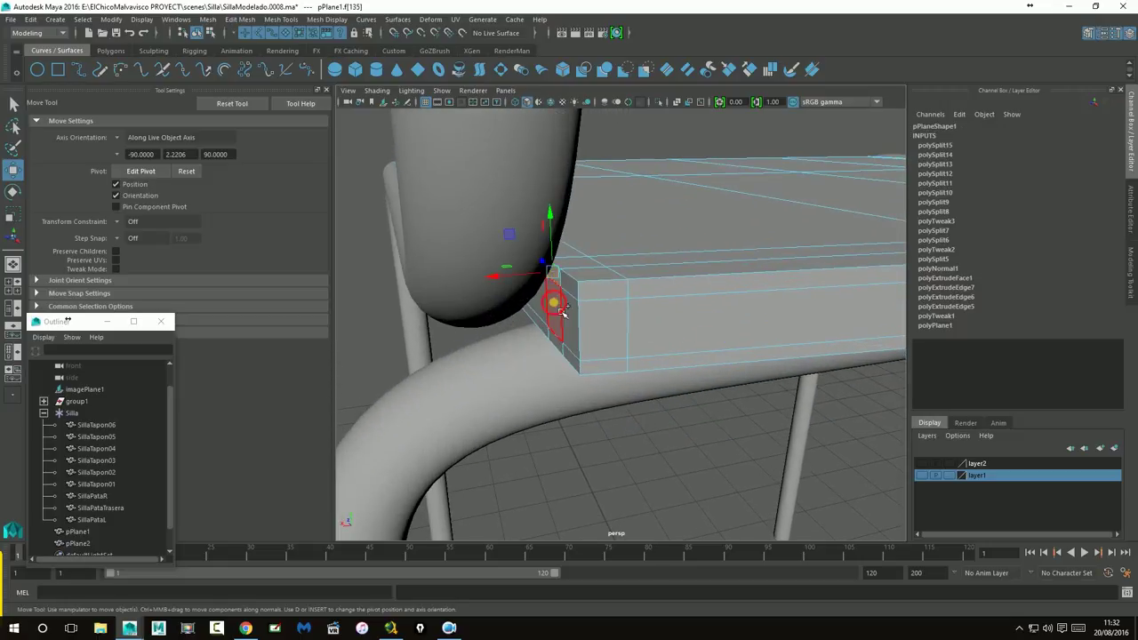
{"action": "mouse_move", "coordinate": [754, 437]}
{"action": "left_mouse_down", "text": "alt"}
{"action": "mouse_move", "coordinate": [551, 427]}
{"action": "mouse_move", "coordinate": [554, 413]}
{"action": "mouse_move", "coordinate": [628, 385]}
{"action": "left_mouse_up", "text": "alt"}
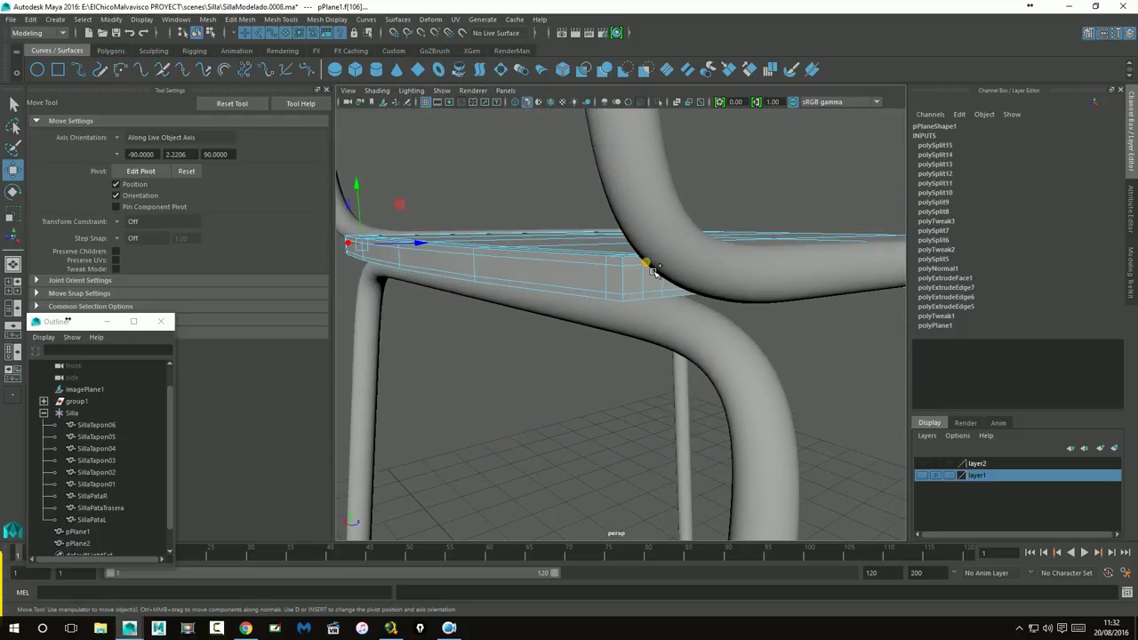
{"action": "mouse_move", "coordinate": [658, 304]}
{"action": "left_mouse_down", "text": "alt"}
{"action": "mouse_move", "coordinate": [678, 305]}
{"action": "mouse_move", "coordinate": [526, 277]}
{"action": "left_mouse_up", "text": "alt"}
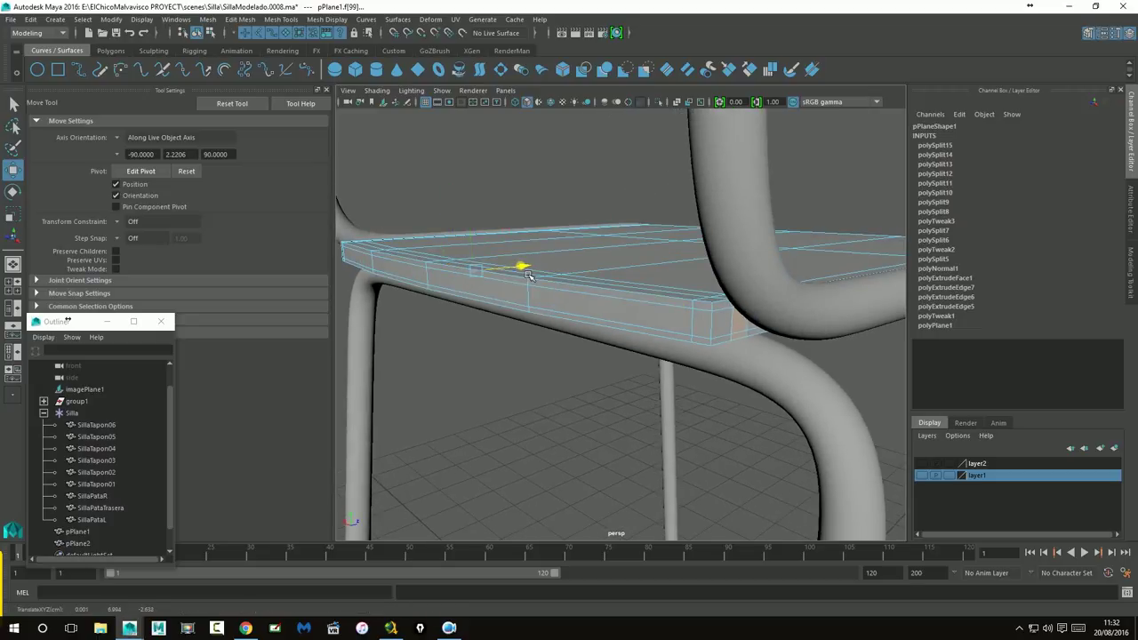
Step: Turn on smooth preview and select the seat rim edge e[16] at the corner
{"action": "key", "text": "3"}
{"action": "mouse_move", "coordinate": [559, 328]}
{"action": "left_mouse_down", "text": "alt"}
{"action": "mouse_move", "coordinate": [602, 356]}
{"action": "mouse_move", "coordinate": [800, 411]}
{"action": "mouse_move", "coordinate": [797, 380]}
{"action": "left_mouse_up", "text": "alt"}
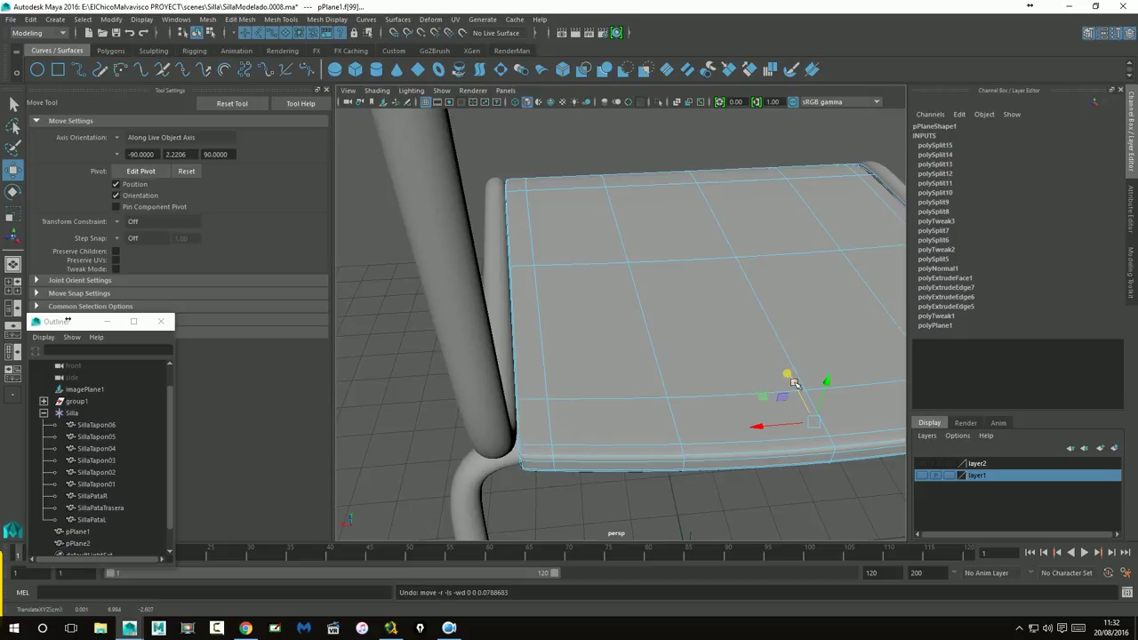
{"action": "middle_click_drag", "start_coordinate": [592, 449], "coordinate": [584, 424], "text": "alt"}
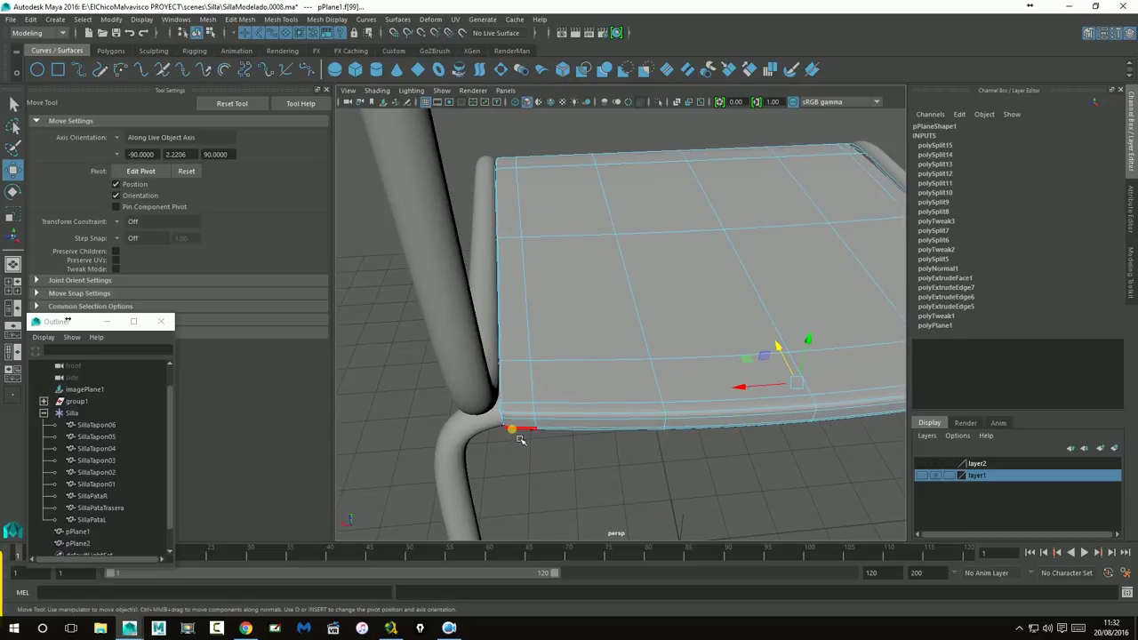
{"action": "mouse_move", "coordinate": [520, 439]}
{"action": "left_mouse_down", "text": "alt"}
{"action": "mouse_move", "coordinate": [503, 389]}
{"action": "mouse_move", "coordinate": [574, 394]}
{"action": "left_mouse_up", "text": "alt"}
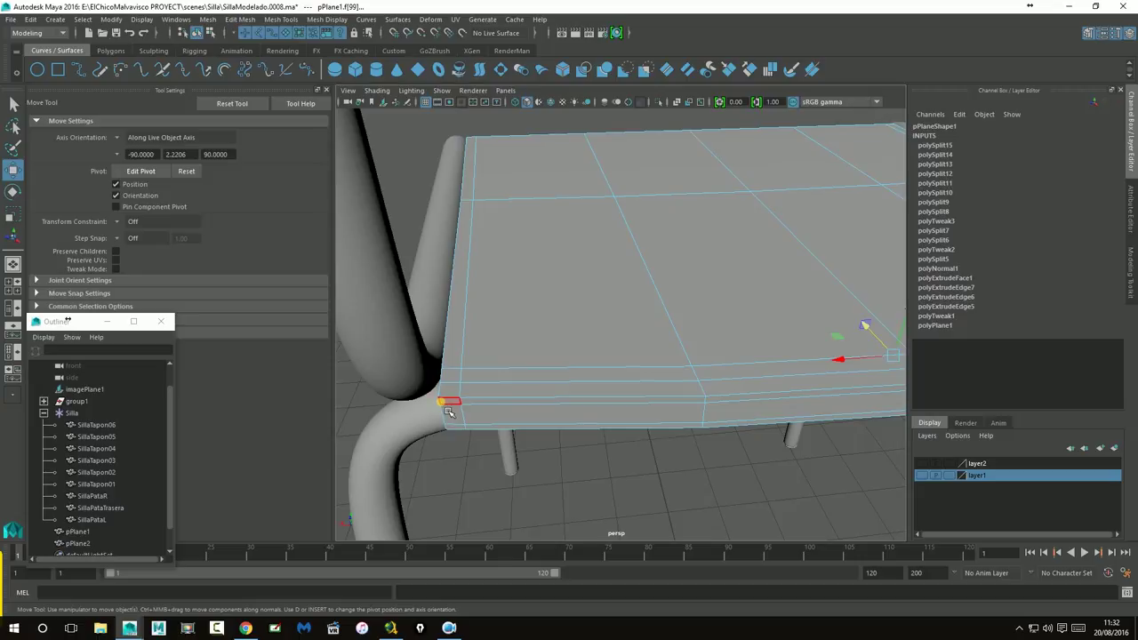
{"action": "right_click_drag", "start_coordinate": [436, 317], "coordinate": [462, 360]}
{"action": "left_click", "coordinate": [449, 412]}
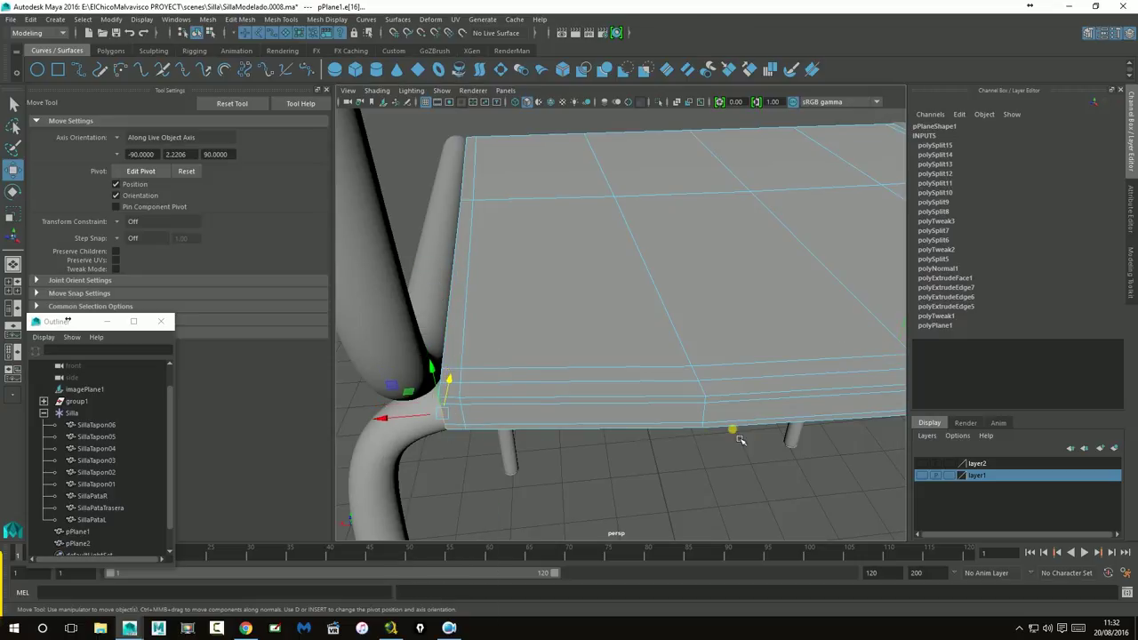
{"action": "left_click_drag", "start_coordinate": [752, 432], "coordinate": [569, 384], "text": "alt"}
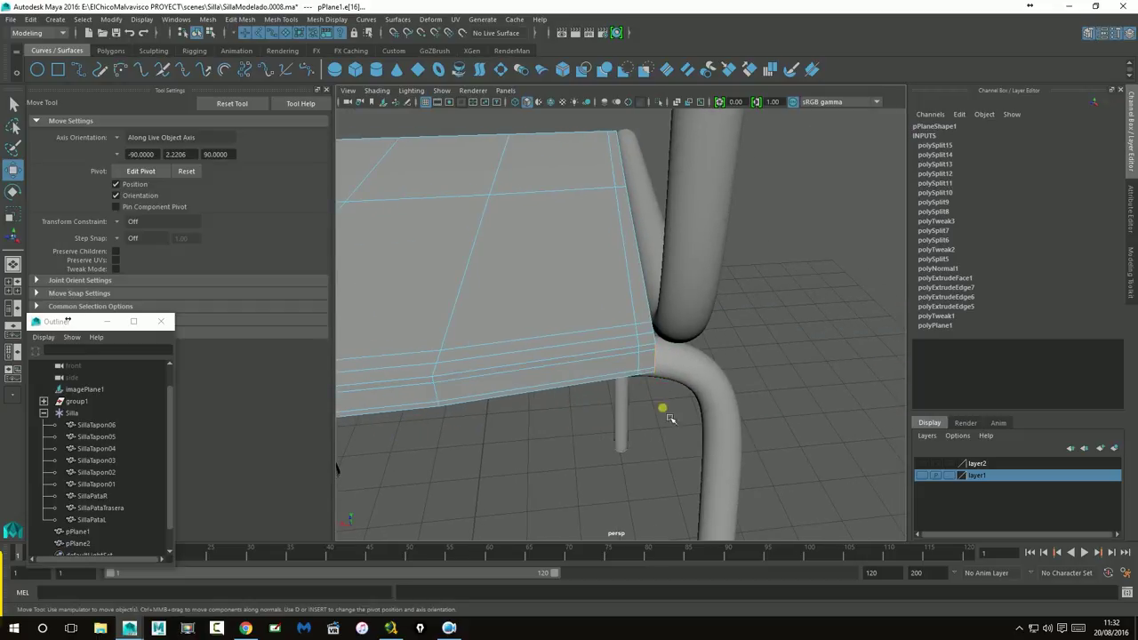
{"action": "left_click_drag", "start_coordinate": [670, 418], "coordinate": [622, 382], "text": "alt"}
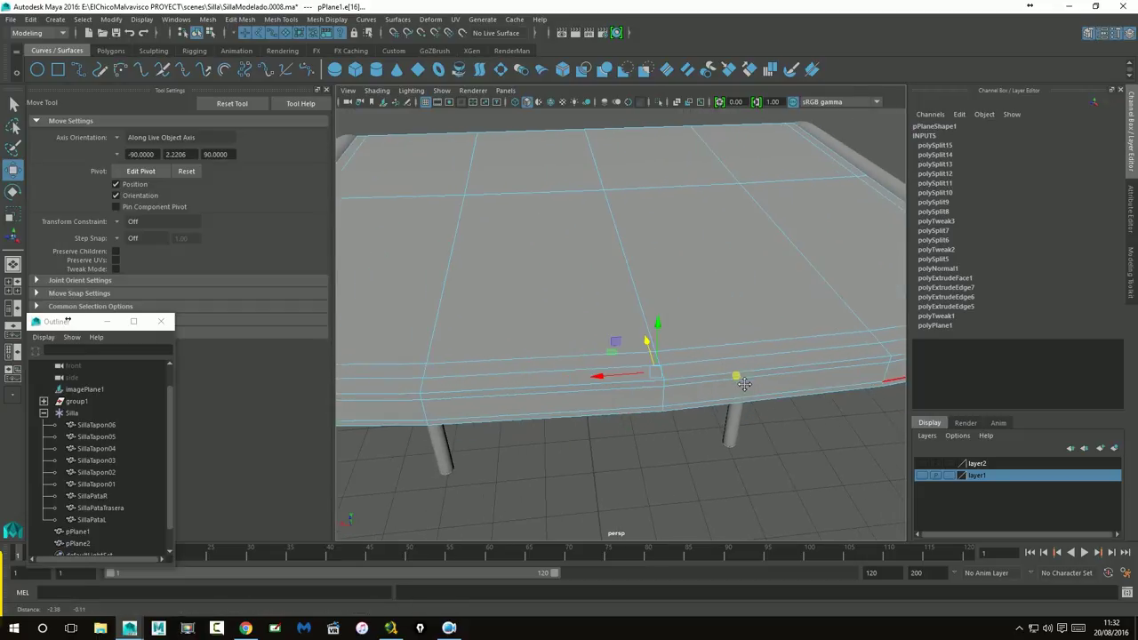
Step: Scale the selected seat rim edge loop slightly with the Scale tool, then deselect it
{"action": "left_click", "coordinate": [13, 214]}
{"action": "mouse_move", "coordinate": [729, 374]}
{"action": "left_mouse_down", "text": "alt"}
{"action": "mouse_move", "coordinate": [681, 361]}
{"action": "mouse_move", "coordinate": [633, 371]}
{"action": "left_mouse_up", "text": "alt"}
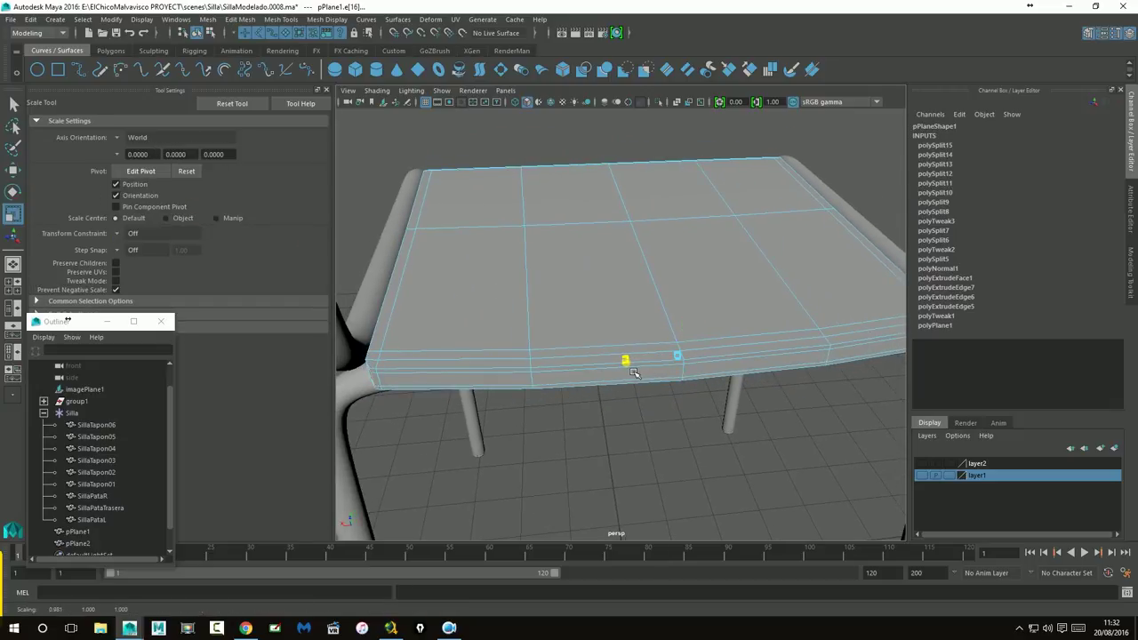
{"action": "key", "text": "3"}
{"action": "left_click_drag", "start_coordinate": [632, 368], "coordinate": [632, 368]}
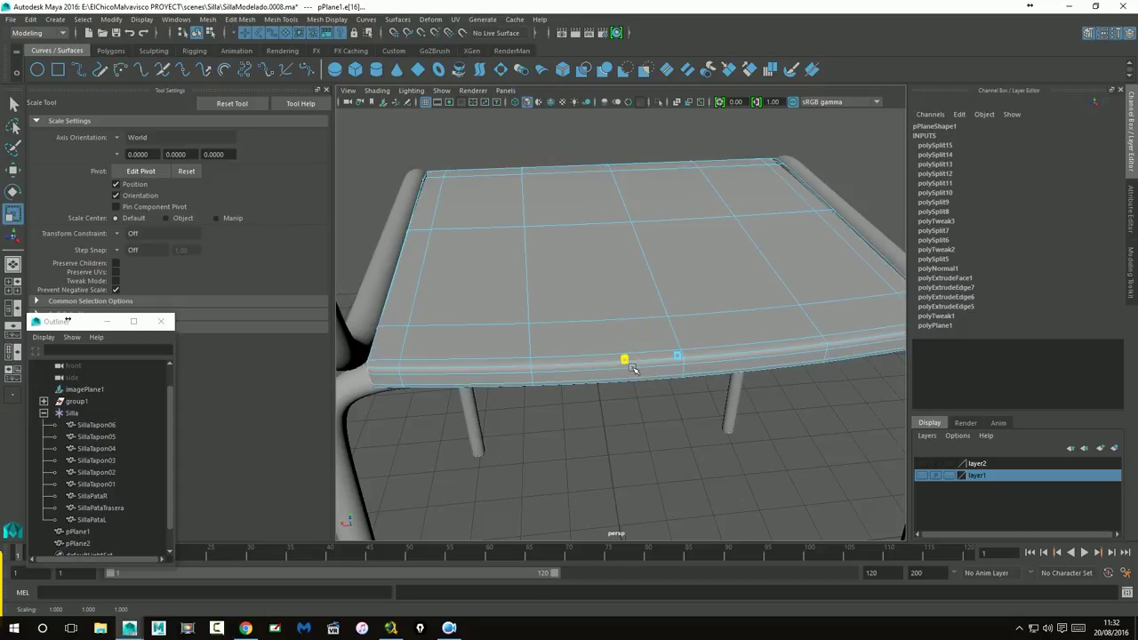
{"action": "mouse_move", "coordinate": [631, 368]}
{"action": "middle_mouse_down", "text": "alt"}
{"action": "mouse_move", "coordinate": [675, 418]}
{"action": "mouse_move", "coordinate": [610, 350]}
{"action": "middle_mouse_up", "text": "alt"}
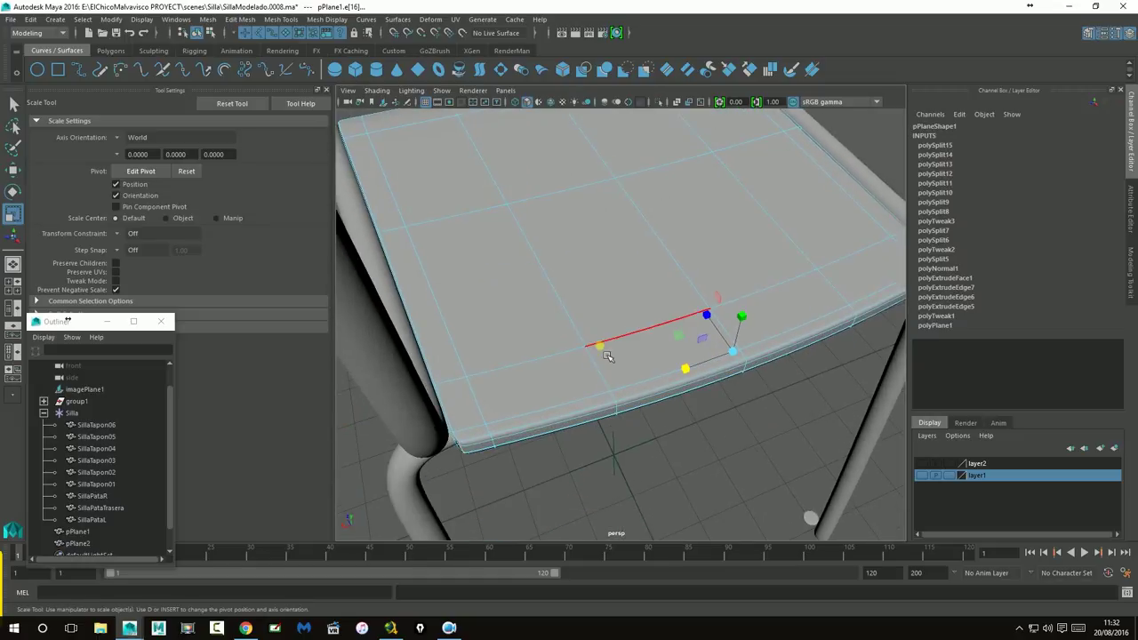
{"action": "right_click_drag", "start_coordinate": [609, 350], "coordinate": [661, 280]}
{"action": "left_click", "coordinate": [715, 439]}
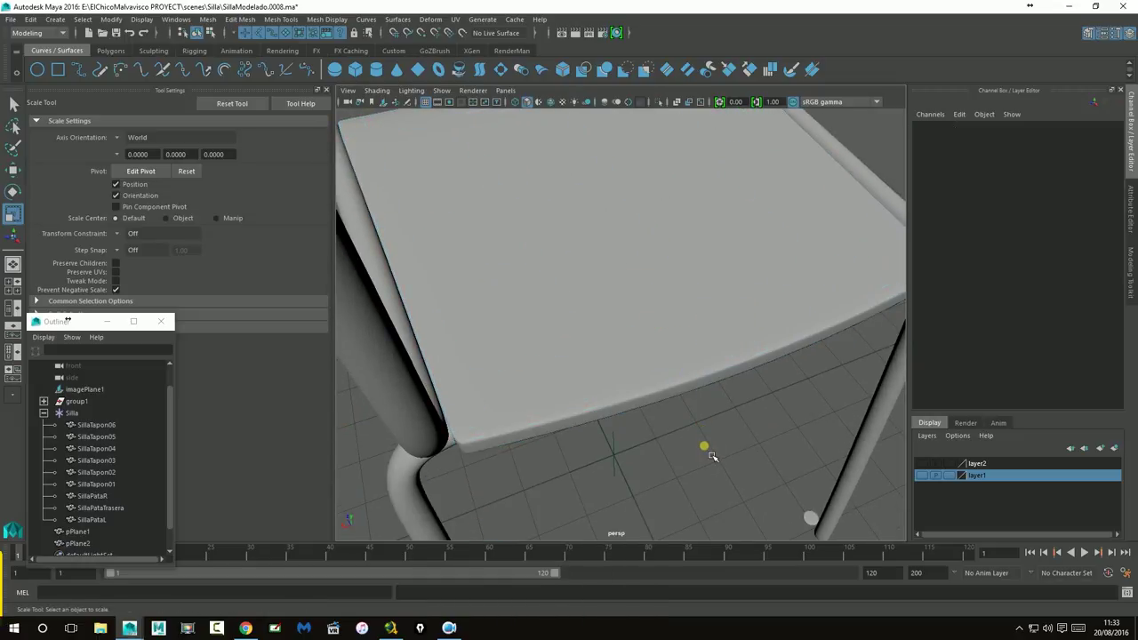
{"action": "left_click_drag", "start_coordinate": [711, 451], "coordinate": [709, 456], "text": "alt"}
{"action": "mouse_move", "coordinate": [624, 427]}
{"action": "left_mouse_down", "text": "alt"}
{"action": "mouse_move", "coordinate": [584, 437]}
{"action": "mouse_move", "coordinate": [548, 421]}
{"action": "mouse_move", "coordinate": [566, 429]}
{"action": "mouse_move", "coordinate": [830, 370]}
{"action": "mouse_move", "coordinate": [832, 388]}
{"action": "mouse_move", "coordinate": [604, 318]}
{"action": "mouse_move", "coordinate": [729, 287]}
{"action": "mouse_move", "coordinate": [634, 333]}
{"action": "mouse_move", "coordinate": [711, 338]}
{"action": "left_mouse_up", "text": "alt"}
Step: Select the edge loop under the seat rim on the base cage, then restore the smoothed preview
{"action": "left_click", "coordinate": [729, 287]}
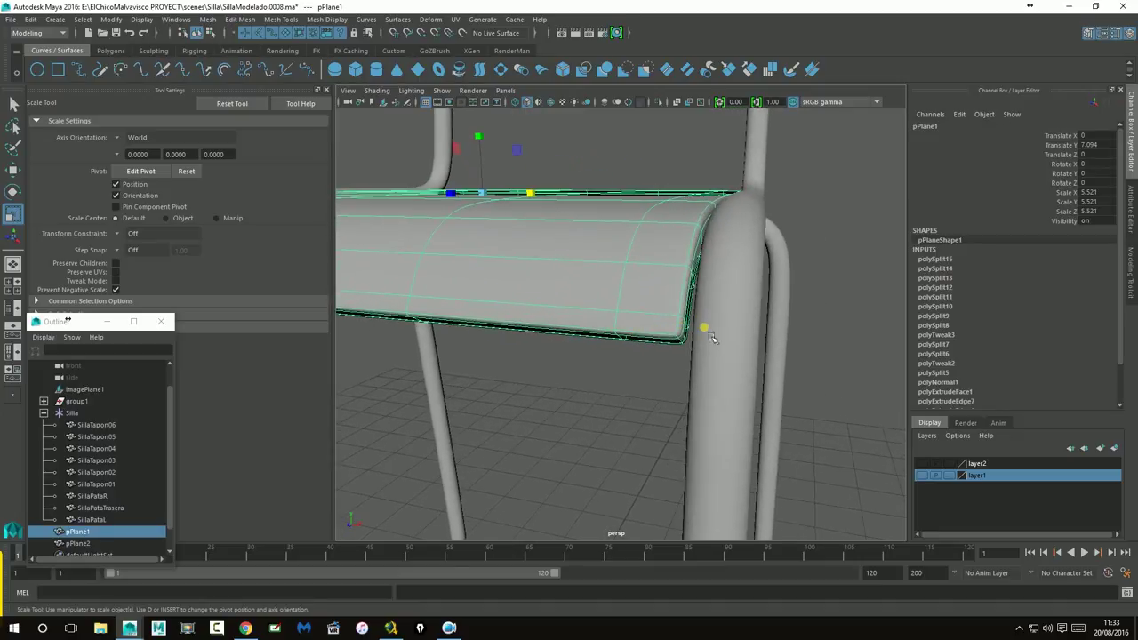
{"action": "right_click_drag", "start_coordinate": [655, 296], "coordinate": [685, 342]}
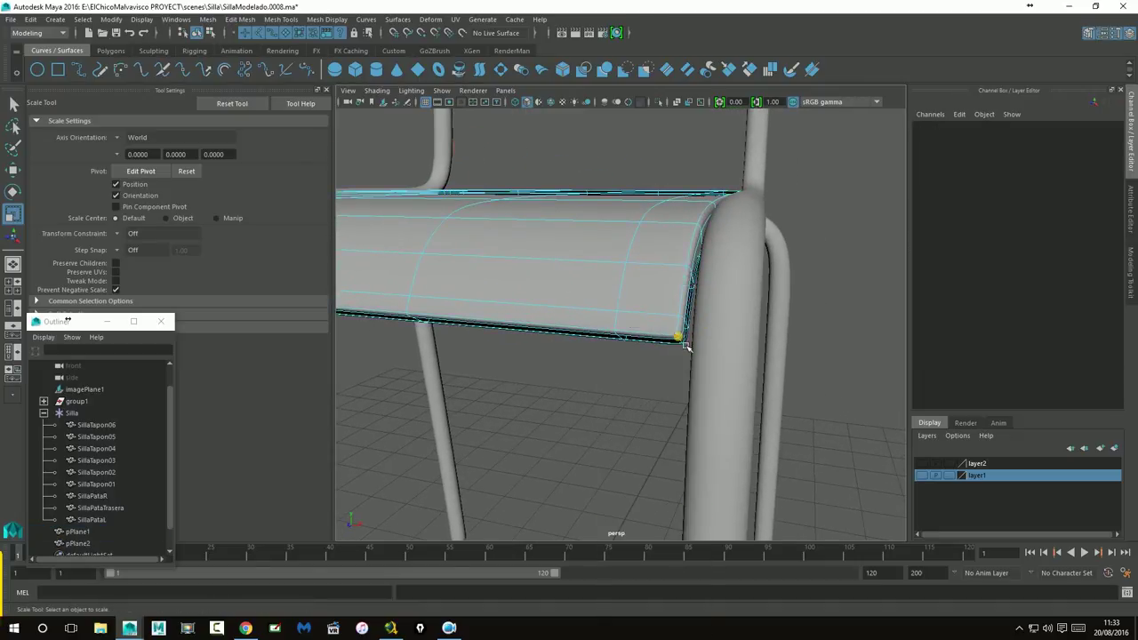
{"action": "key", "text": "1"}
{"action": "mouse_move", "coordinate": [687, 349]}
{"action": "left_mouse_down", "text": "alt"}
{"action": "mouse_move", "coordinate": [655, 350]}
{"action": "mouse_move", "coordinate": [438, 208]}
{"action": "mouse_move", "coordinate": [669, 229]}
{"action": "mouse_move", "coordinate": [756, 322]}
{"action": "left_mouse_up", "text": "alt"}
{"action": "left_click", "coordinate": [460, 222]}
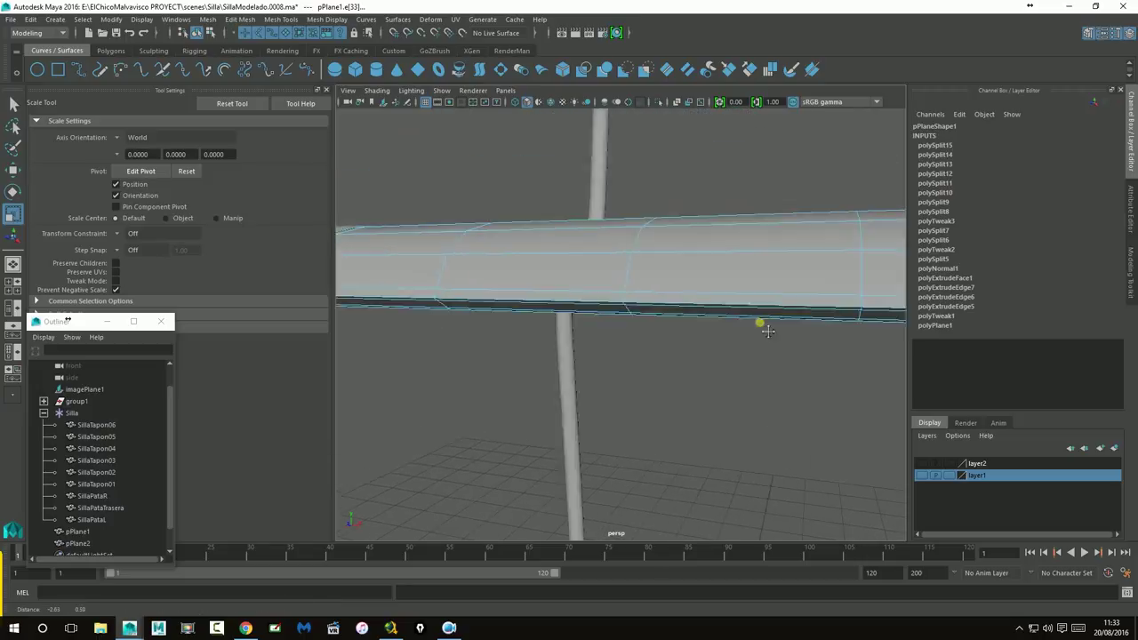
{"action": "mouse_move", "coordinate": [602, 373]}
{"action": "right_mouse_down", "text": "alt"}
{"action": "mouse_move", "coordinate": [692, 362]}
{"action": "mouse_move", "coordinate": [640, 315]}
{"action": "mouse_move", "coordinate": [686, 323]}
{"action": "right_mouse_up", "text": "alt"}
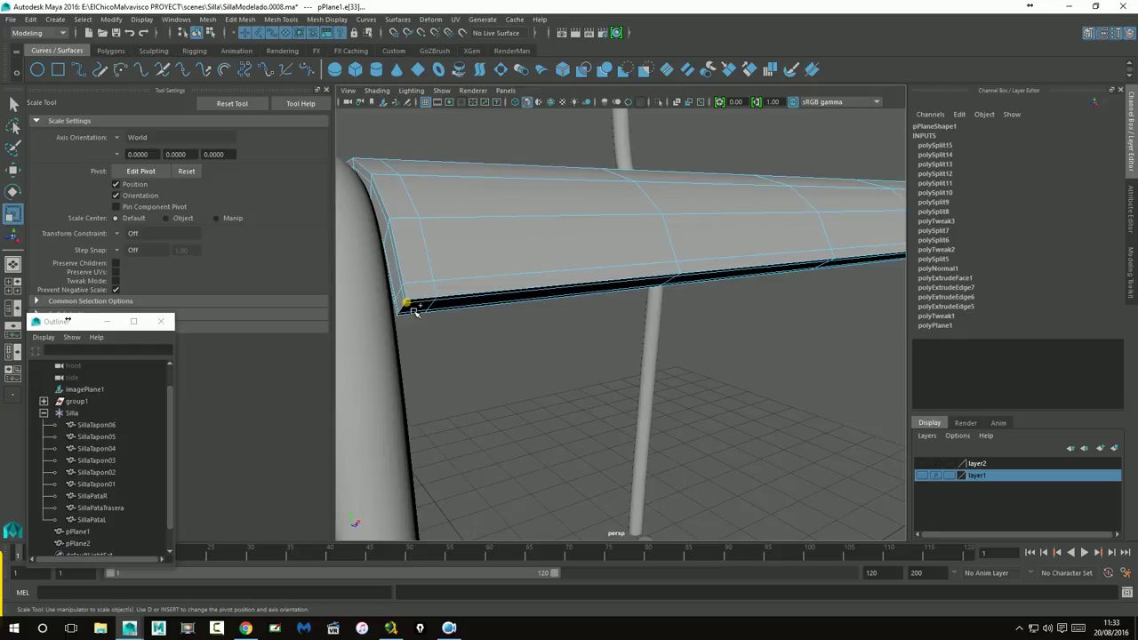
{"action": "mouse_move", "coordinate": [585, 337]}
{"action": "left_mouse_down", "text": "alt"}
{"action": "mouse_move", "coordinate": [666, 347]}
{"action": "mouse_move", "coordinate": [789, 323]}
{"action": "left_mouse_up", "text": "alt"}
{"action": "key", "text": "3"}
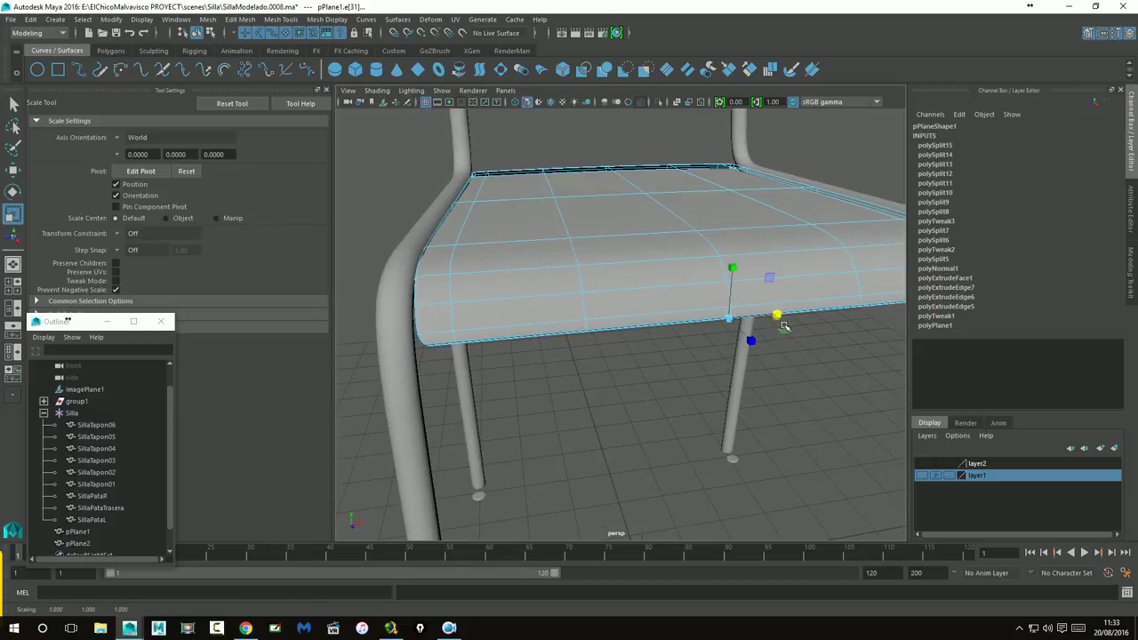
{"action": "right_click_drag", "start_coordinate": [648, 300], "coordinate": [610, 263]}
{"action": "mouse_move", "coordinate": [657, 388]}
{"action": "left_mouse_down", "text": "alt"}
{"action": "mouse_move", "coordinate": [635, 417]}
{"action": "mouse_move", "coordinate": [609, 414]}
{"action": "mouse_move", "coordinate": [616, 432]}
{"action": "mouse_move", "coordinate": [682, 445]}
{"action": "mouse_move", "coordinate": [681, 432]}
{"action": "mouse_move", "coordinate": [551, 361]}
{"action": "left_mouse_up", "text": "alt"}
{"action": "right_click_drag", "start_coordinate": [551, 361], "coordinate": [708, 355], "text": "alt"}
{"action": "left_click_drag", "start_coordinate": [708, 355], "coordinate": [522, 386], "text": "alt"}
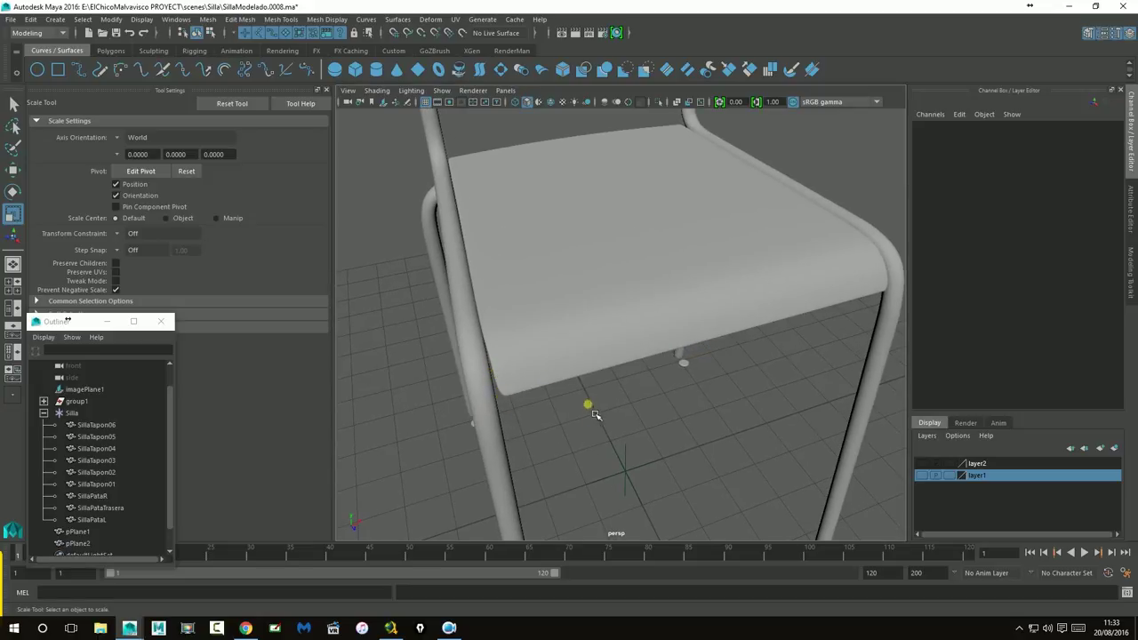
Step: Select the seat's corner vertices and scale them
{"action": "left_click", "coordinate": [526, 398]}
{"action": "mouse_move", "coordinate": [528, 401]}
{"action": "left_mouse_down", "text": "alt"}
{"action": "mouse_move", "coordinate": [528, 414]}
{"action": "mouse_move", "coordinate": [522, 398]}
{"action": "left_mouse_up", "text": "alt"}
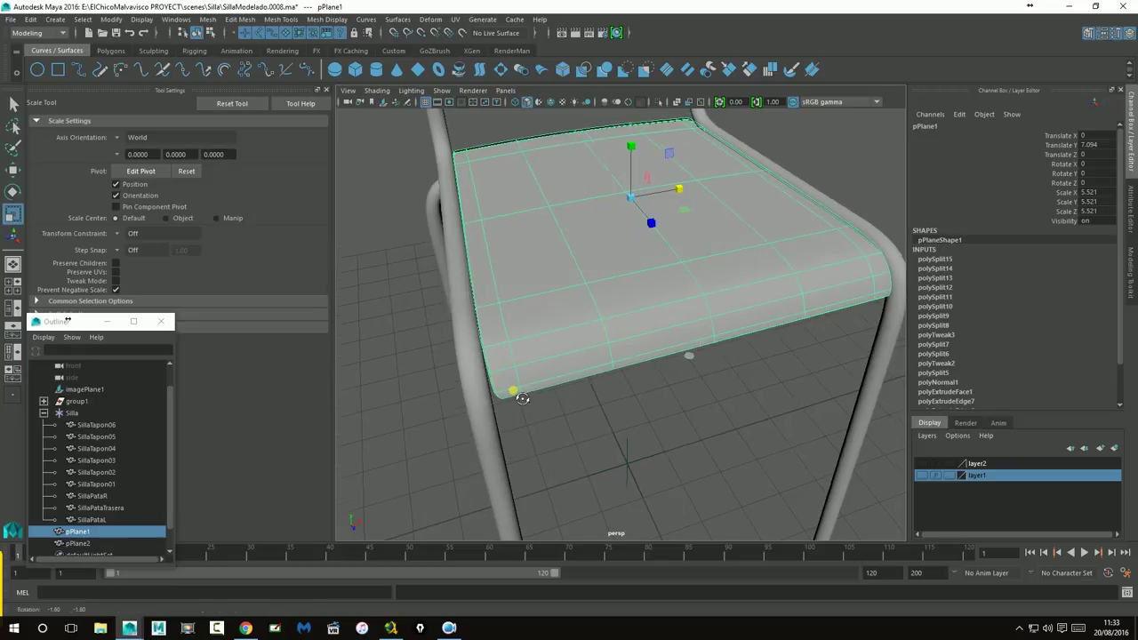
{"action": "right_click_drag", "start_coordinate": [515, 392], "coordinate": [447, 307]}
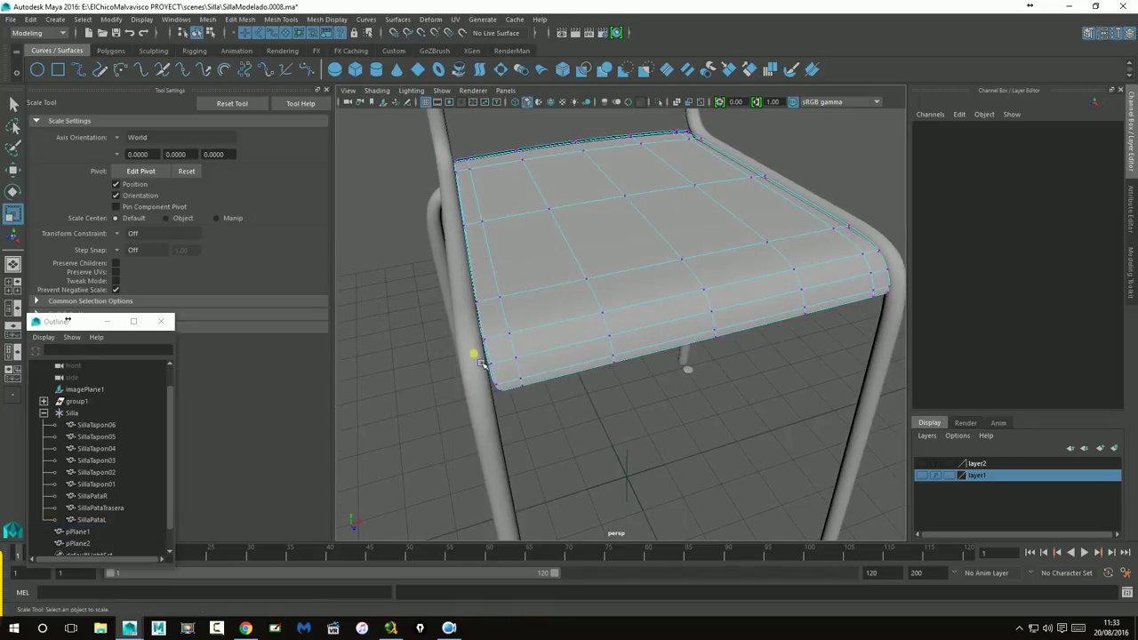
{"action": "left_click_drag", "start_coordinate": [494, 384], "coordinate": [479, 377], "text": "alt"}
{"action": "mouse_move", "coordinate": [512, 428]}
{"action": "left_mouse_down"}
{"action": "mouse_move", "coordinate": [541, 452]}
{"action": "mouse_move", "coordinate": [480, 465]}
{"action": "mouse_move", "coordinate": [693, 444]}
{"action": "mouse_move", "coordinate": [685, 414]}
{"action": "left_mouse_up"}
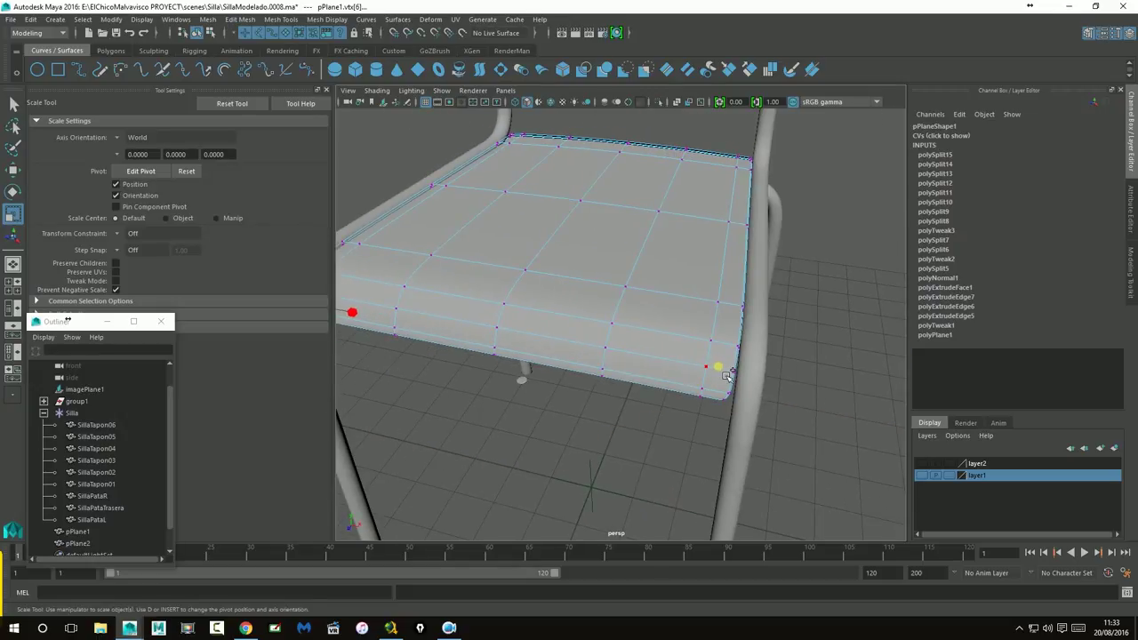
{"action": "left_click_drag", "start_coordinate": [804, 444], "coordinate": [803, 442]}
{"action": "left_click_drag", "start_coordinate": [556, 365], "coordinate": [556, 365]}
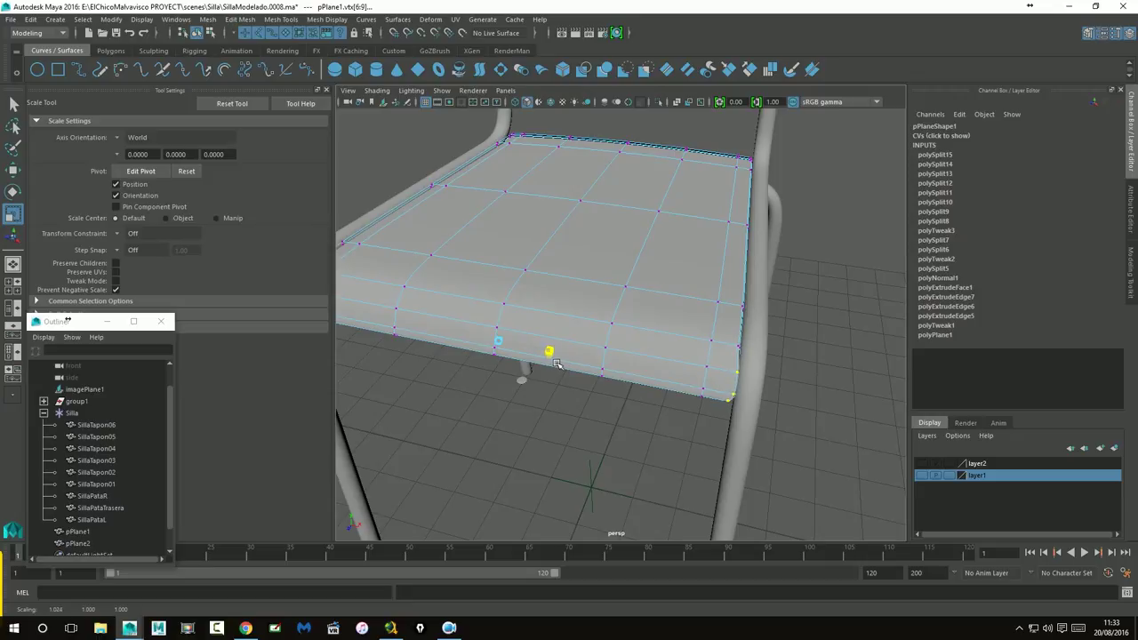
Step: Undo the last corner scaling and return the seat to object mode
{"action": "left_click_drag", "start_coordinate": [556, 364], "coordinate": [637, 295], "text": "alt"}
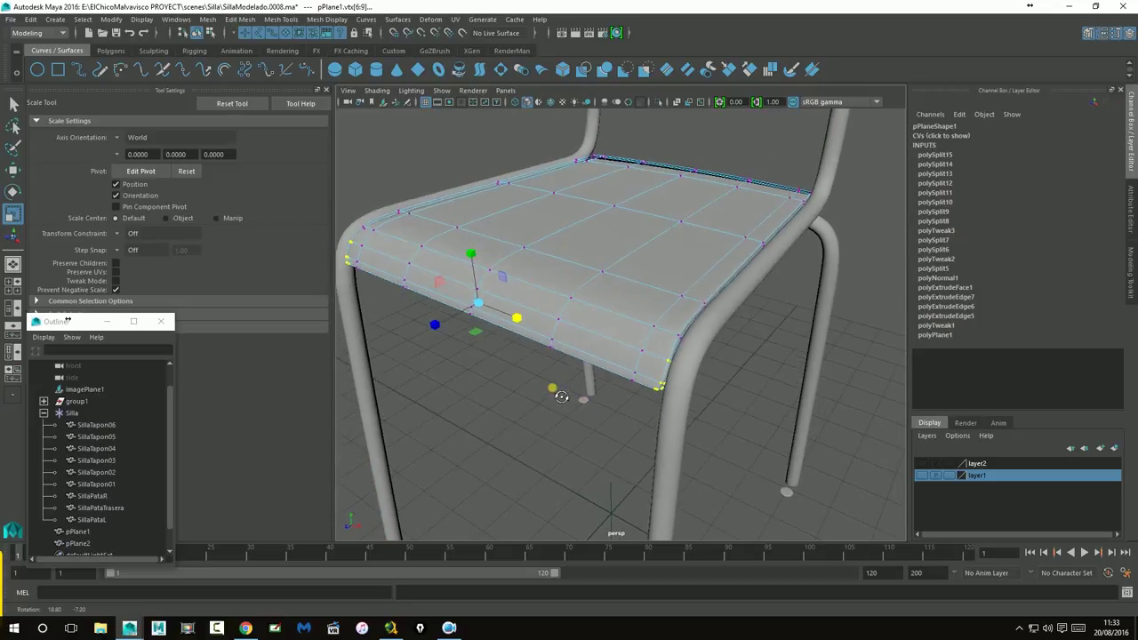
{"action": "right_click_drag", "start_coordinate": [636, 294], "coordinate": [669, 290]}
{"action": "mouse_move", "coordinate": [675, 302]}
{"action": "left_mouse_down", "text": "alt"}
{"action": "mouse_move", "coordinate": [729, 389]}
{"action": "mouse_move", "coordinate": [729, 474]}
{"action": "mouse_move", "coordinate": [742, 483]}
{"action": "left_mouse_up", "text": "alt"}
{"action": "key", "text": "ctrl+z"}
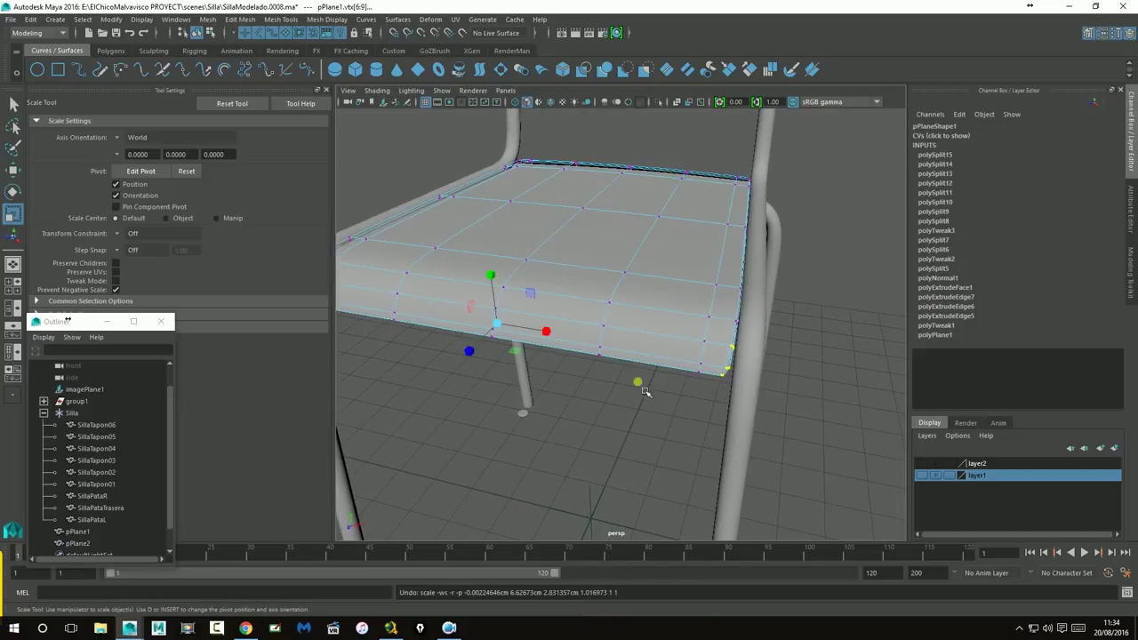
{"action": "right_click_drag", "start_coordinate": [630, 305], "coordinate": [668, 311]}
{"action": "mouse_move", "coordinate": [800, 432]}
{"action": "left_mouse_down", "text": "alt"}
{"action": "mouse_move", "coordinate": [493, 436]}
{"action": "mouse_move", "coordinate": [592, 436]}
{"action": "mouse_move", "coordinate": [622, 421]}
{"action": "mouse_move", "coordinate": [642, 427]}
{"action": "mouse_move", "coordinate": [579, 442]}
{"action": "mouse_move", "coordinate": [468, 432]}
{"action": "mouse_move", "coordinate": [490, 436]}
{"action": "mouse_move", "coordinate": [521, 399]}
{"action": "mouse_move", "coordinate": [574, 384]}
{"action": "mouse_move", "coordinate": [762, 424]}
{"action": "mouse_move", "coordinate": [546, 427]}
{"action": "mouse_move", "coordinate": [602, 368]}
{"action": "mouse_move", "coordinate": [577, 394]}
{"action": "mouse_move", "coordinate": [561, 389]}
{"action": "mouse_move", "coordinate": [530, 334]}
{"action": "left_mouse_up", "text": "alt"}
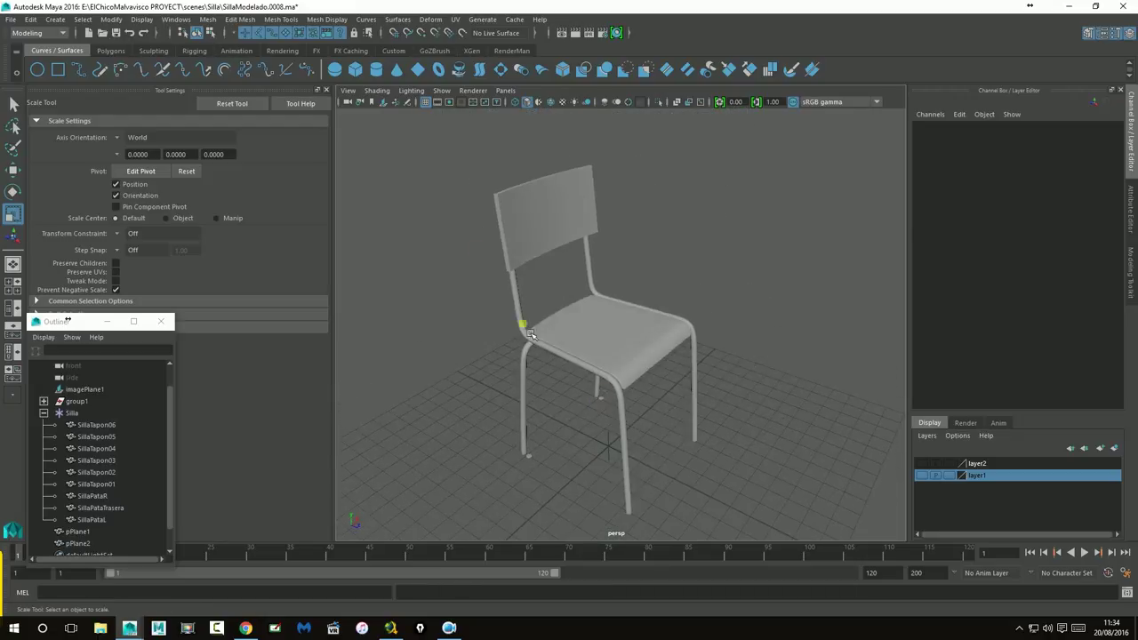
Step: Select the backrest panel and inspect it from several angles and layouts
{"action": "left_click", "coordinate": [539, 246]}
{"action": "left_click_drag", "start_coordinate": [545, 254], "coordinate": [563, 320], "text": "alt"}
{"action": "right_click_drag", "start_coordinate": [564, 320], "coordinate": [720, 342], "text": "alt"}
{"action": "mouse_move", "coordinate": [720, 342]}
{"action": "left_mouse_down", "text": "alt"}
{"action": "mouse_move", "coordinate": [543, 373]}
{"action": "mouse_move", "coordinate": [582, 338]}
{"action": "left_mouse_up", "text": "alt"}
{"action": "key", "text": "space"}
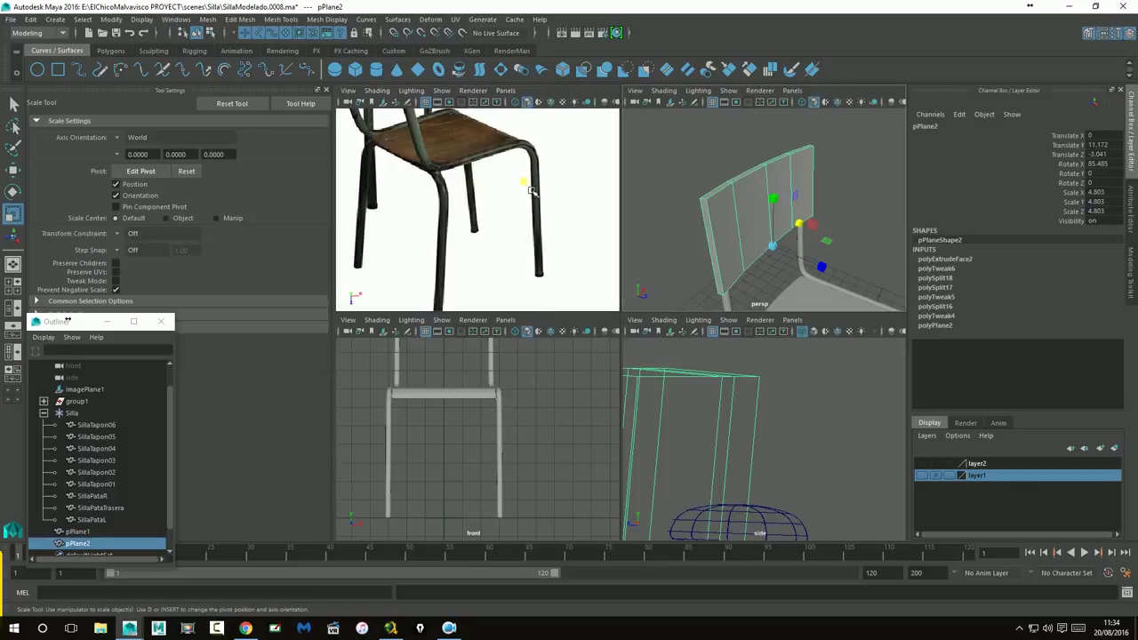
{"action": "scroll", "coordinate": [458, 176], "scroll_direction": "down", "scroll_amount": 3}
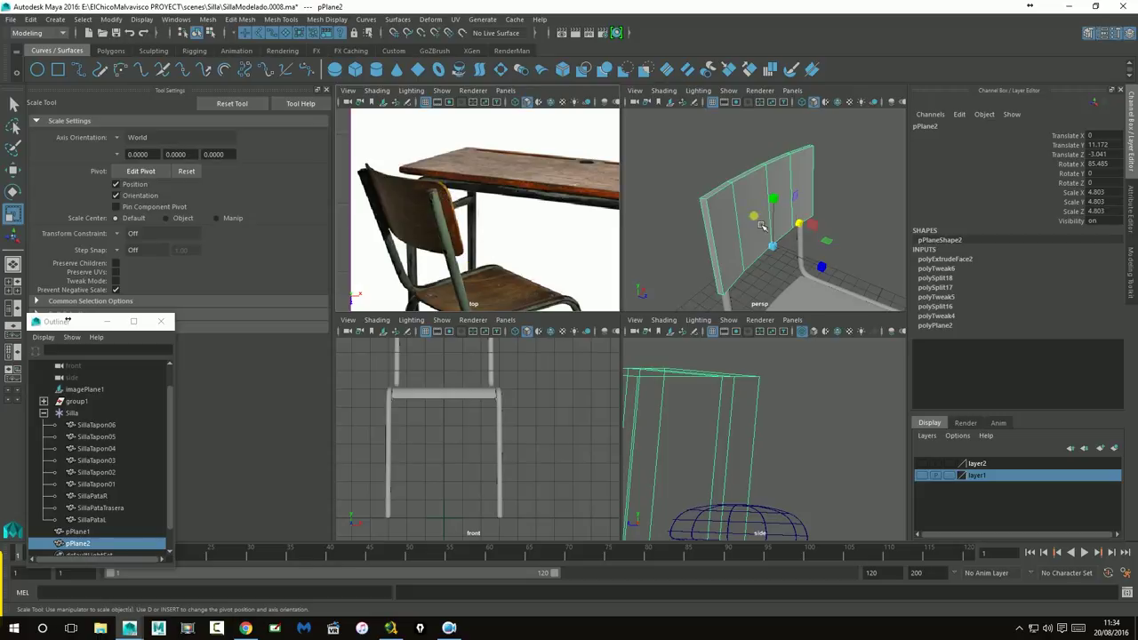
{"action": "left_click", "coordinate": [880, 189]}
{"action": "key", "text": "space"}
{"action": "mouse_move", "coordinate": [690, 237]}
{"action": "left_mouse_down", "text": "alt"}
{"action": "mouse_move", "coordinate": [676, 234]}
{"action": "mouse_move", "coordinate": [698, 236]}
{"action": "left_mouse_up", "text": "alt"}
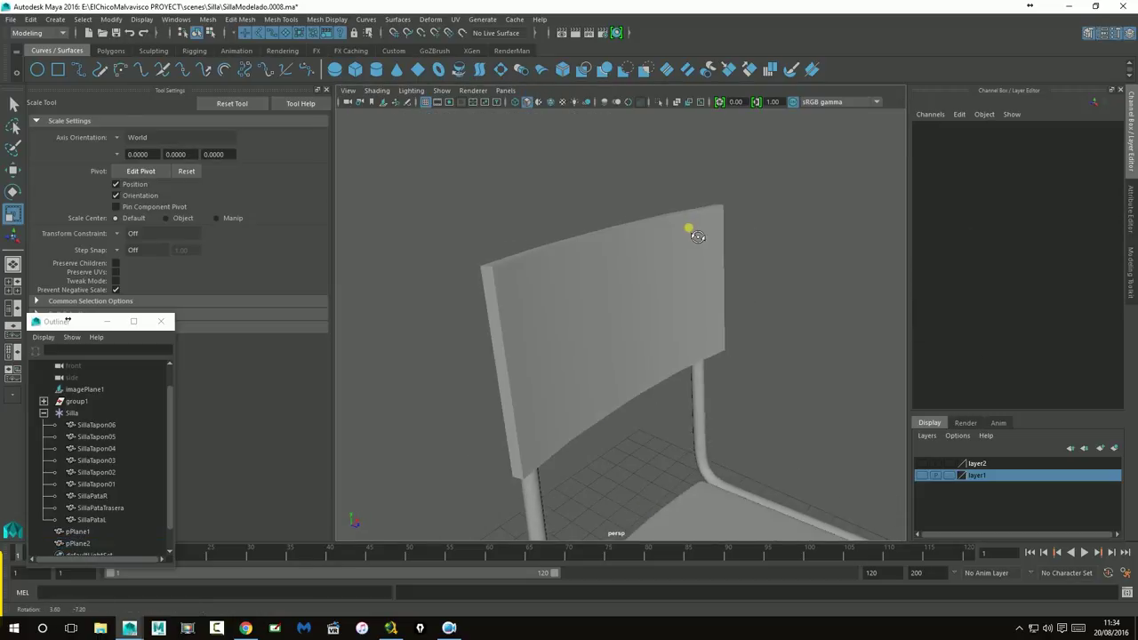
Step: Switch the backrest panel to edge mode and select its border edges
{"action": "left_click", "coordinate": [561, 323]}
{"action": "left_click_drag", "start_coordinate": [561, 322], "coordinate": [576, 330], "text": "alt"}
{"action": "right_click", "coordinate": [540, 266]}
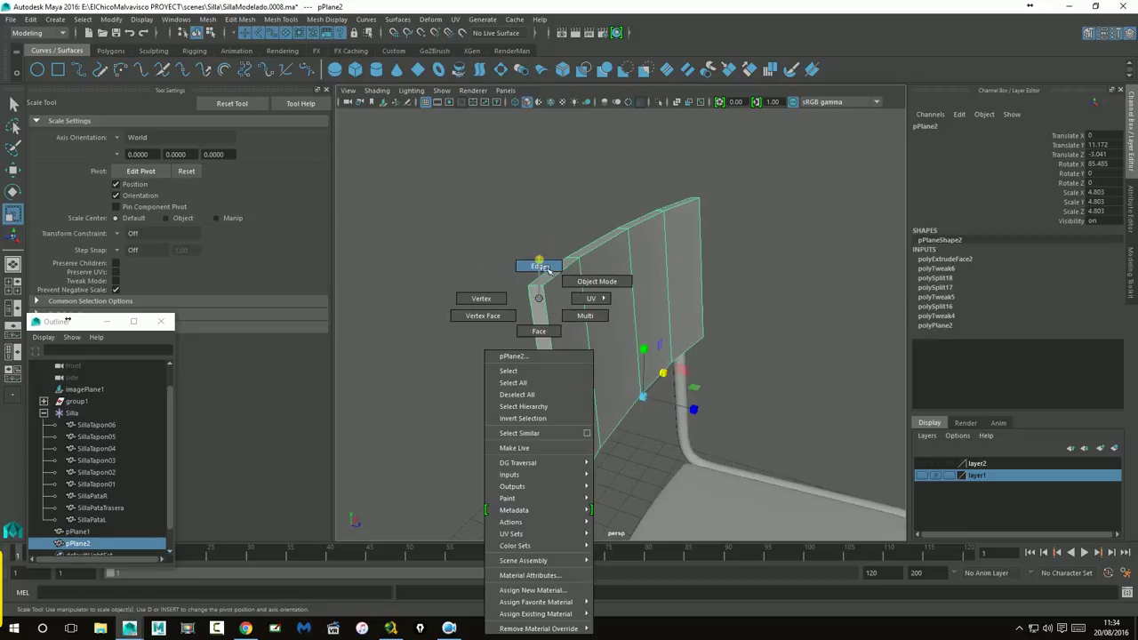
{"action": "left_click", "coordinate": [541, 293]}
{"action": "mouse_move", "coordinate": [780, 279]}
{"action": "left_mouse_down", "text": "alt"}
{"action": "mouse_move", "coordinate": [624, 299]}
{"action": "mouse_move", "coordinate": [667, 315]}
{"action": "mouse_move", "coordinate": [703, 361]}
{"action": "mouse_move", "coordinate": [718, 325]}
{"action": "mouse_move", "coordinate": [724, 335]}
{"action": "left_mouse_up", "text": "alt"}
{"action": "left_click", "coordinate": [591, 347]}
{"action": "left_click_drag", "start_coordinate": [455, 359], "coordinate": [599, 368], "text": "alt"}
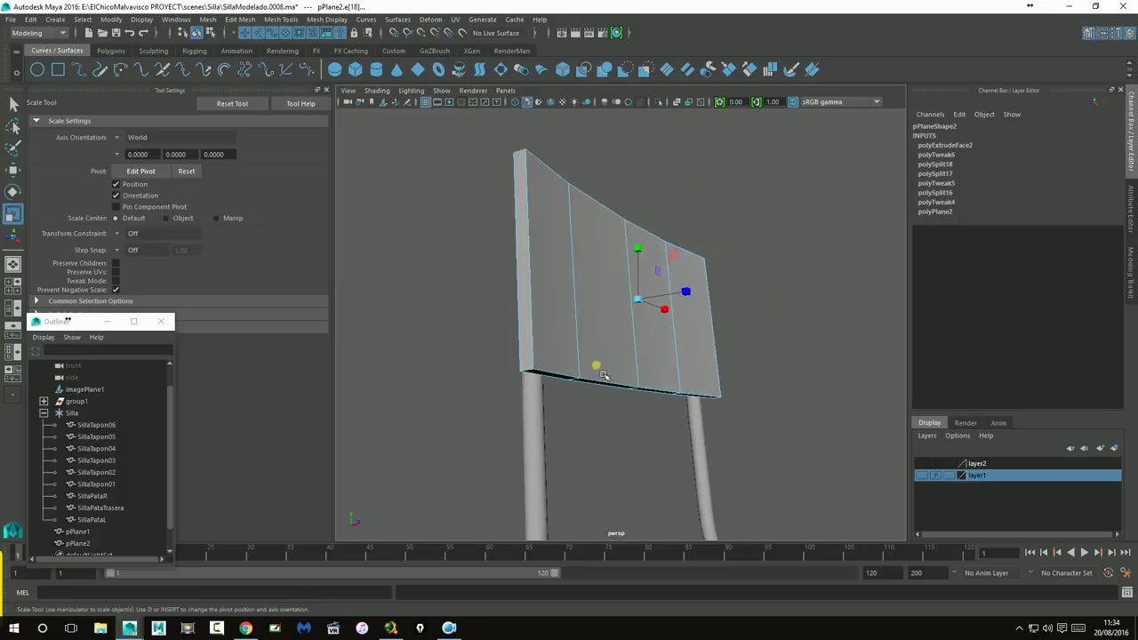
{"action": "scroll", "coordinate": [660, 394], "scroll_direction": "down", "scroll_amount": 3}
{"action": "mouse_move", "coordinate": [660, 394]}
{"action": "left_mouse_down", "text": "alt"}
{"action": "mouse_move", "coordinate": [643, 384]}
{"action": "mouse_move", "coordinate": [687, 430]}
{"action": "left_mouse_up", "text": "alt"}
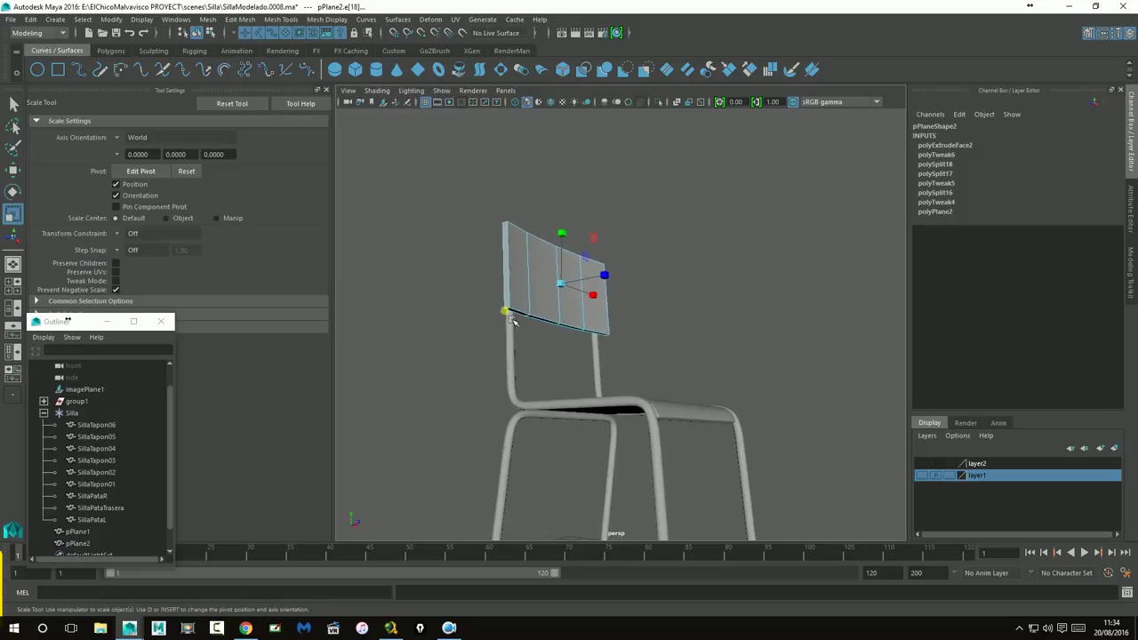
{"action": "scroll", "coordinate": [512, 322], "scroll_direction": "up", "scroll_amount": 3}
{"action": "scroll", "coordinate": [465, 325], "scroll_direction": "up", "scroll_amount": 2}
{"action": "left_click_drag", "start_coordinate": [521, 337], "coordinate": [646, 377], "text": "alt"}
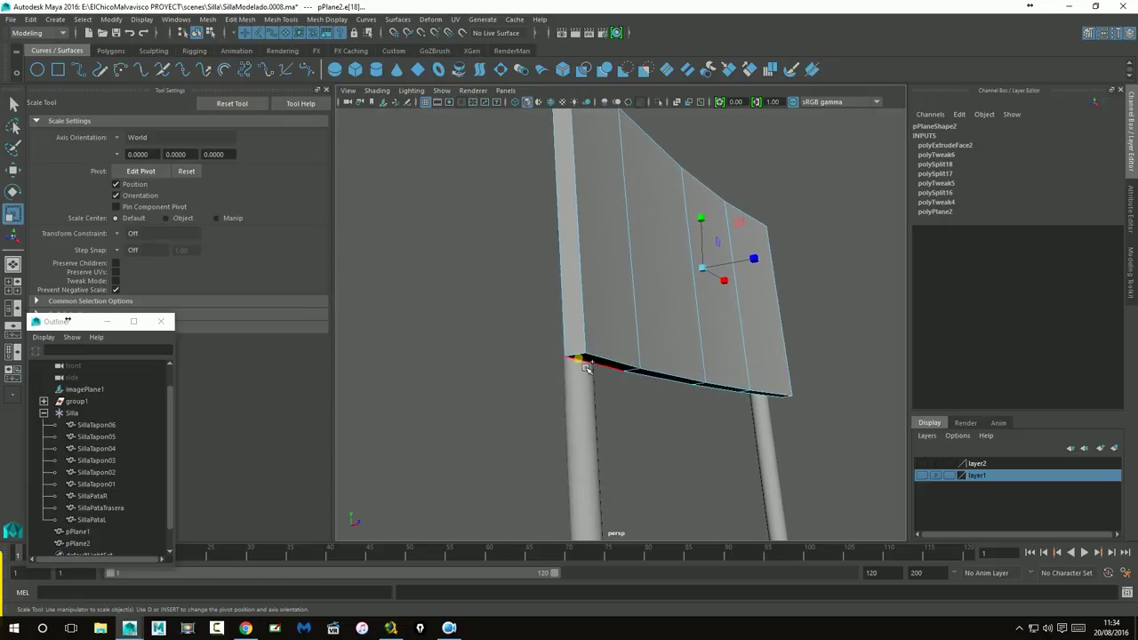
{"action": "mouse_move", "coordinate": [775, 338]}
{"action": "left_mouse_down", "text": "alt"}
{"action": "mouse_move", "coordinate": [724, 361]}
{"action": "mouse_move", "coordinate": [716, 350]}
{"action": "left_mouse_up", "text": "alt"}
Step: Bevel the selected backrest edges with Fraction 0.2 and 4 segments
{"action": "left_click", "coordinate": [1131, 261]}
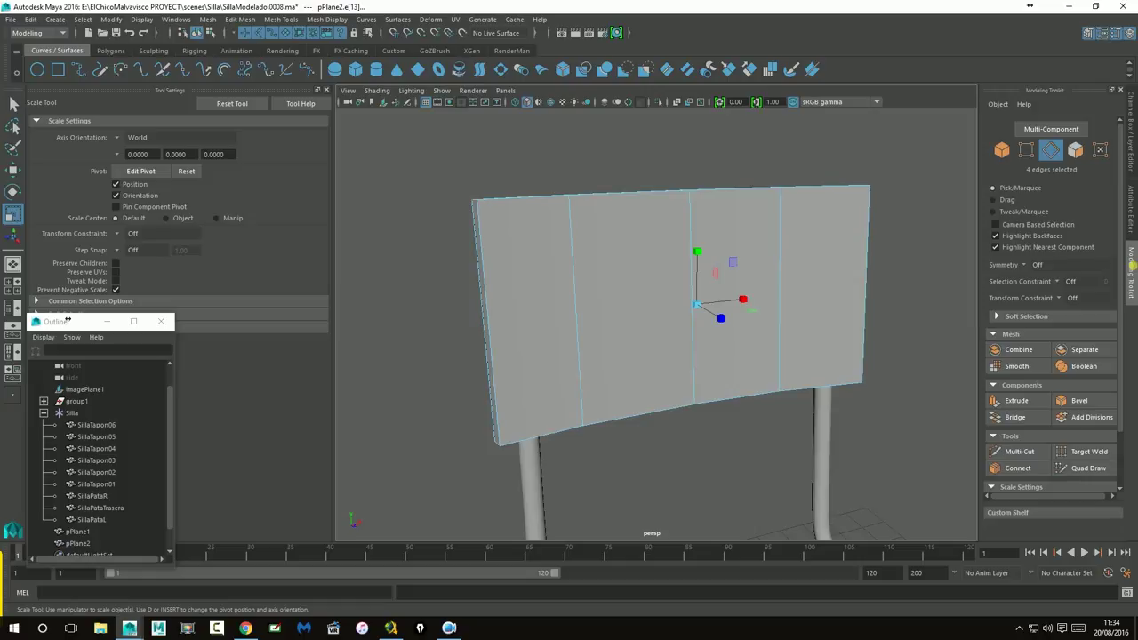
{"action": "left_click", "coordinate": [1077, 402]}
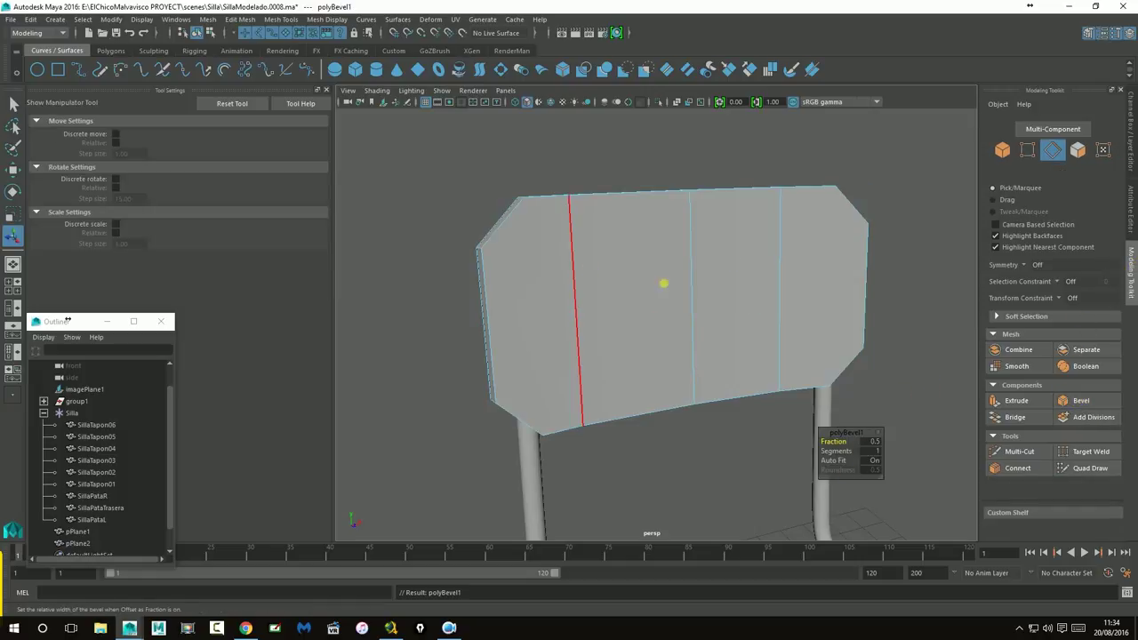
{"action": "left_click_drag", "start_coordinate": [833, 441], "coordinate": [835, 452]}
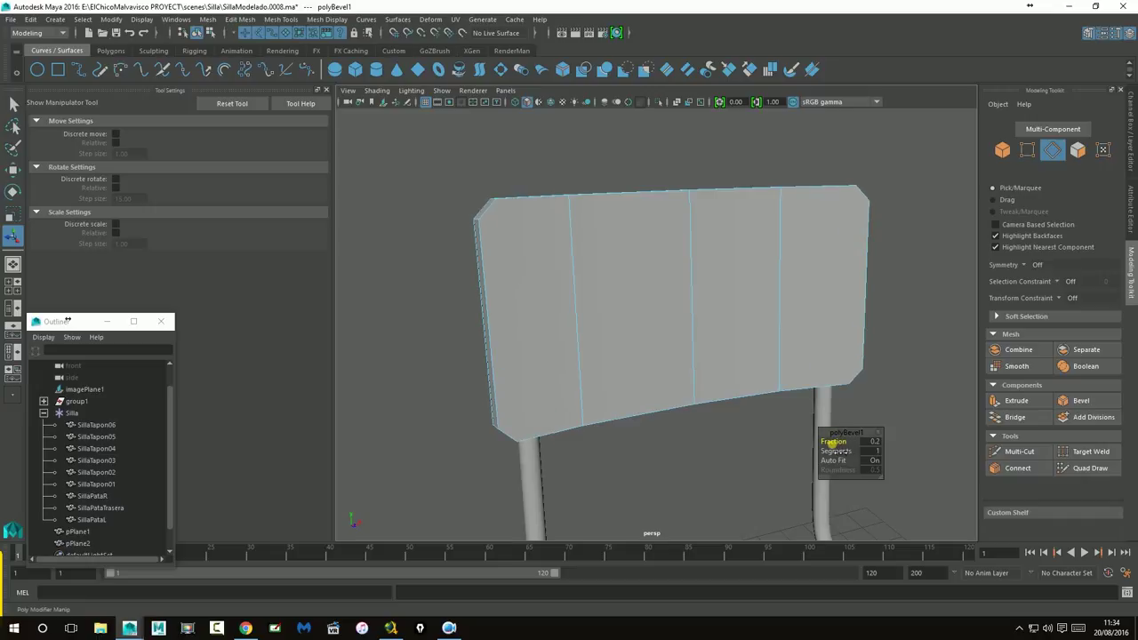
{"action": "middle_click_drag", "start_coordinate": [838, 453], "coordinate": [840, 451]}
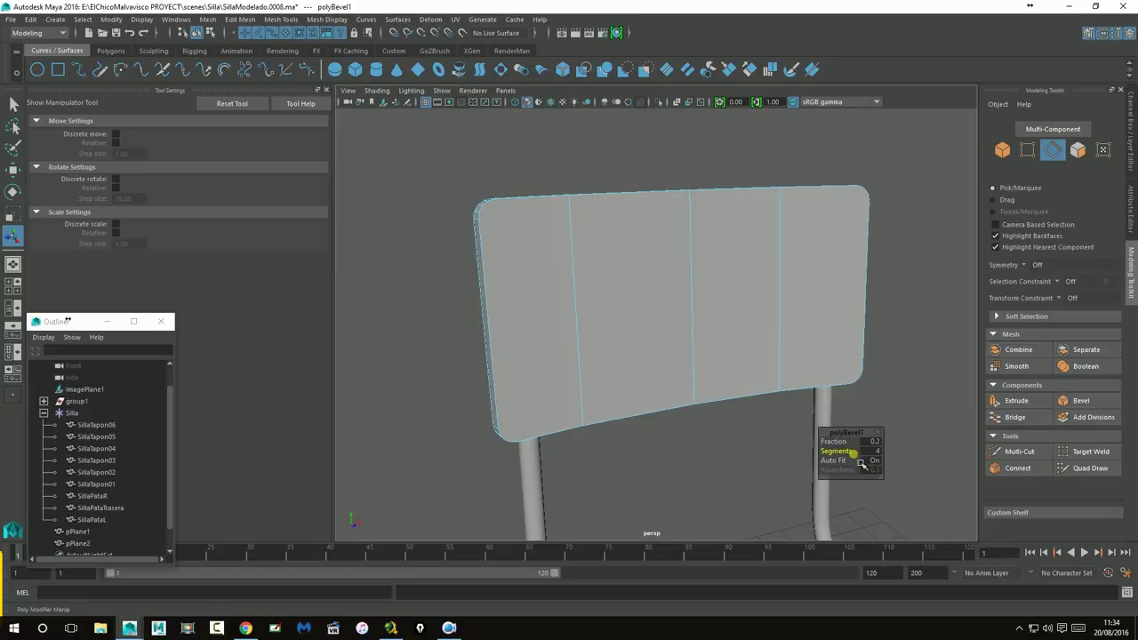
Step: Return to object mode and toggle pPlane2's smooth preview to check the rounded edges
{"action": "mouse_move", "coordinate": [579, 314]}
{"action": "left_mouse_down", "text": "alt"}
{"action": "mouse_move", "coordinate": [678, 323]}
{"action": "mouse_move", "coordinate": [703, 307]}
{"action": "left_mouse_up", "text": "alt"}
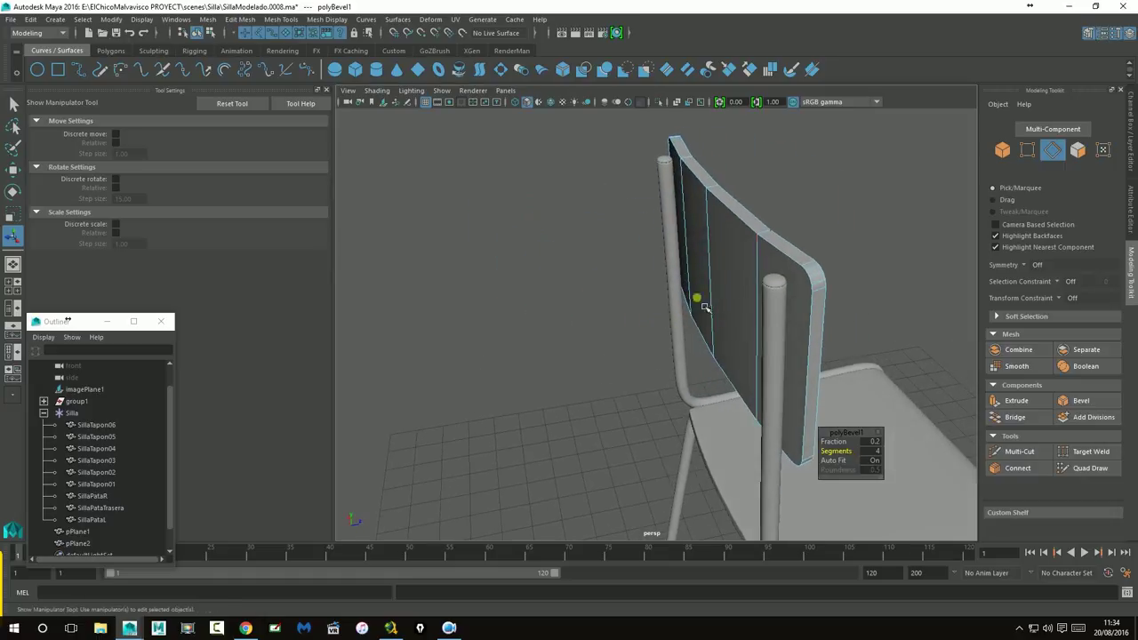
{"action": "right_click_drag", "start_coordinate": [744, 249], "coordinate": [805, 230]}
{"action": "mouse_move", "coordinate": [856, 264]}
{"action": "left_mouse_down", "text": "alt"}
{"action": "mouse_move", "coordinate": [767, 293]}
{"action": "mouse_move", "coordinate": [658, 289]}
{"action": "left_mouse_up", "text": "alt"}
{"action": "left_click", "coordinate": [659, 290]}
{"action": "key", "text": "3"}
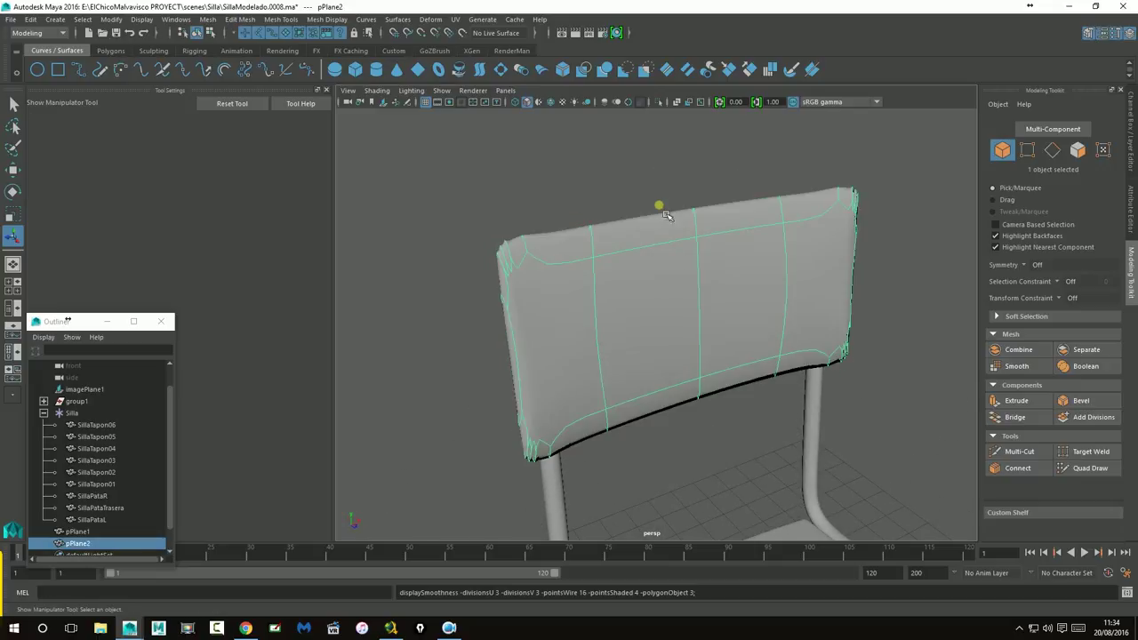
{"action": "left_click", "coordinate": [658, 205]}
{"action": "mouse_move", "coordinate": [564, 353]}
{"action": "left_mouse_down", "text": "alt"}
{"action": "mouse_move", "coordinate": [627, 368]}
{"action": "mouse_move", "coordinate": [603, 366]}
{"action": "mouse_move", "coordinate": [655, 334]}
{"action": "left_mouse_up", "text": "alt"}
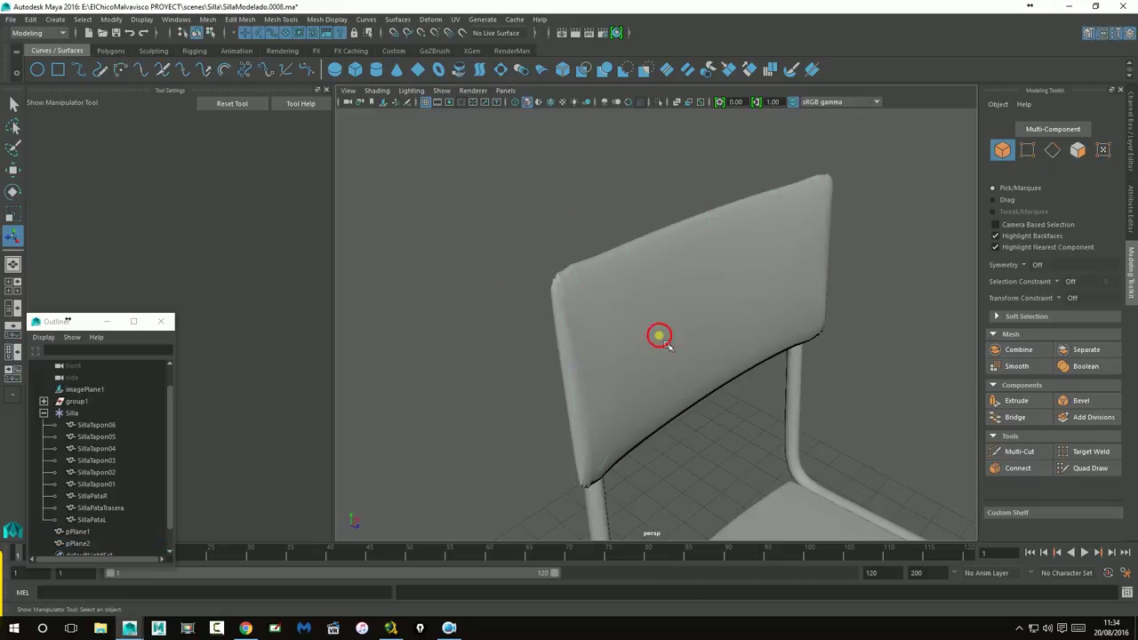
{"action": "left_click", "coordinate": [658, 333]}
{"action": "key", "text": "1"}
{"action": "left_click", "coordinate": [513, 311]}
{"action": "left_click_drag", "start_coordinate": [514, 311], "coordinate": [676, 299], "text": "alt"}
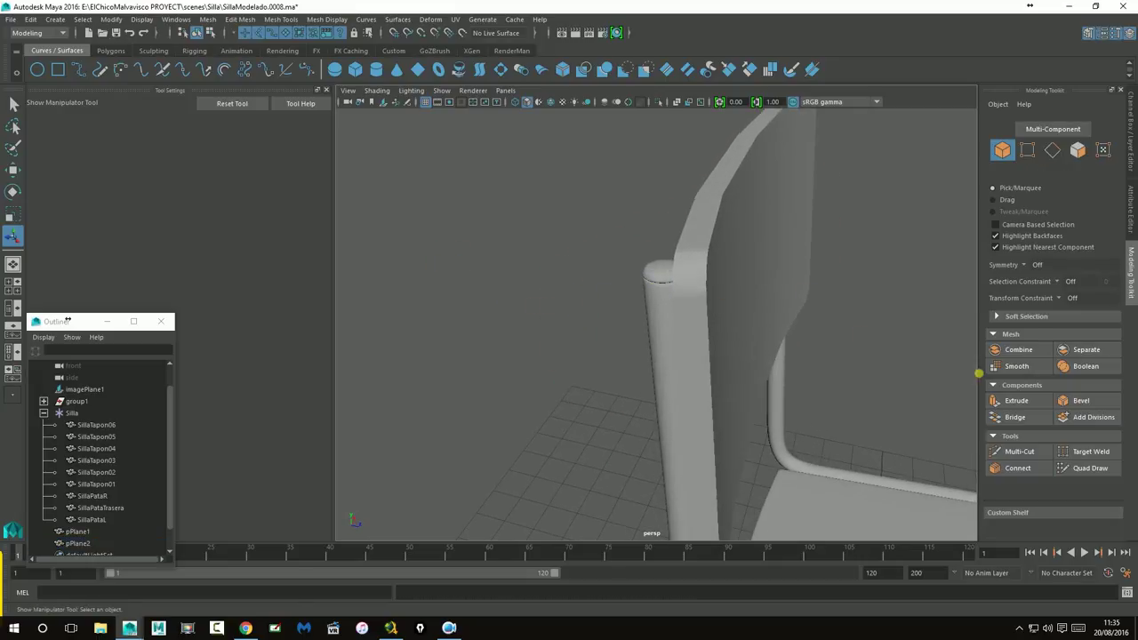
{"action": "left_click", "coordinate": [752, 283]}
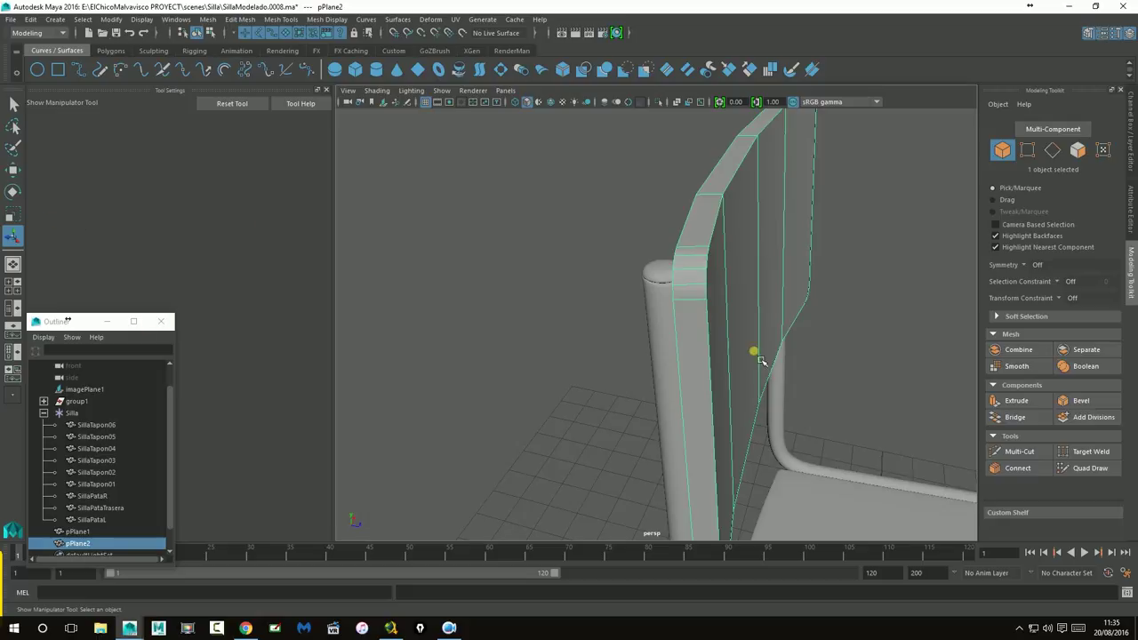
Step: Activate Multi-Cut on the backrest and preview it smoothed with key 3
{"action": "left_click", "coordinate": [1019, 452]}
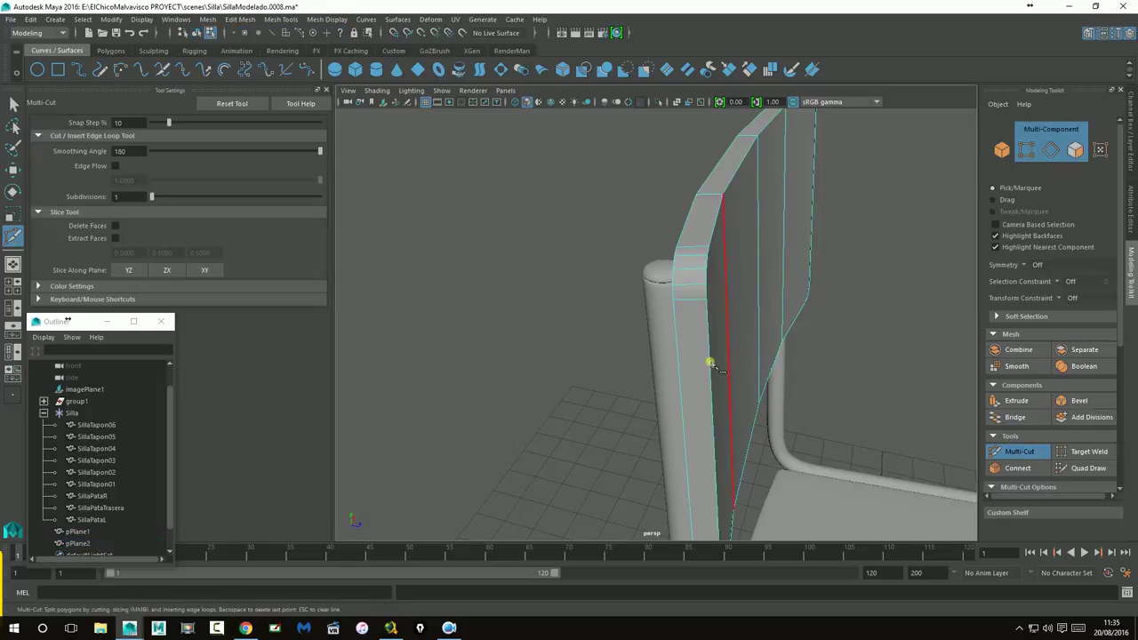
{"action": "left_click_drag", "start_coordinate": [709, 355], "coordinate": [718, 369], "text": "alt"}
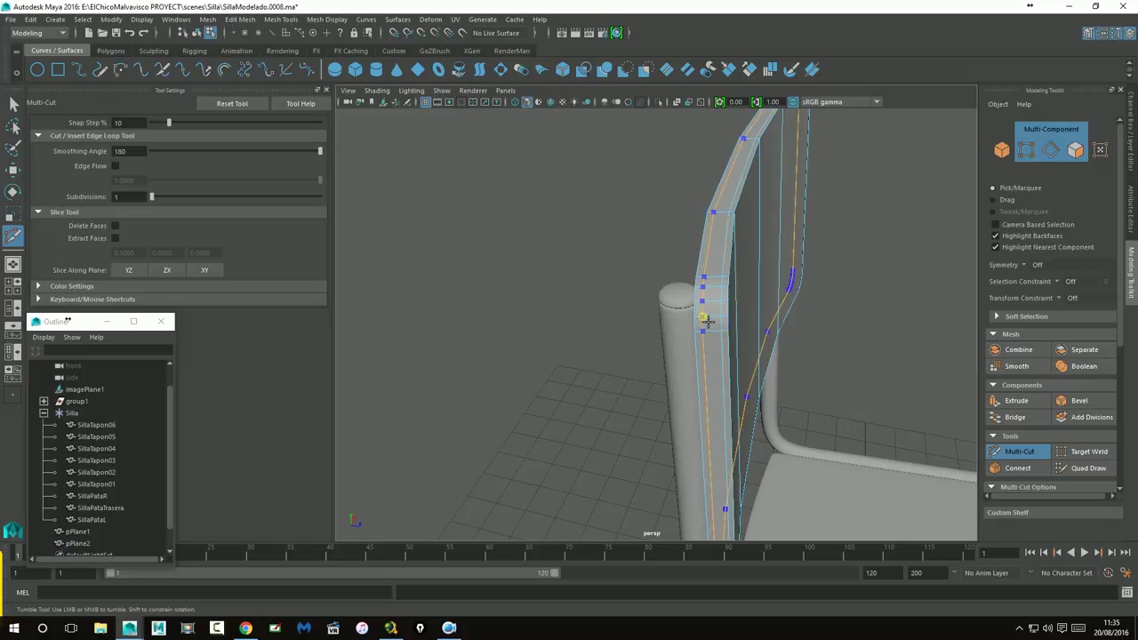
{"action": "left_click_drag", "start_coordinate": [876, 336], "coordinate": [846, 345], "text": "alt"}
{"action": "key", "text": "3"}
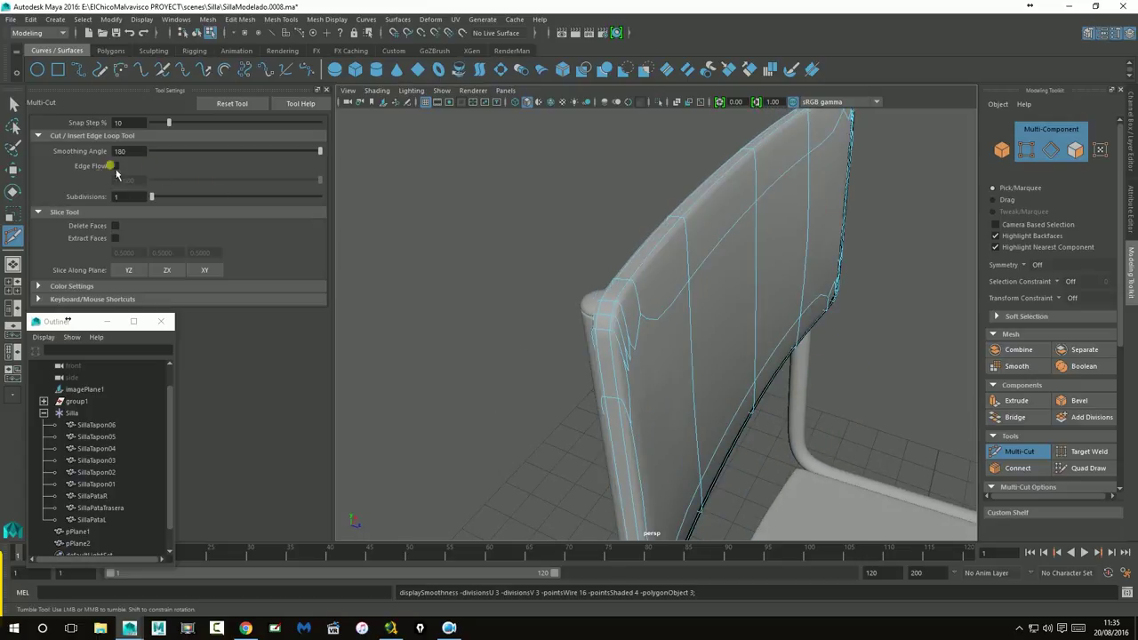
Step: Return to object mode and select the SillaTapon03 and SillaTapon02 foot caps
{"action": "left_click", "coordinate": [13, 169]}
{"action": "right_click_drag", "start_coordinate": [787, 268], "coordinate": [898, 257]}
{"action": "mouse_move", "coordinate": [891, 350]}
{"action": "left_mouse_down", "text": "alt"}
{"action": "mouse_move", "coordinate": [759, 350]}
{"action": "mouse_move", "coordinate": [662, 418]}
{"action": "mouse_move", "coordinate": [640, 419]}
{"action": "mouse_move", "coordinate": [827, 430]}
{"action": "mouse_move", "coordinate": [761, 310]}
{"action": "mouse_move", "coordinate": [795, 315]}
{"action": "mouse_move", "coordinate": [737, 323]}
{"action": "mouse_move", "coordinate": [739, 433]}
{"action": "mouse_move", "coordinate": [685, 426]}
{"action": "mouse_move", "coordinate": [647, 400]}
{"action": "left_mouse_up", "text": "alt"}
{"action": "left_click", "coordinate": [638, 399]}
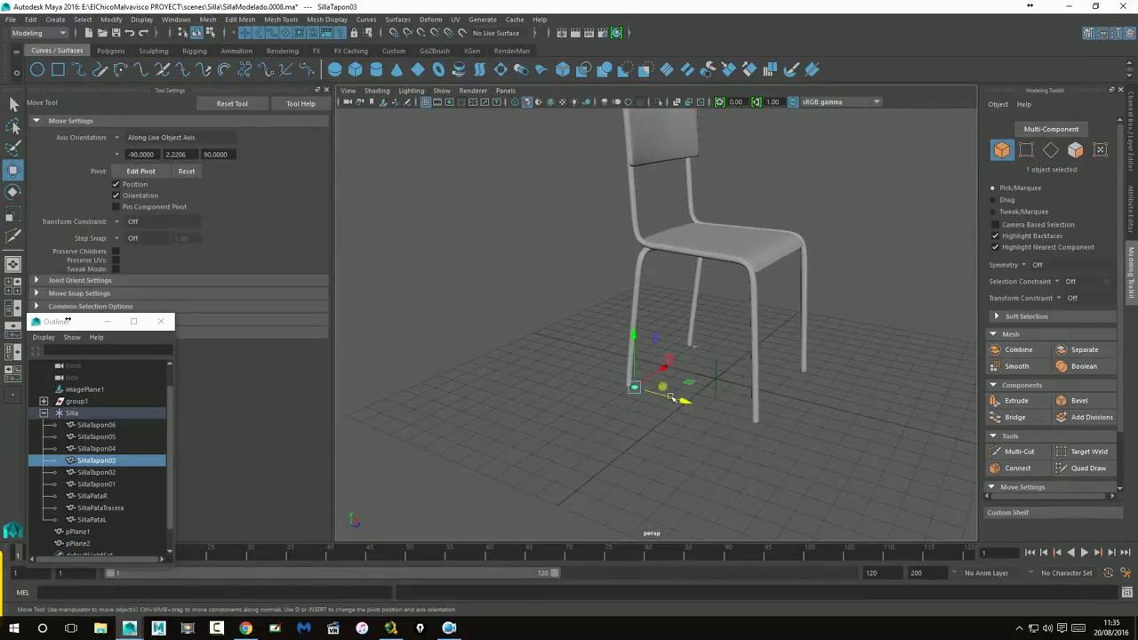
{"action": "left_click", "coordinate": [709, 355], "text": "shift"}
{"action": "left_click_drag", "start_coordinate": [710, 356], "coordinate": [774, 419], "text": "alt"}
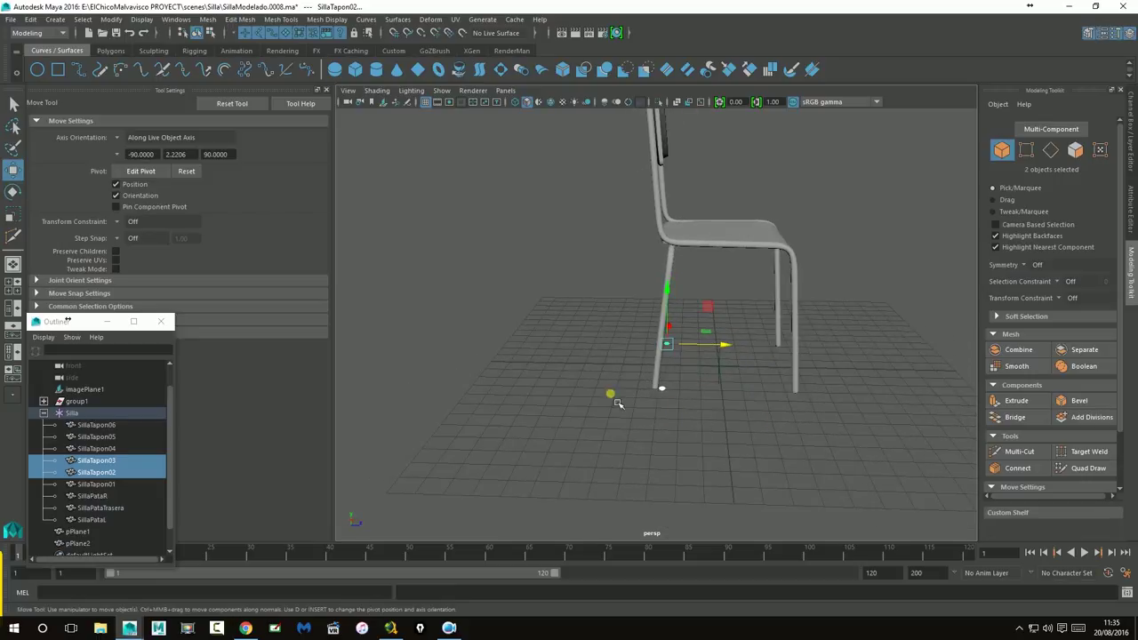
Step: Frame the foot caps in the side view and shift them slightly under the leg
{"action": "right_click_drag", "start_coordinate": [610, 399], "coordinate": [1016, 396], "text": "alt"}
{"action": "mouse_move", "coordinate": [835, 383]}
{"action": "left_mouse_down", "text": "alt"}
{"action": "mouse_move", "coordinate": [717, 322]}
{"action": "mouse_move", "coordinate": [705, 323]}
{"action": "mouse_move", "coordinate": [681, 373]}
{"action": "mouse_move", "coordinate": [699, 344]}
{"action": "mouse_move", "coordinate": [681, 363]}
{"action": "left_mouse_up", "text": "alt"}
{"action": "key", "text": "space"}
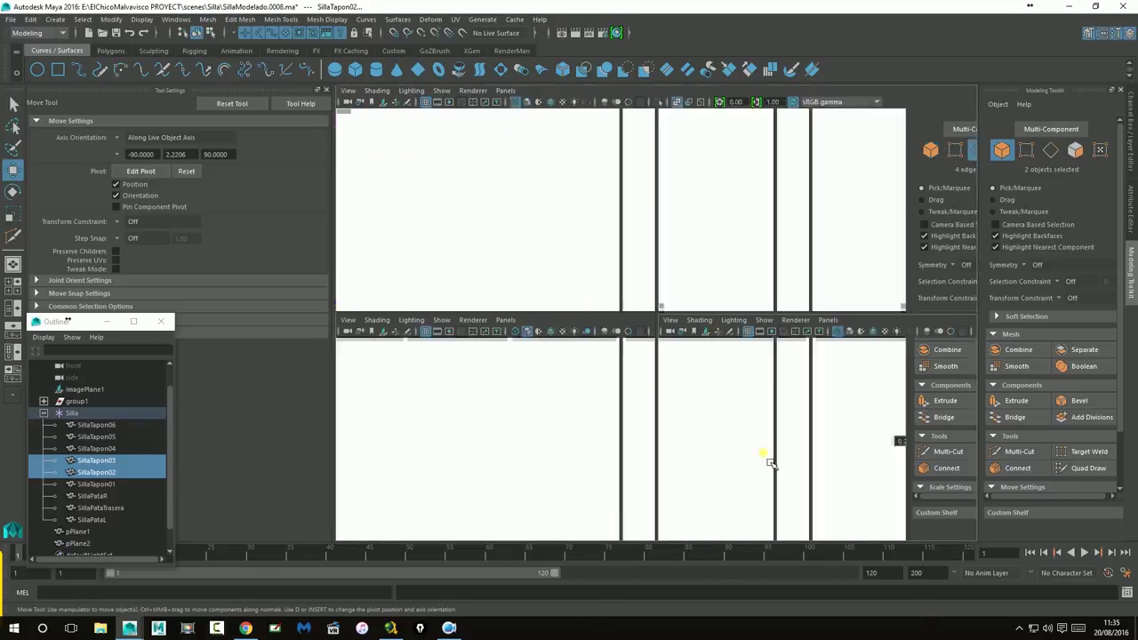
{"action": "key", "text": "space"}
{"action": "scroll", "coordinate": [646, 427], "scroll_direction": "down", "scroll_amount": 5}
{"action": "scroll", "coordinate": [649, 436], "scroll_direction": "up", "scroll_amount": 2}
{"action": "scroll", "coordinate": [655, 449], "scroll_direction": "up", "scroll_amount": 4}
{"action": "scroll", "coordinate": [655, 449], "scroll_direction": "up", "scroll_amount": 2}
{"action": "key", "text": "f"}
{"action": "scroll", "coordinate": [574, 381], "scroll_direction": "up", "scroll_amount": 3}
{"action": "scroll", "coordinate": [521, 363], "scroll_direction": "up", "scroll_amount": 1}
{"action": "middle_click_drag", "start_coordinate": [521, 364], "coordinate": [536, 374], "text": "alt"}
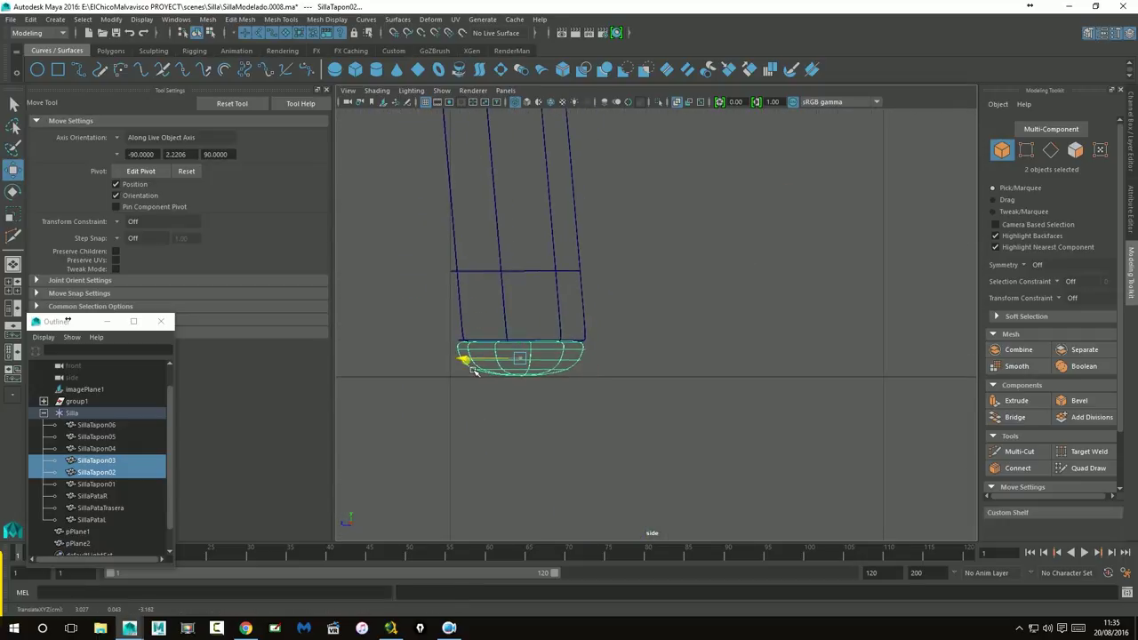
{"action": "left_click_drag", "start_coordinate": [474, 370], "coordinate": [478, 370]}
Step: Reselect SillaTapon03 and SillaTapon02 in perspective and slide them along the X axis
{"action": "key", "text": "space"}
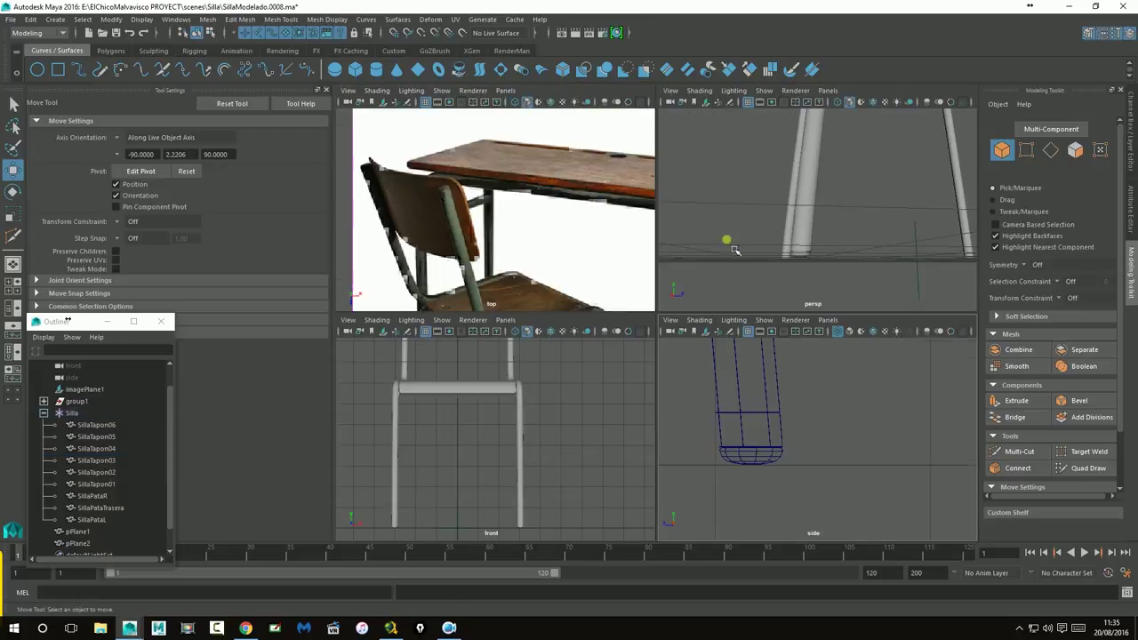
{"action": "key", "text": "space"}
{"action": "mouse_move", "coordinate": [711, 348]}
{"action": "left_mouse_down", "text": "alt"}
{"action": "mouse_move", "coordinate": [721, 357]}
{"action": "mouse_move", "coordinate": [699, 373]}
{"action": "left_mouse_up", "text": "alt"}
{"action": "left_click", "coordinate": [629, 450]}
{"action": "left_click_drag", "start_coordinate": [630, 451], "coordinate": [563, 437], "text": "alt"}
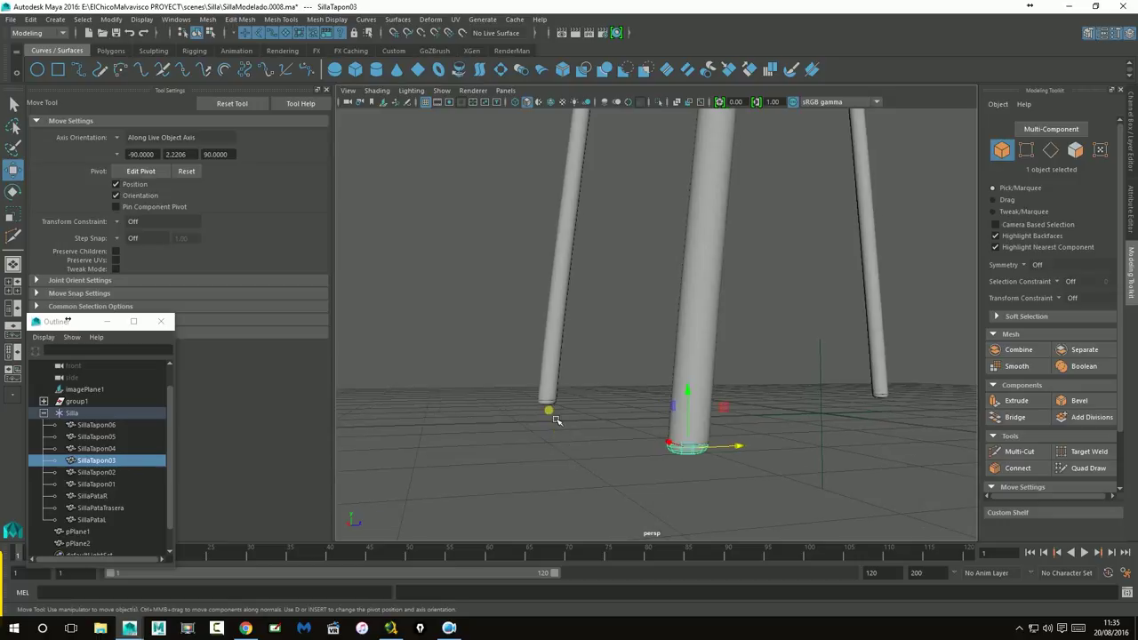
{"action": "left_click", "coordinate": [547, 401], "text": "shift"}
{"action": "left_click_drag", "start_coordinate": [611, 405], "coordinate": [617, 430]}
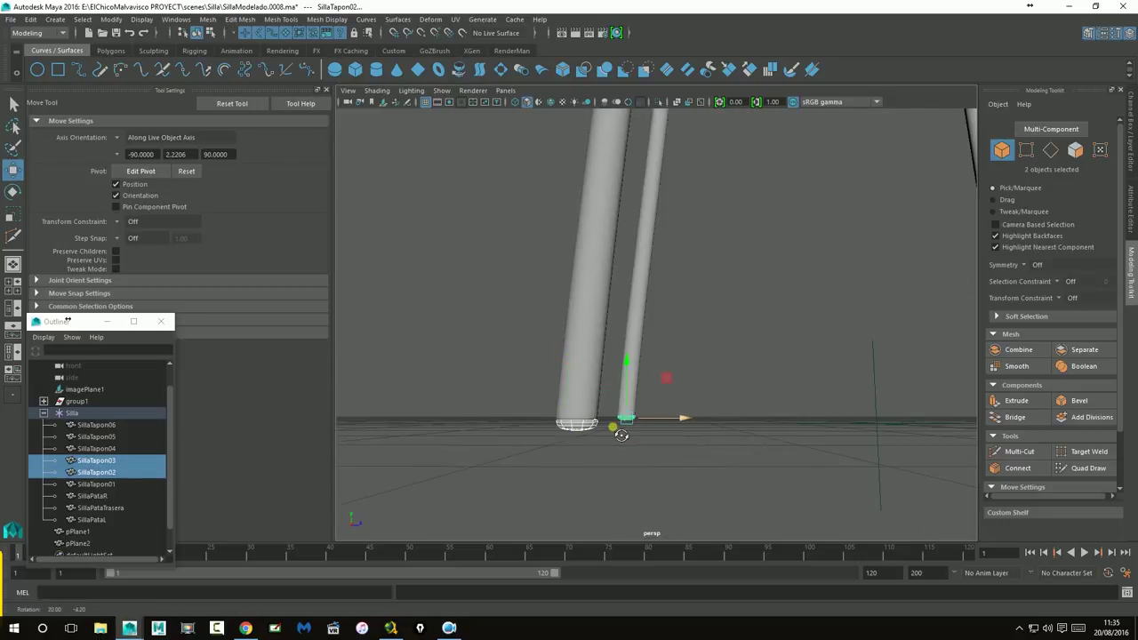
Step: Fine-tune both foot caps' position under the leg, undoing one misstep, then view the whole chair
{"action": "left_click", "coordinate": [755, 378]}
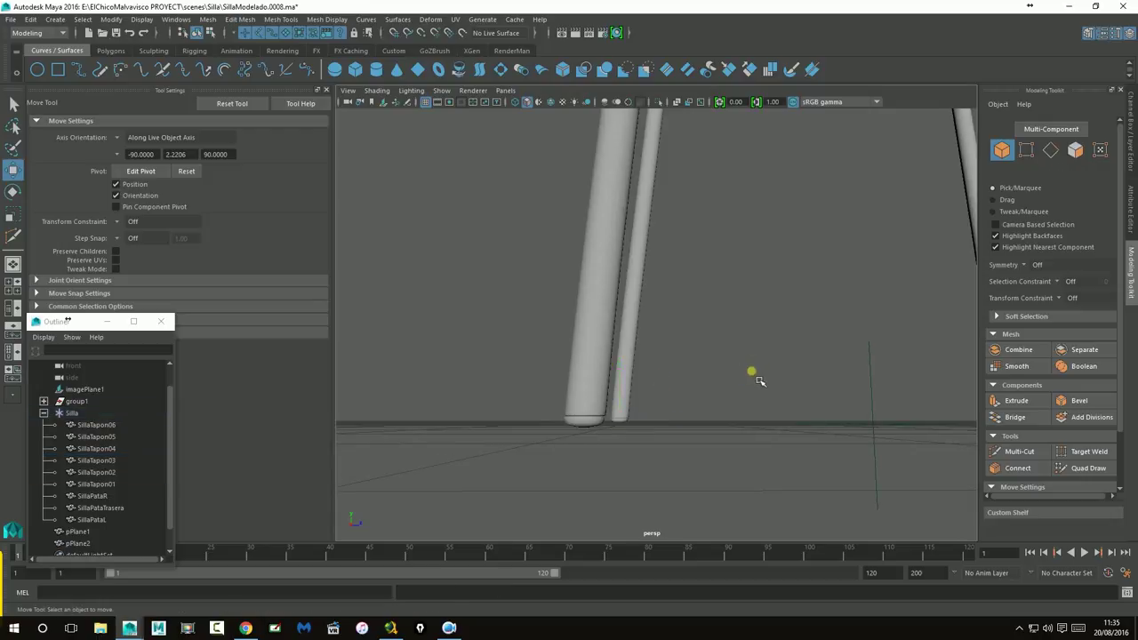
{"action": "left_click", "coordinate": [594, 423]}
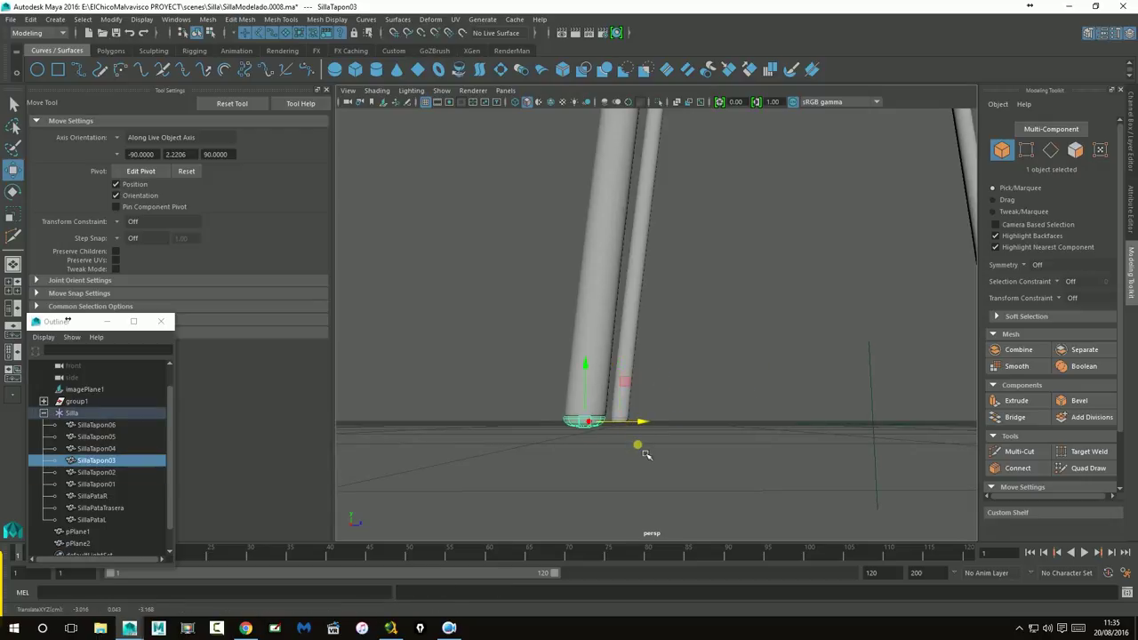
{"action": "right_click_drag", "start_coordinate": [640, 449], "coordinate": [729, 458], "text": "alt"}
{"action": "scroll", "coordinate": [729, 458], "scroll_direction": "up", "scroll_amount": 2}
{"action": "left_click", "coordinate": [604, 464], "text": "shift"}
{"action": "key", "text": "space"}
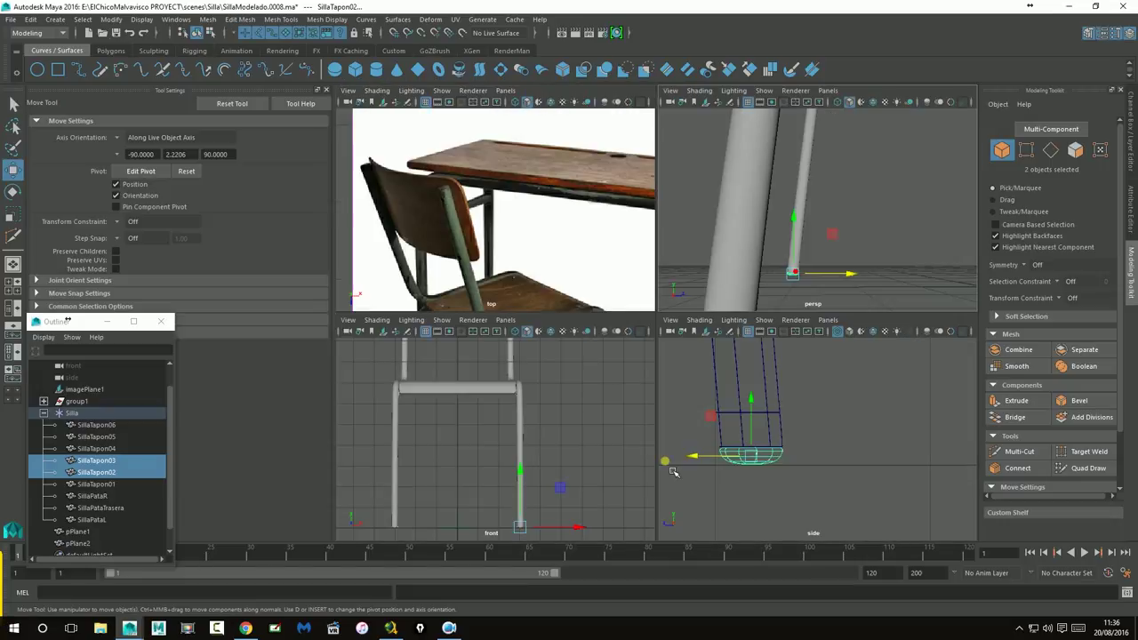
{"action": "key", "text": "space"}
{"action": "left_click", "coordinate": [475, 367]}
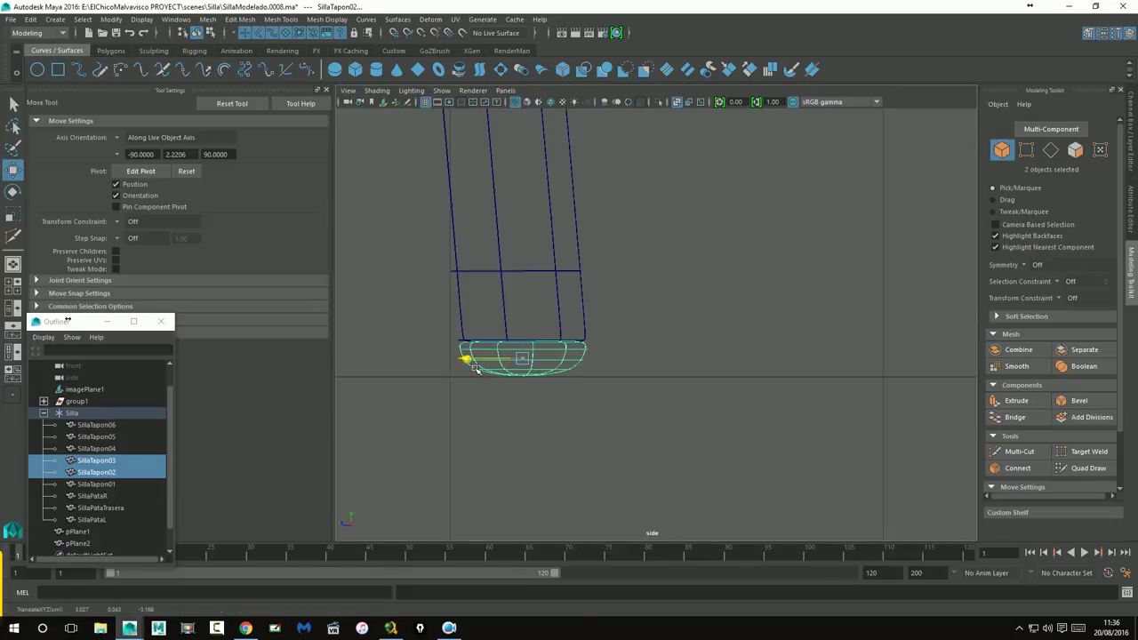
{"action": "key", "text": "space"}
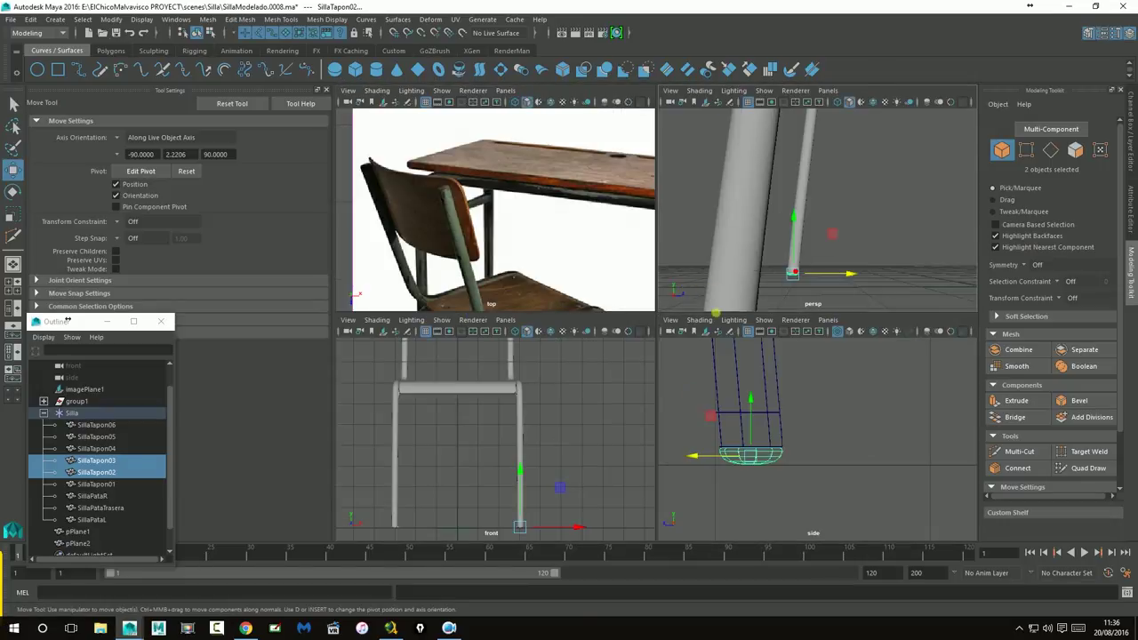
{"action": "key", "text": "space"}
{"action": "right_click_drag", "start_coordinate": [702, 292], "coordinate": [696, 442], "text": "alt"}
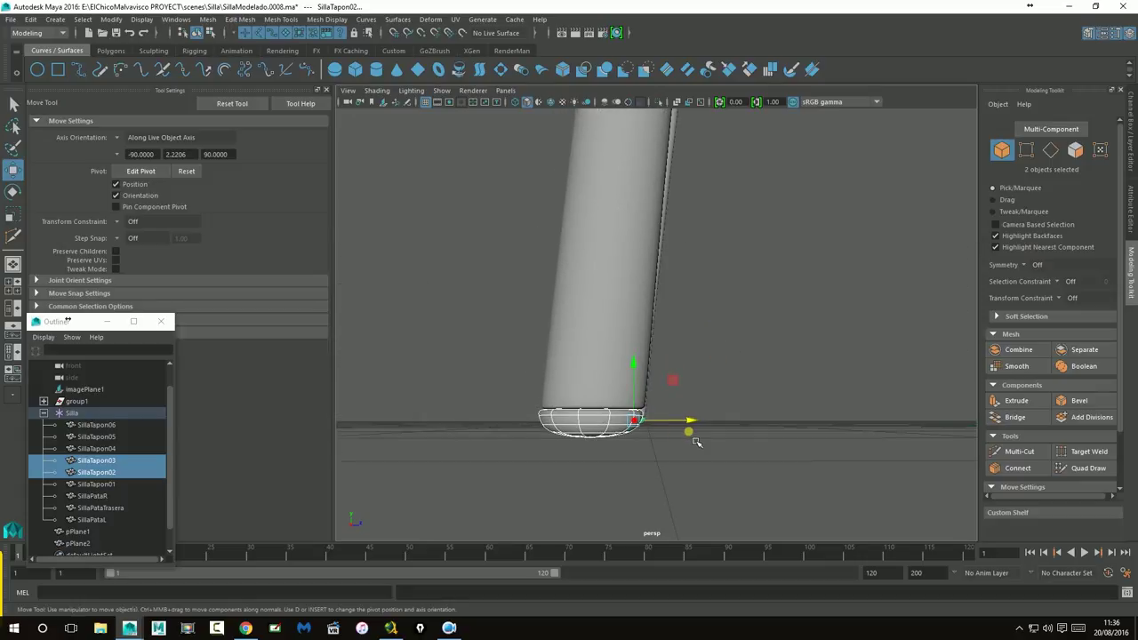
{"action": "key", "text": "ctrl+z"}
{"action": "left_click_drag", "start_coordinate": [706, 442], "coordinate": [702, 432]}
{"action": "key", "text": "space"}
{"action": "key", "text": "space"}
{"action": "left_click", "coordinate": [800, 254]}
{"action": "mouse_move", "coordinate": [800, 254]}
{"action": "left_mouse_down", "text": "alt"}
{"action": "mouse_move", "coordinate": [788, 285]}
{"action": "mouse_move", "coordinate": [697, 331]}
{"action": "mouse_move", "coordinate": [690, 280]}
{"action": "mouse_move", "coordinate": [683, 376]}
{"action": "left_mouse_up", "text": "alt"}
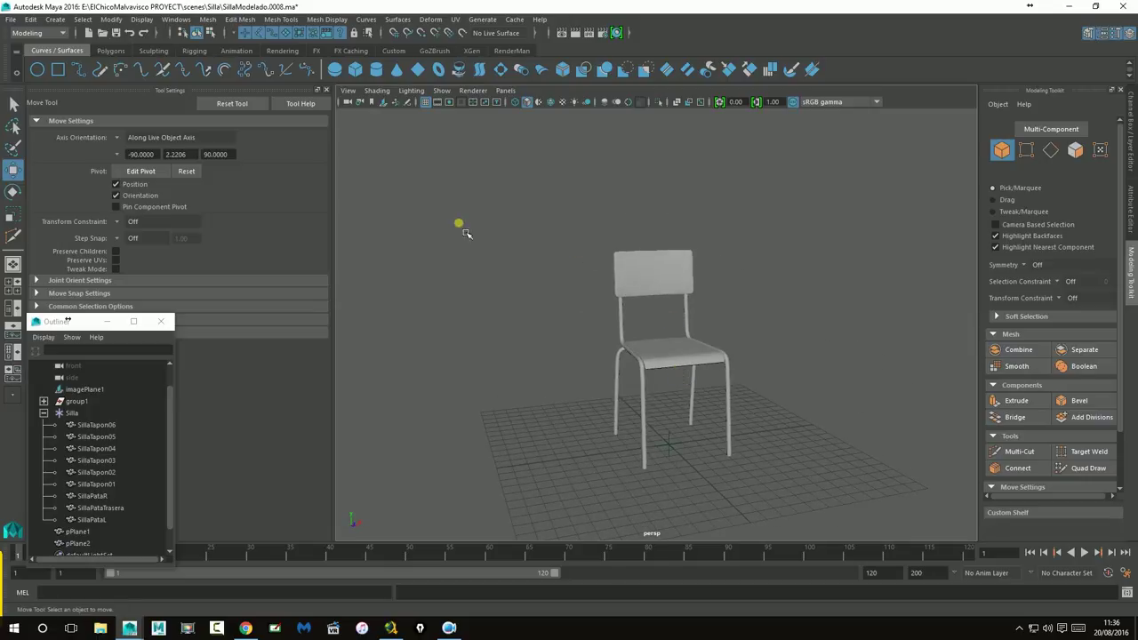
Step: Save the scene as a new incremental version and view the reference photo in top view
{"action": "left_click", "coordinate": [11, 19]}
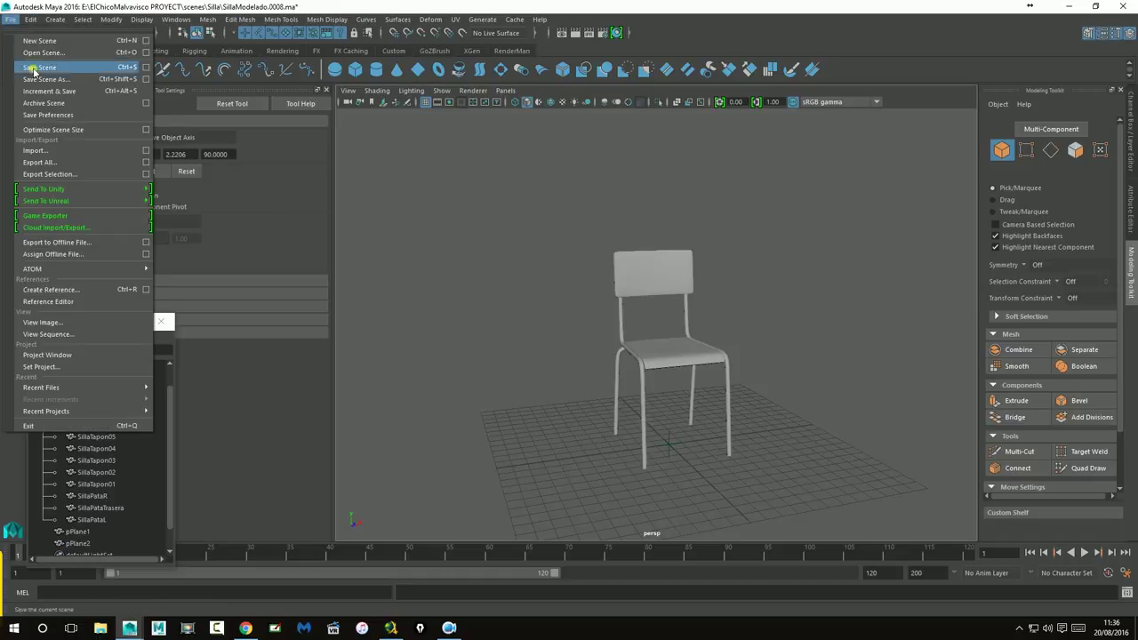
{"action": "left_click", "coordinate": [47, 91]}
{"action": "key", "text": "space"}
{"action": "key", "text": "space"}
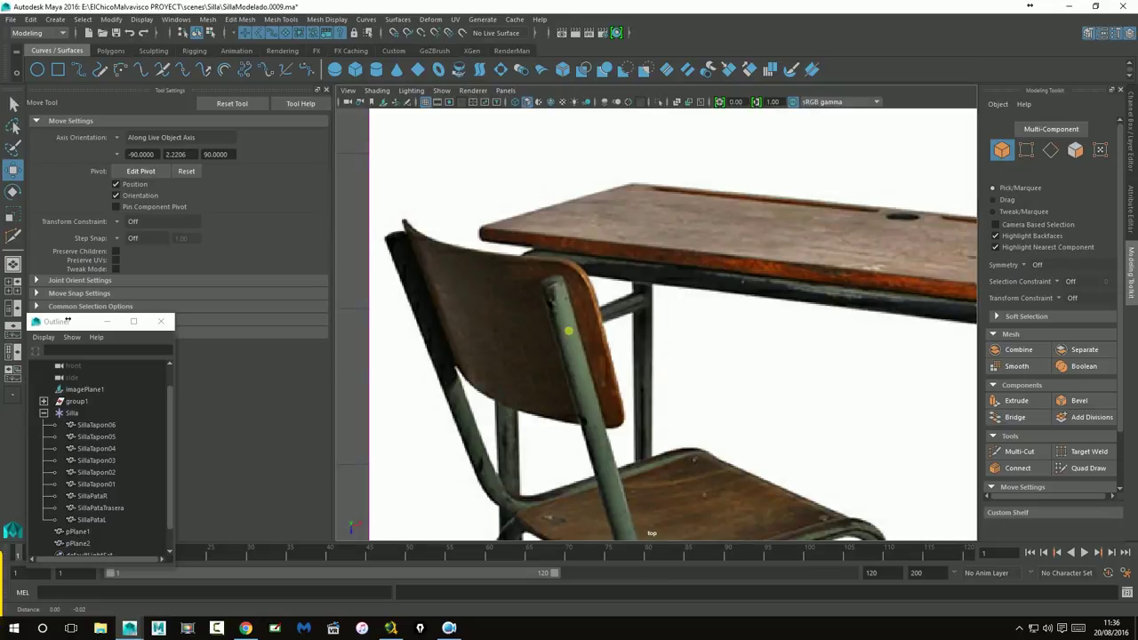
{"action": "scroll", "coordinate": [532, 322], "scroll_direction": "up", "scroll_amount": 2}
{"action": "scroll", "coordinate": [655, 323], "scroll_direction": "down", "scroll_amount": 3}
{"action": "scroll", "coordinate": [723, 321], "scroll_direction": "up", "scroll_amount": 3}
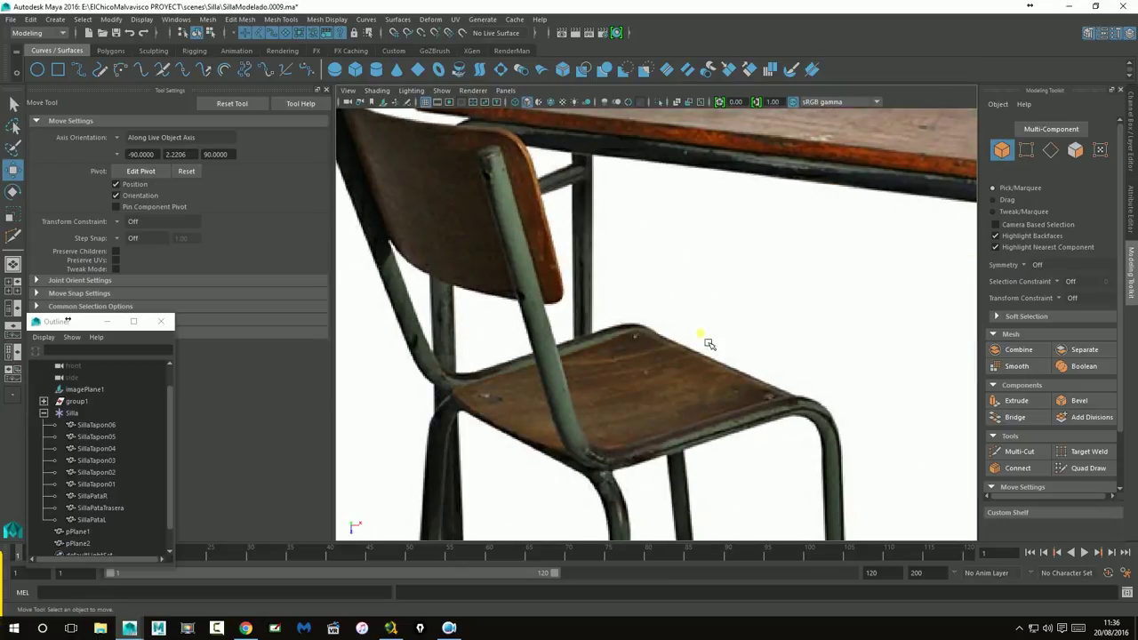
{"action": "left_click_drag", "start_coordinate": [703, 388], "coordinate": [705, 399], "text": "alt"}
{"action": "scroll", "coordinate": [715, 404], "scroll_direction": "down", "scroll_amount": 4}
{"action": "scroll", "coordinate": [715, 405], "scroll_direction": "up", "scroll_amount": 3}
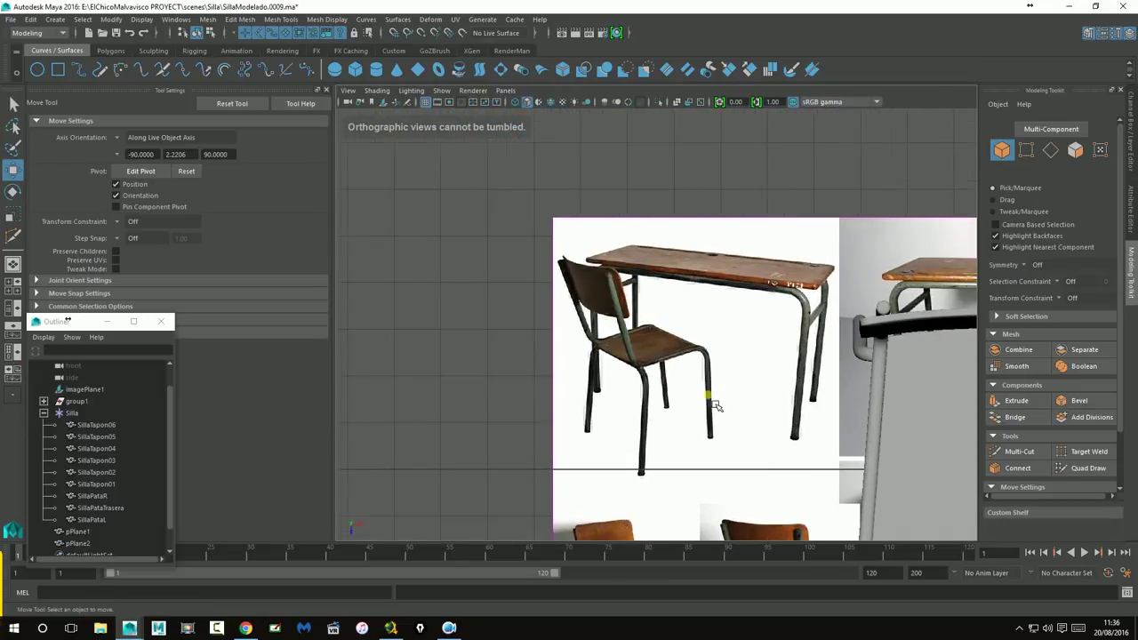
{"action": "middle_click_drag", "start_coordinate": [681, 407], "coordinate": [649, 283], "text": "alt"}
{"action": "scroll", "coordinate": [649, 283], "scroll_direction": "up", "scroll_amount": 2}
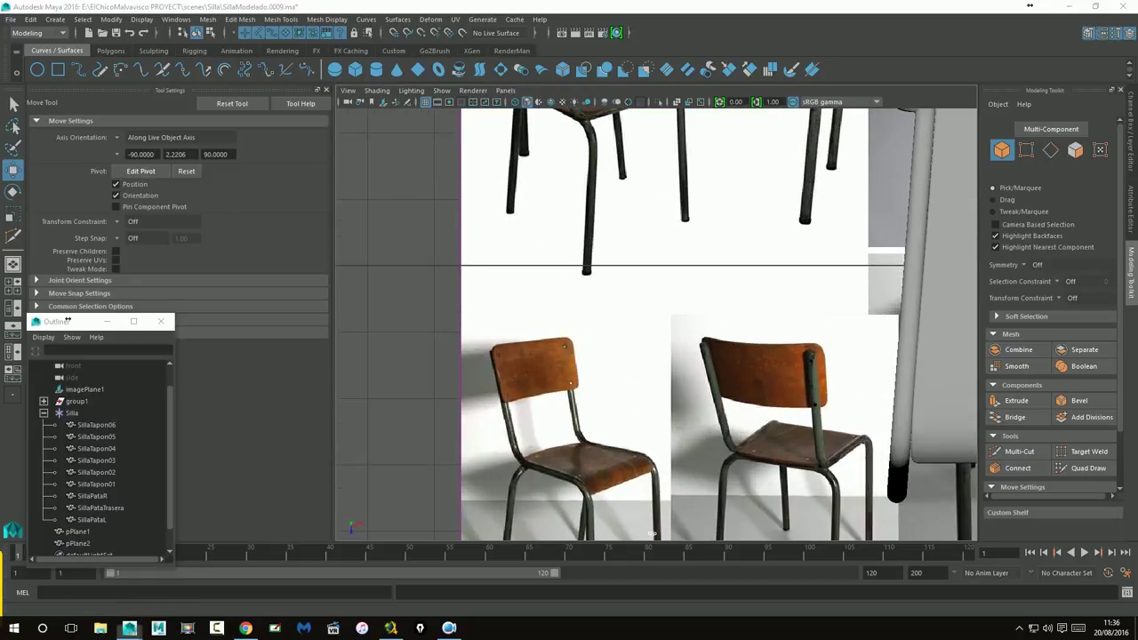
Step: Select the imagePlane1 reference plane and switch to the four-view layout
{"action": "left_click", "coordinate": [753, 359]}
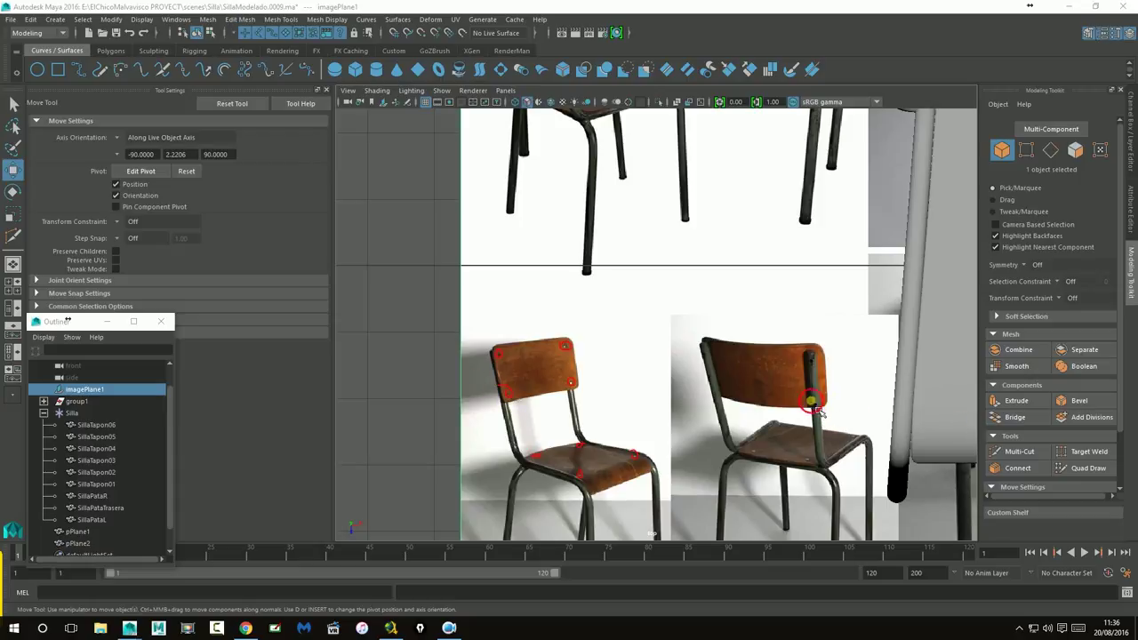
{"action": "left_click", "coordinate": [815, 406]}
{"action": "scroll", "coordinate": [776, 499], "scroll_direction": "down", "scroll_amount": 3}
{"action": "scroll", "coordinate": [776, 500], "scroll_direction": "up", "scroll_amount": 2}
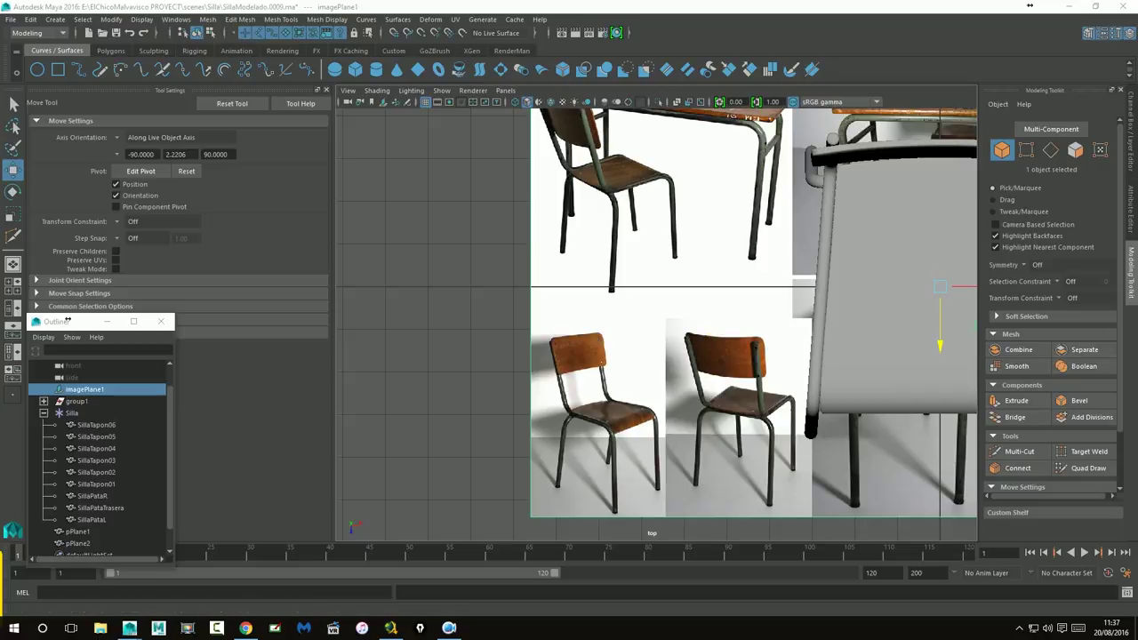
{"action": "key", "text": "space"}
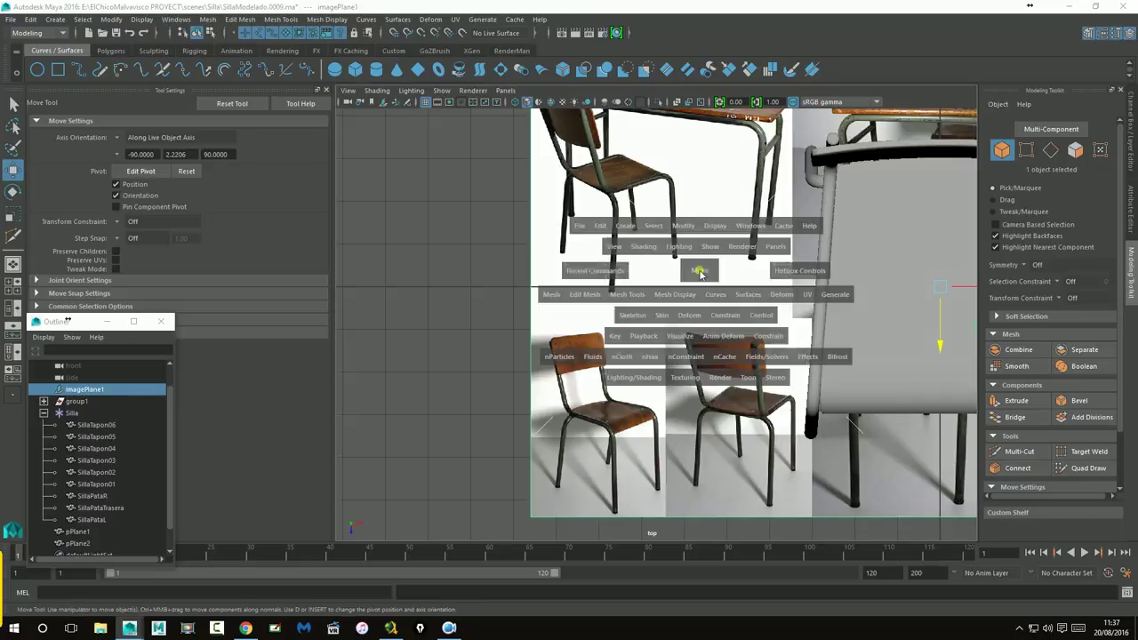
{"action": "mouse_move", "coordinate": [737, 275]}
{"action": "left_mouse_down", "text": "alt"}
{"action": "mouse_move", "coordinate": [780, 252]}
{"action": "mouse_move", "coordinate": [751, 243]}
{"action": "left_mouse_up", "text": "alt"}
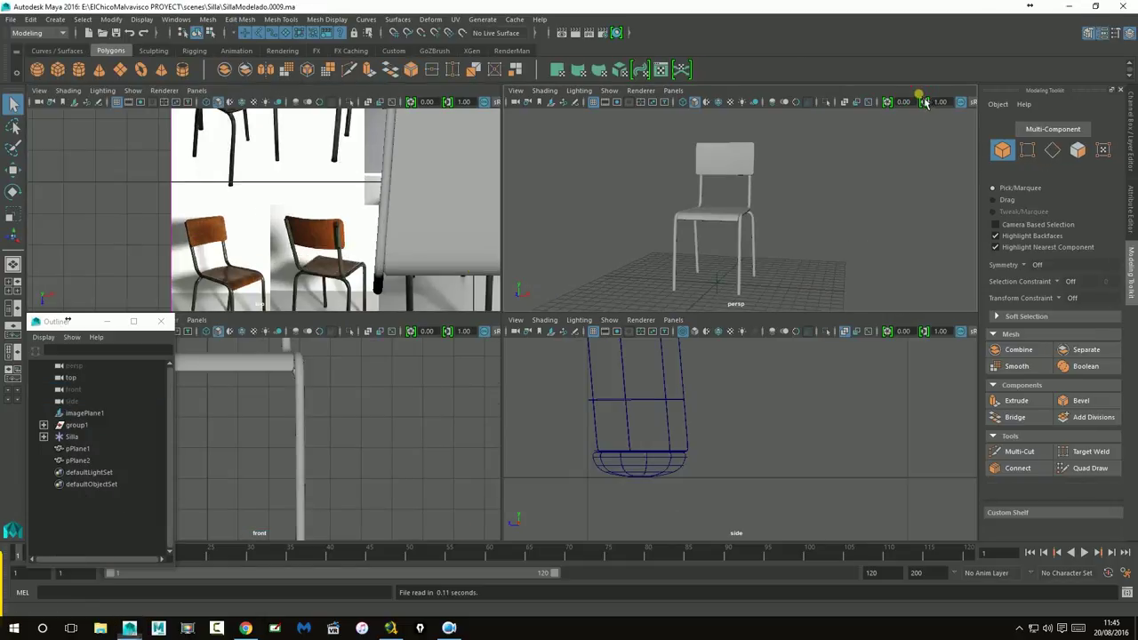
Step: Orbit around the chair from behind and select the backrest panel pPlane2
{"action": "key", "text": "space"}
{"action": "left_click_drag", "start_coordinate": [603, 302], "coordinate": [406, 305], "text": "alt"}
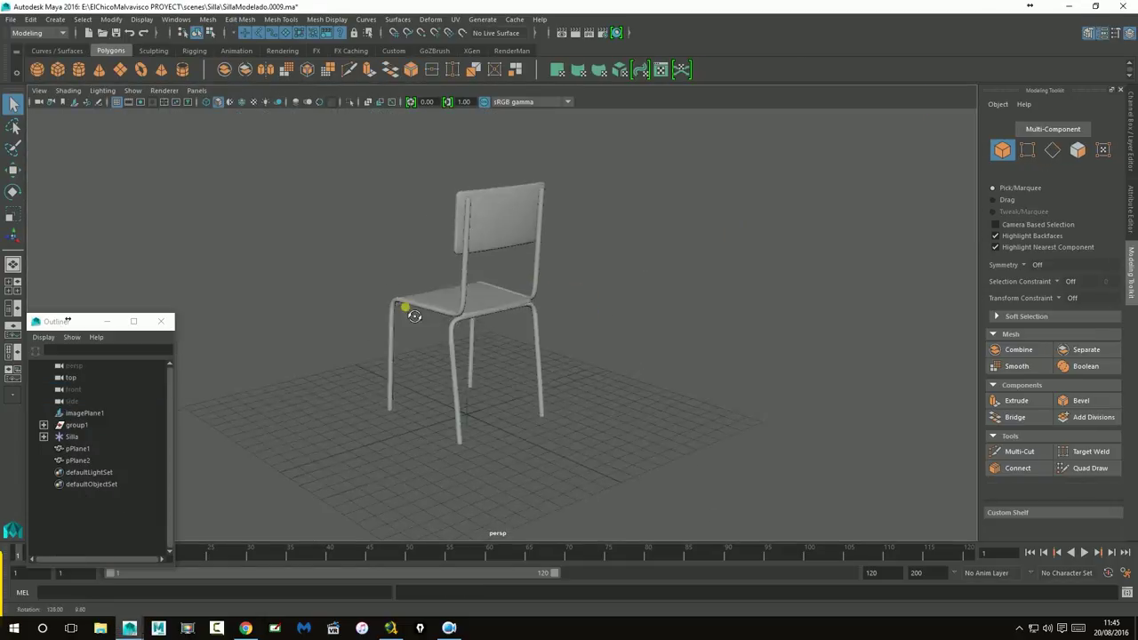
{"action": "right_click_drag", "start_coordinate": [406, 305], "coordinate": [770, 320], "text": "alt"}
{"action": "mouse_move", "coordinate": [770, 320]}
{"action": "left_mouse_down", "text": "alt"}
{"action": "mouse_move", "coordinate": [592, 318]}
{"action": "mouse_move", "coordinate": [556, 270]}
{"action": "mouse_move", "coordinate": [623, 325]}
{"action": "mouse_move", "coordinate": [508, 300]}
{"action": "left_mouse_up", "text": "alt"}
{"action": "left_click", "coordinate": [518, 245]}
{"action": "right_click_drag", "start_coordinate": [508, 300], "coordinate": [685, 283], "text": "alt"}
{"action": "mouse_move", "coordinate": [685, 283]}
{"action": "left_mouse_down", "text": "alt"}
{"action": "mouse_move", "coordinate": [592, 351]}
{"action": "mouse_move", "coordinate": [468, 366]}
{"action": "mouse_move", "coordinate": [592, 389]}
{"action": "mouse_move", "coordinate": [774, 394]}
{"action": "left_mouse_up", "text": "alt"}
{"action": "mouse_move", "coordinate": [774, 394]}
{"action": "right_mouse_down", "text": "alt"}
{"action": "mouse_move", "coordinate": [673, 368]}
{"action": "mouse_move", "coordinate": [323, 377]}
{"action": "right_mouse_up", "text": "alt"}
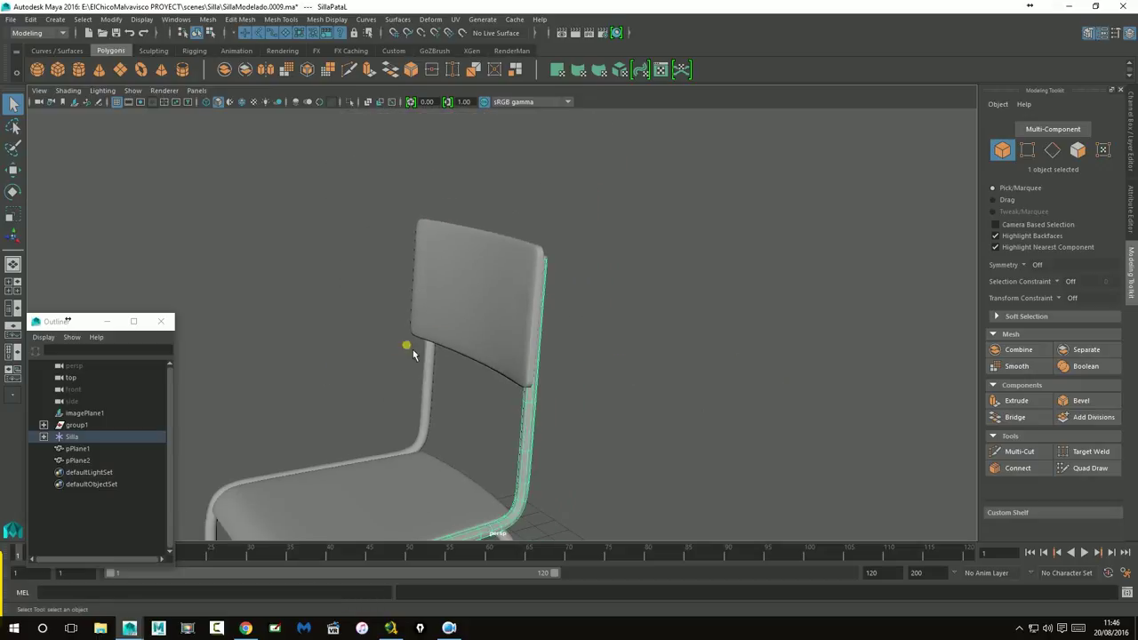
{"action": "left_click", "coordinate": [473, 356]}
{"action": "mouse_move", "coordinate": [473, 355]}
{"action": "left_mouse_down", "text": "alt"}
{"action": "mouse_move", "coordinate": [545, 364]}
{"action": "mouse_move", "coordinate": [567, 343]}
{"action": "mouse_move", "coordinate": [457, 368]}
{"action": "mouse_move", "coordinate": [417, 360]}
{"action": "left_mouse_up", "text": "alt"}
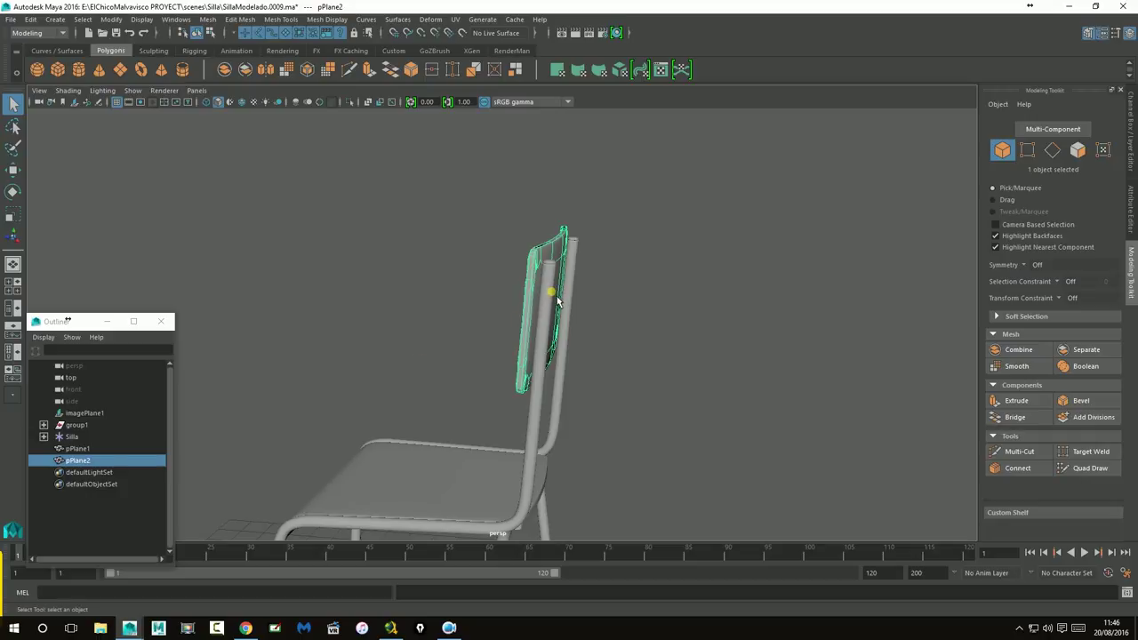
{"action": "mouse_move", "coordinate": [557, 303]}
{"action": "left_mouse_down", "text": "alt"}
{"action": "mouse_move", "coordinate": [541, 318]}
{"action": "mouse_move", "coordinate": [574, 308]}
{"action": "mouse_move", "coordinate": [551, 296]}
{"action": "mouse_move", "coordinate": [560, 280]}
{"action": "mouse_move", "coordinate": [617, 308]}
{"action": "mouse_move", "coordinate": [452, 320]}
{"action": "left_mouse_up", "text": "alt"}
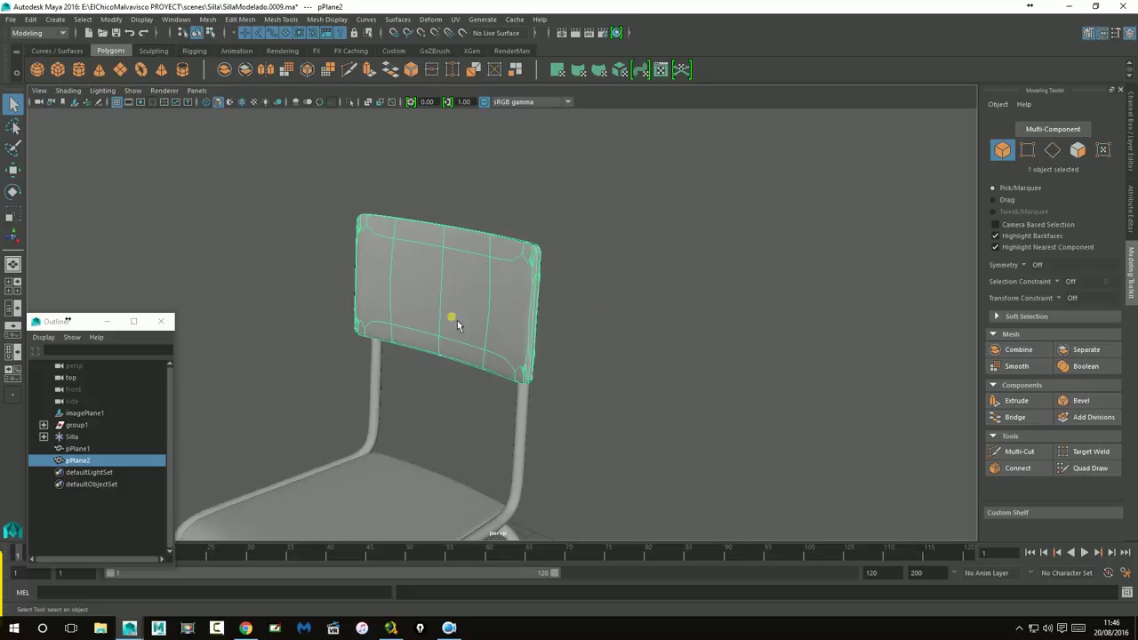
{"action": "right_click_drag", "start_coordinate": [453, 320], "coordinate": [762, 337], "text": "alt"}
{"action": "mouse_move", "coordinate": [762, 337]}
{"action": "left_mouse_down", "text": "alt"}
{"action": "mouse_move", "coordinate": [615, 328]}
{"action": "mouse_move", "coordinate": [673, 380]}
{"action": "left_mouse_up", "text": "alt"}
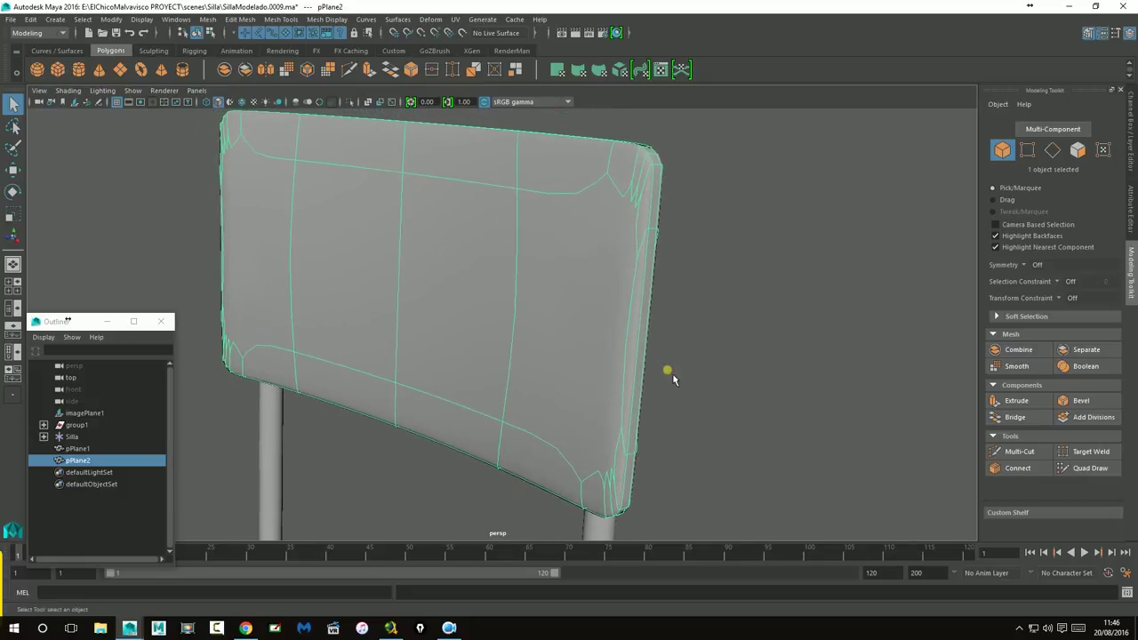
Step: Preview the backrest smoothed and inspect its front, edges and legs
{"action": "key", "text": "3"}
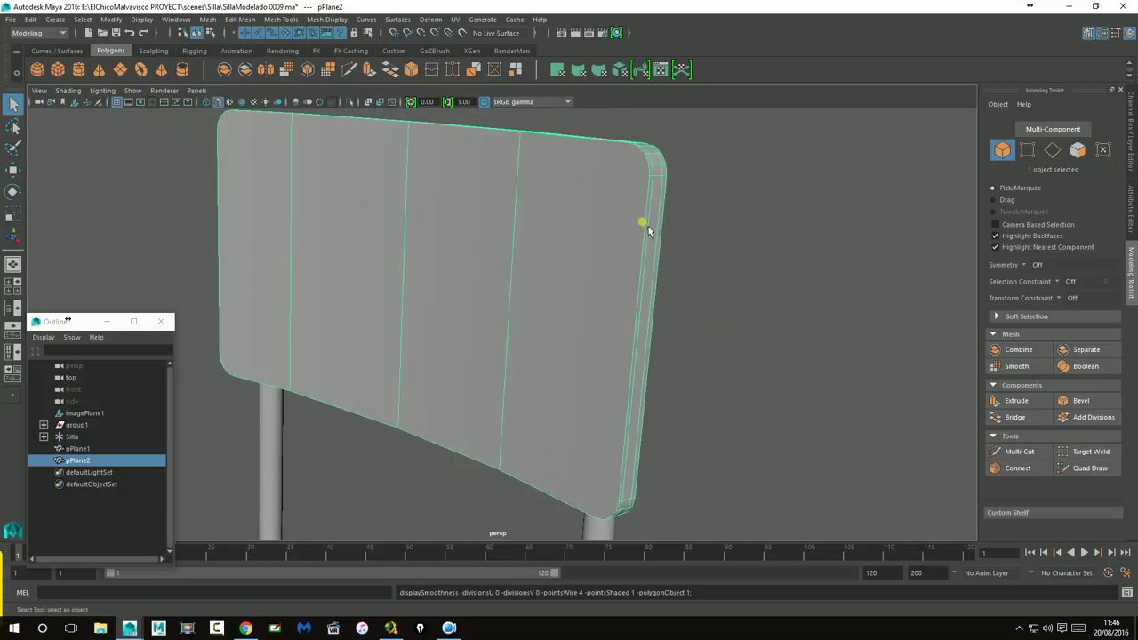
{"action": "left_click", "coordinate": [716, 222]}
{"action": "left_click", "coordinate": [619, 214]}
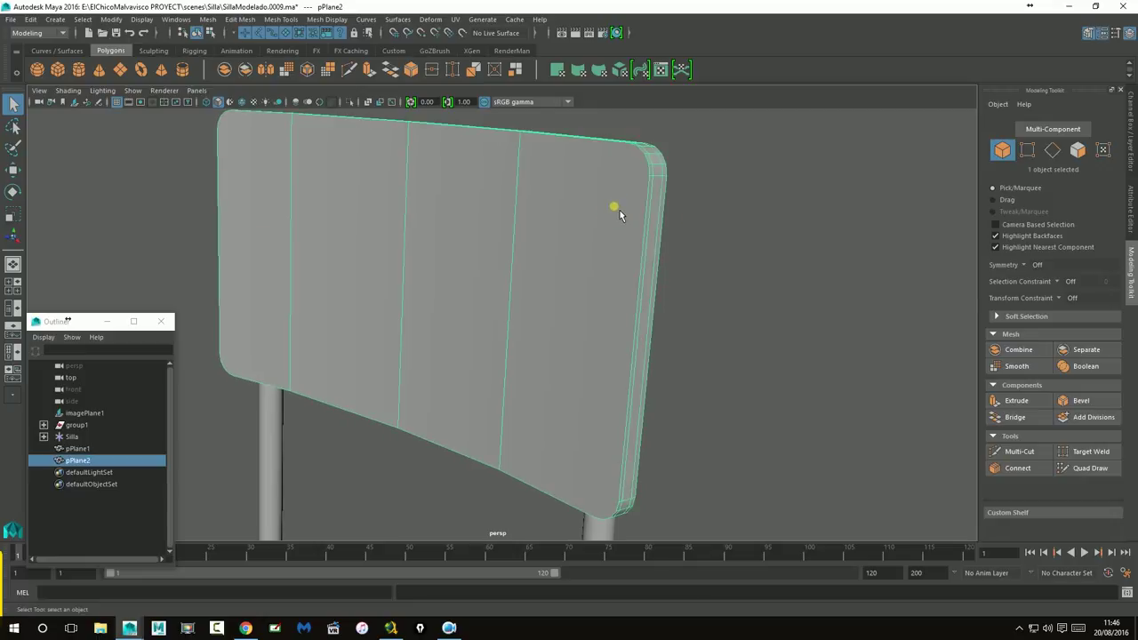
{"action": "left_click", "coordinate": [823, 308]}
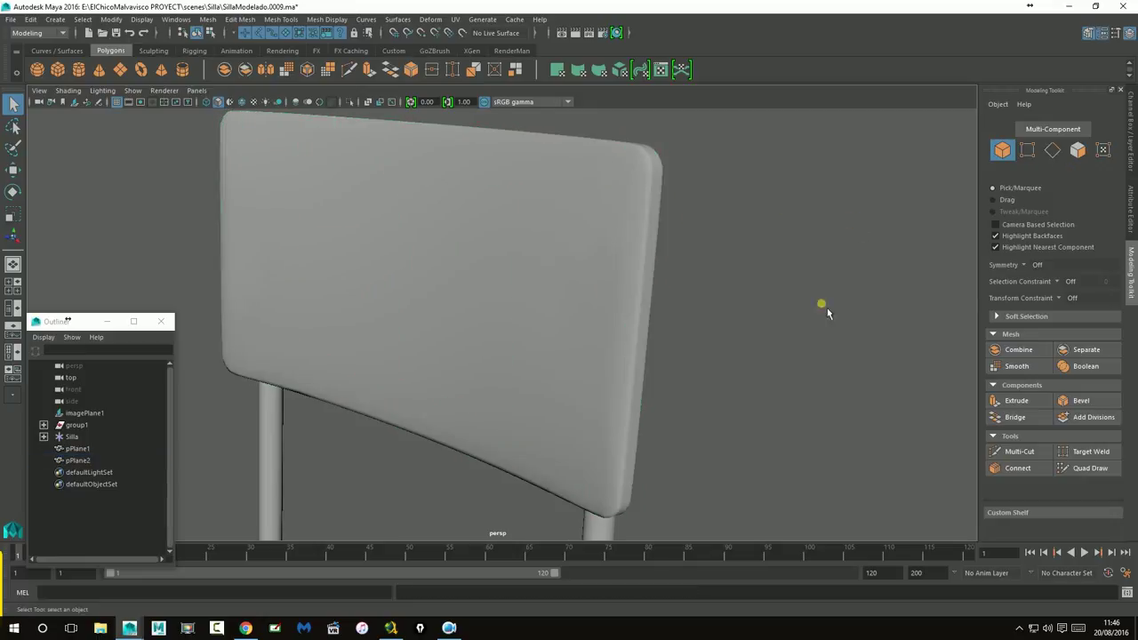
{"action": "left_click_drag", "start_coordinate": [823, 307], "coordinate": [729, 414], "text": "alt"}
{"action": "mouse_move", "coordinate": [729, 414]}
{"action": "middle_mouse_down", "text": "alt"}
{"action": "mouse_move", "coordinate": [731, 425]}
{"action": "mouse_move", "coordinate": [621, 480]}
{"action": "middle_mouse_up", "text": "alt"}
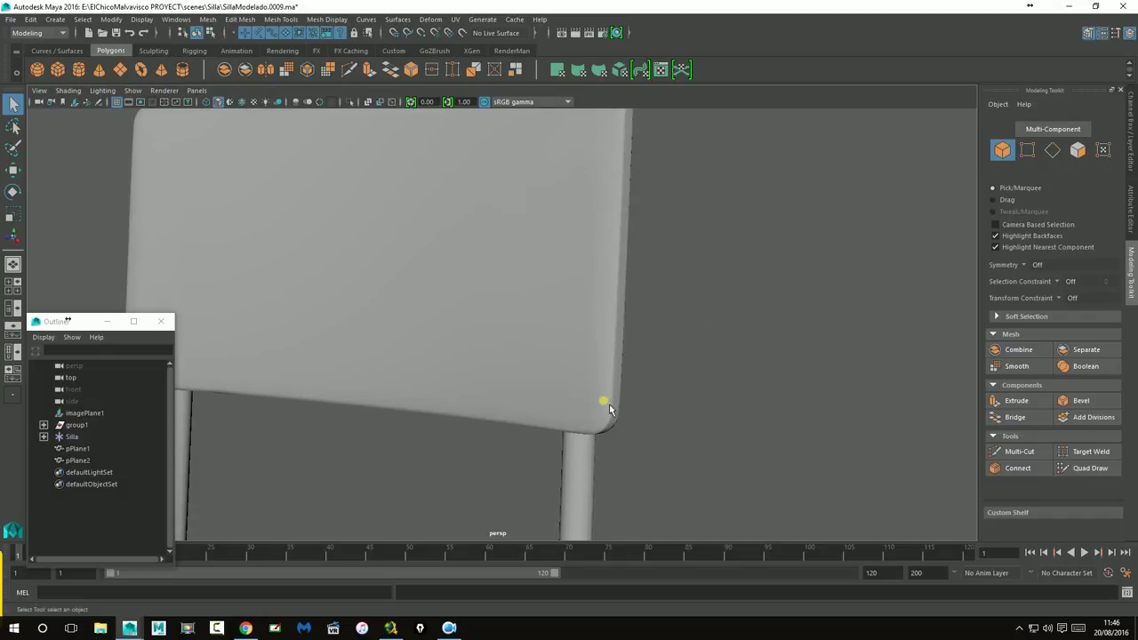
{"action": "left_click_drag", "start_coordinate": [592, 431], "coordinate": [511, 455], "text": "alt"}
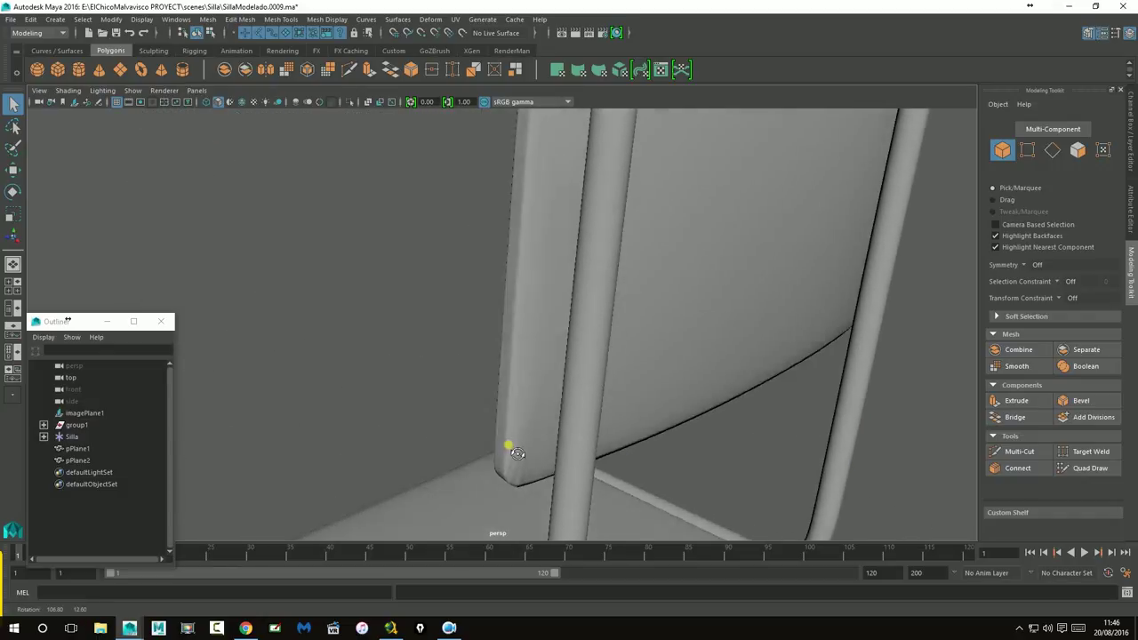
{"action": "left_click_drag", "start_coordinate": [446, 460], "coordinate": [432, 451], "text": "alt"}
Step: Select pPlane2's four front faces in face mode
{"action": "left_click", "coordinate": [521, 422]}
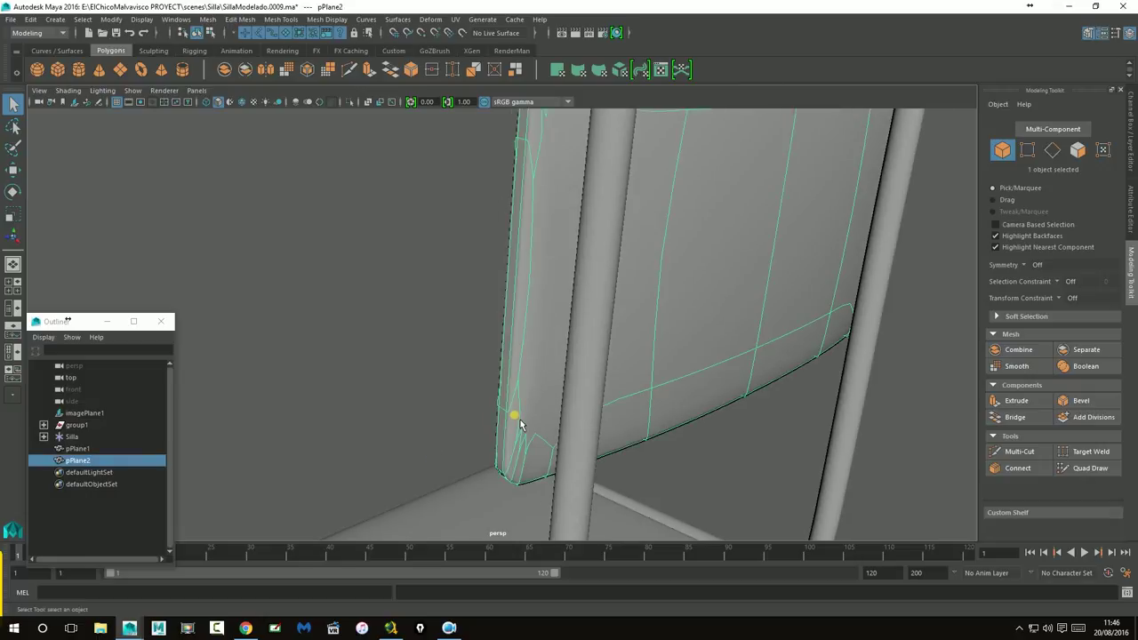
{"action": "mouse_move", "coordinate": [520, 425]}
{"action": "left_mouse_down", "text": "alt"}
{"action": "mouse_move", "coordinate": [524, 411]}
{"action": "mouse_move", "coordinate": [675, 401]}
{"action": "mouse_move", "coordinate": [426, 343]}
{"action": "mouse_move", "coordinate": [617, 393]}
{"action": "left_mouse_up", "text": "alt"}
{"action": "right_click_drag", "start_coordinate": [499, 304], "coordinate": [503, 331]}
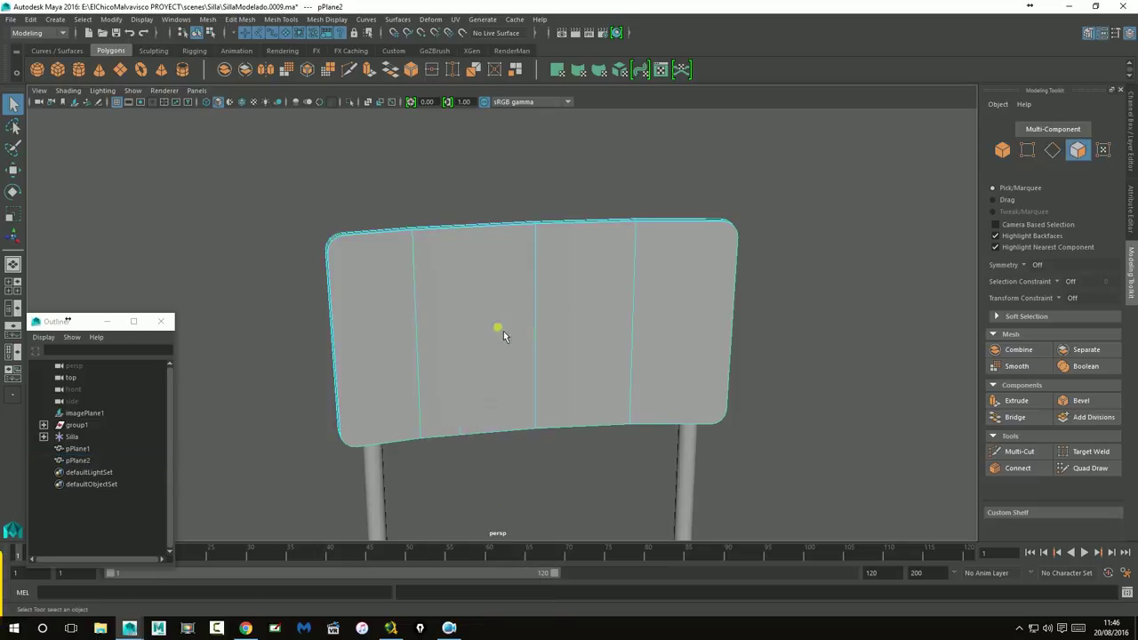
{"action": "left_click_drag", "start_coordinate": [410, 320], "coordinate": [663, 317]}
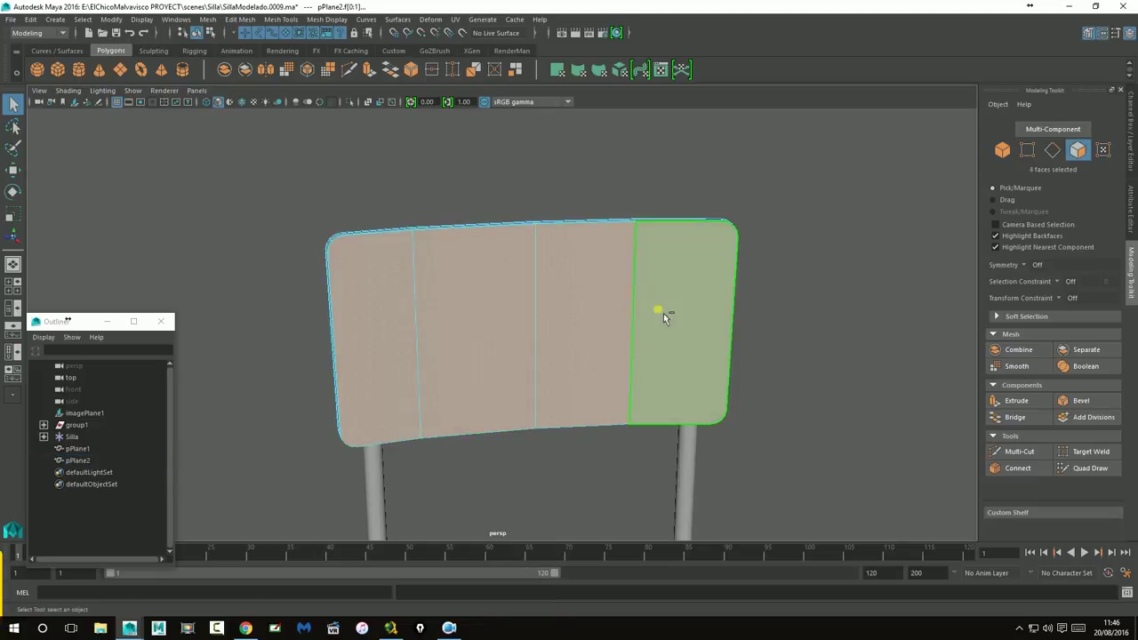
Step: Extrude the selected front faces of the backrest and widen the offset into an inset border
{"action": "left_click", "coordinate": [1018, 400]}
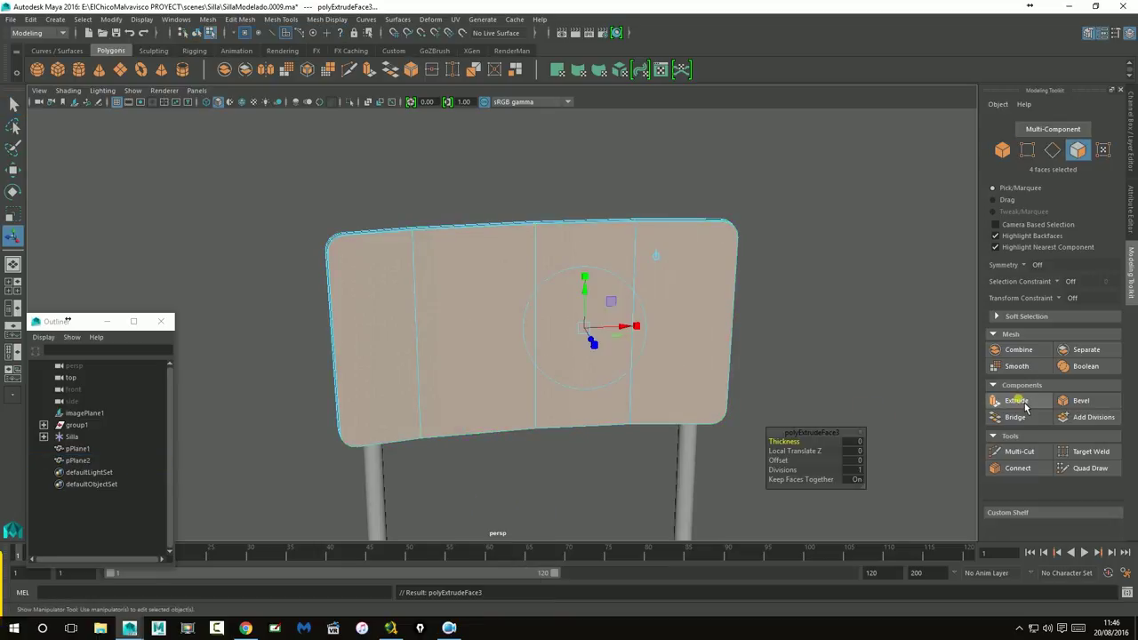
{"action": "left_click", "coordinate": [655, 255]}
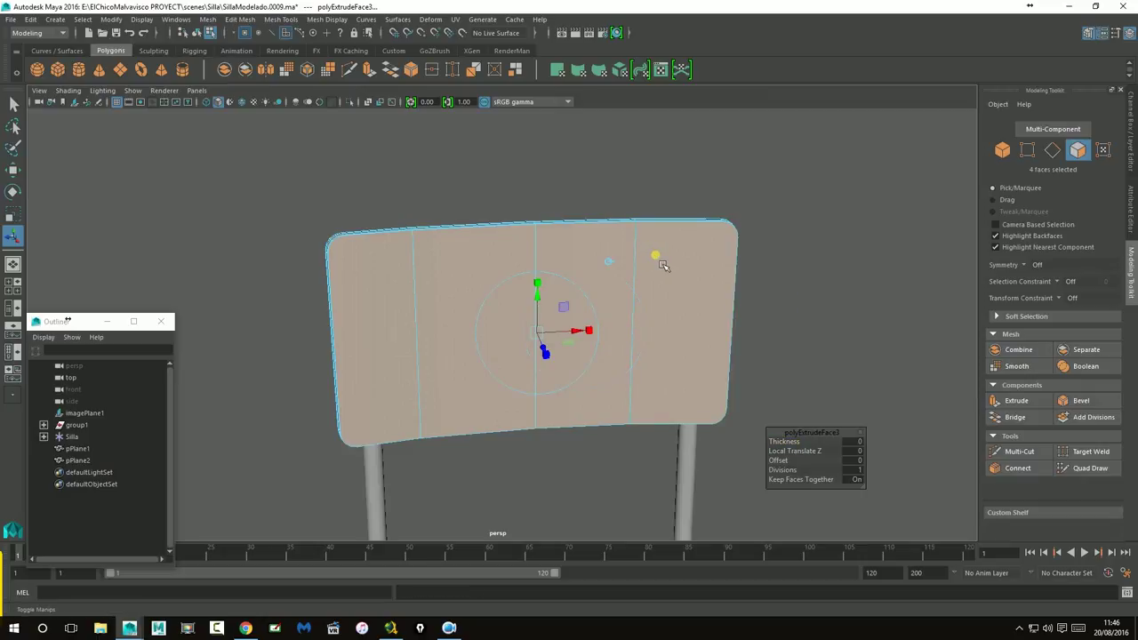
{"action": "middle_click_drag", "start_coordinate": [778, 461], "coordinate": [778, 461]}
{"action": "middle_click_drag", "start_coordinate": [66, 320], "coordinate": [66, 320]}
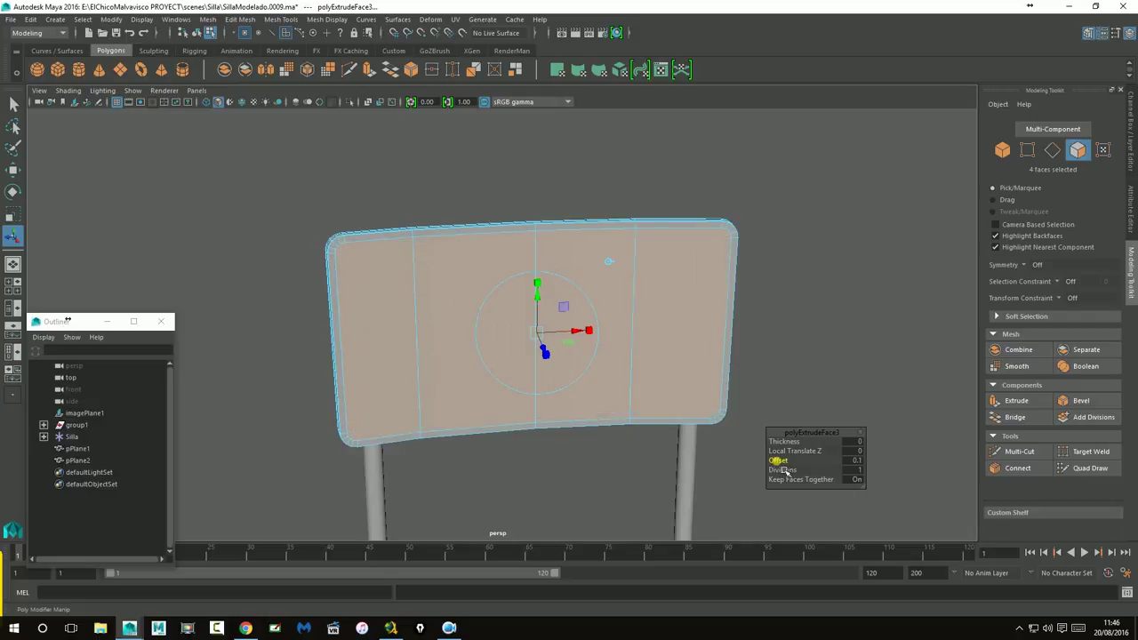
Step: Select the backrest's rear faces and extrude them with a matching 0.1 inset offset
{"action": "left_click_drag", "start_coordinate": [769, 455], "coordinate": [483, 376], "text": "alt"}
{"action": "left_click", "coordinate": [391, 355]}
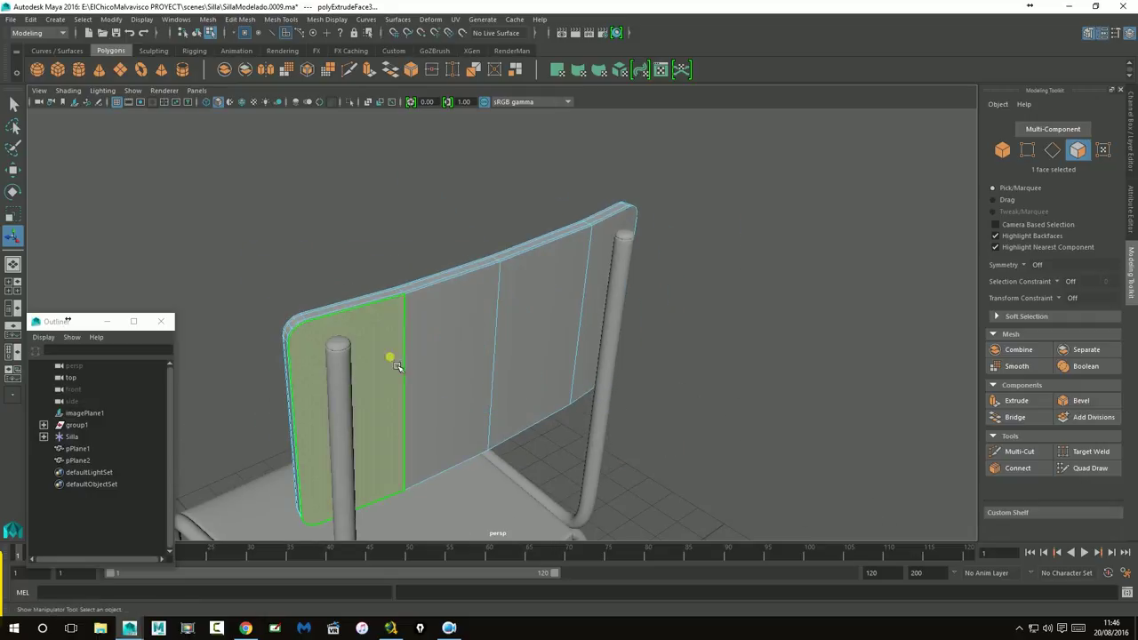
{"action": "left_click", "coordinate": [493, 320], "text": "shift"}
{"action": "left_click", "coordinate": [569, 275], "text": "shift"}
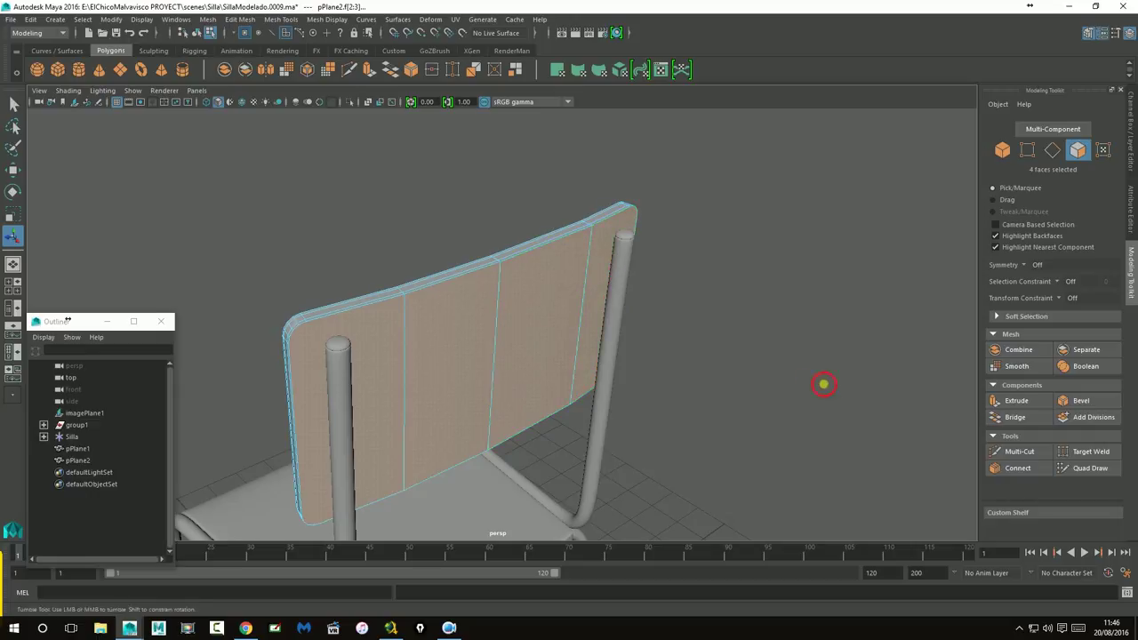
{"action": "left_click_drag", "start_coordinate": [823, 384], "coordinate": [798, 375], "text": "alt"}
{"action": "left_click", "coordinate": [1016, 401]}
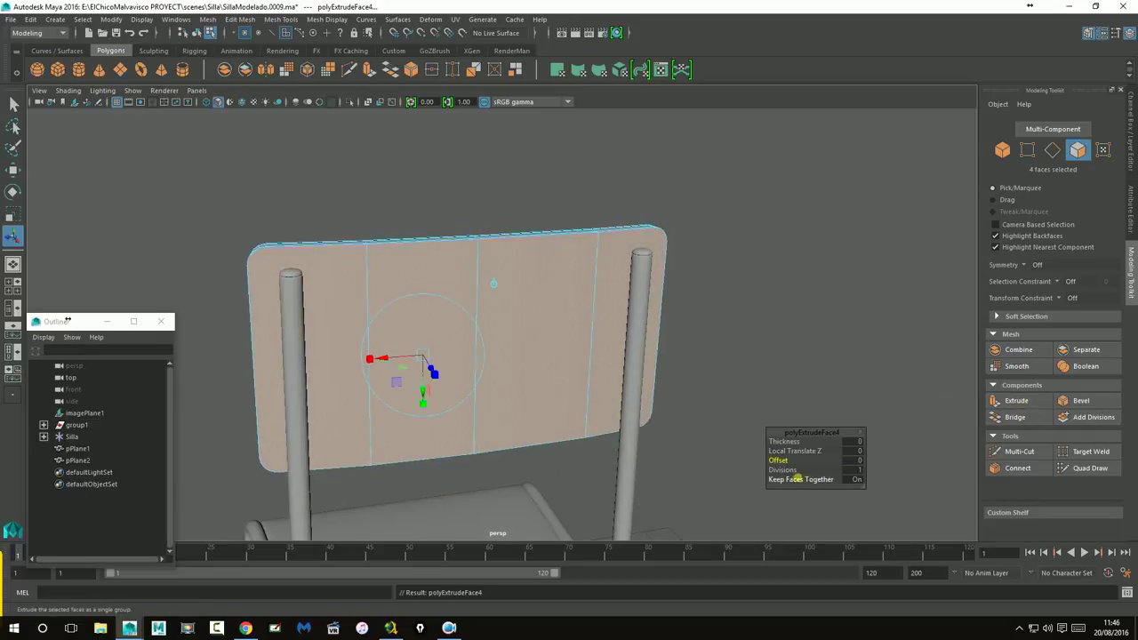
{"action": "left_click", "coordinate": [494, 284]}
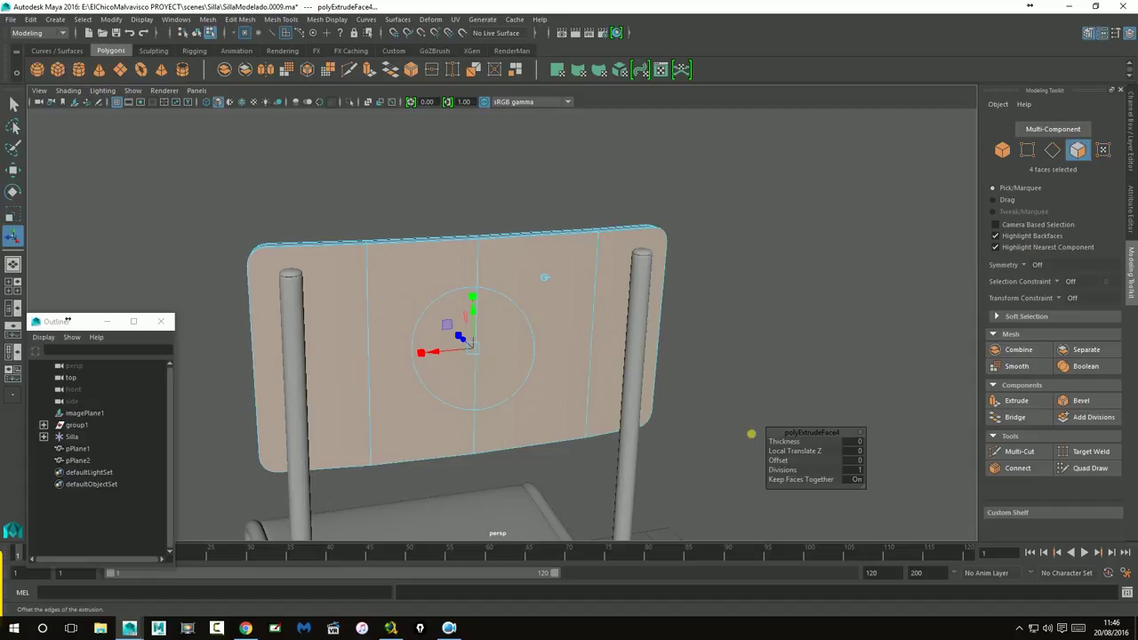
{"action": "left_click_drag", "start_coordinate": [778, 461], "coordinate": [778, 460]}
Step: Back in object mode, preview backrest panel pPlane2 as a smoothed mesh
{"action": "right_click_drag", "start_coordinate": [605, 293], "coordinate": [667, 284]}
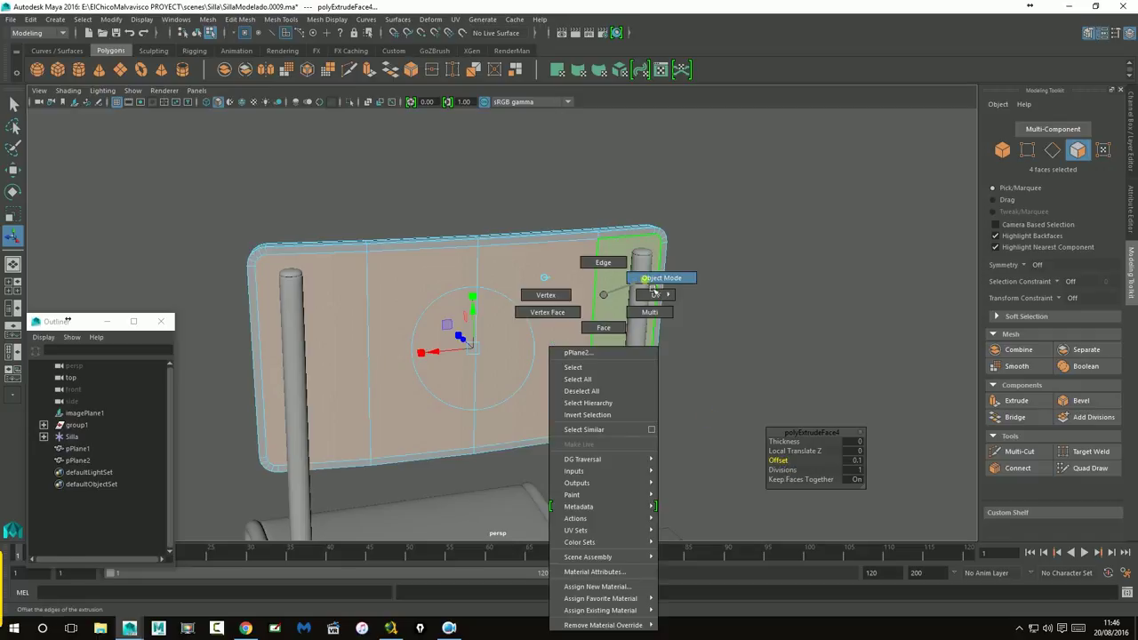
{"action": "mouse_move", "coordinate": [667, 285]}
{"action": "left_mouse_down", "text": "alt"}
{"action": "mouse_move", "coordinate": [549, 379]}
{"action": "mouse_move", "coordinate": [489, 319]}
{"action": "mouse_move", "coordinate": [482, 412]}
{"action": "left_mouse_up", "text": "alt"}
{"action": "left_click", "coordinate": [436, 306]}
{"action": "left_click", "coordinate": [477, 319]}
{"action": "key", "text": "3"}
{"action": "left_click", "coordinate": [409, 440]}
{"action": "mouse_move", "coordinate": [406, 483]}
{"action": "right_mouse_down", "text": "alt"}
{"action": "mouse_move", "coordinate": [495, 419]}
{"action": "mouse_move", "coordinate": [462, 433]}
{"action": "right_mouse_up", "text": "alt"}
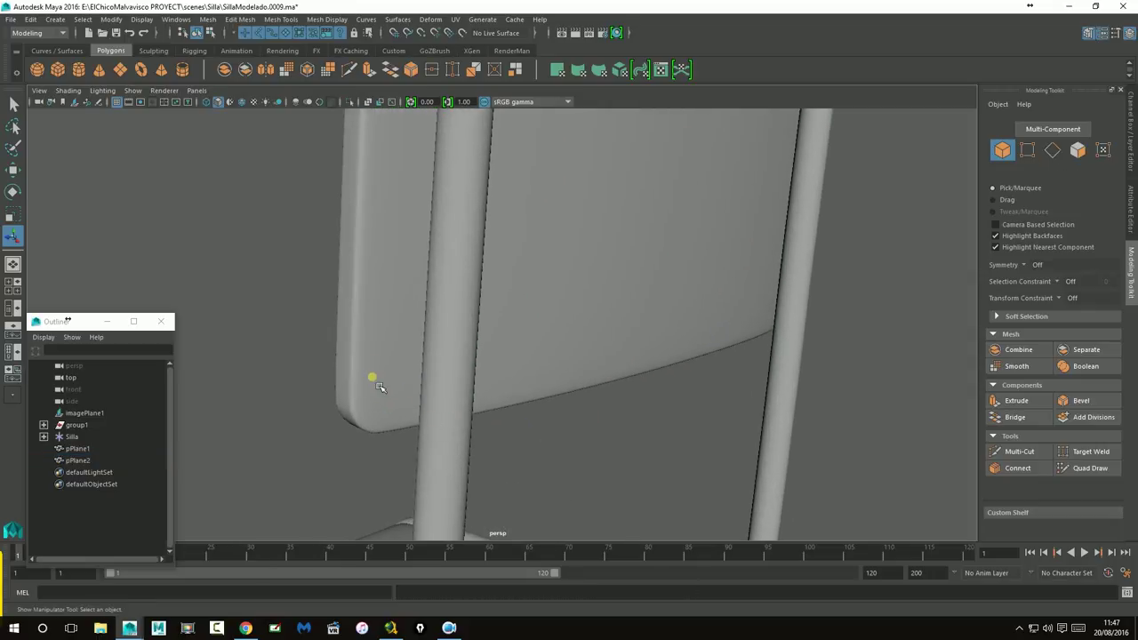
{"action": "mouse_move", "coordinate": [380, 309]}
{"action": "left_mouse_down", "text": "alt"}
{"action": "mouse_move", "coordinate": [426, 397]}
{"action": "mouse_move", "coordinate": [411, 429]}
{"action": "mouse_move", "coordinate": [562, 434]}
{"action": "mouse_move", "coordinate": [605, 363]}
{"action": "mouse_move", "coordinate": [537, 360]}
{"action": "mouse_move", "coordinate": [652, 439]}
{"action": "mouse_move", "coordinate": [480, 435]}
{"action": "mouse_move", "coordinate": [516, 438]}
{"action": "mouse_move", "coordinate": [404, 399]}
{"action": "mouse_move", "coordinate": [472, 364]}
{"action": "mouse_move", "coordinate": [577, 424]}
{"action": "mouse_move", "coordinate": [522, 434]}
{"action": "mouse_move", "coordinate": [673, 437]}
{"action": "mouse_move", "coordinate": [714, 406]}
{"action": "left_mouse_up", "text": "alt"}
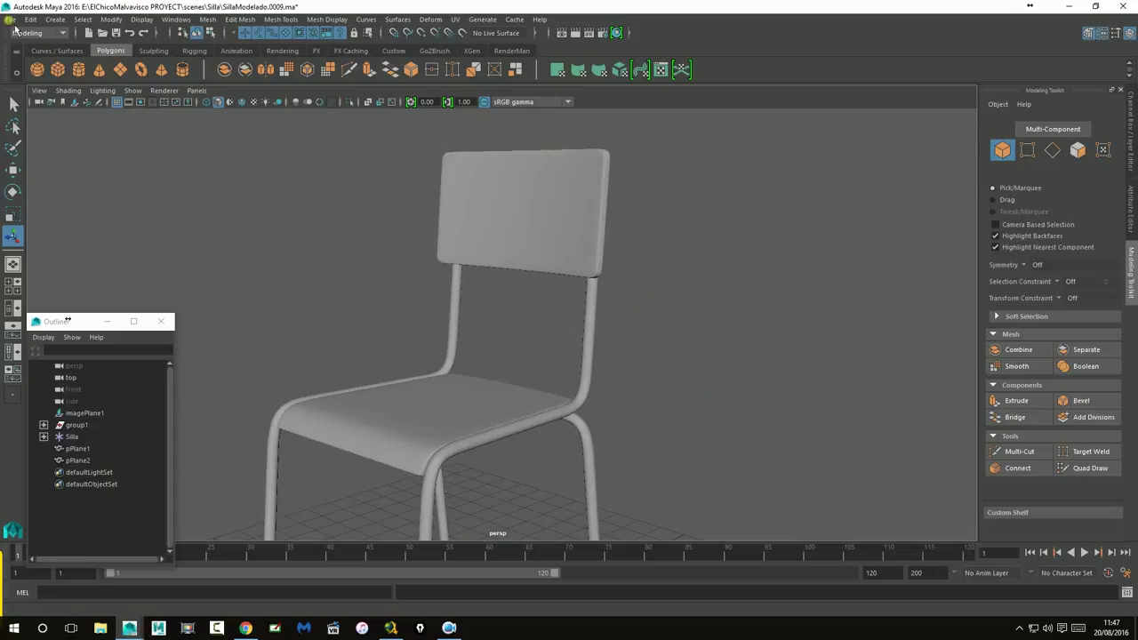
{"action": "left_click", "coordinate": [12, 20]}
{"action": "left_click", "coordinate": [44, 81]}
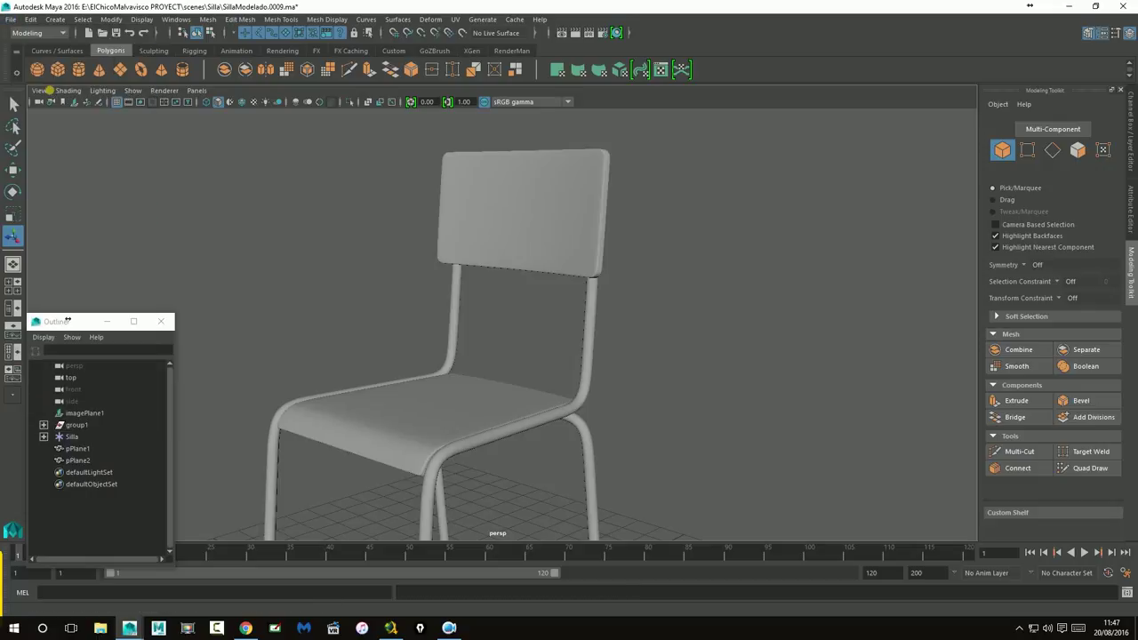